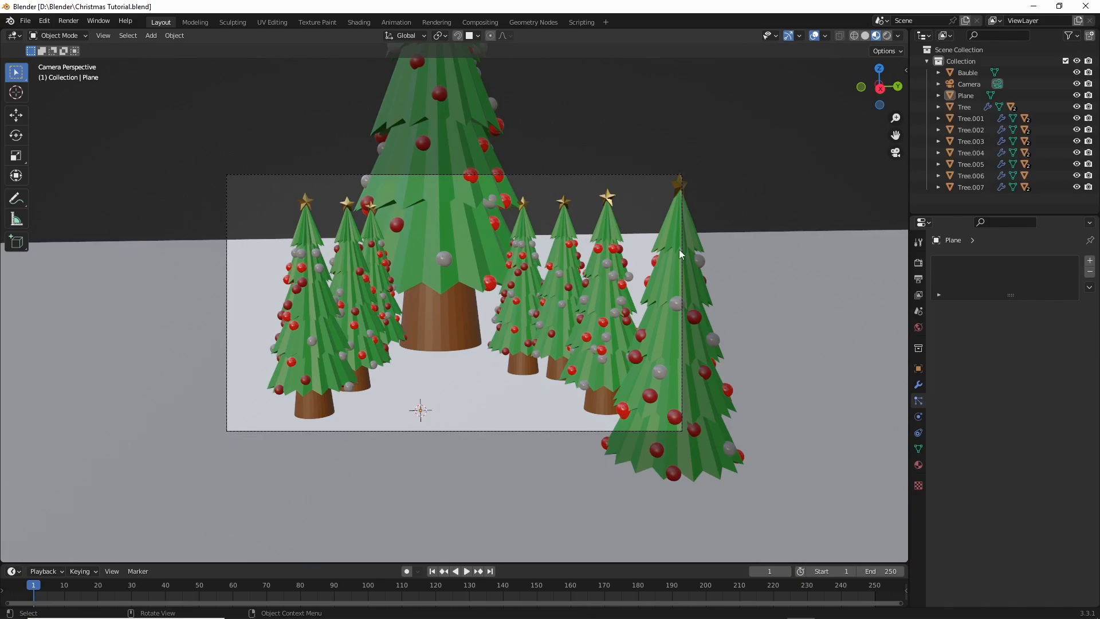
# Add a UV sphere at the 3D cursor in the clearing between the Christmas trees.
pyautogui.moveTo(704, 259); pyautogui.dragTo(676, 290, button='middle')
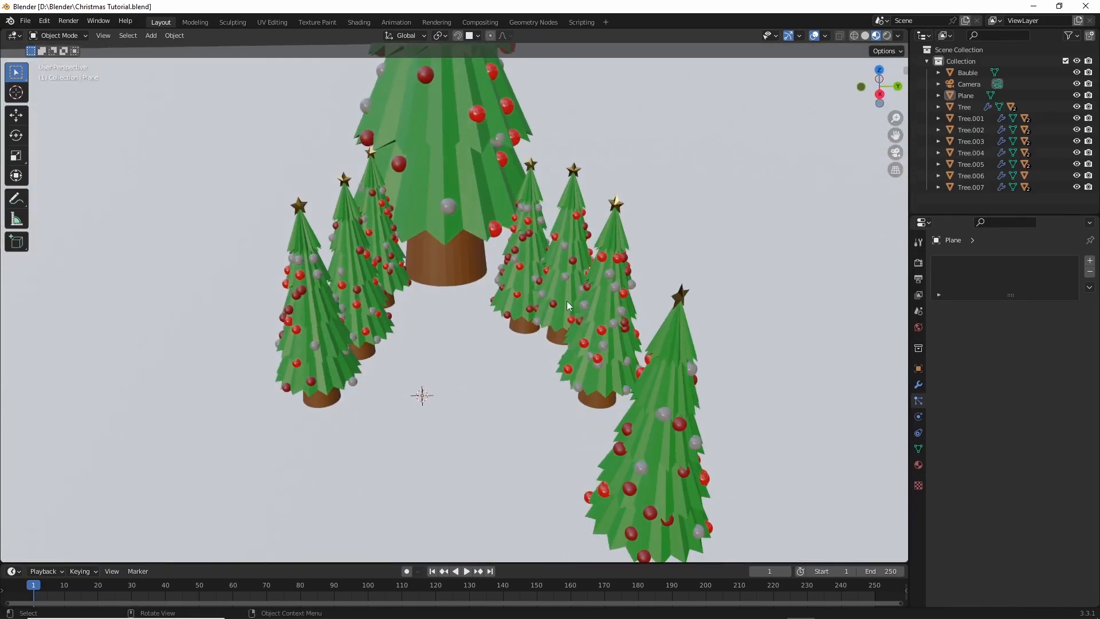
pyautogui.hotkey('shift', 'a')
pyautogui.moveTo(474, 266)
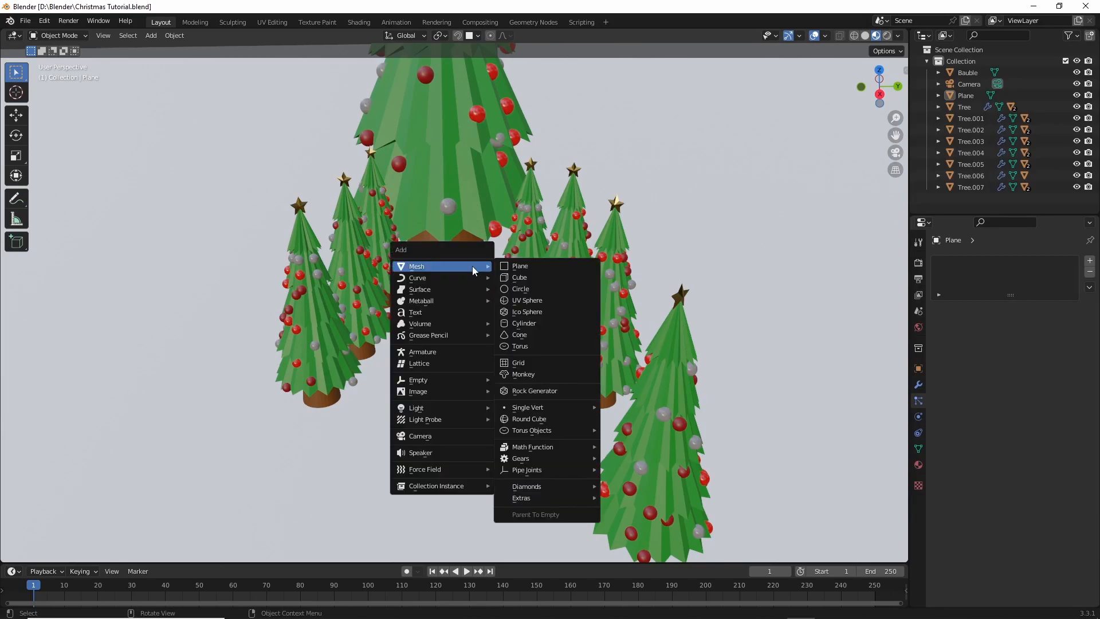
pyautogui.click(536, 302)
pyautogui.scroll(3, 487, 396)
pyautogui.keyDown('shift'); pyautogui.moveTo(508, 404); pyautogui.dragTo(570, 228, button='middle'); pyautogui.keyUp('shift')
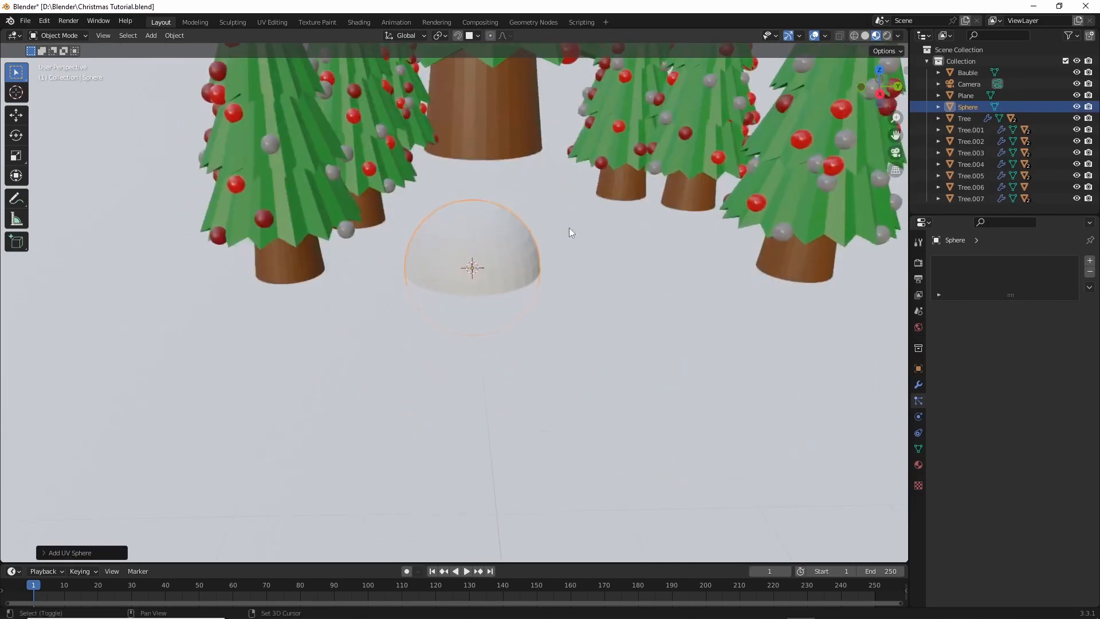
# Raise the sphere along the Z axis until it sits on top of the snow plane.
pyautogui.press('g')
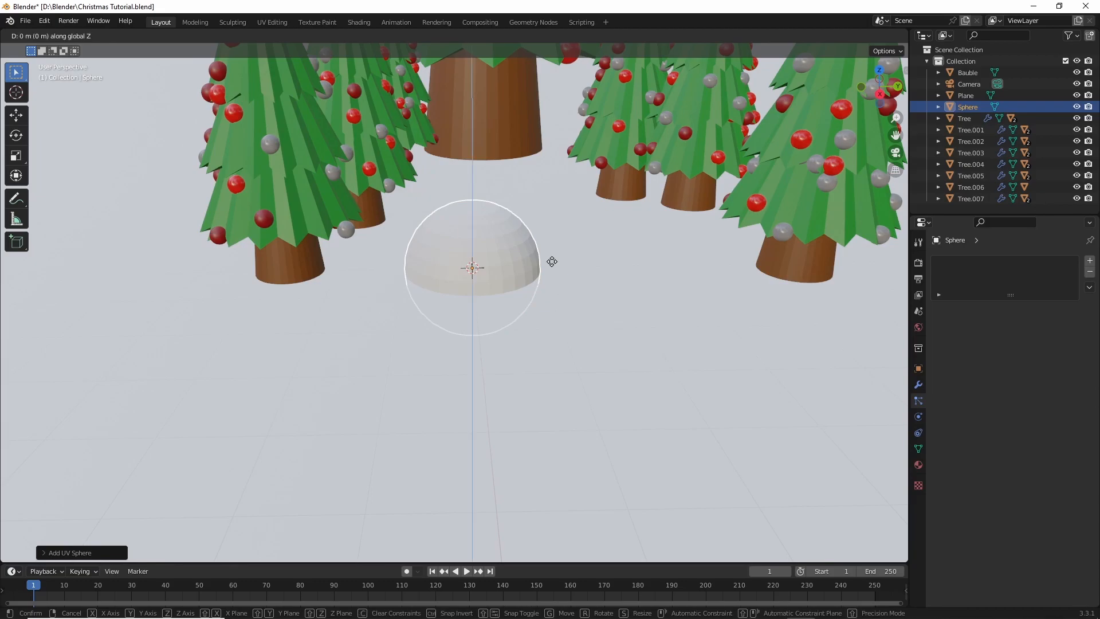
pyautogui.press('z')
pyautogui.click(624, 258)
pyautogui.moveTo(621, 252); pyautogui.dragTo(621, 354, button='middle')
pyautogui.scroll(3, 610, 421)
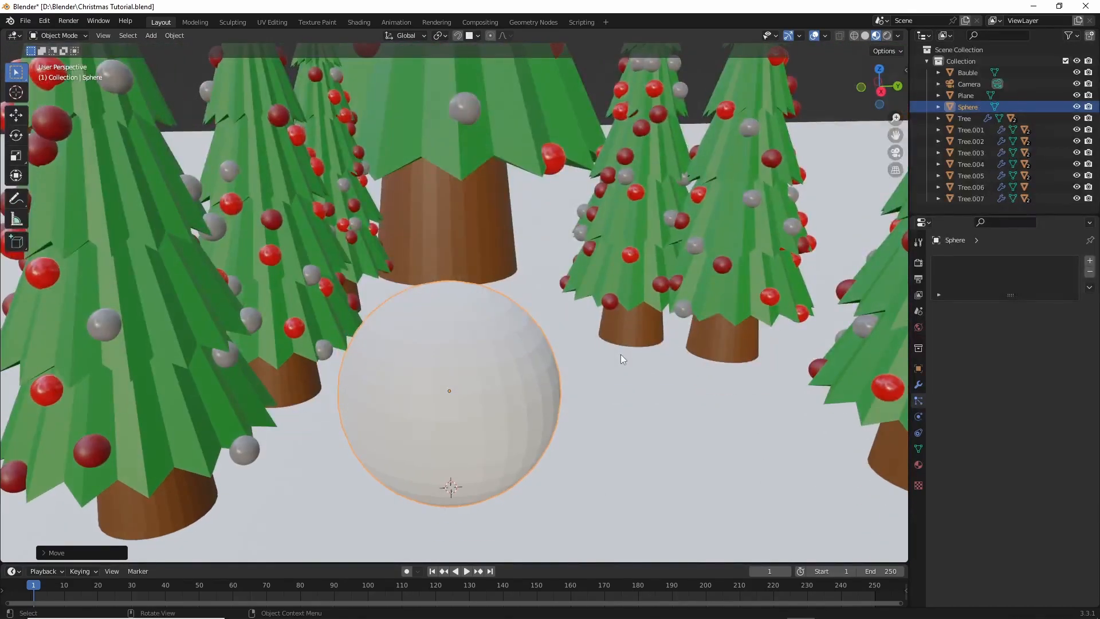
# Move the sphere horizontally, with Z locked, back towards the trunk of the large tree.
pyautogui.press('g')
pyautogui.hotkey('shift', 'z')
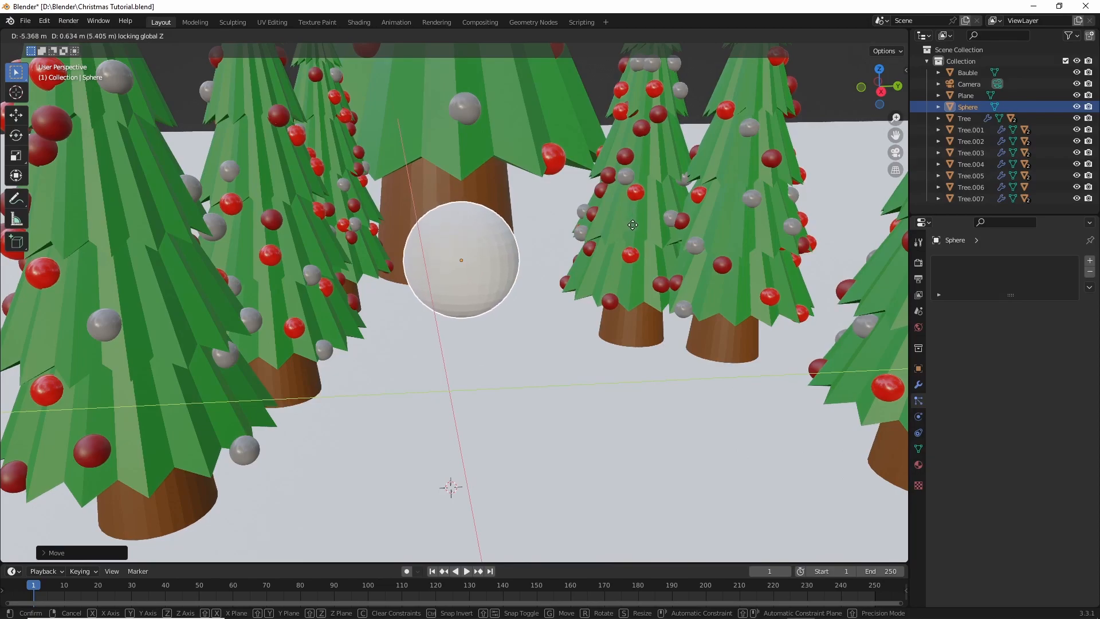
pyautogui.click(636, 231)
pyautogui.moveTo(638, 233); pyautogui.dragTo(639, 326, button='middle')
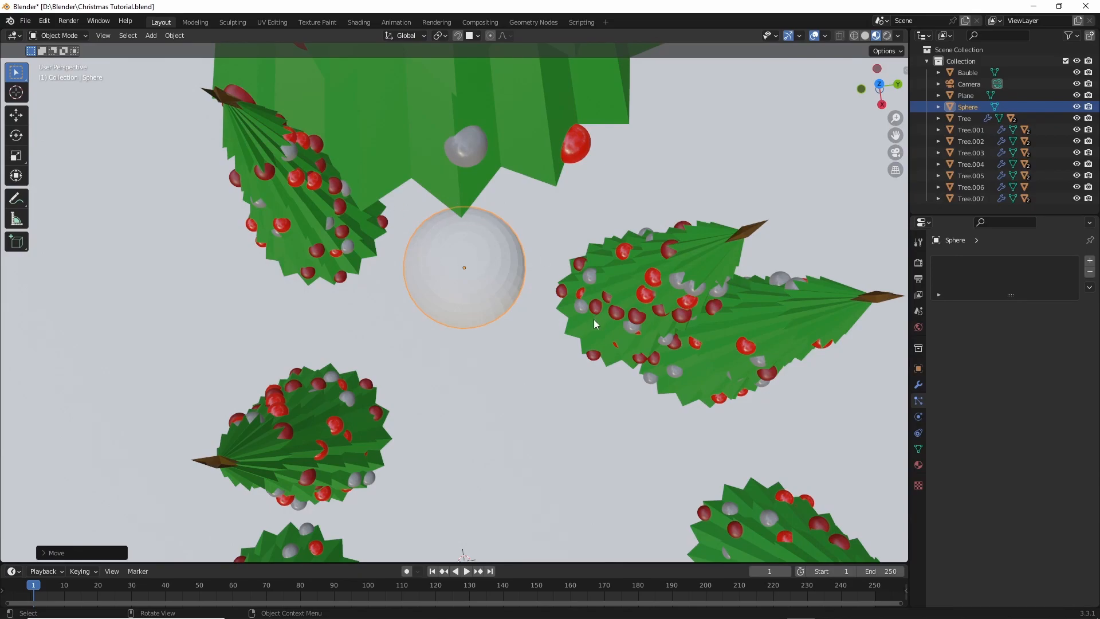
# From the top view, shift the sphere with Z locked until it is clear of the large tree's branches.
pyautogui.click(879, 84)
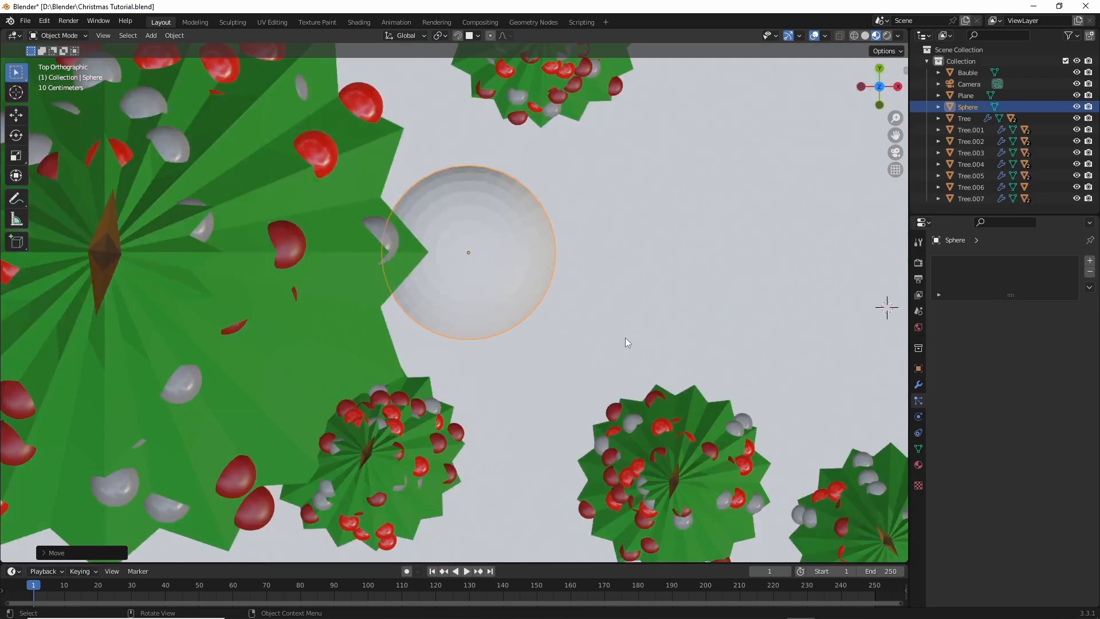
pyautogui.press('g')
pyautogui.hotkey('shift', 'z')
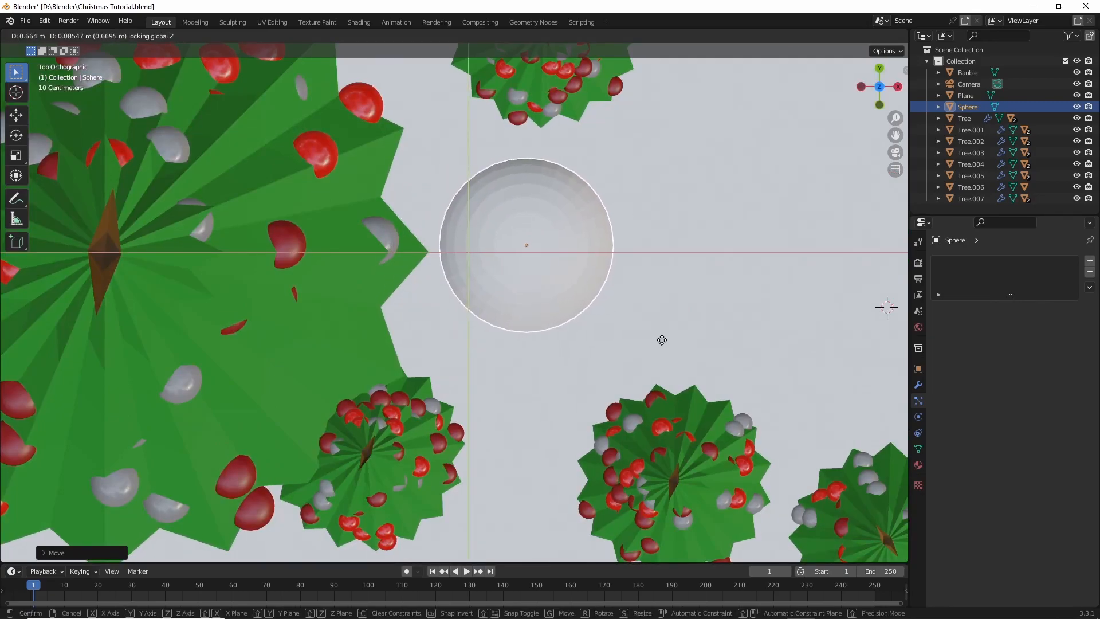
pyautogui.click(674, 347)
pyautogui.moveTo(671, 347); pyautogui.dragTo(573, 238, button='middle')
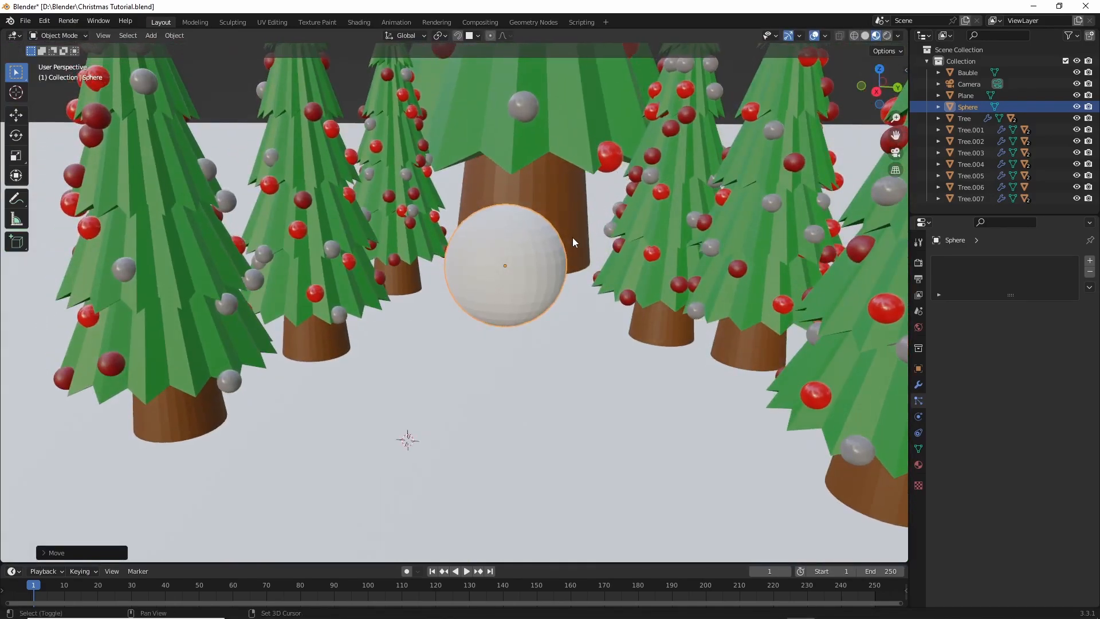
# Duplicate the snowman's base sphere straight up along the Z axis for the middle section.
pyautogui.hotkey('shift', 'd')
pyautogui.press('z')
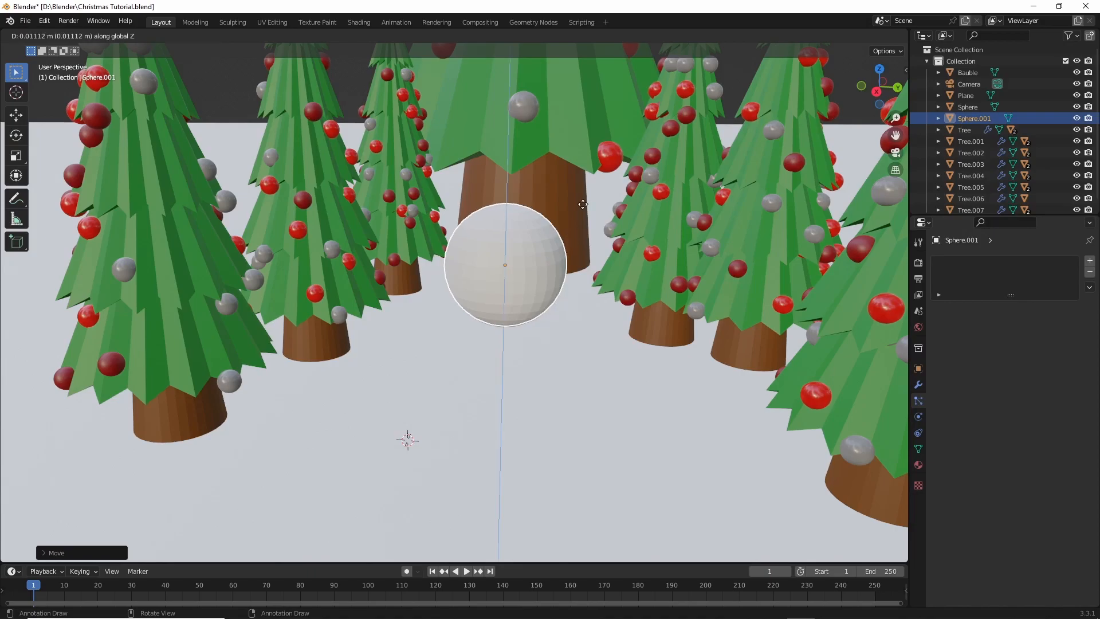
pyautogui.click(592, 138)
# Scale the duplicated middle sphere to about 0.7 and lower it along Z onto the base sphere.
pyautogui.press('s')
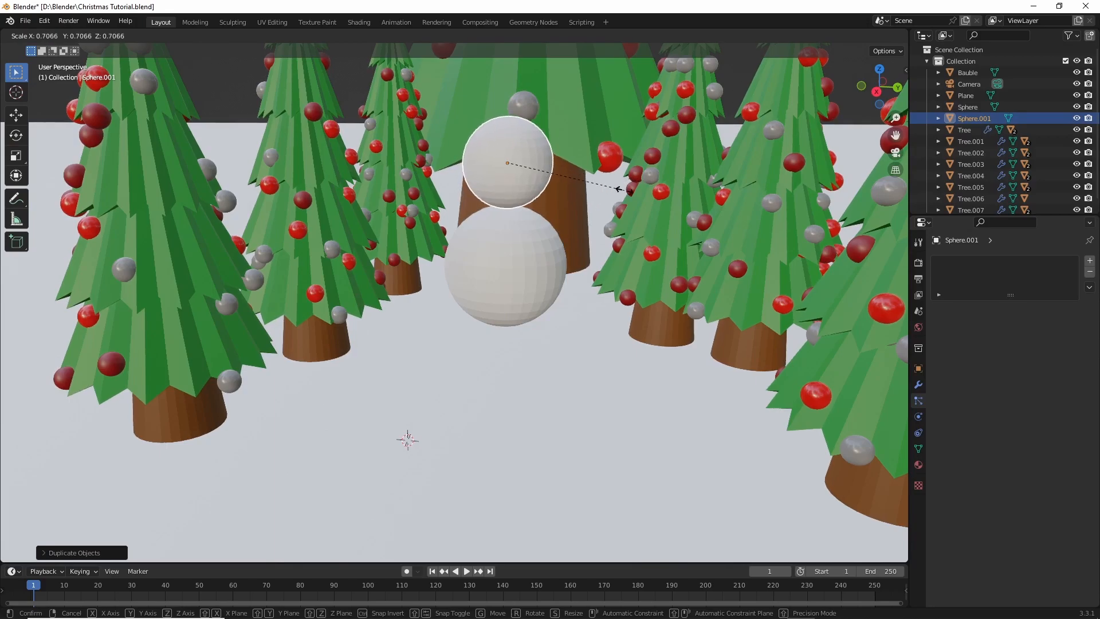
pyautogui.click(624, 193)
pyautogui.press('g')
pyautogui.press('z')
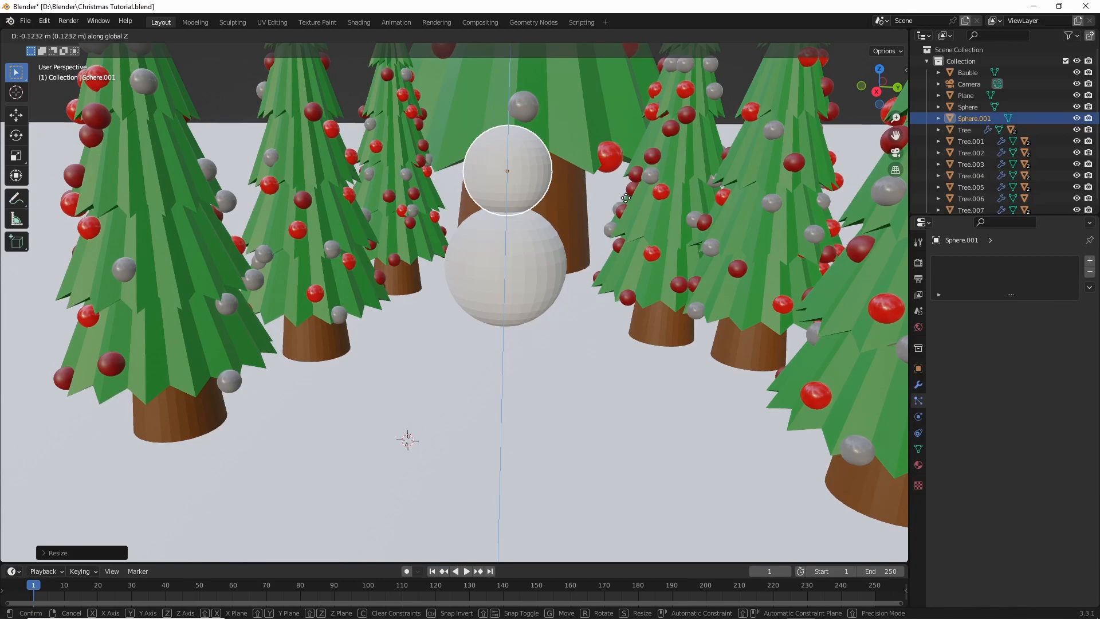
pyautogui.click(626, 198)
# Duplicate the middle sphere straight up along the Z axis for the snowman's head.
pyautogui.keyDown('shift'); pyautogui.moveTo(640, 200); pyautogui.dragTo(608, 285, button='middle'); pyautogui.keyUp('shift')
pyautogui.scroll(2, 607, 284)
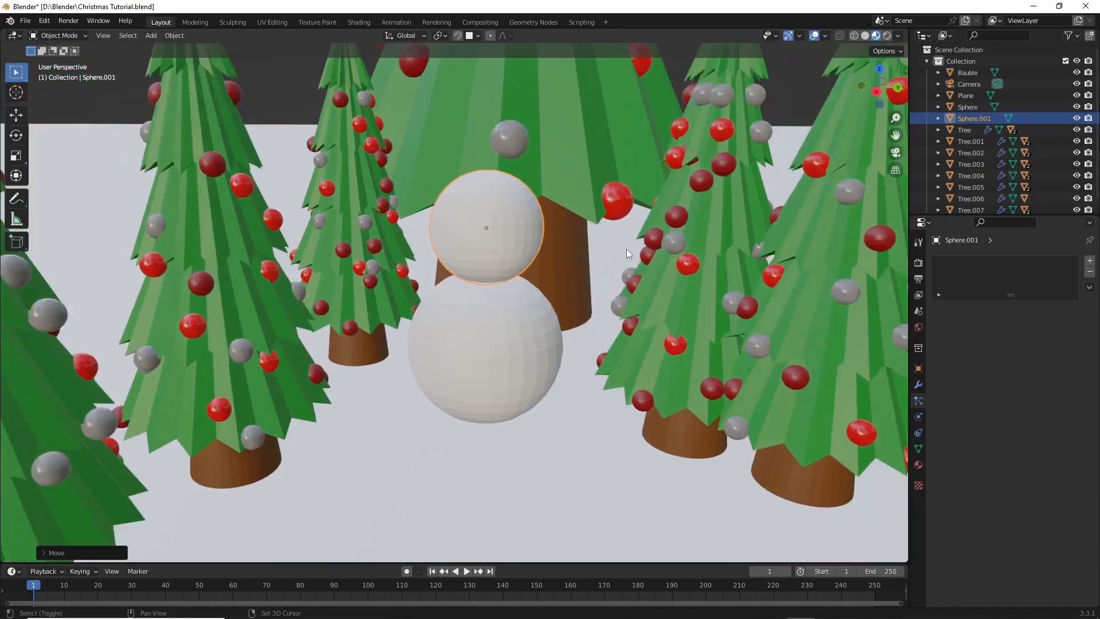
pyautogui.keyDown('shift'); pyautogui.moveTo(627, 249); pyautogui.dragTo(564, 372, button='middle'); pyautogui.keyUp('shift')
pyautogui.scroll(3, 564, 372)
pyautogui.keyDown('shift'); pyautogui.moveTo(613, 290); pyautogui.dragTo(659, 318, button='middle'); pyautogui.keyUp('shift')
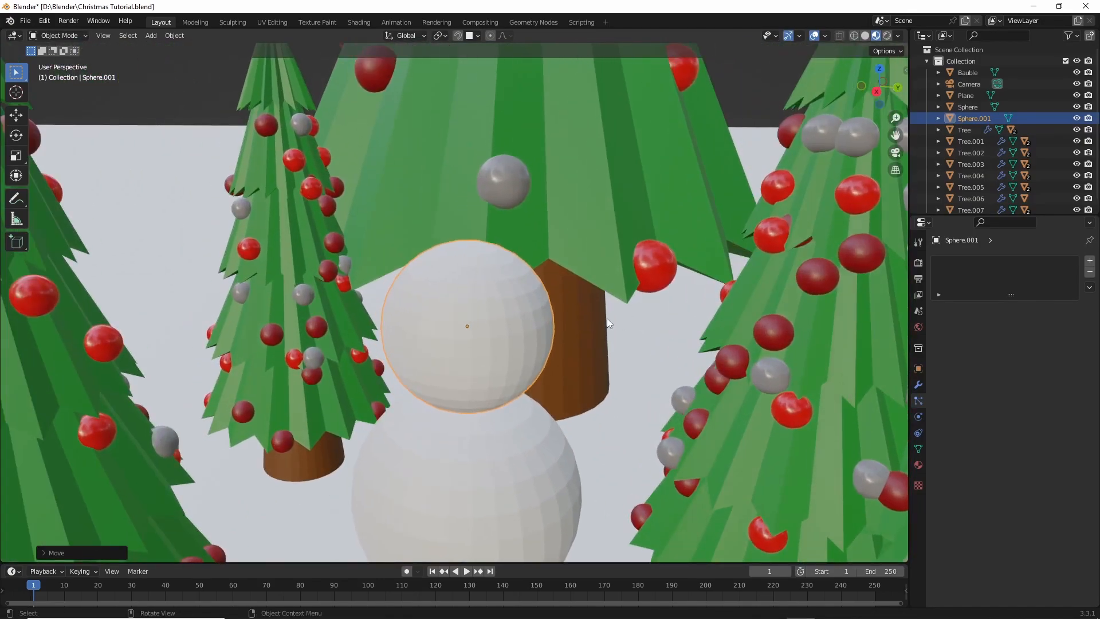
pyautogui.hotkey('shift', 'a')
pyautogui.hotkey('shift', 'd')
pyautogui.press('z')
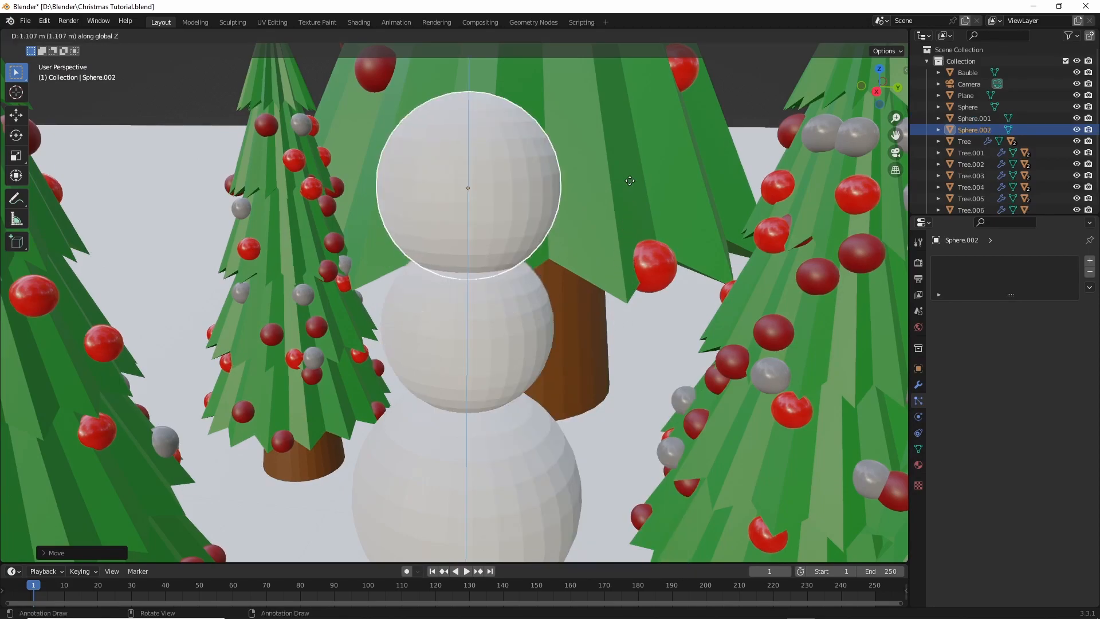
pyautogui.click(620, 191)
# Scale the top sphere down to head size and lower it along Z onto the middle sphere.
pyautogui.press('s')
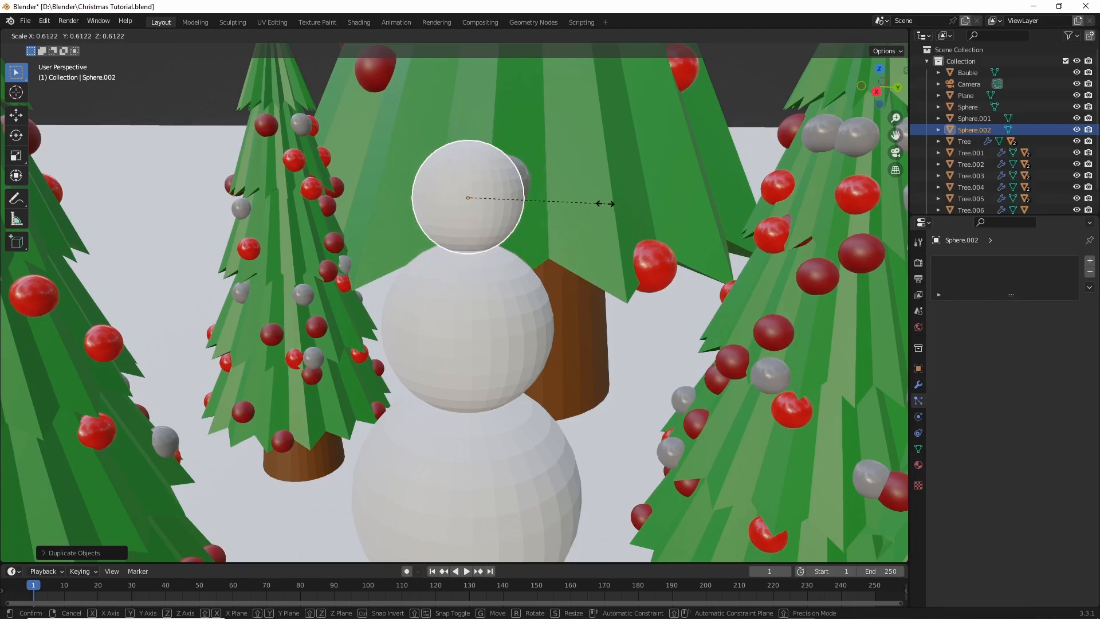
pyautogui.click(590, 208)
pyautogui.press('g')
pyautogui.press('z')
pyautogui.click(583, 215)
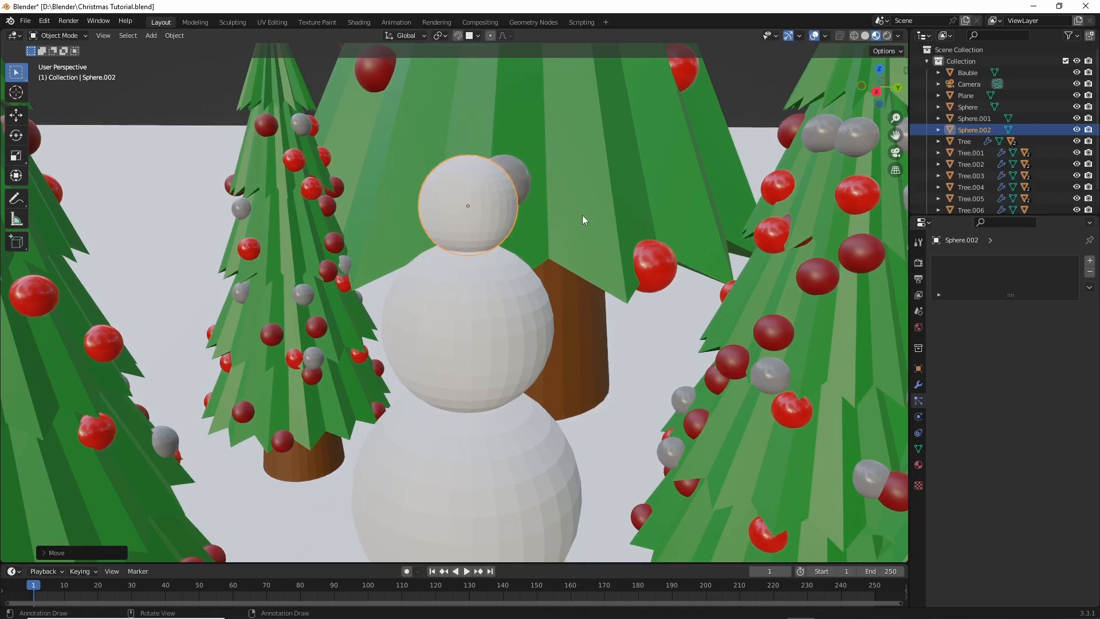
# Save the Christmas Tutorial file.
pyautogui.moveTo(576, 215); pyautogui.dragTo(606, 309, button='middle')
pyautogui.scroll(2, 611, 296)
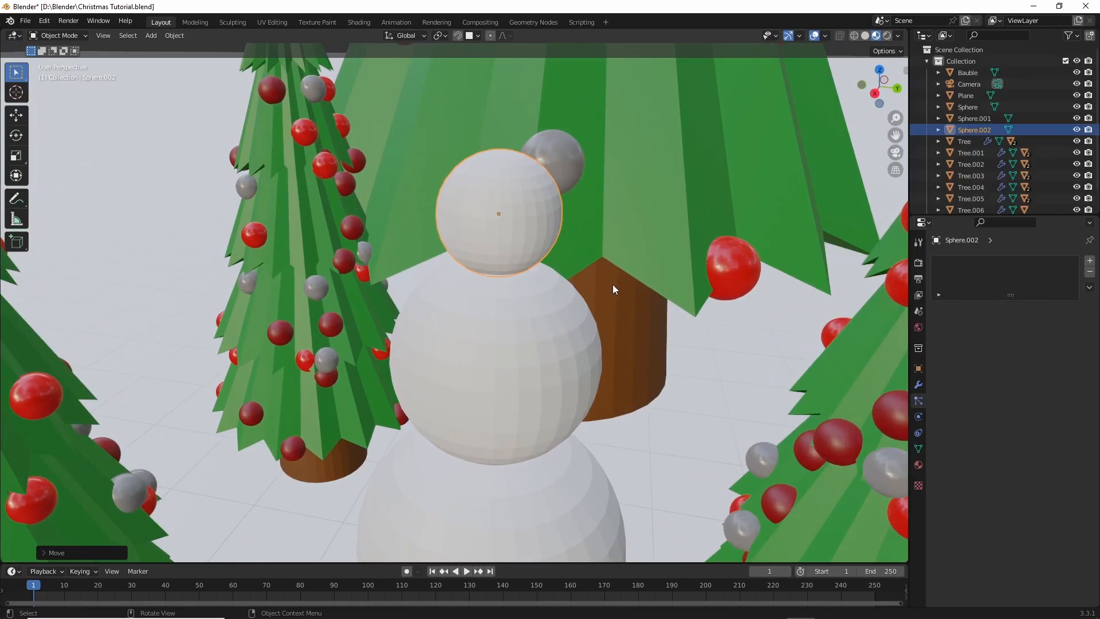
pyautogui.hotkey('ctrl', 's')
# Place the 3D cursor on the upper left front of the snowman's head.
pyautogui.scroll(1, 624, 235)
pyautogui.keyDown('shift'); pyautogui.moveTo(628, 225); pyautogui.dragTo(333, 525, button='middle'); pyautogui.keyUp('shift')
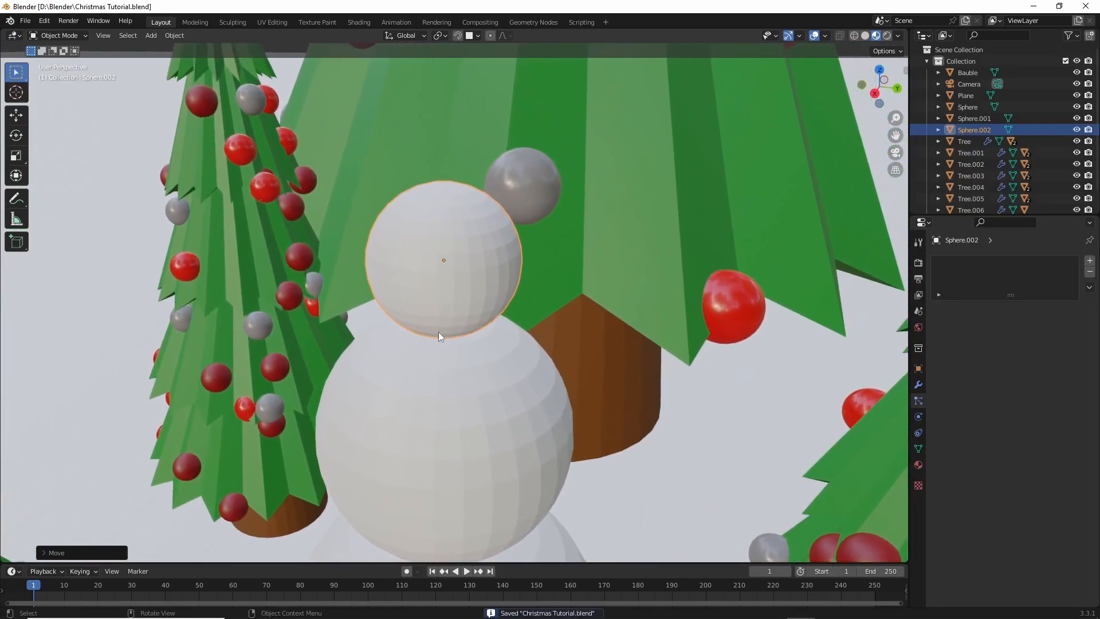
pyautogui.scroll(1, 452, 280)
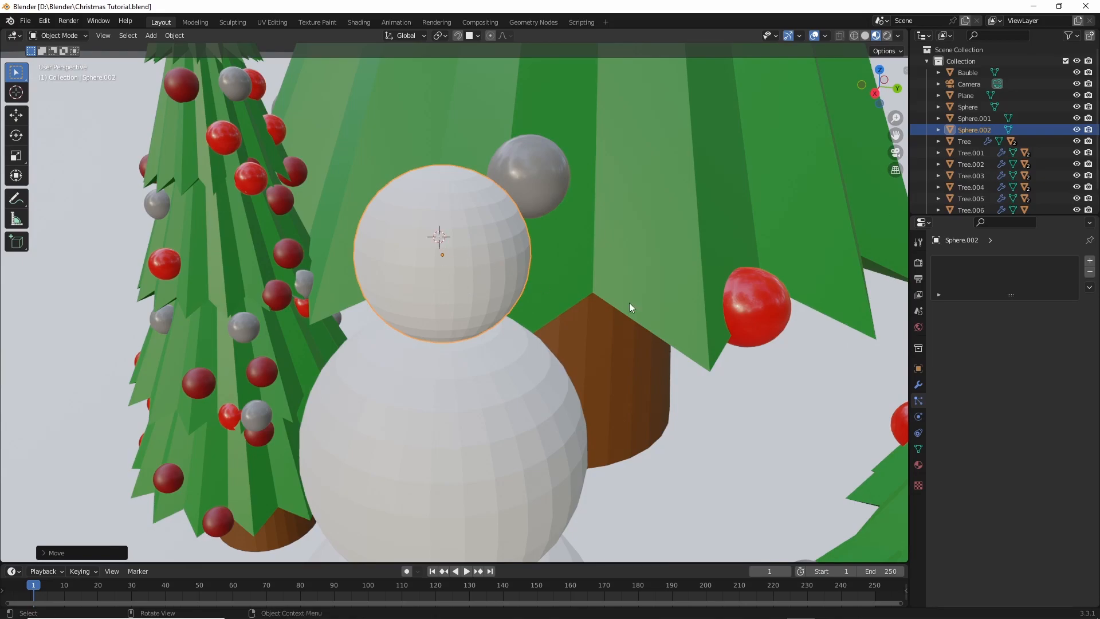
pyautogui.keyDown('shift'); pyautogui.rightClick(396, 233); pyautogui.keyUp('shift')
# Add a UV sphere at the 3D cursor and scale it down to a small eye.
pyautogui.hotkey('shift', 'a')
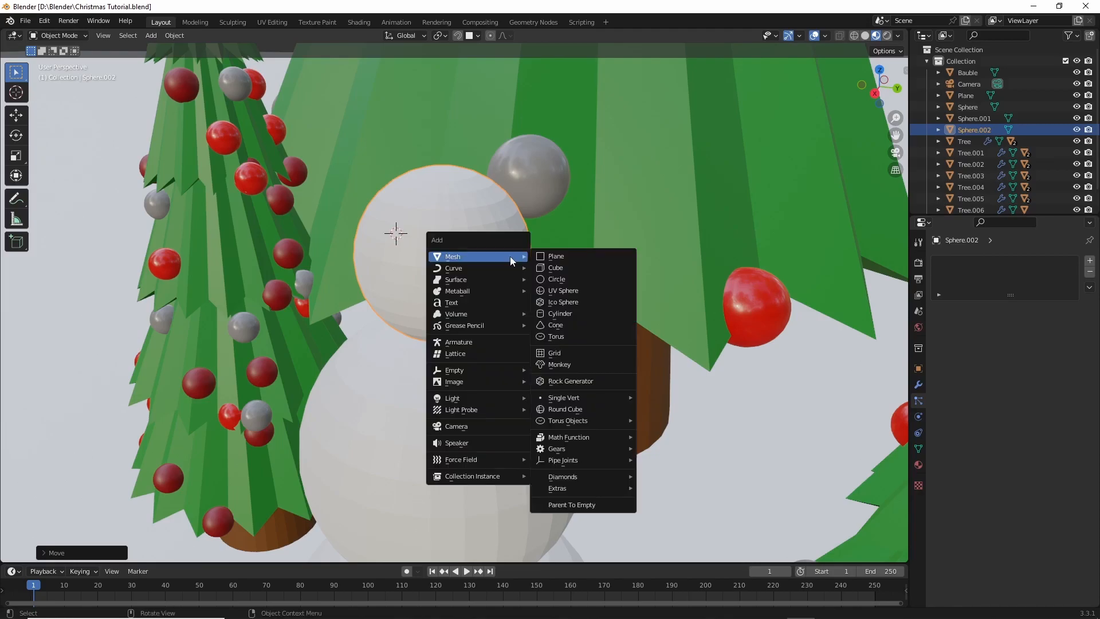
pyautogui.click(562, 292)
pyautogui.press('s')
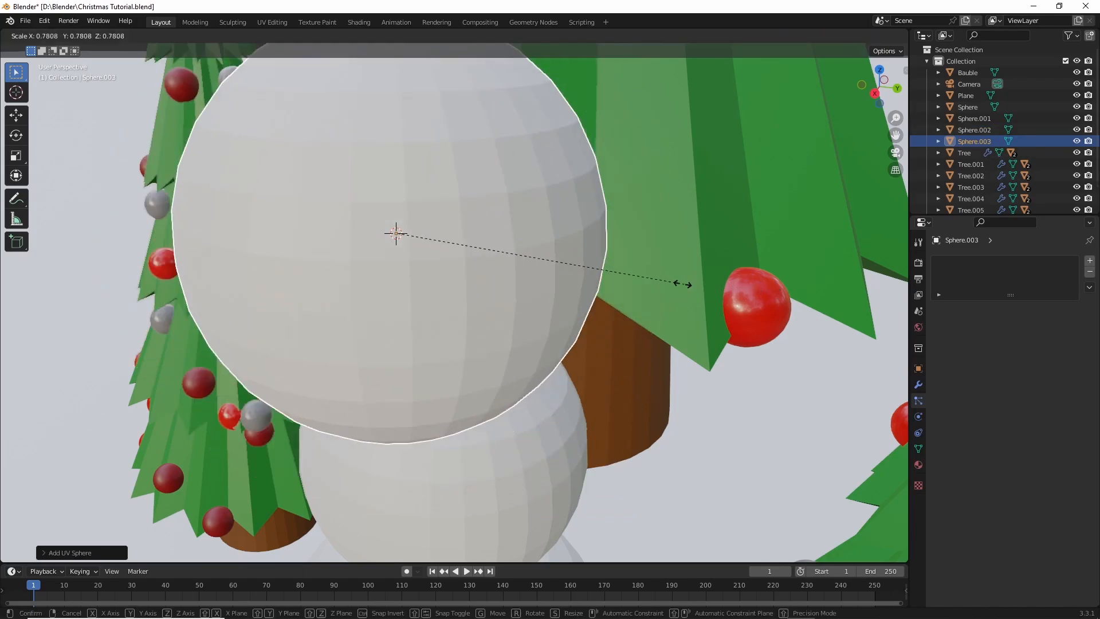
pyautogui.click(405, 243)
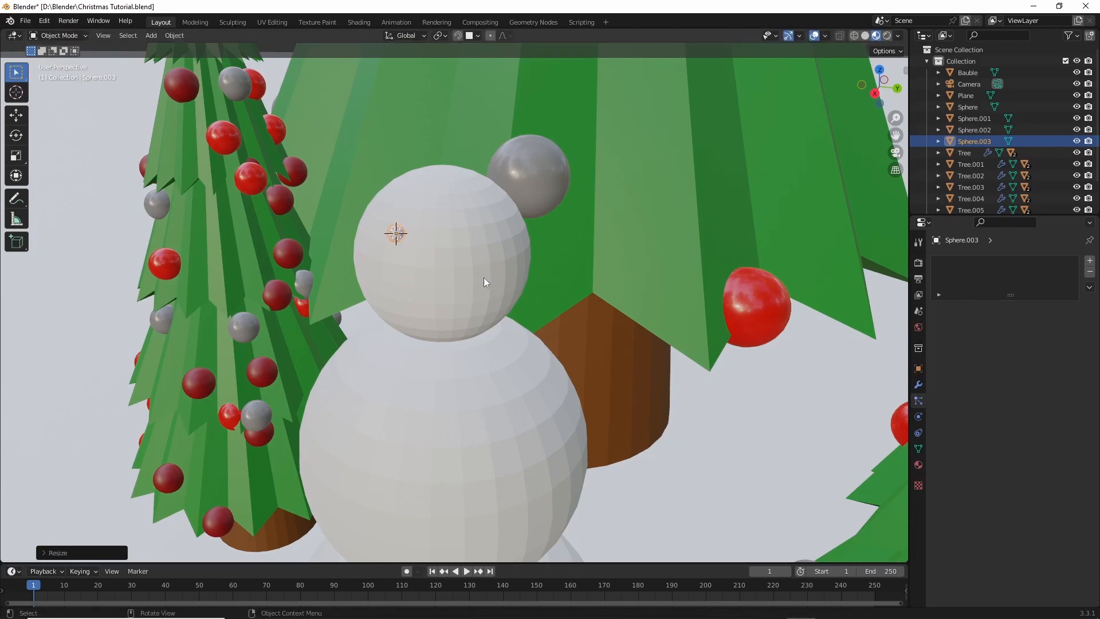
# Duplicate the eye sphere along the Y axis to the opposite side of the snowman's head.
pyautogui.scroll(2, 480, 269)
pyautogui.scroll(-8, 588, 359)
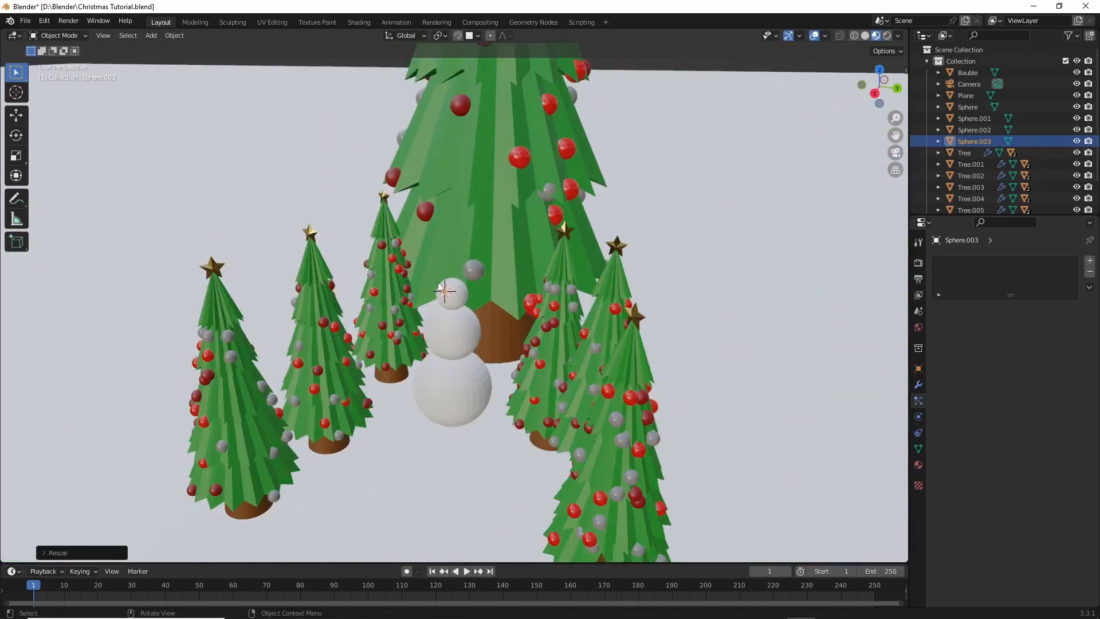
pyautogui.click(458, 294)
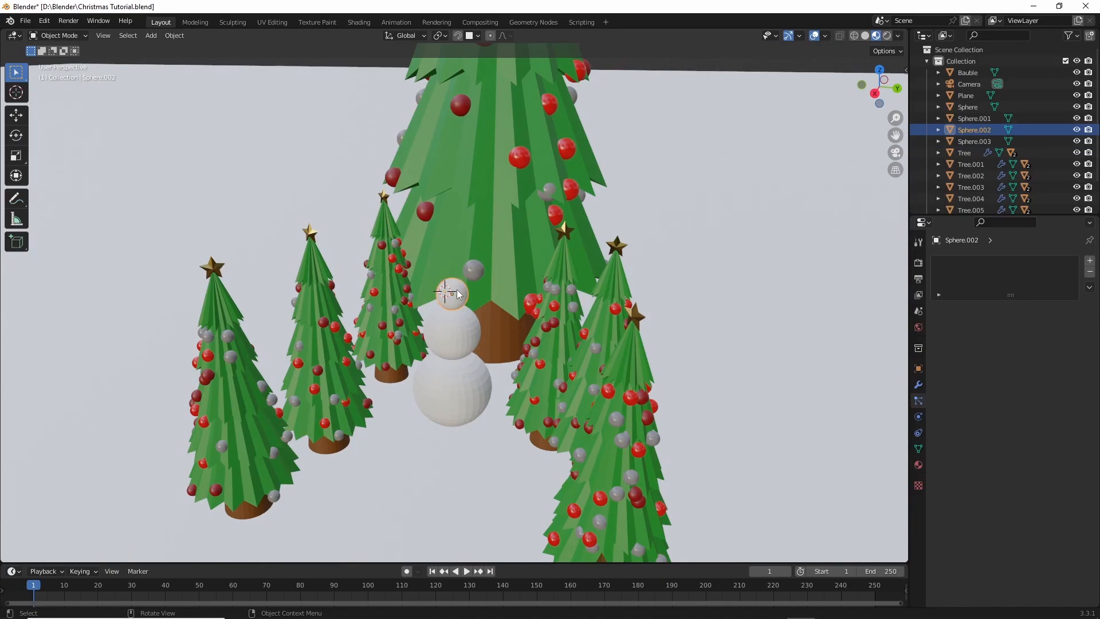
pyautogui.press('KP_Decimal')
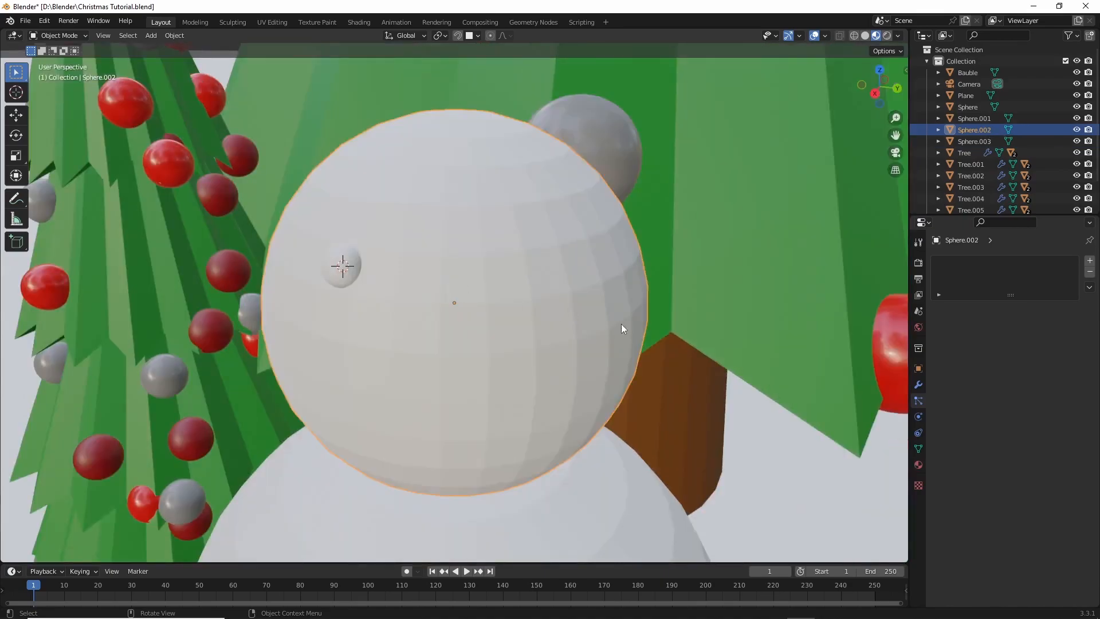
pyautogui.scroll(4, 422, 287)
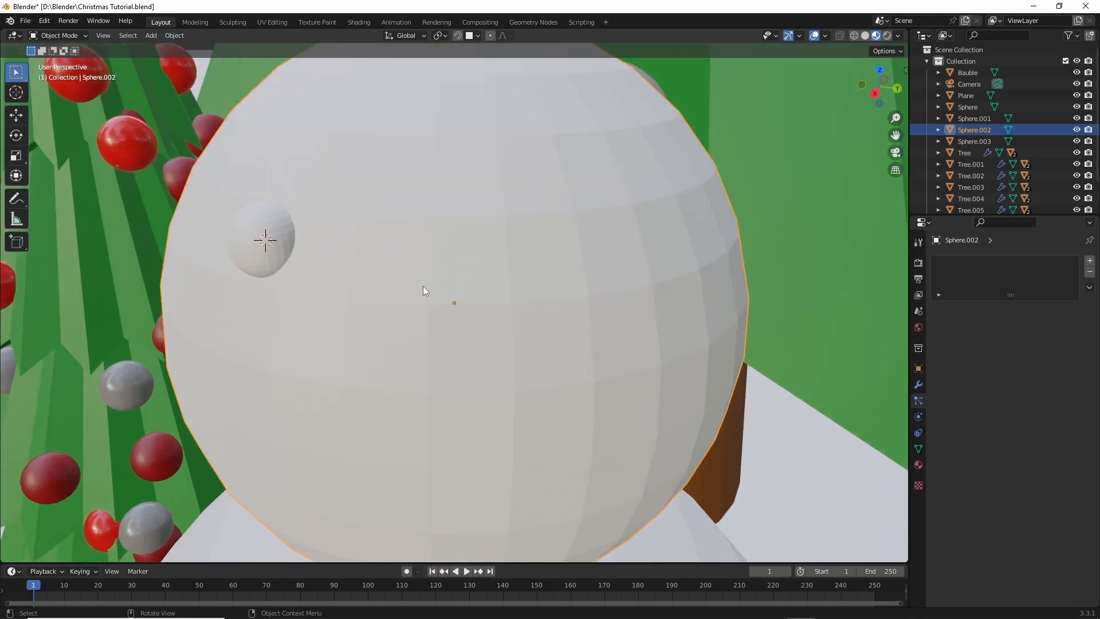
pyautogui.click(299, 252)
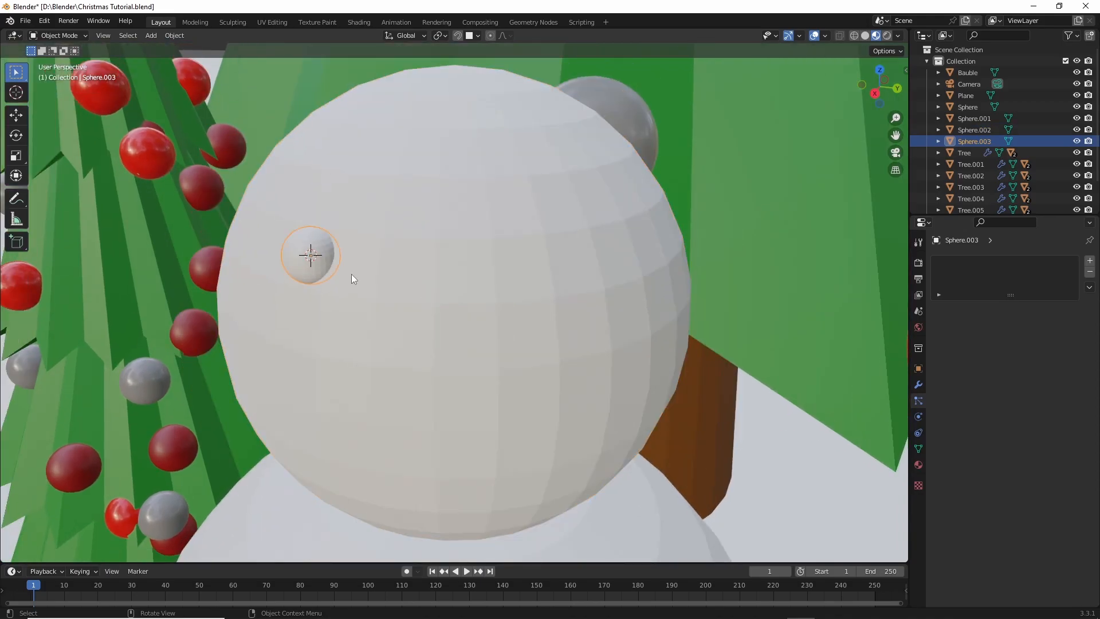
pyautogui.hotkey('shift', 'd')
pyautogui.press('y')
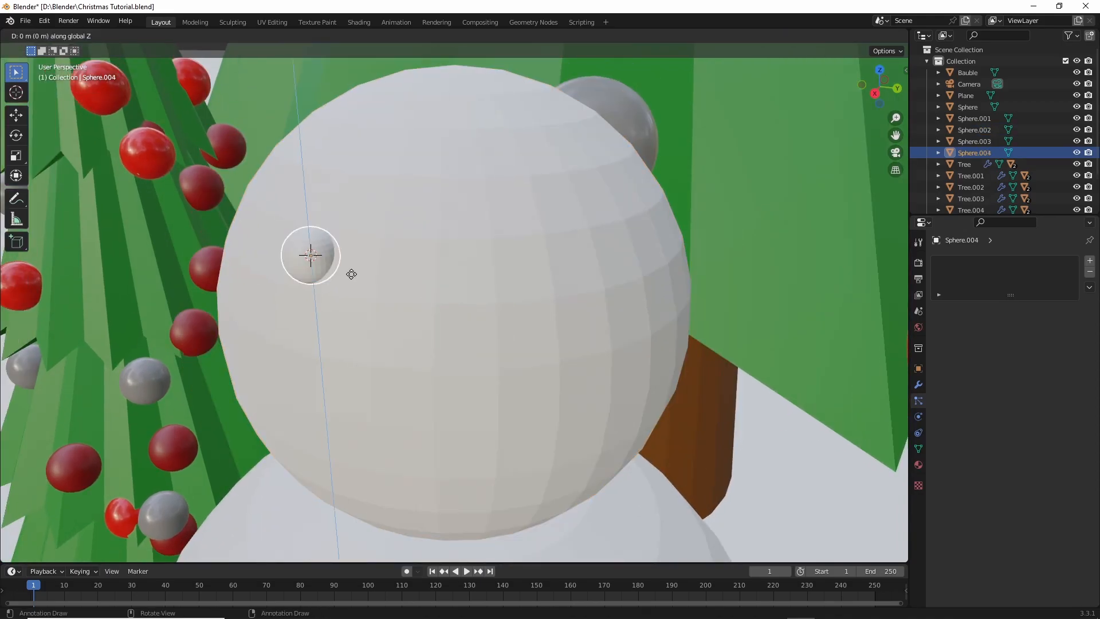
pyautogui.click(661, 312)
# Move the duplicated eye along the X axis against the head's surface and check it from the camera view.
pyautogui.moveTo(661, 312); pyautogui.dragTo(658, 384, button='middle')
pyautogui.press('g')
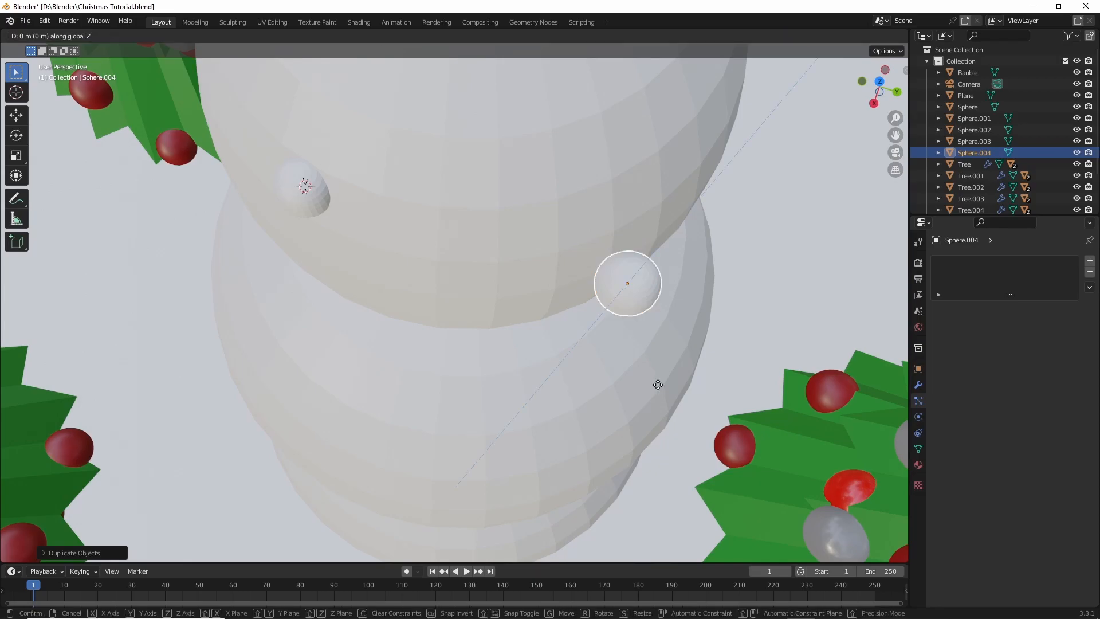
pyautogui.press('z')
pyautogui.press('x')
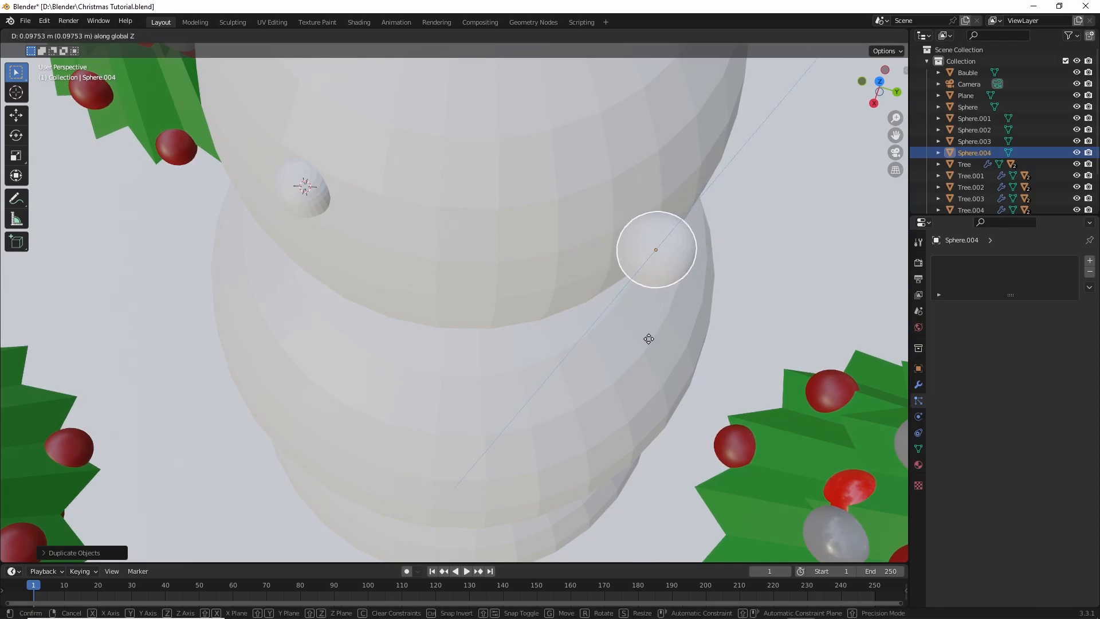
pyautogui.click(635, 273)
pyautogui.scroll(-3, 642, 272)
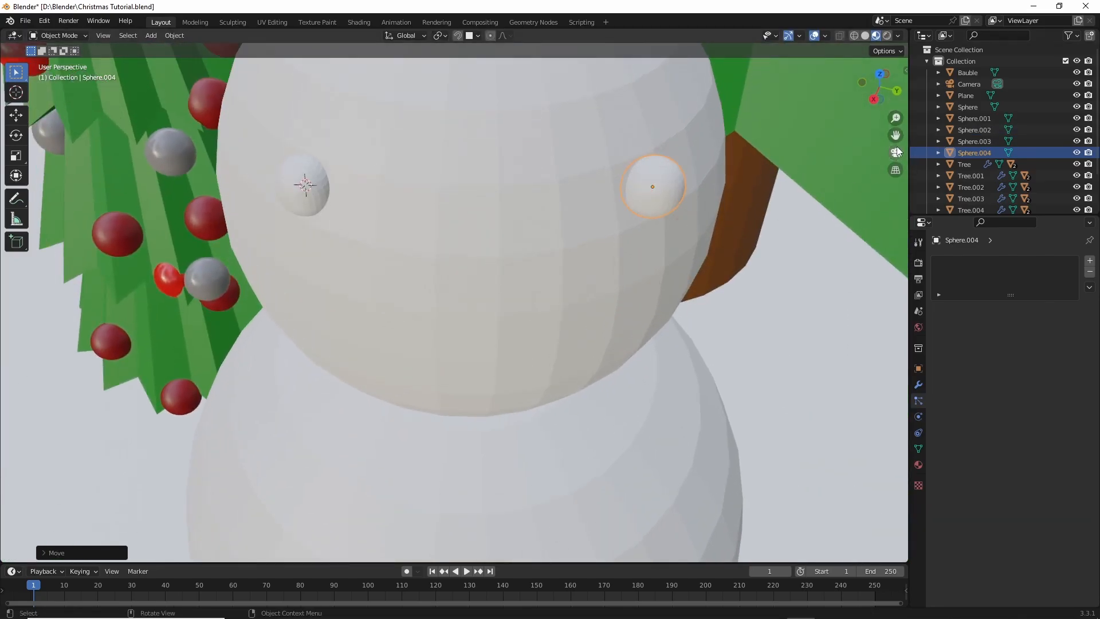
pyautogui.click(896, 153)
pyautogui.scroll(8, 493, 271)
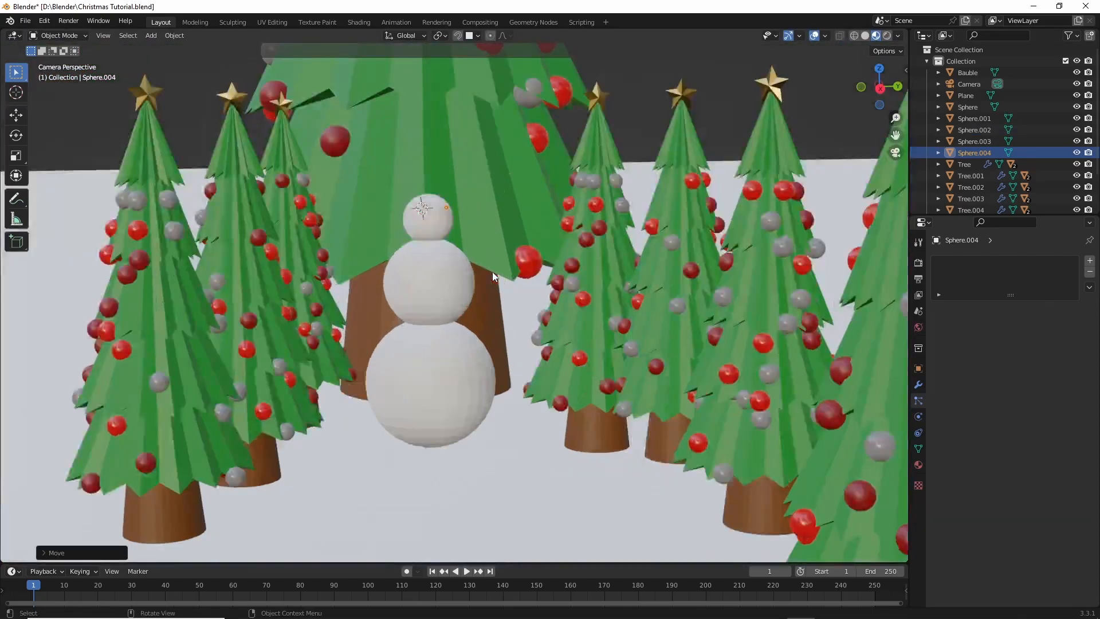
pyautogui.keyDown('shift'); pyautogui.moveTo(500, 213); pyautogui.dragTo(606, 438, button='middle'); pyautogui.keyUp('shift')
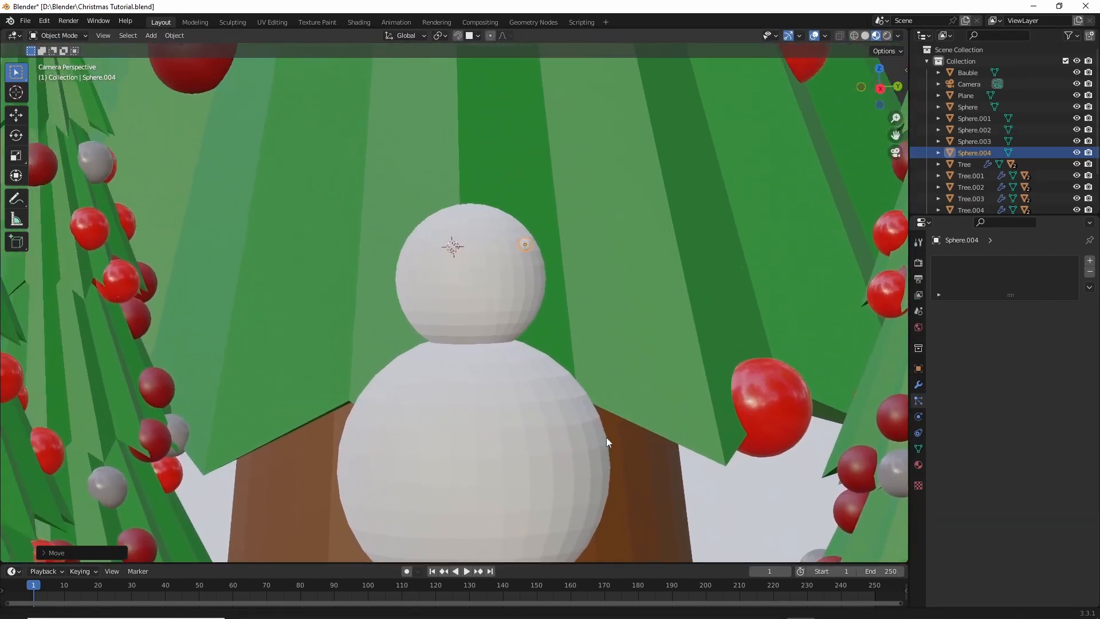
# Select both eye spheres together with the snowman's head, making the head the active object.
pyautogui.scroll(6, 575, 398)
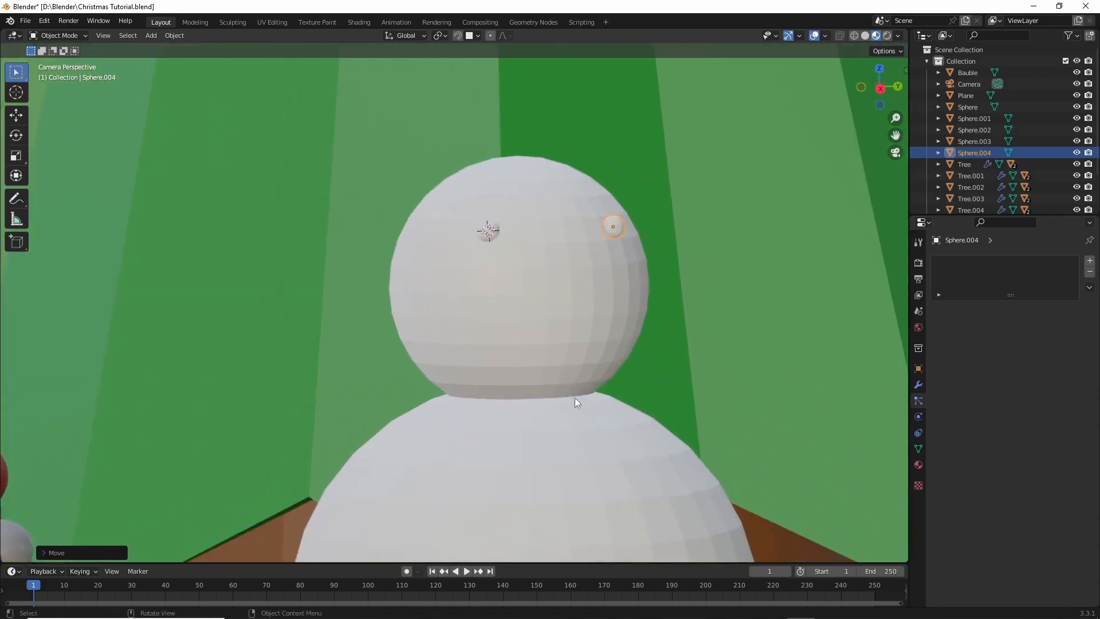
pyautogui.keyDown('shift'); pyautogui.moveTo(659, 353); pyautogui.dragTo(607, 392, button='middle'); pyautogui.keyUp('shift')
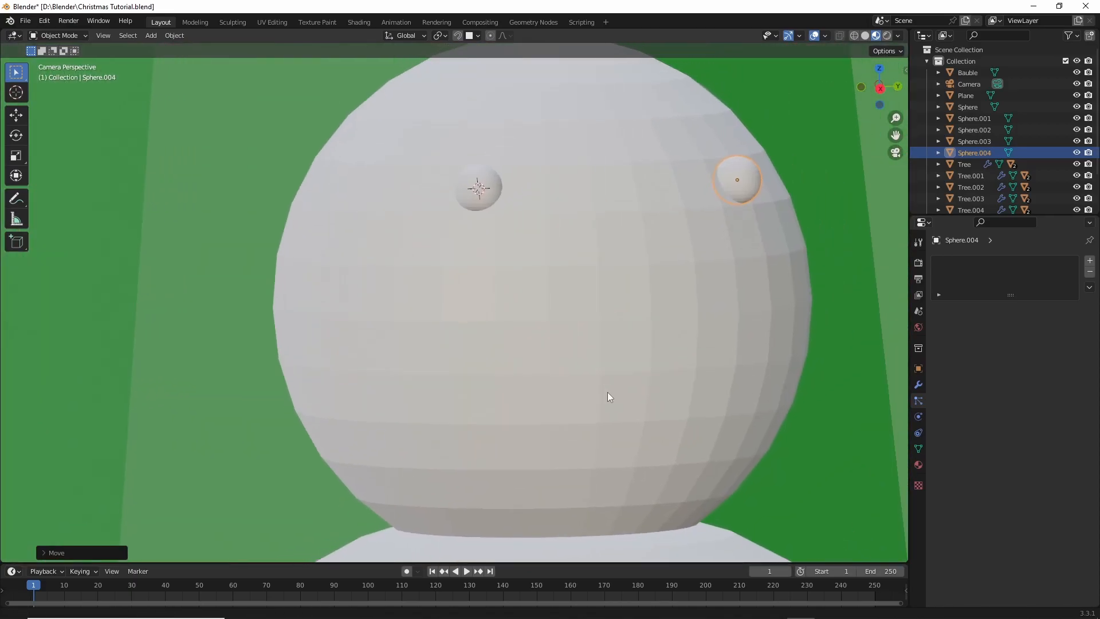
pyautogui.scroll(-8, 481, 442)
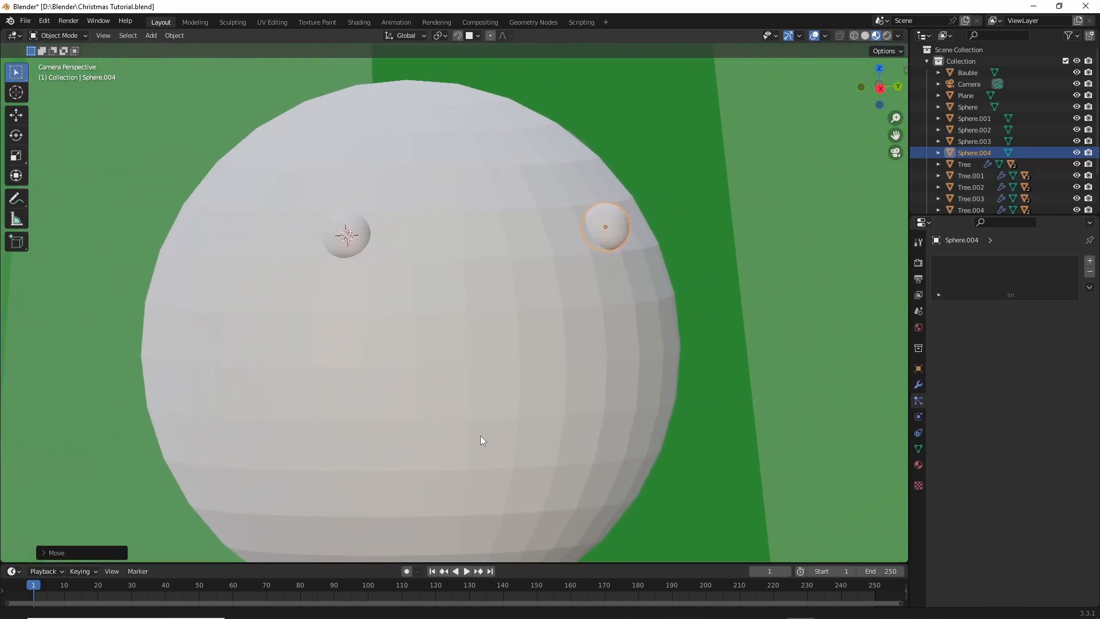
pyautogui.moveTo(481, 441); pyautogui.dragTo(514, 384, button='middle')
pyautogui.scroll(8, 490, 322)
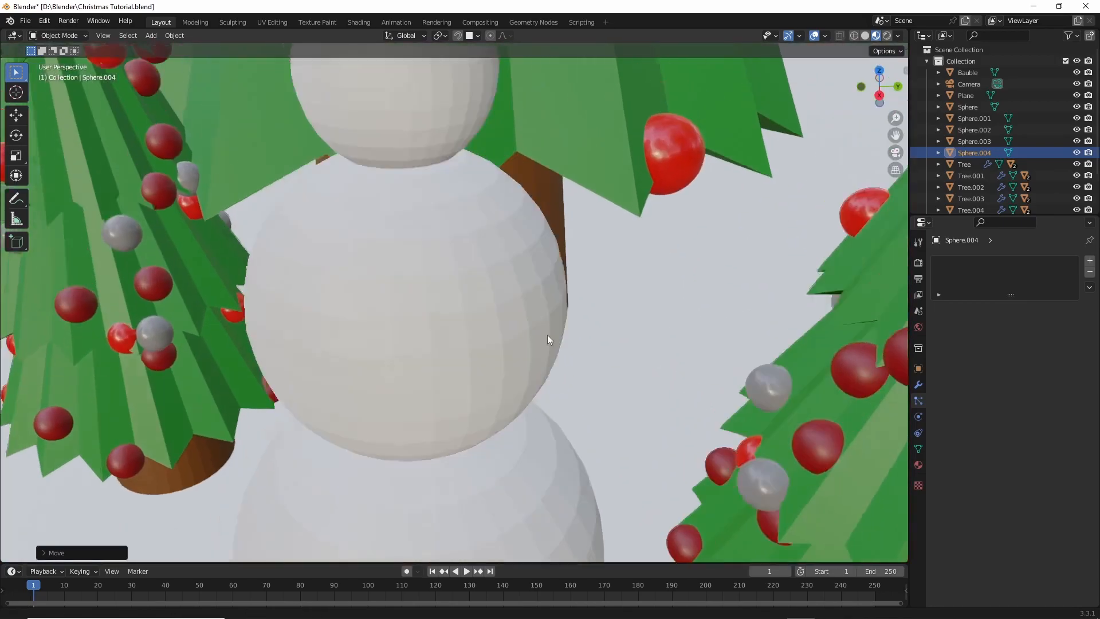
pyautogui.keyDown('shift'); pyautogui.moveTo(548, 340); pyautogui.dragTo(589, 466, button='middle'); pyautogui.keyUp('shift')
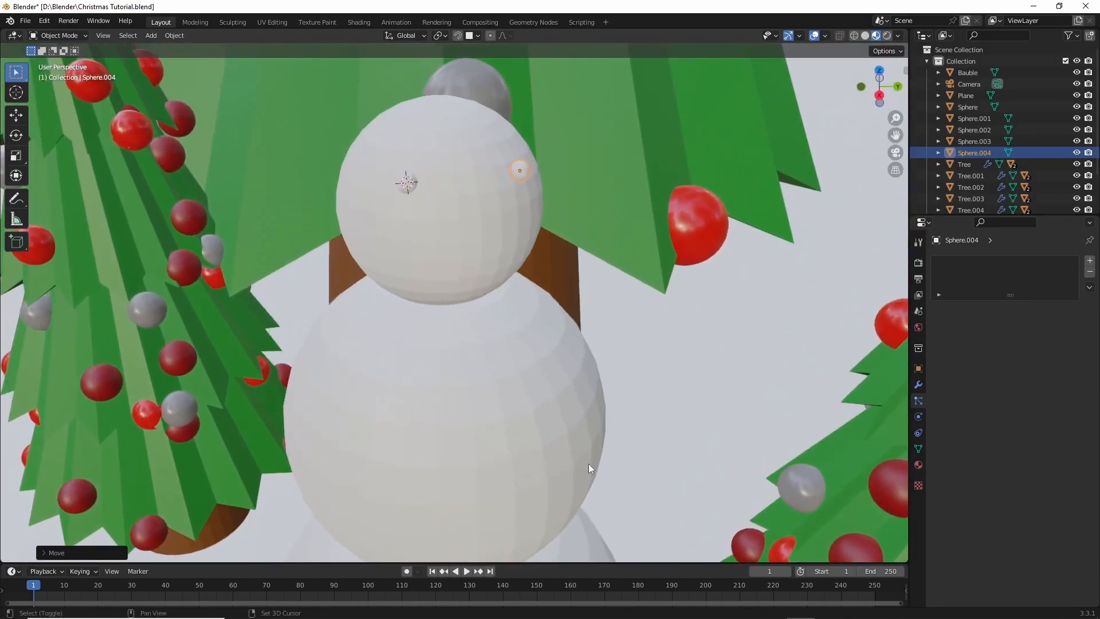
pyautogui.keyDown('shift'); pyautogui.click(408, 181); pyautogui.keyUp('shift')
pyautogui.keyDown('shift'); pyautogui.click(451, 185); pyautogui.keyUp('shift')
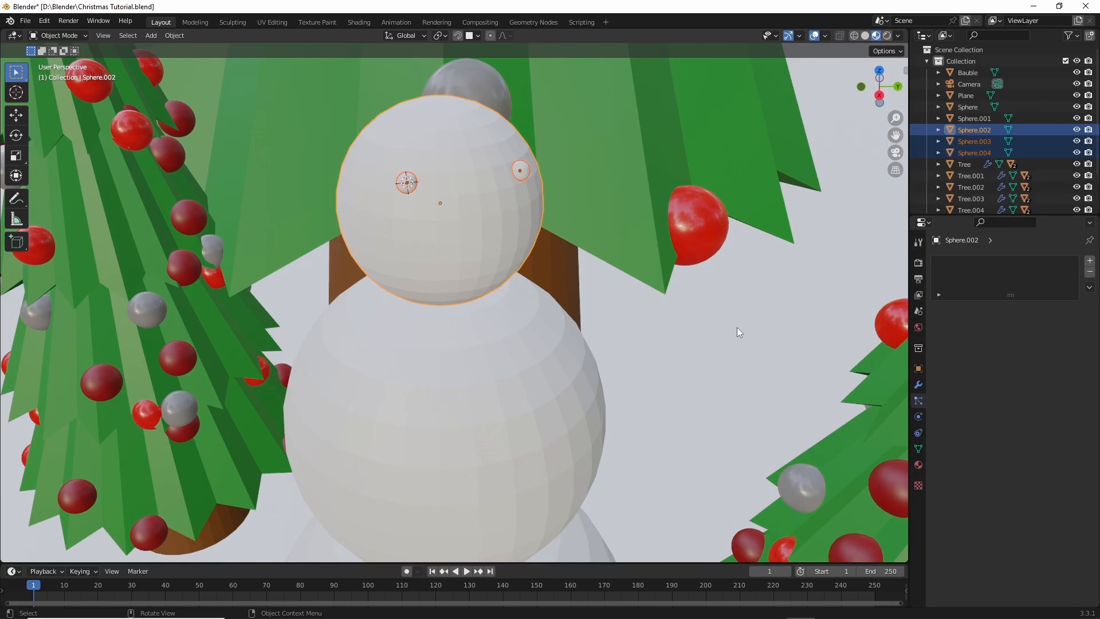
pyautogui.press('r')
pyautogui.press('z')
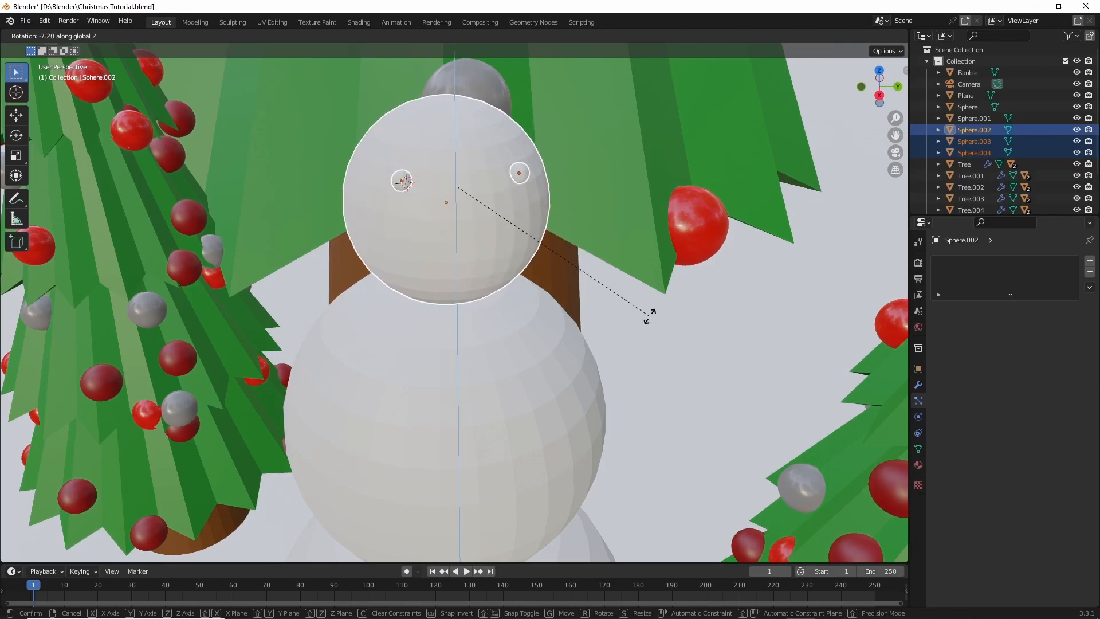
pyautogui.click(624, 294)
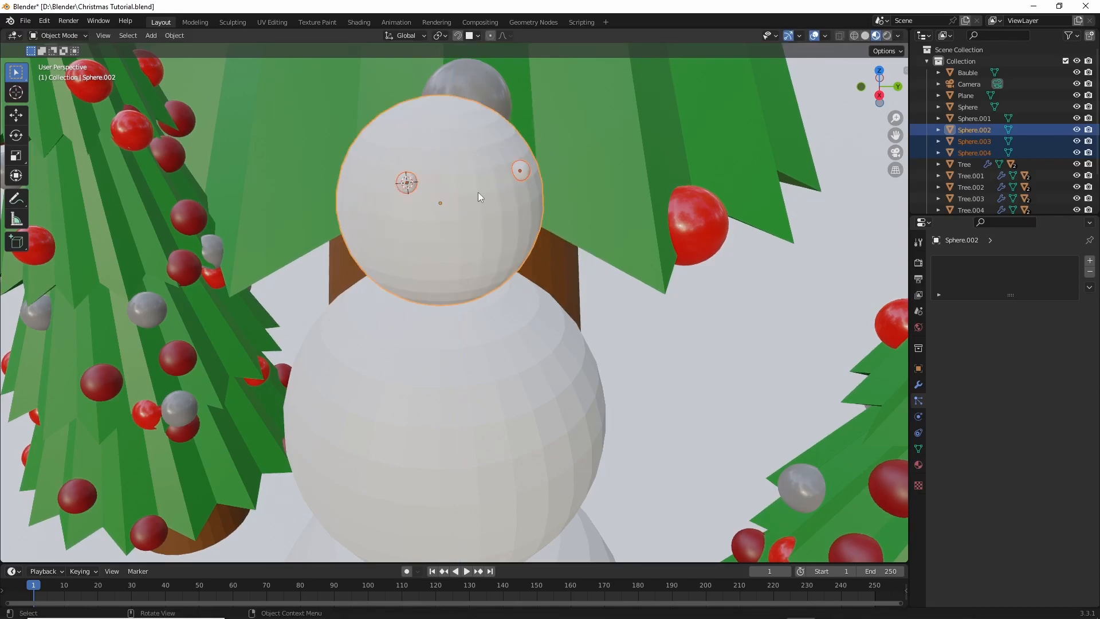
# Set the transform pivot point to Active Element and rotate the head and eyes around Z until the face points at the camera.
pyautogui.click(439, 36)
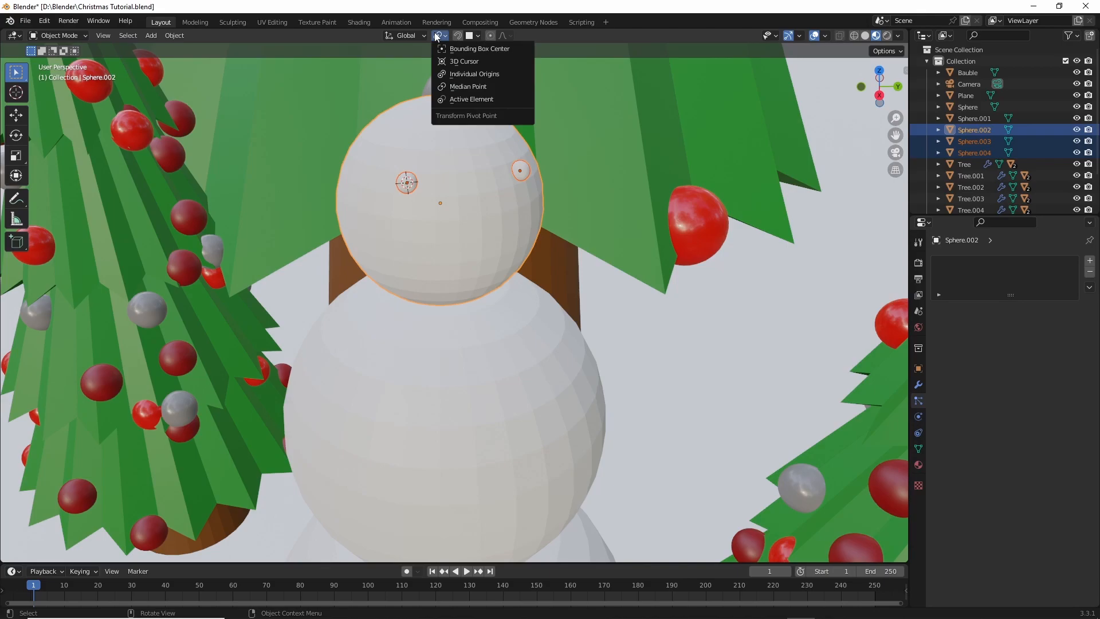
pyautogui.click(459, 100)
pyautogui.press('r')
pyautogui.press('z')
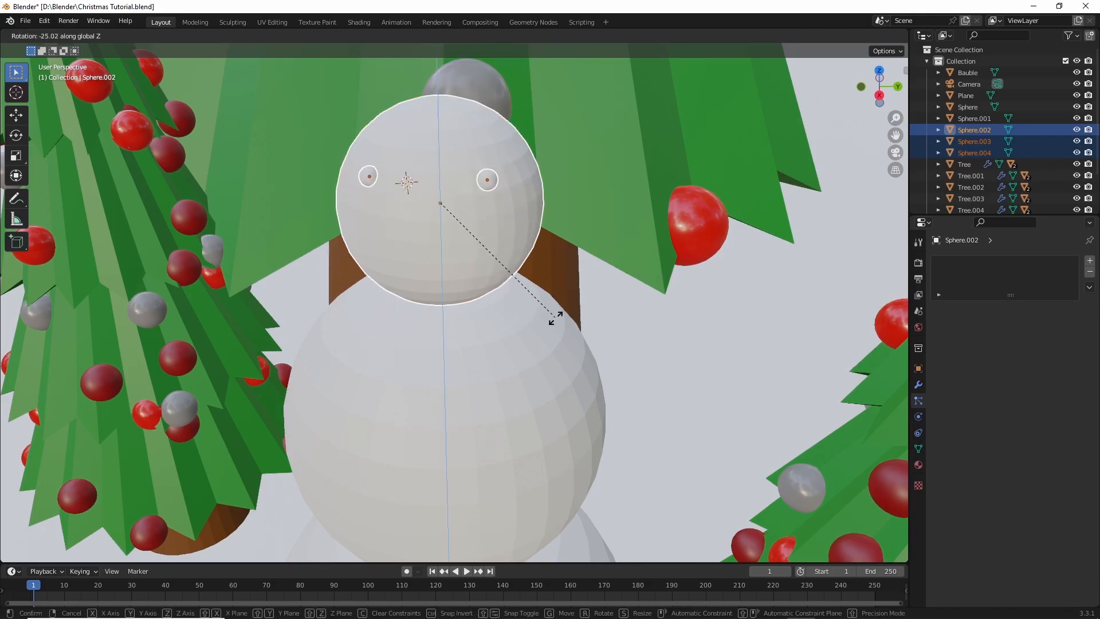
pyautogui.click(579, 311)
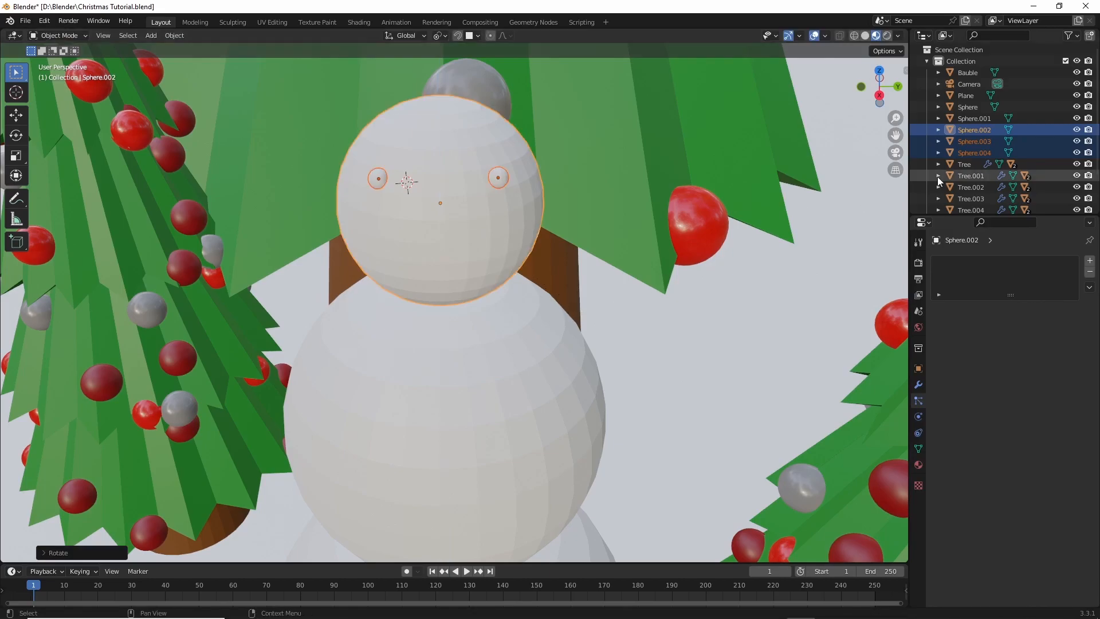
pyautogui.click(896, 153)
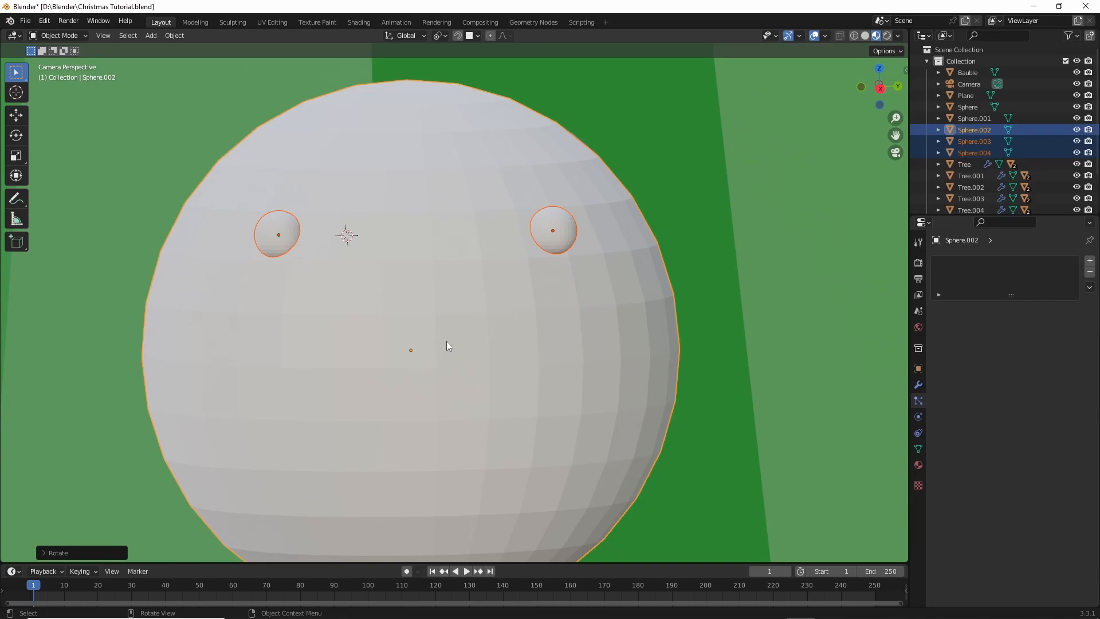
# Duplicate both eye spheres and move the copies straight down along Z to the lower part of the head.
pyautogui.click(284, 229)
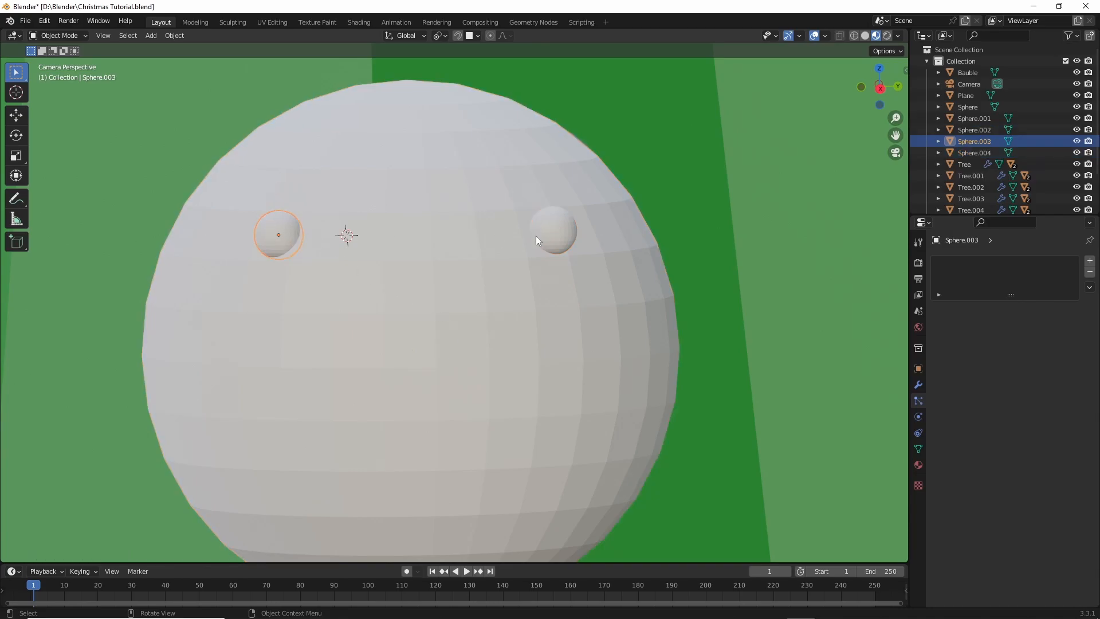
pyautogui.keyDown('shift'); pyautogui.click(566, 228); pyautogui.keyUp('shift')
pyautogui.hotkey('shift', 'd')
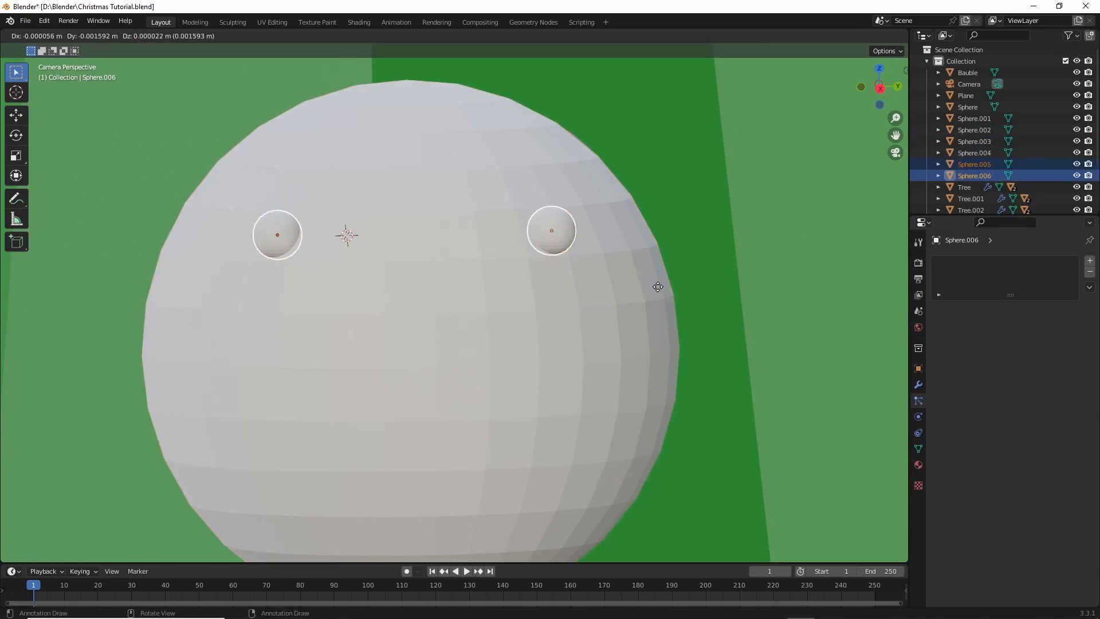
pyautogui.press('z')
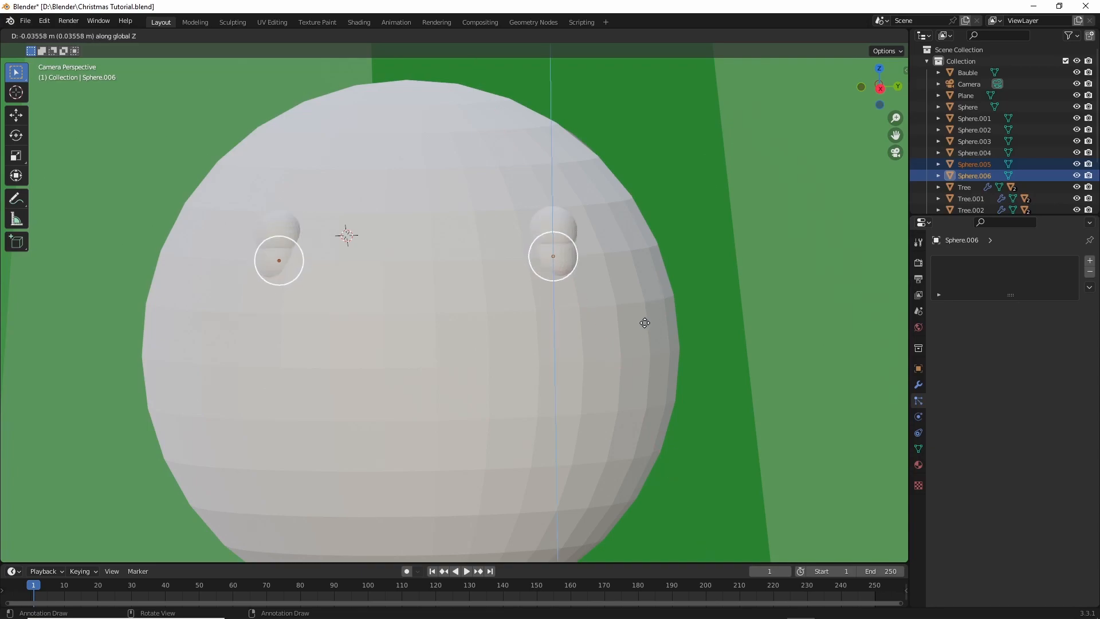
pyautogui.click(643, 543)
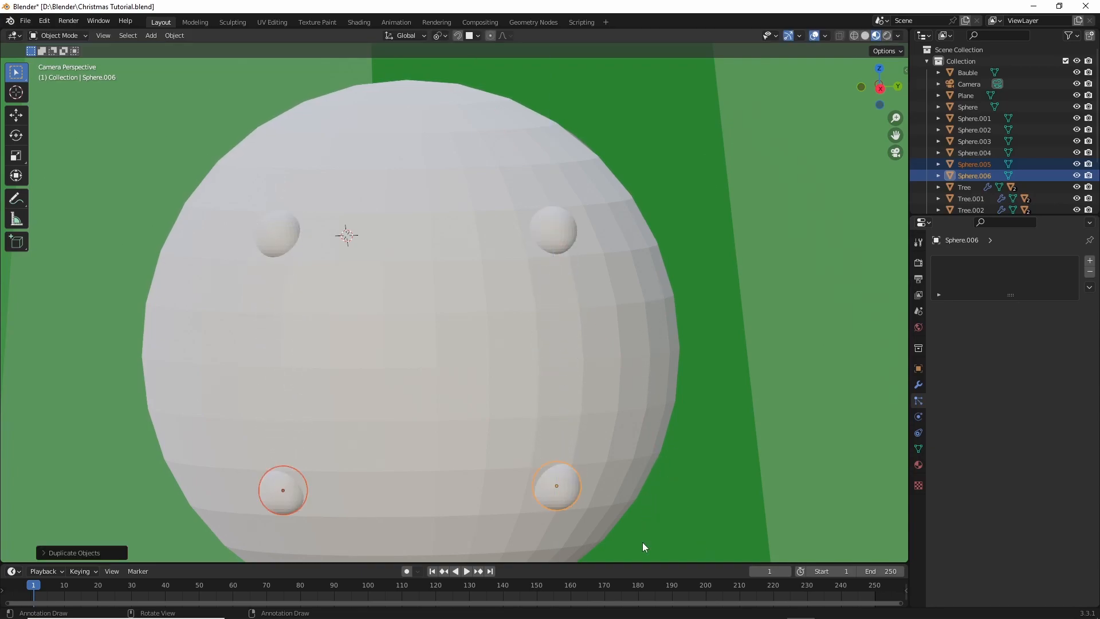
# Move the two lower spheres slightly outward along the Y axis, spacing them wider than the eyes.
pyautogui.click(556, 494)
pyautogui.press('g')
pyautogui.press('y')
pyautogui.click(591, 476)
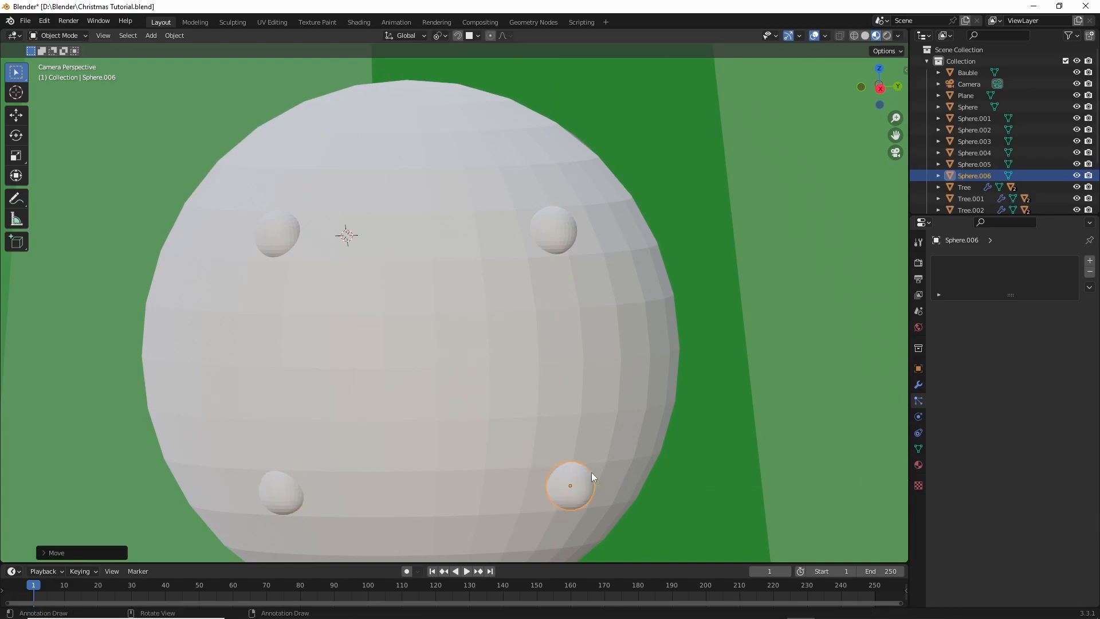
pyautogui.click(279, 489)
pyautogui.press('g')
pyautogui.press('y')
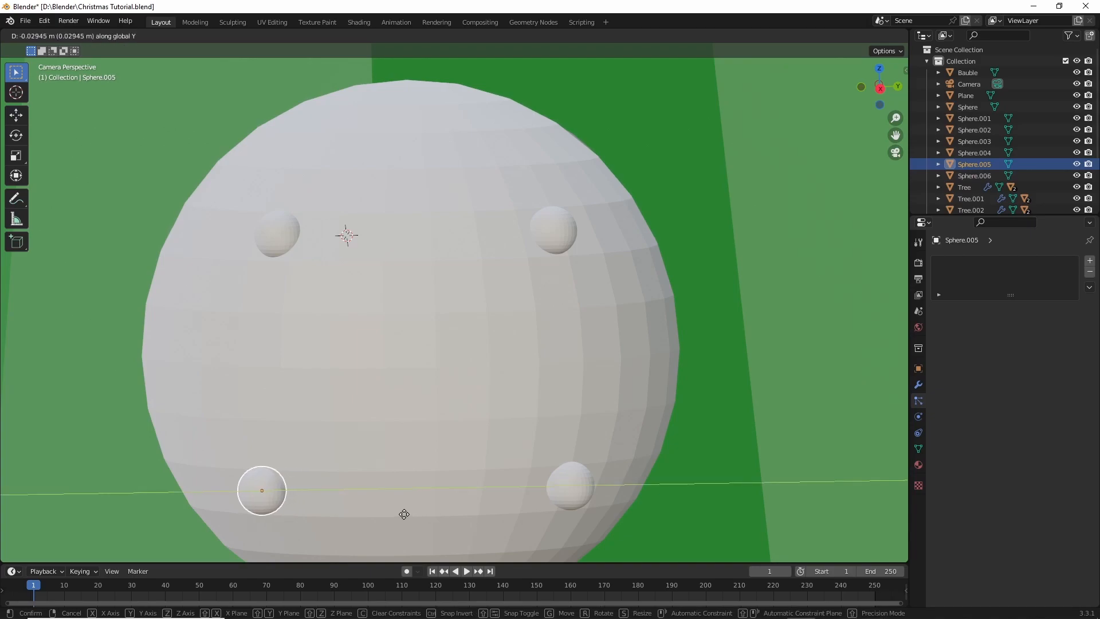
pyautogui.click(404, 513)
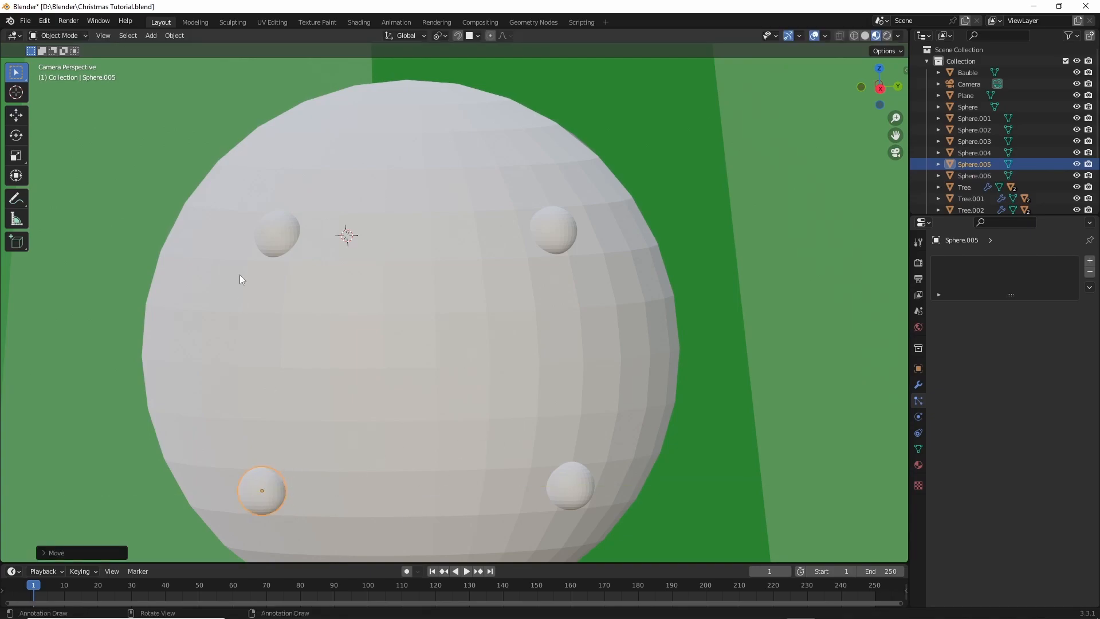
# Select both eyes, with the right one active, and add a new material with a near-black base color.
pyautogui.click(266, 228)
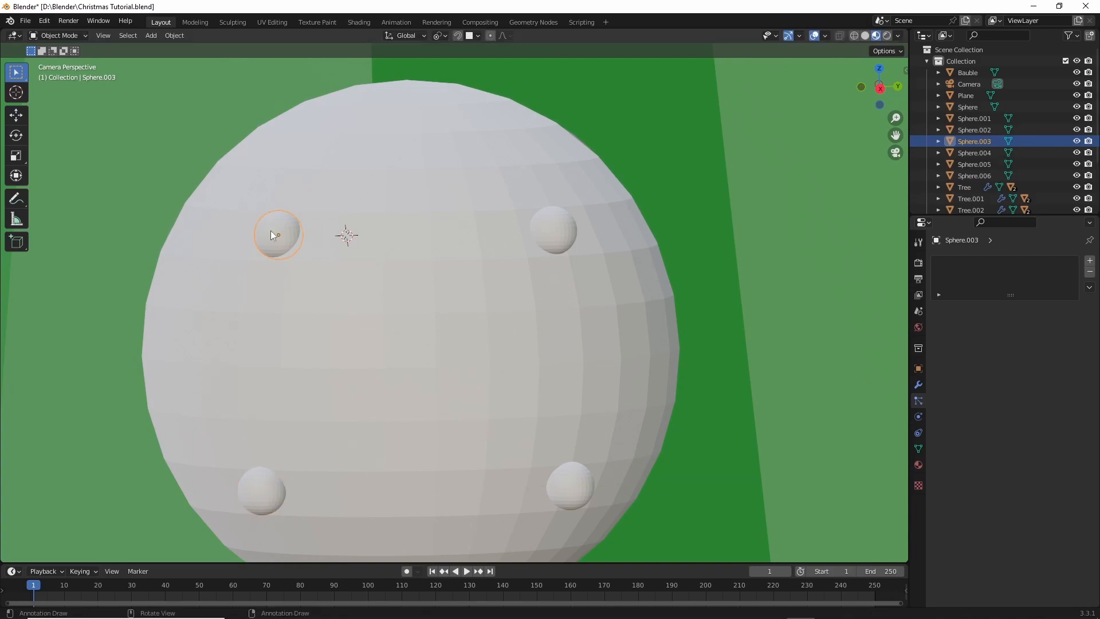
pyautogui.keyDown('shift'); pyautogui.click(569, 232); pyautogui.keyUp('shift')
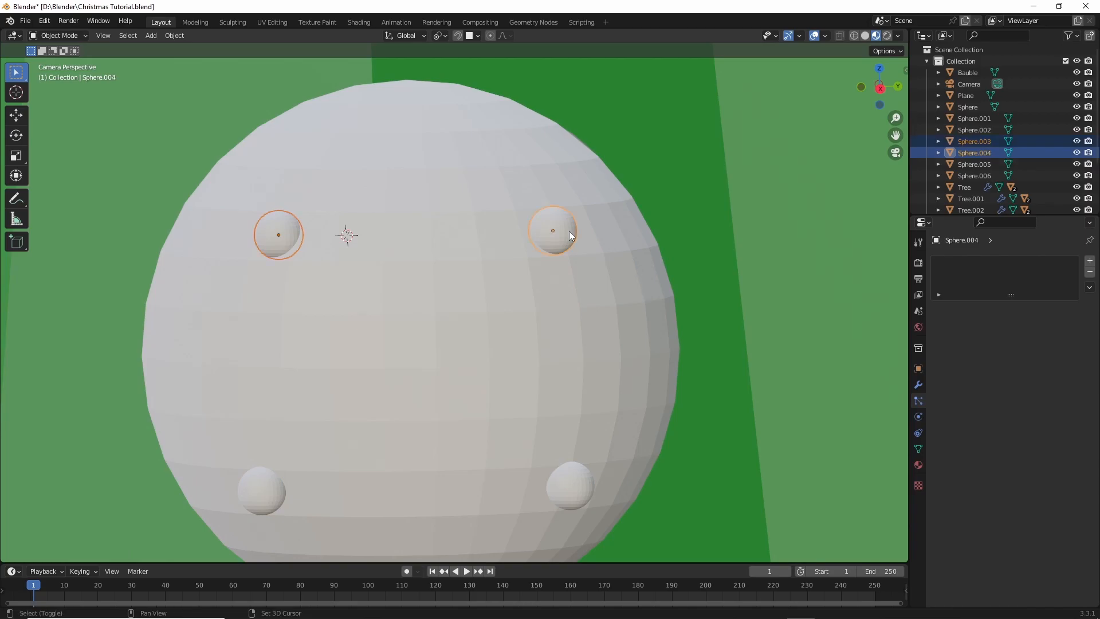
pyautogui.click(918, 385)
pyautogui.click(919, 465)
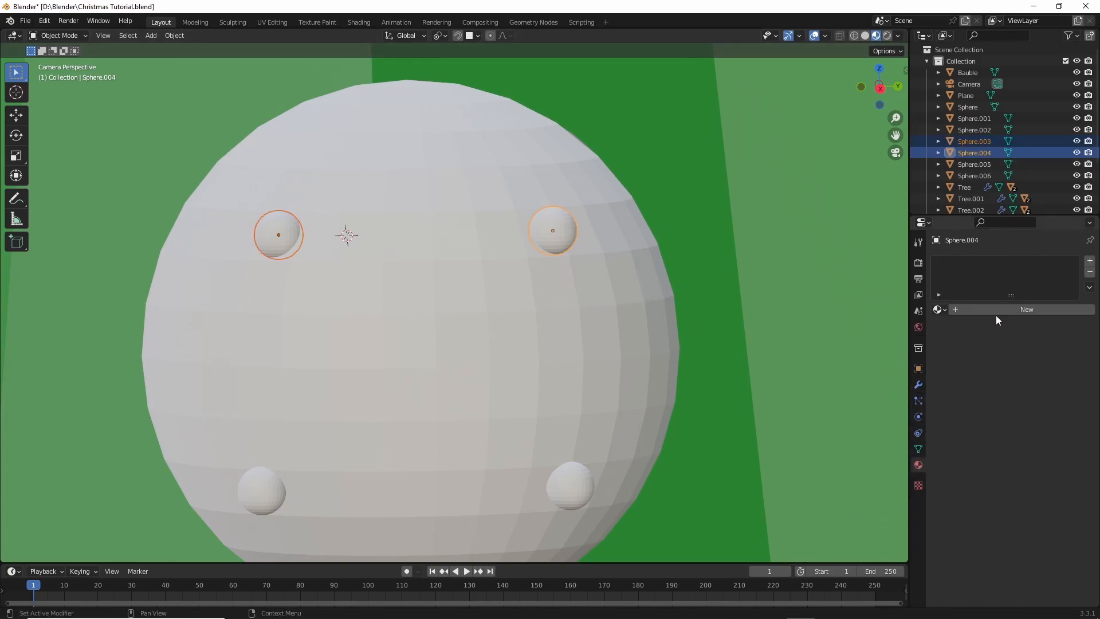
pyautogui.click(982, 307)
pyautogui.click(1019, 432)
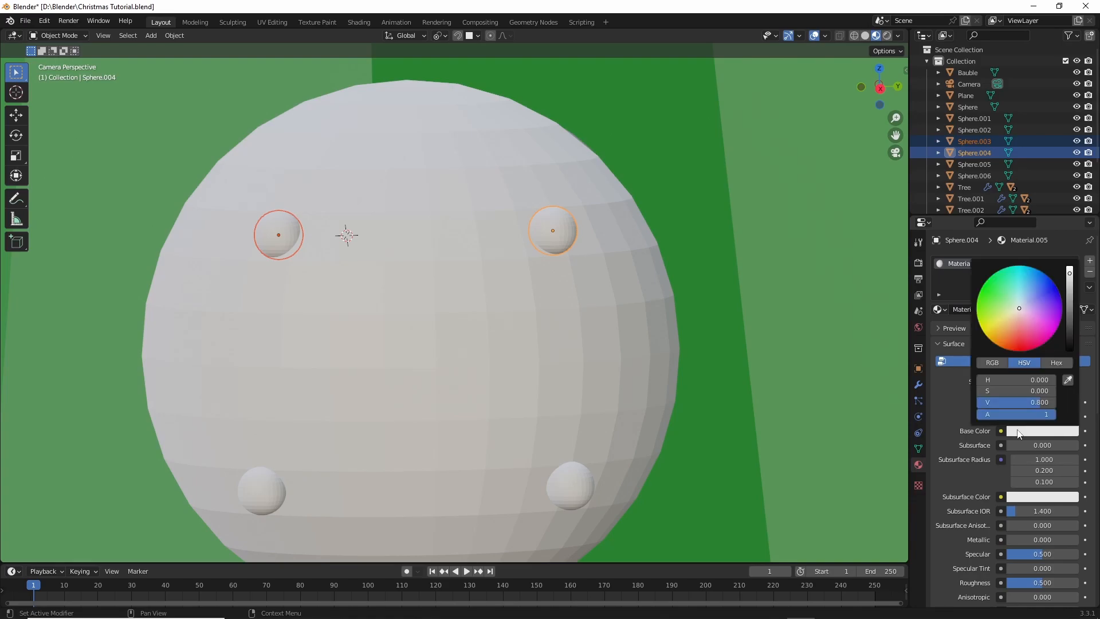
pyautogui.moveTo(1070, 335); pyautogui.dragTo(1070, 346)
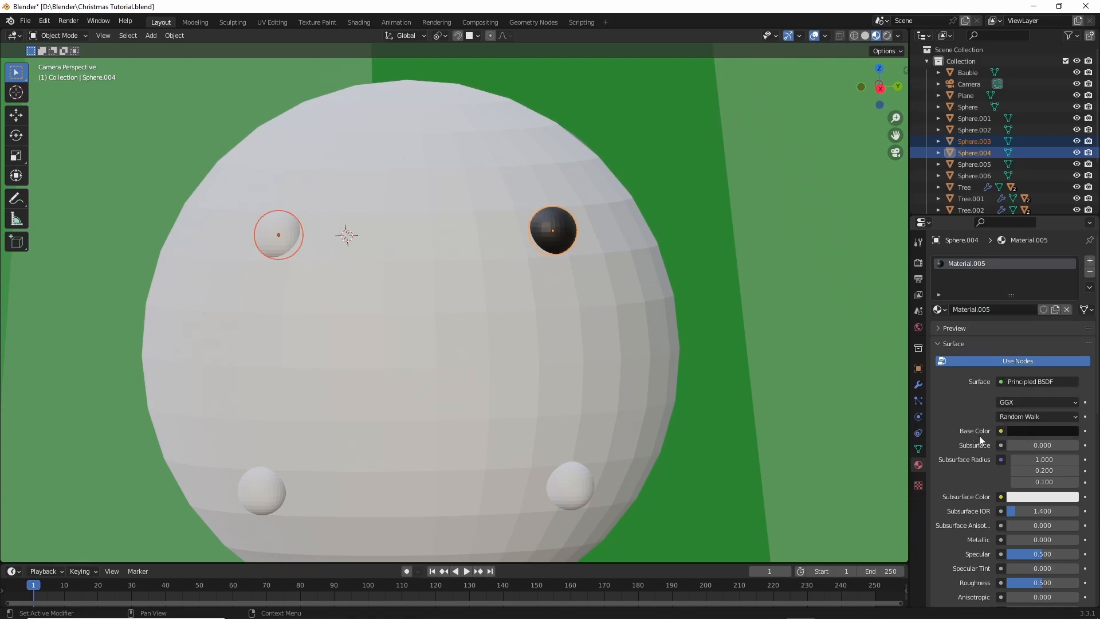
# Lower the black eye material's roughness to 0.161.
pyautogui.scroll(-4, 991, 453)
pyautogui.moveTo(1044, 490); pyautogui.dragTo(1016, 491)
pyautogui.rightClick(550, 215)
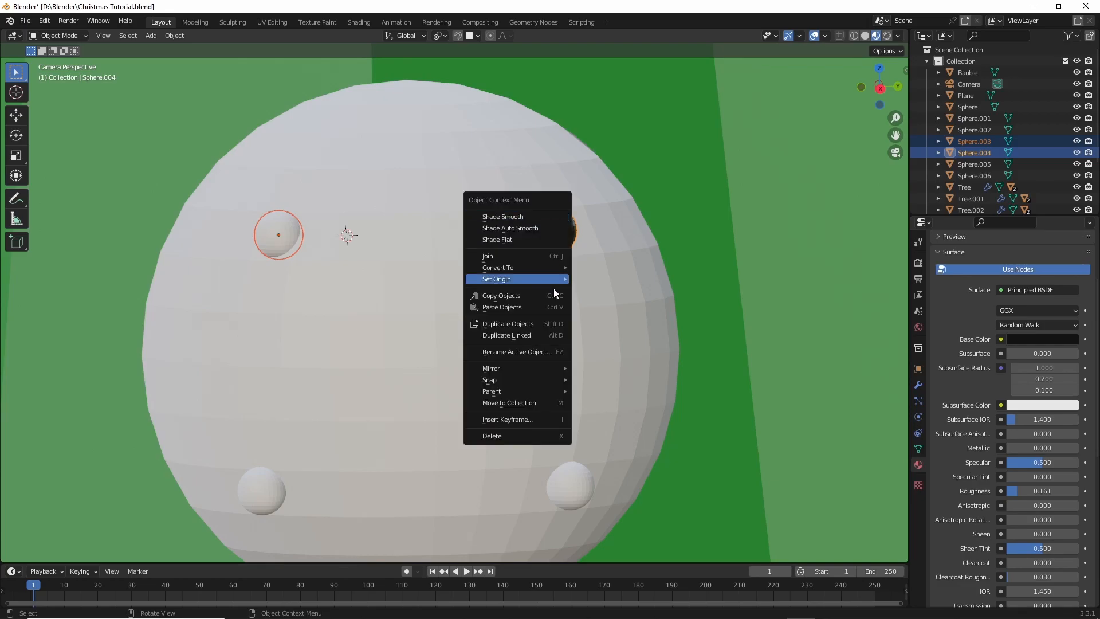
pyautogui.click(517, 218)
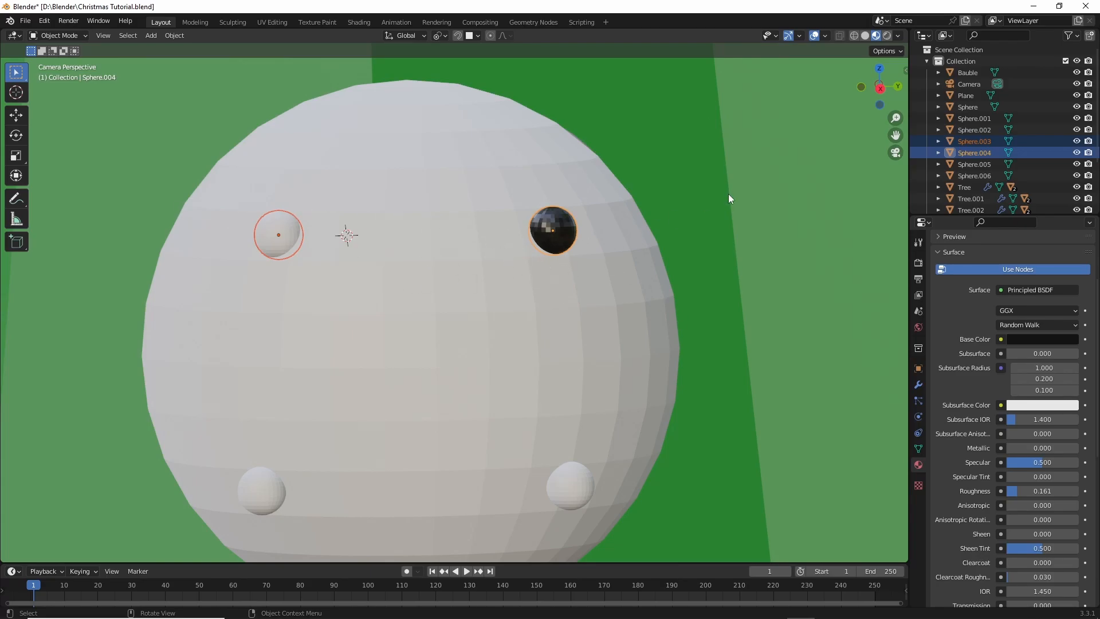
# Make the white left eye the active object and try to link materials between the two eyes.
pyautogui.click(894, 154)
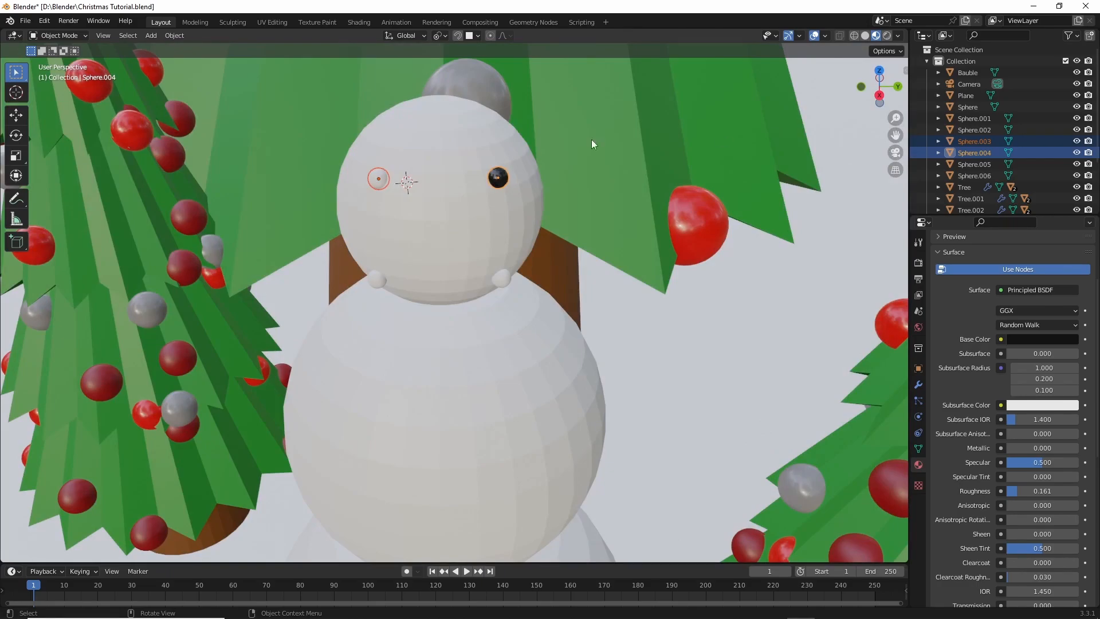
pyautogui.scroll(-10, 509, 147)
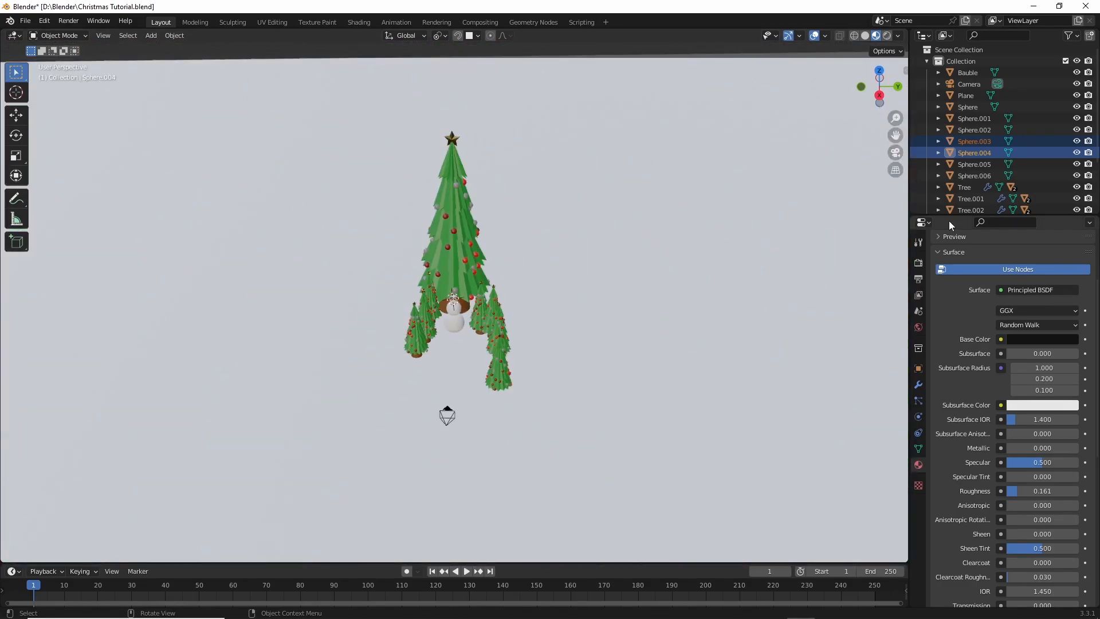
pyautogui.click(896, 153)
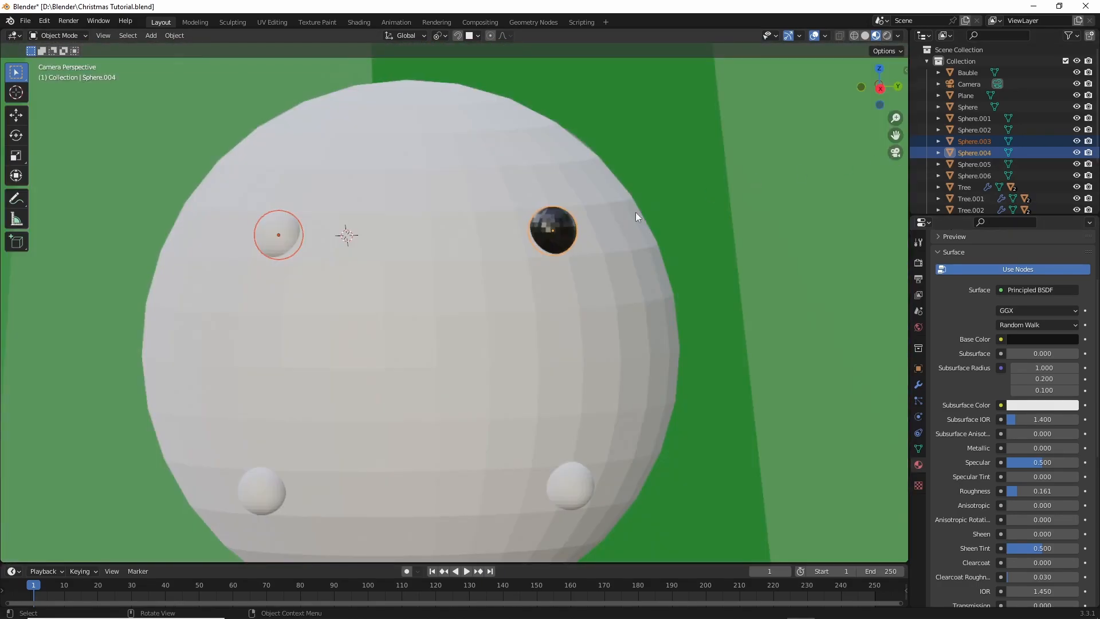
pyautogui.scroll(-6, 528, 261)
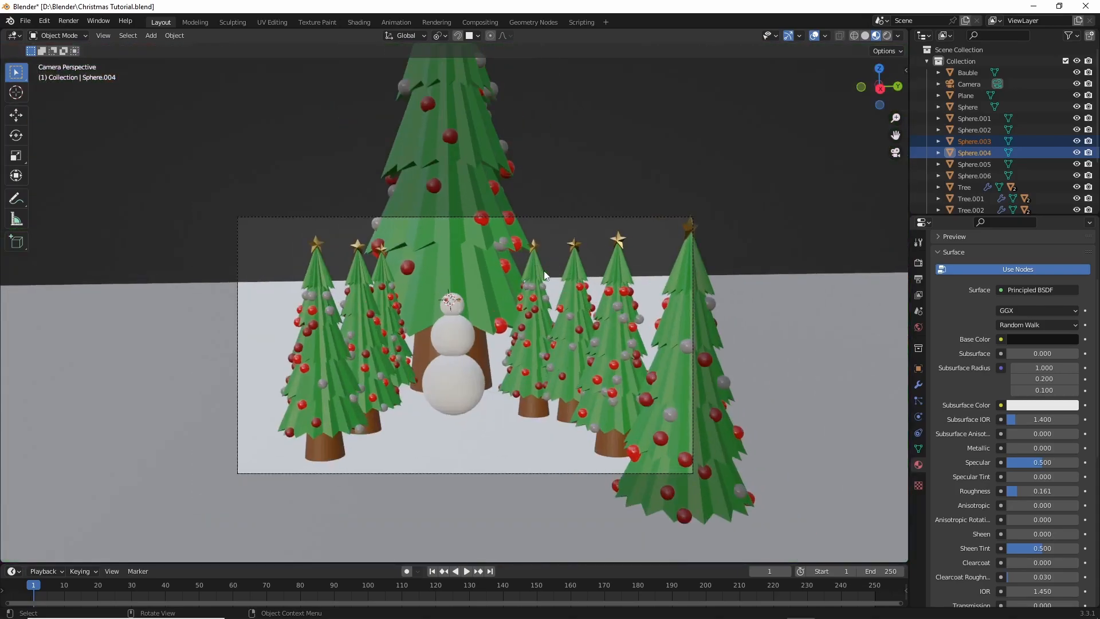
pyautogui.scroll(7, 539, 270)
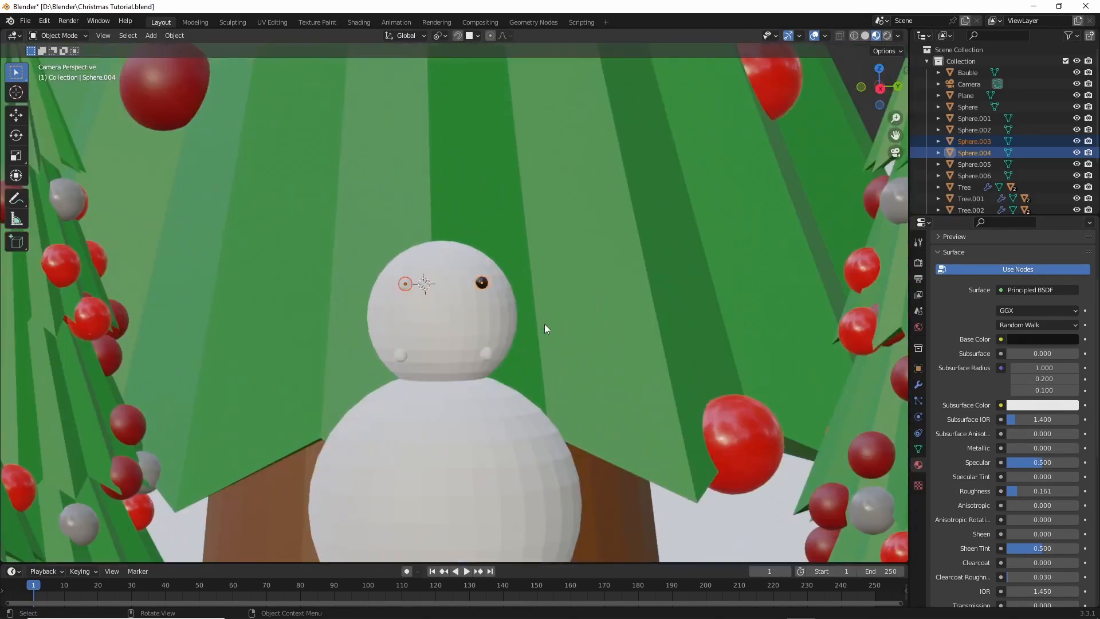
pyautogui.scroll(4, 545, 325)
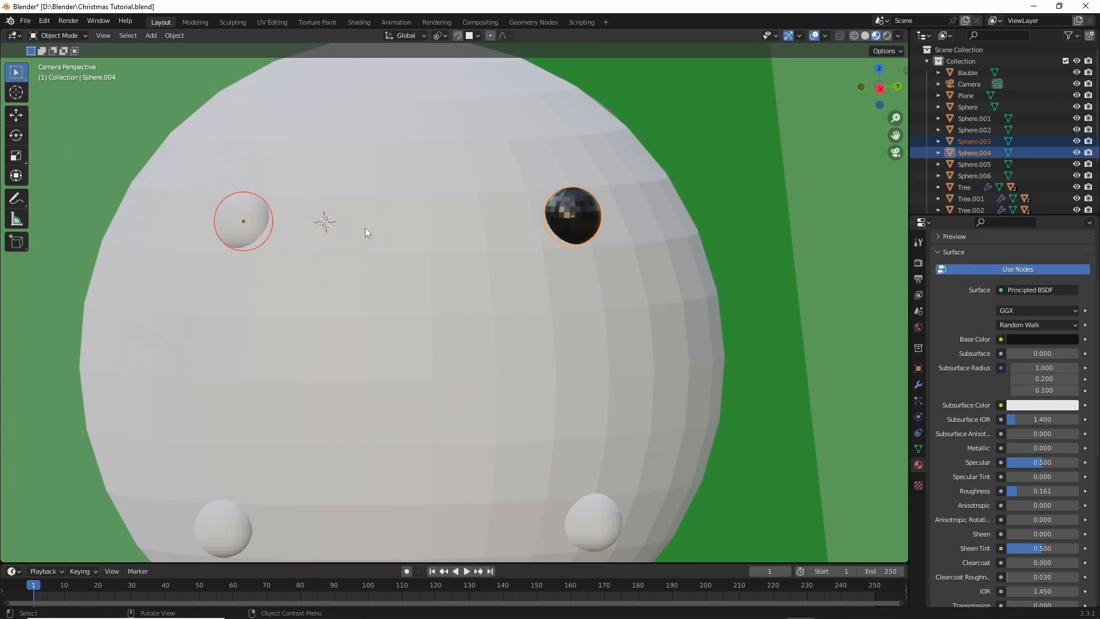
pyautogui.keyDown('shift'); pyautogui.click(238, 218); pyautogui.keyUp('shift')
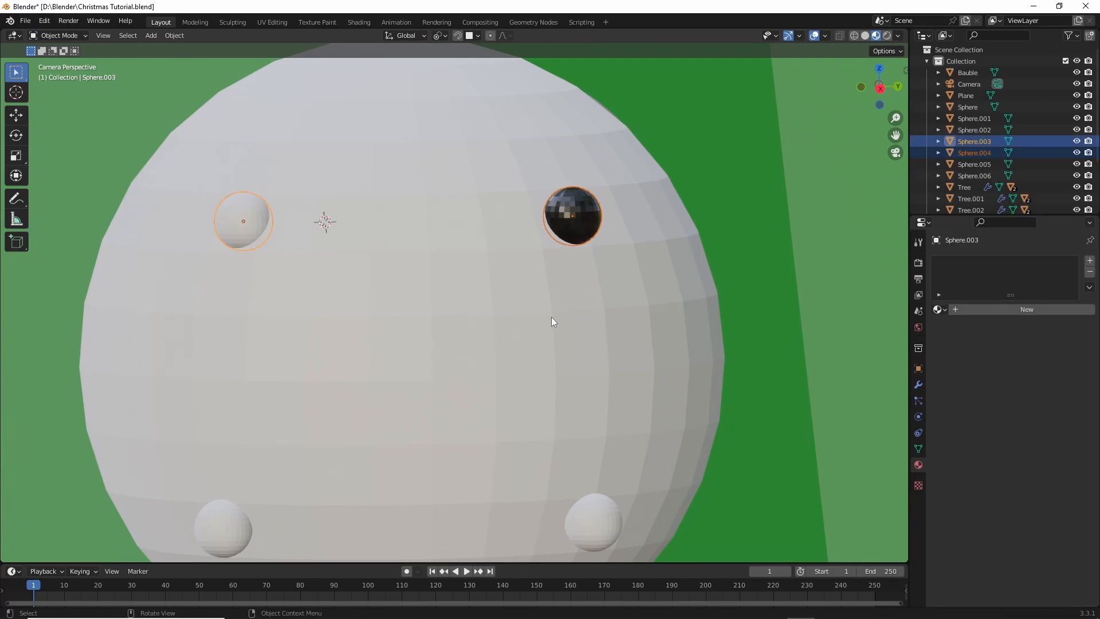
pyautogui.hotkey('ctrl', 'l')
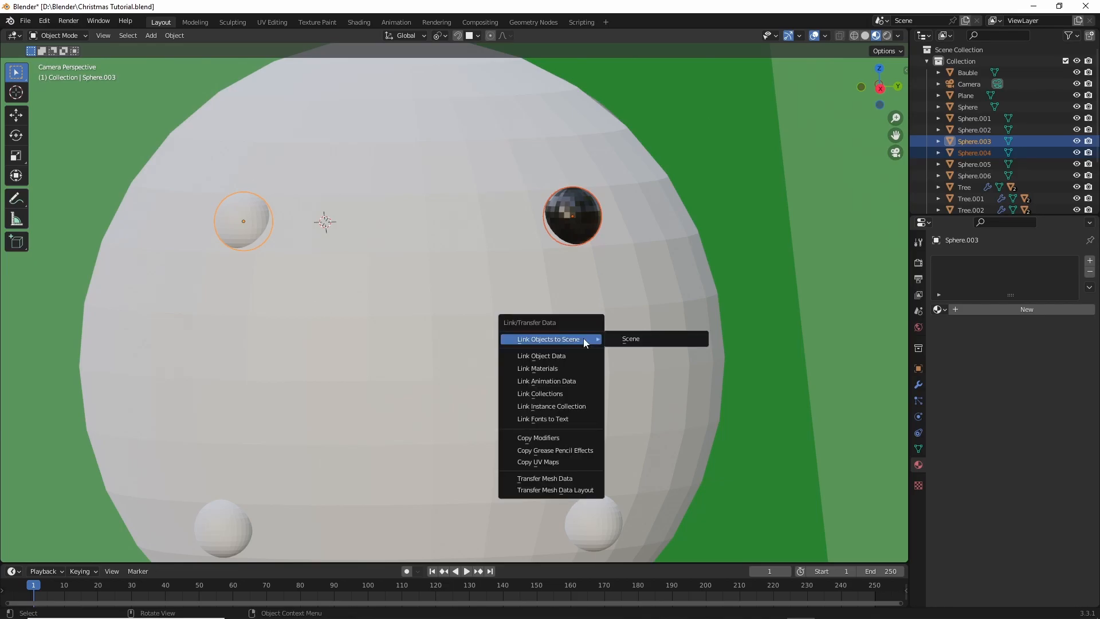
pyautogui.click(580, 369)
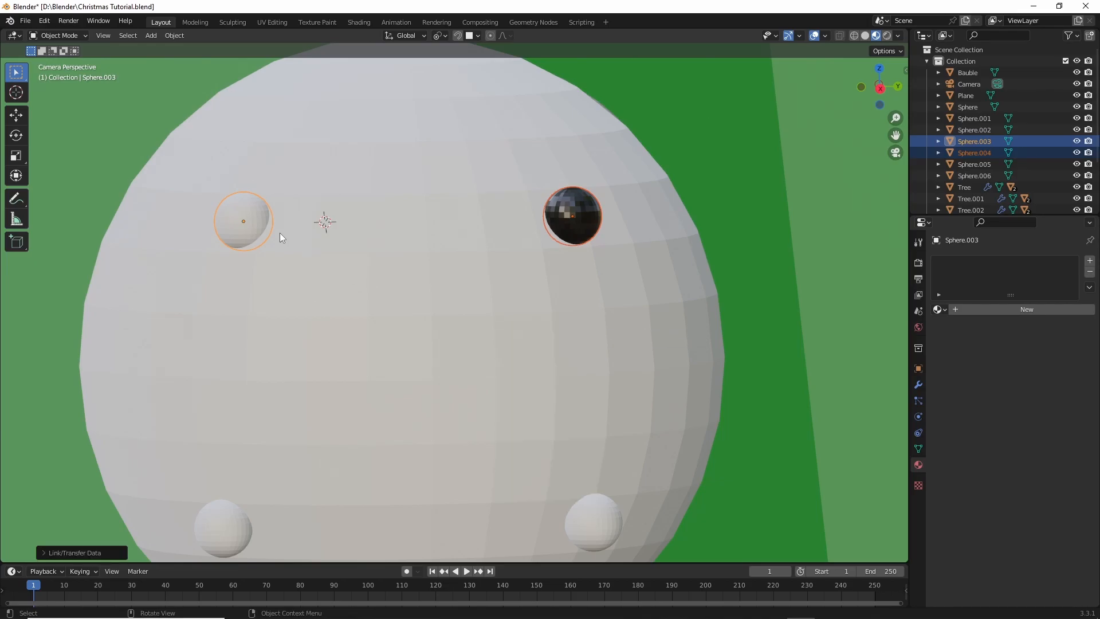
# Link the black material from the right eye to the white left eye, keeping the right eye active.
pyautogui.click(586, 221)
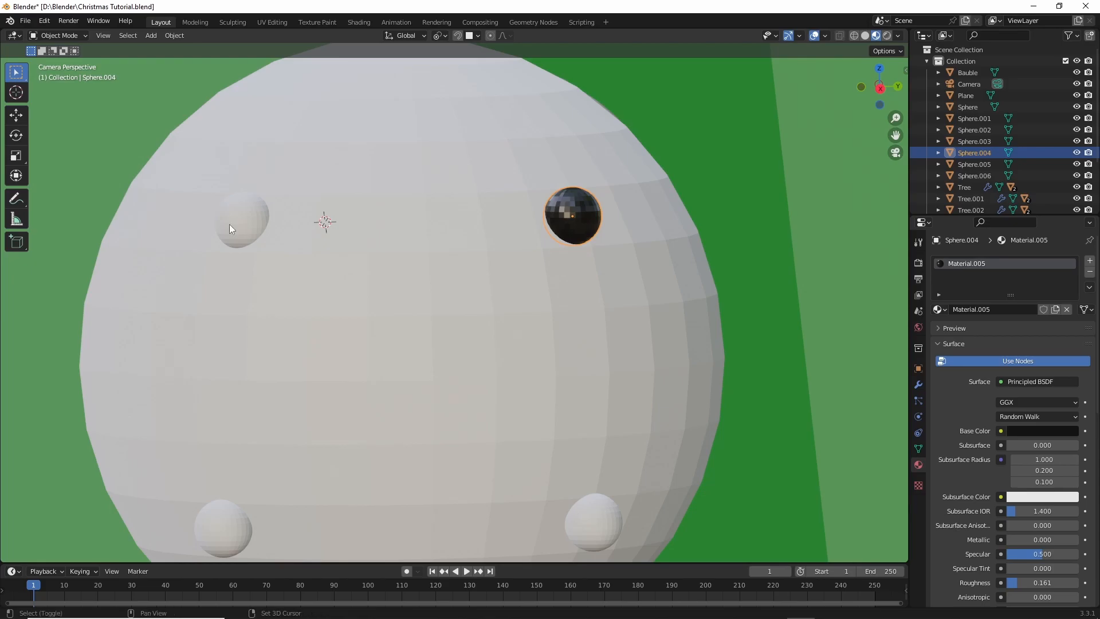
pyautogui.keyDown('shift'); pyautogui.click(243, 221); pyautogui.keyUp('shift')
pyautogui.keyDown('shift'); pyautogui.click(568, 211); pyautogui.keyUp('shift')
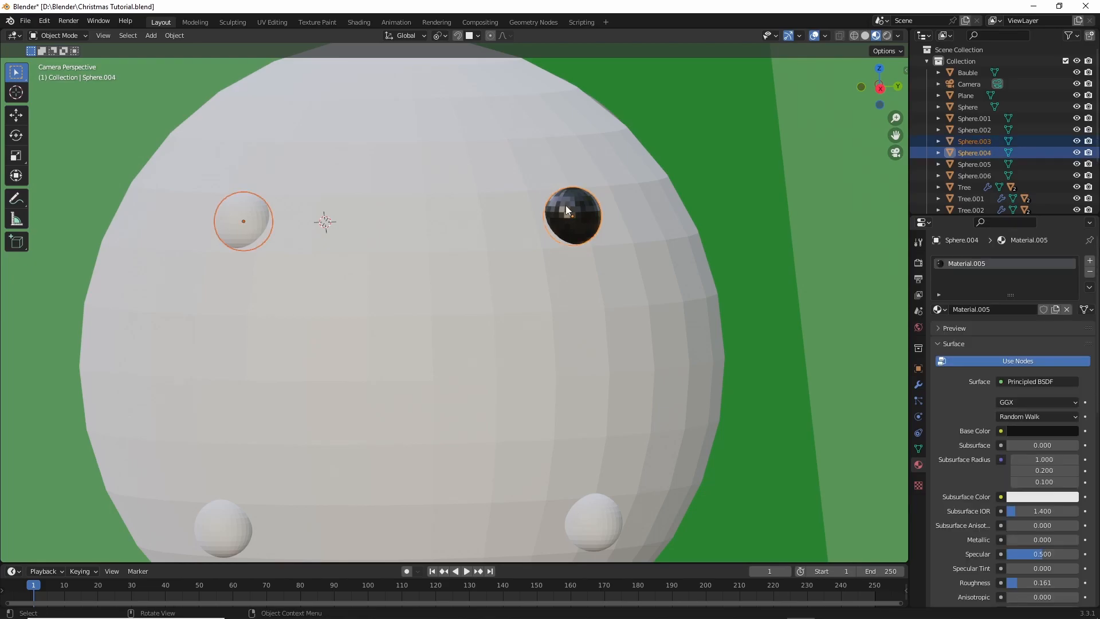
pyautogui.hotkey('ctrl', 'l')
pyautogui.click(567, 202)
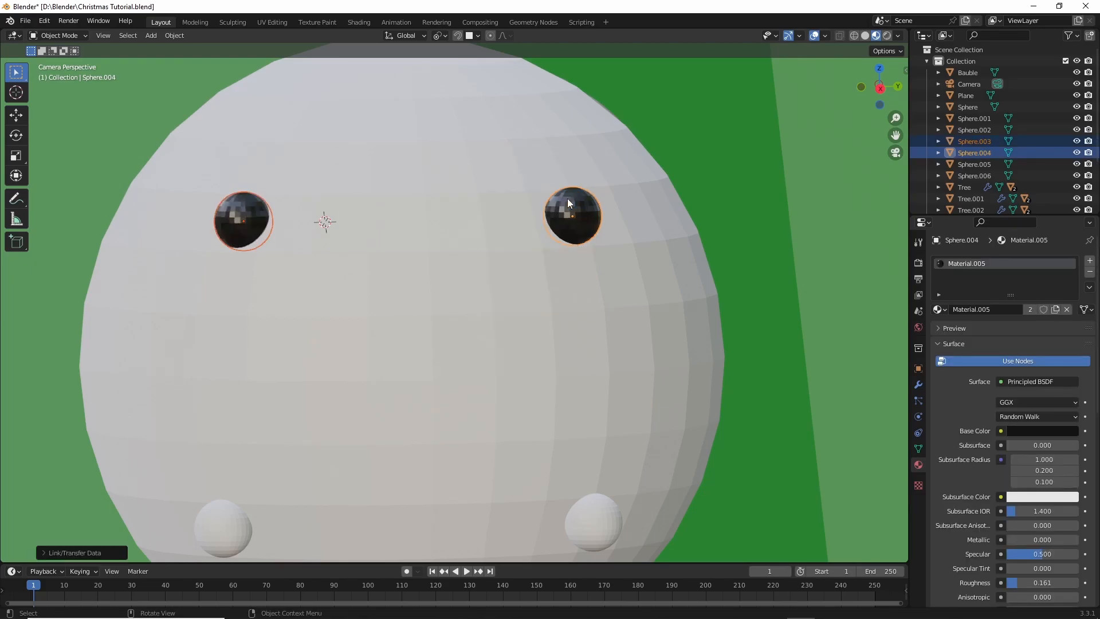
# Assign the existing Material.005 to the lower-left sphere and link it to the lower-right sphere.
pyautogui.keyDown('shift'); pyautogui.moveTo(612, 394); pyautogui.dragTo(656, 298, button='middle'); pyautogui.keyUp('shift')
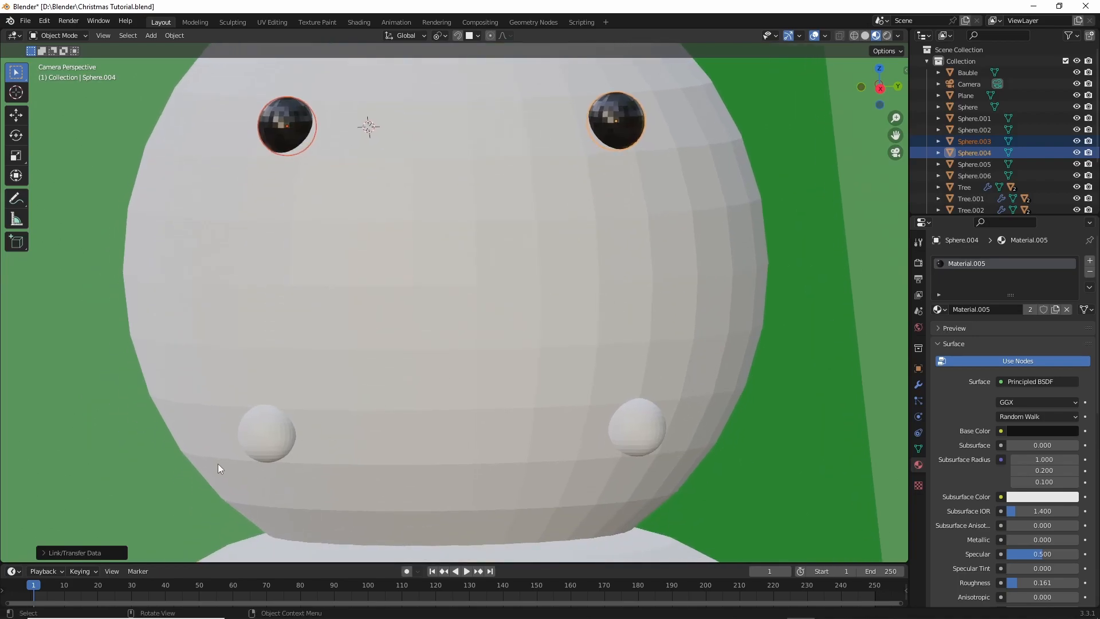
pyautogui.click(266, 445)
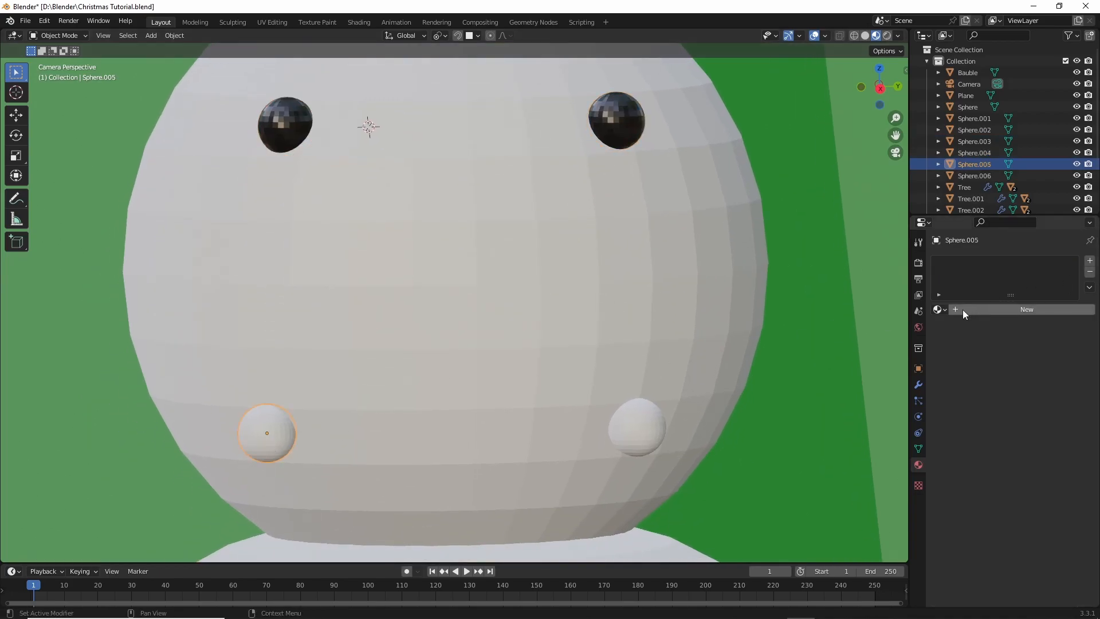
pyautogui.click(937, 310)
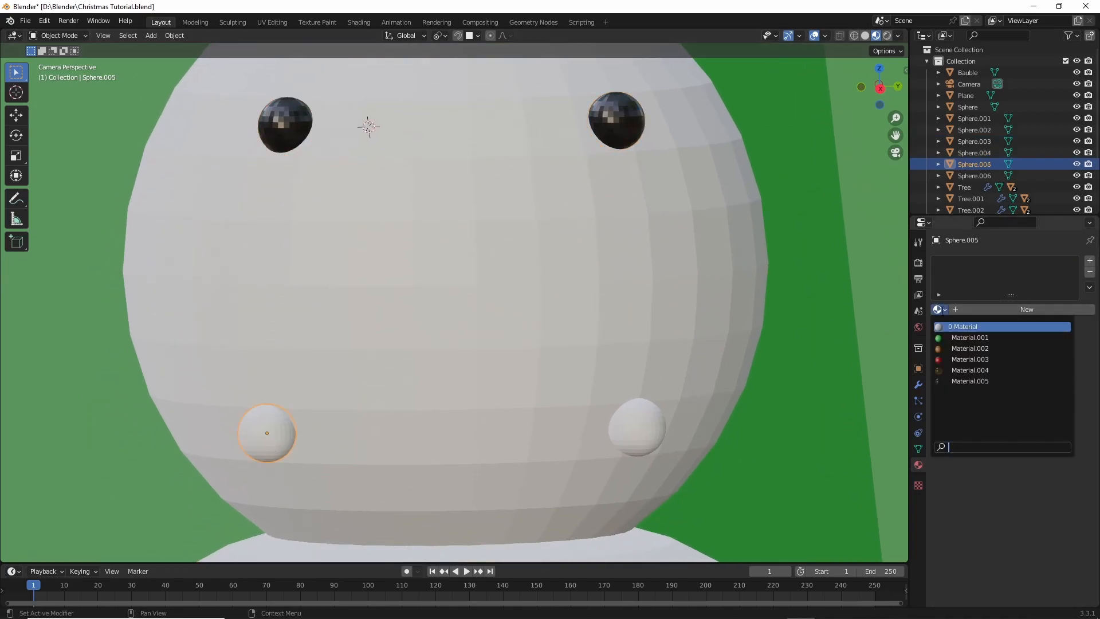
pyautogui.click(955, 378)
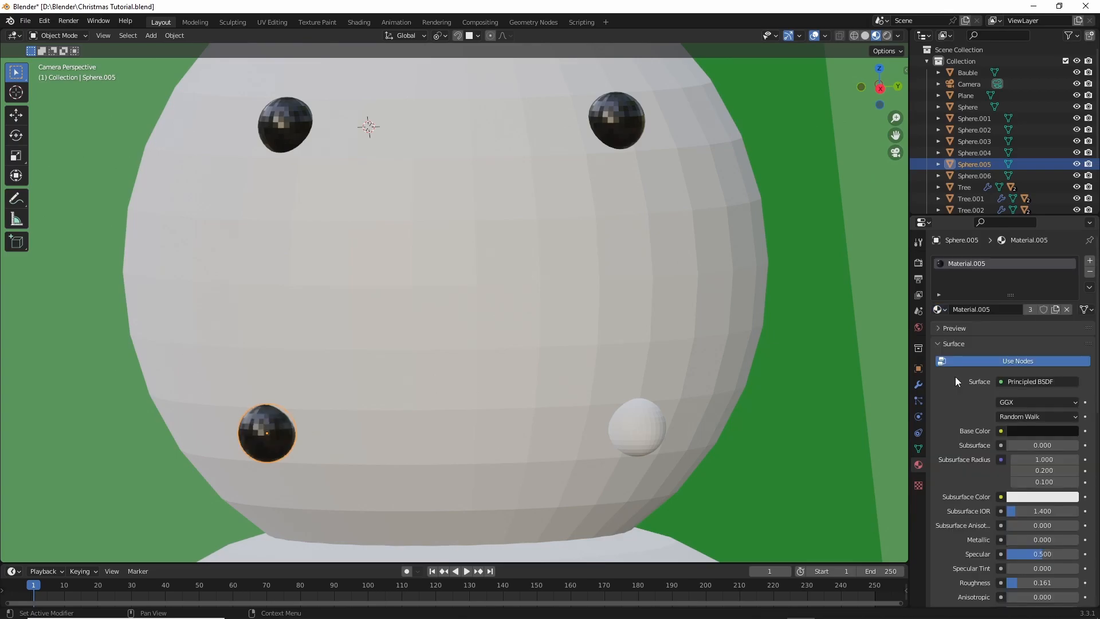
pyautogui.keyDown('shift'); pyautogui.click(640, 430); pyautogui.keyUp('shift')
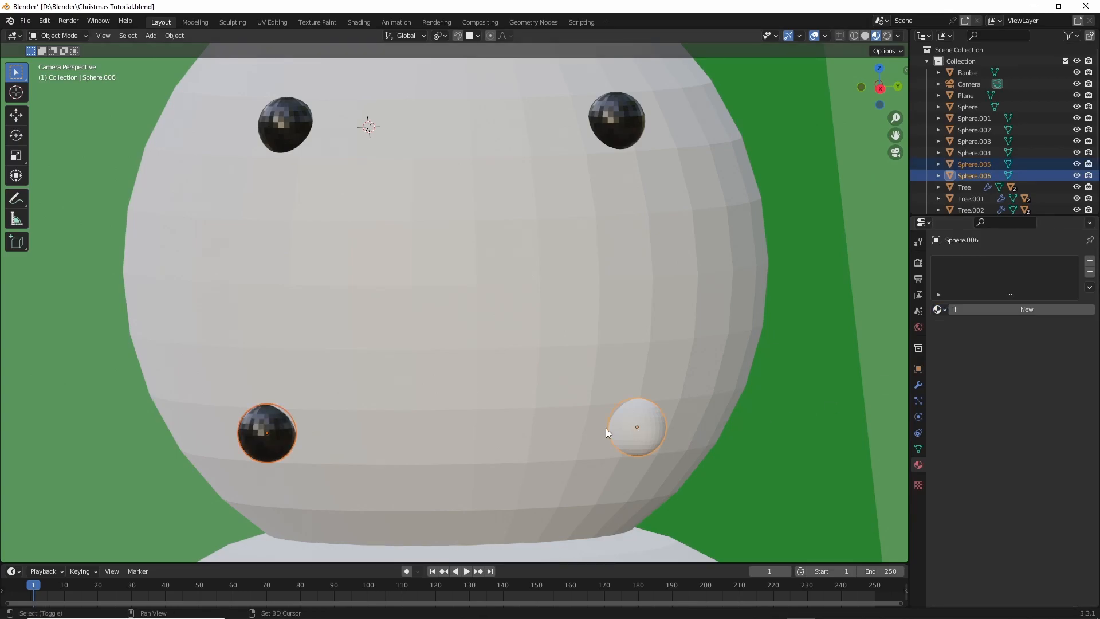
pyautogui.keyDown('shift'); pyautogui.click(258, 415); pyautogui.keyUp('shift')
pyautogui.hotkey('ctrl', 'l')
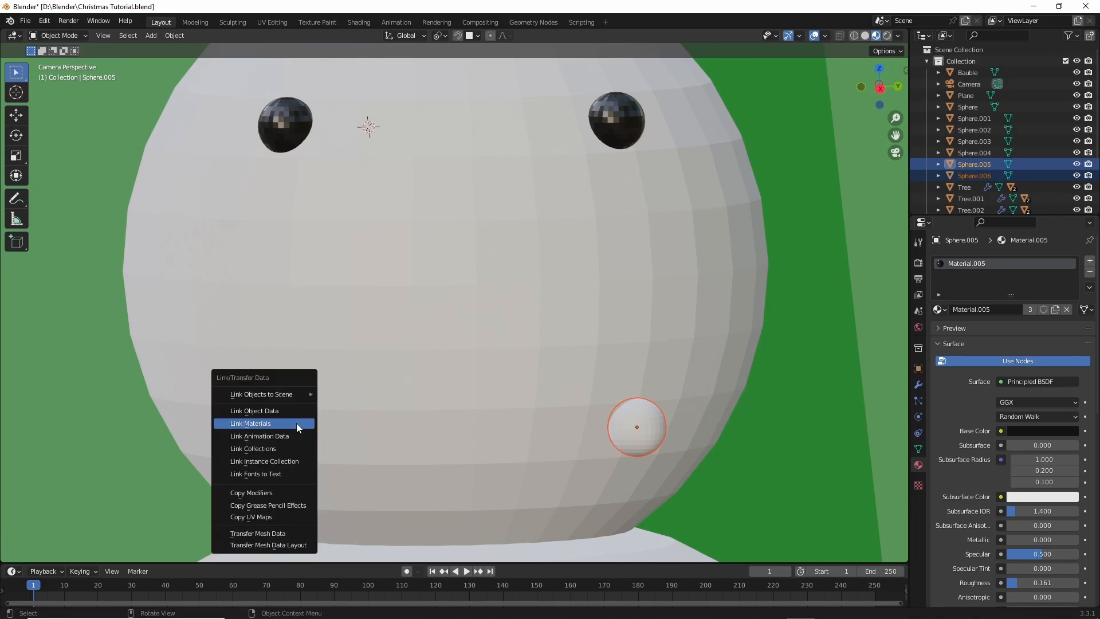
pyautogui.click(297, 423)
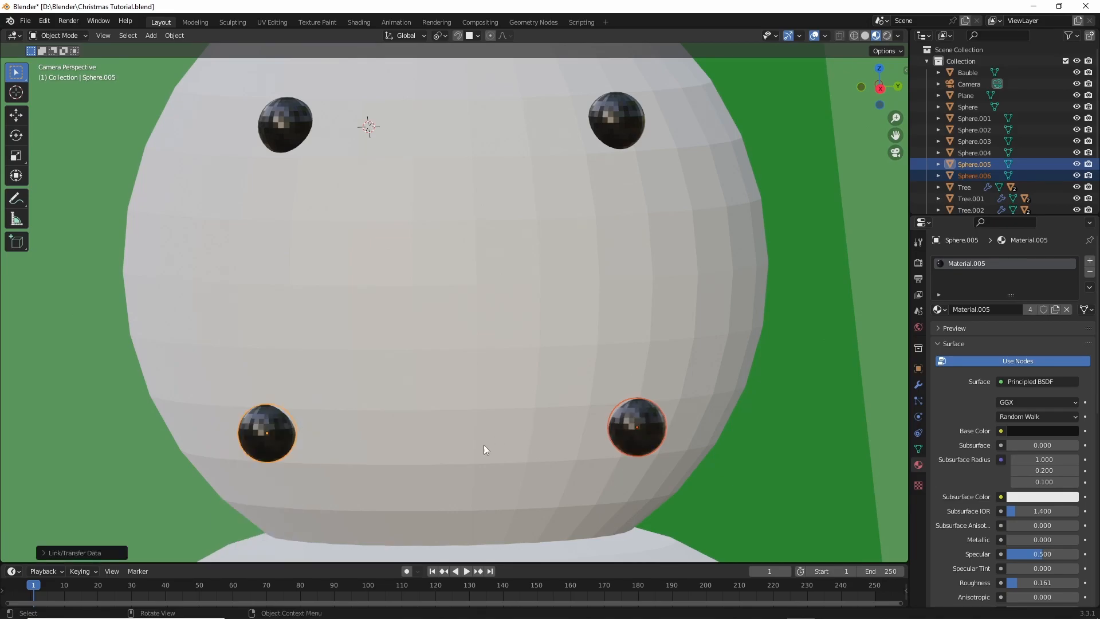
# Make the lower-left sphere's material a separate copy and lighten its base color to dark grey.
pyautogui.click(1019, 432)
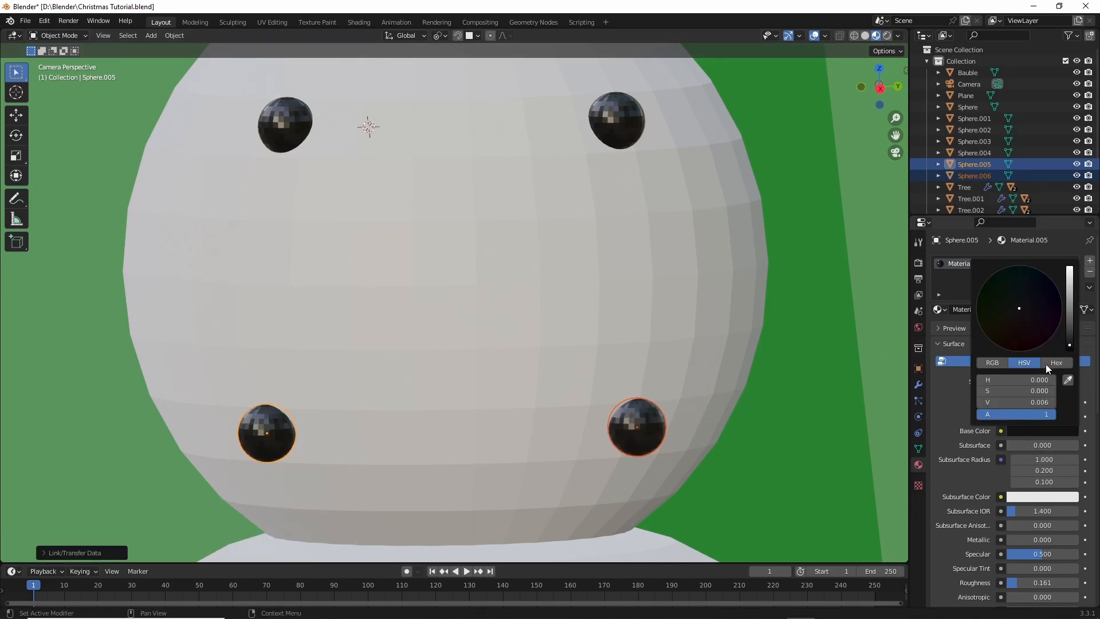
pyautogui.moveTo(1071, 332); pyautogui.dragTo(1070, 339)
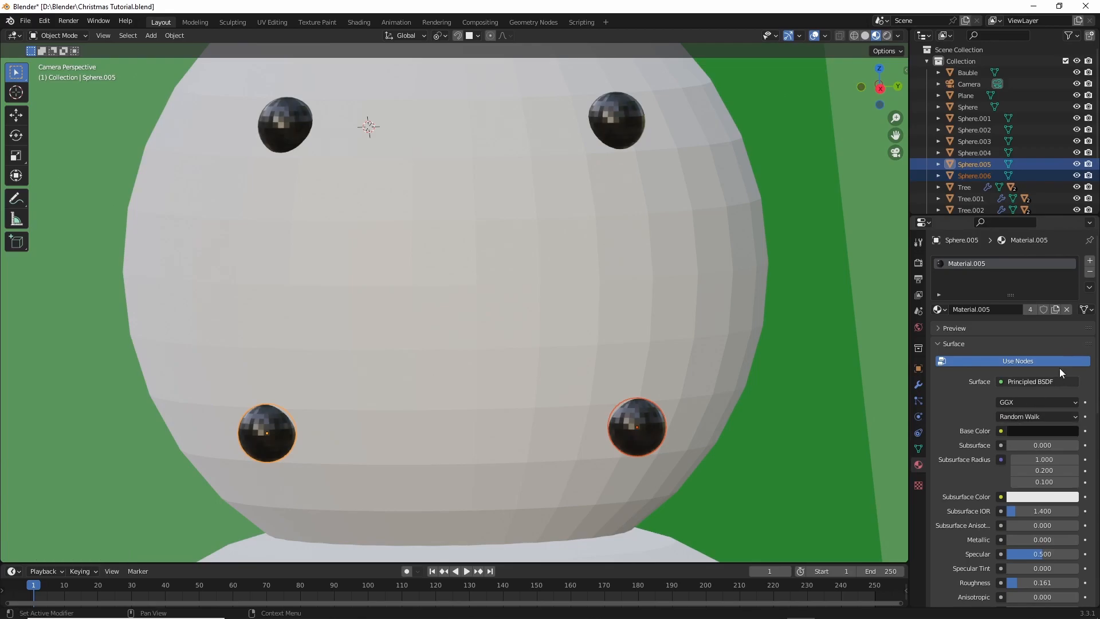
pyautogui.click(1030, 310)
pyautogui.click(1021, 429)
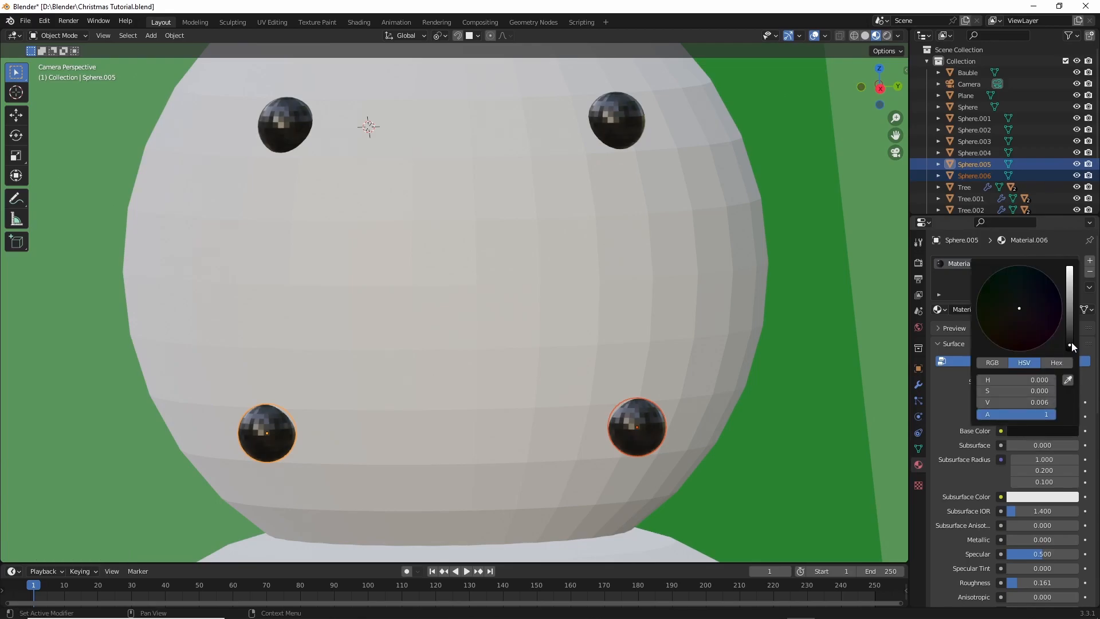
pyautogui.click(1069, 331)
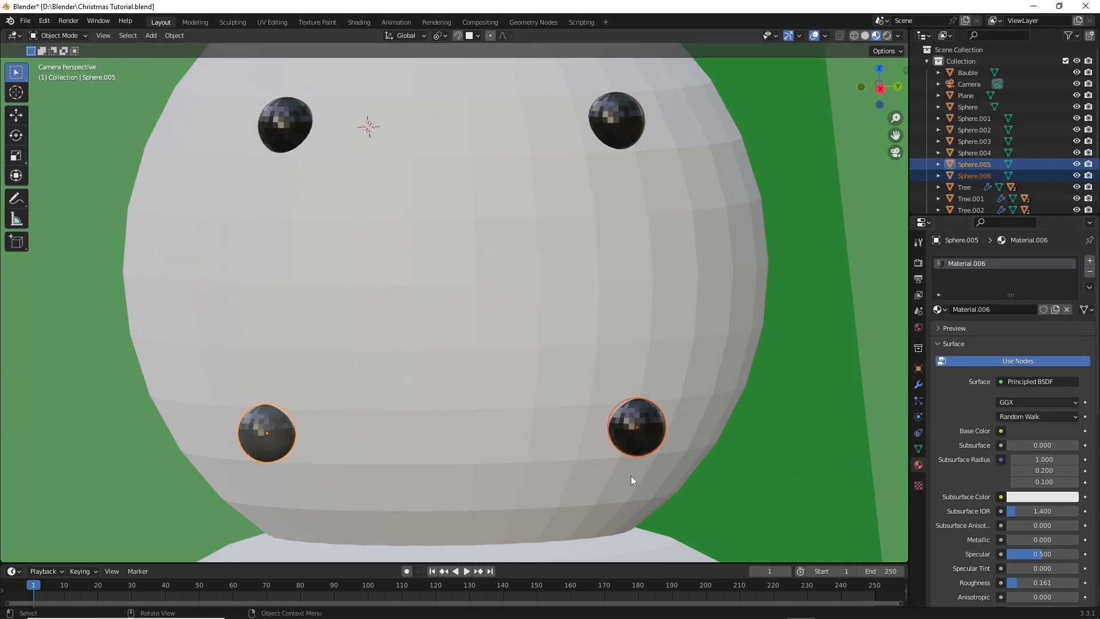
# Link the dark grey Material.006 from the lower-left sphere to the lower-right sphere.
pyautogui.keyDown('shift'); pyautogui.click(259, 459); pyautogui.keyUp('shift')
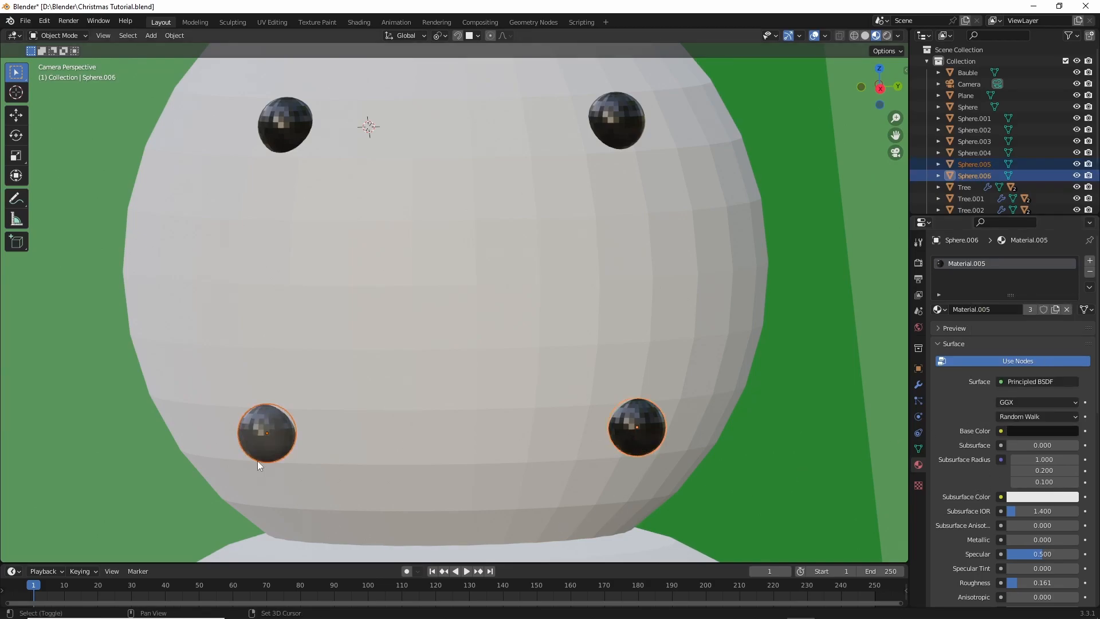
pyautogui.hotkey('ctrl', 'l')
pyautogui.click(263, 418)
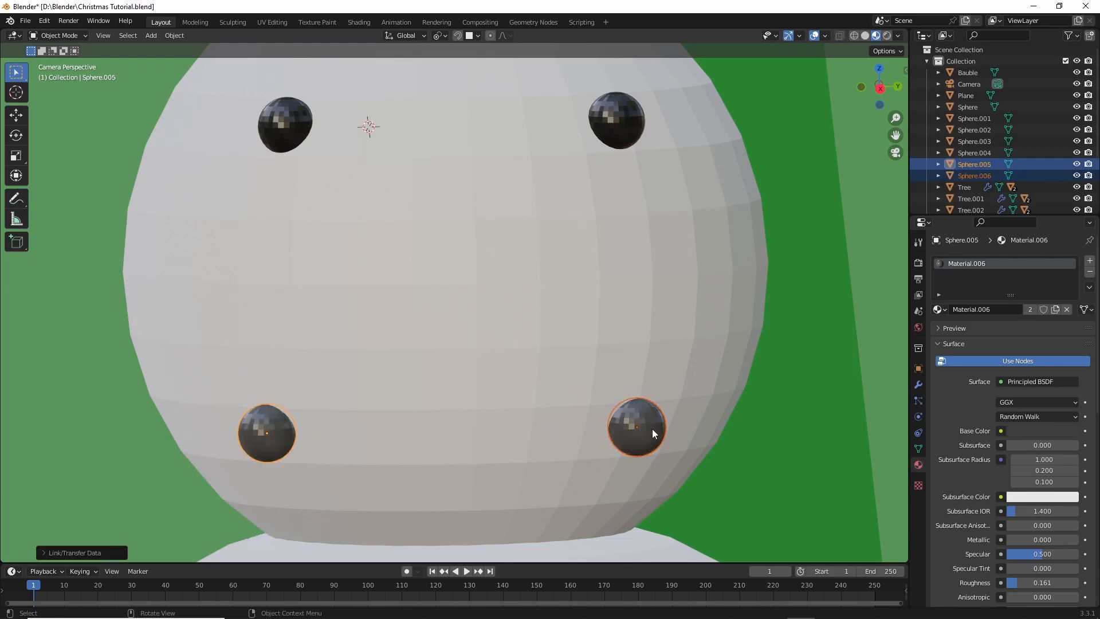
# Raise the dark grey material's roughness to 0.437.
pyautogui.scroll(-6, 1029, 387)
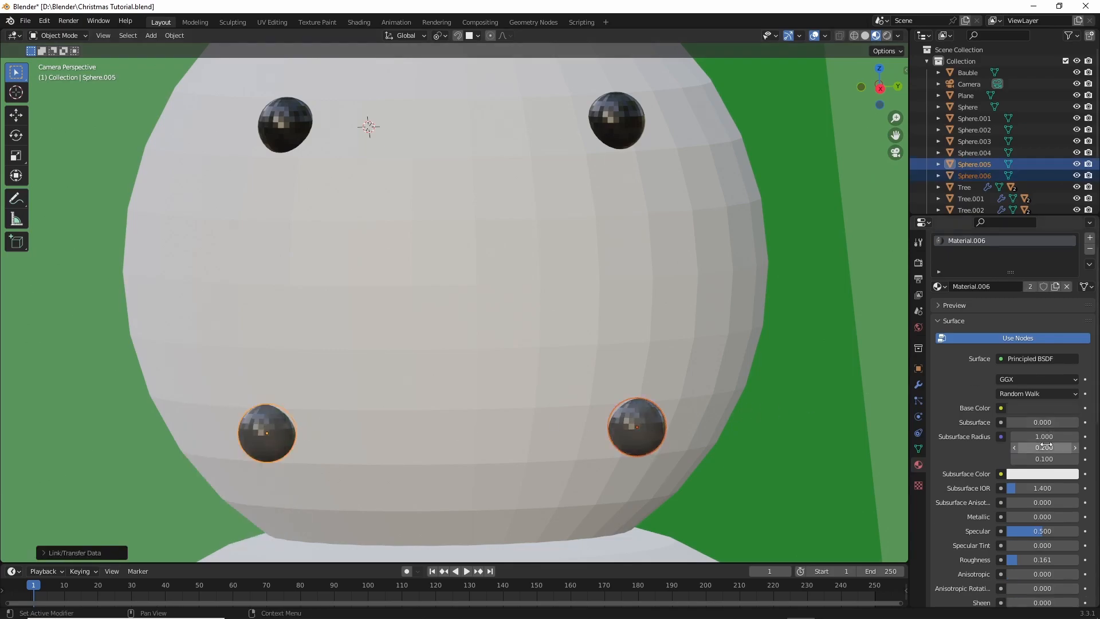
pyautogui.moveTo(1046, 445); pyautogui.dragTo(1066, 445)
pyautogui.scroll(-2, 516, 415)
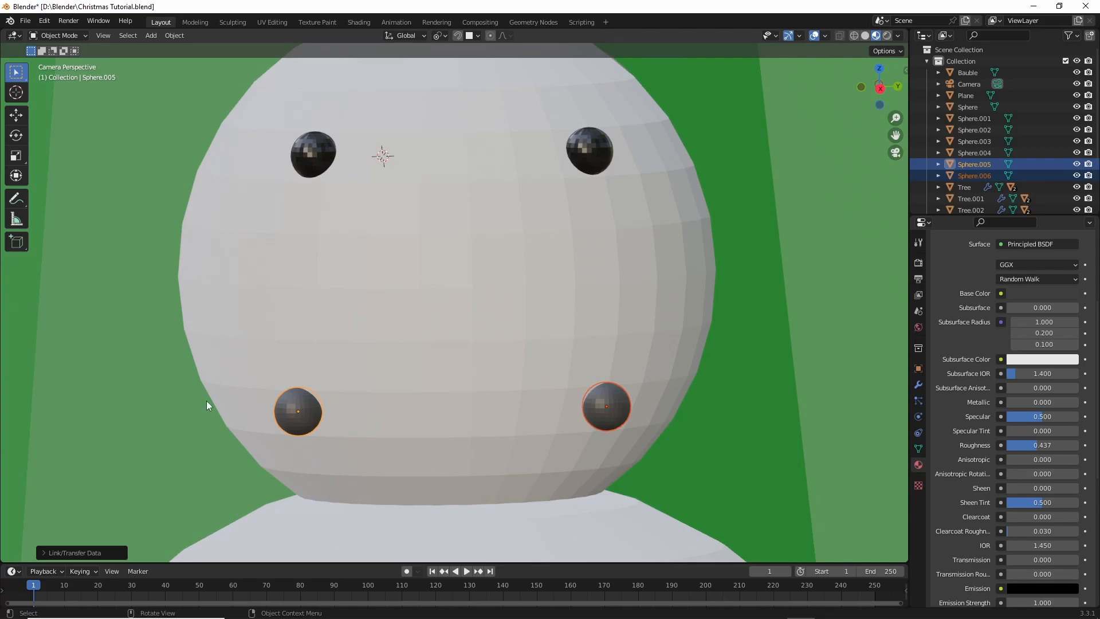
# Duplicate the lower-left sphere twice, placing the copies side by side along a descending curve to start the snowman's mouth.
pyautogui.click(297, 409)
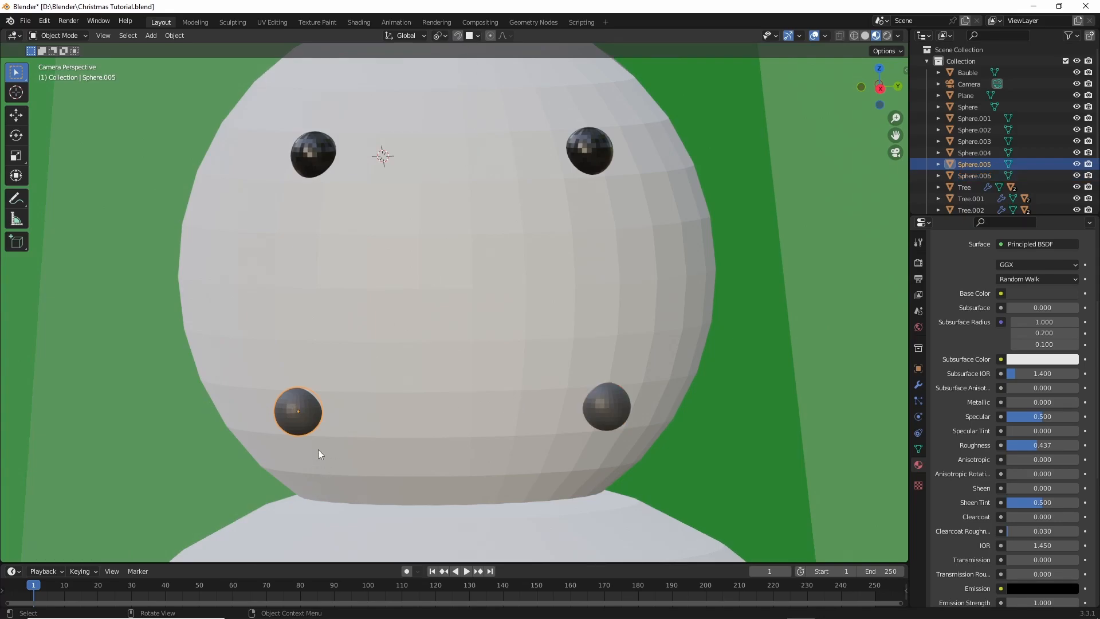
pyautogui.hotkey('shift', 'd')
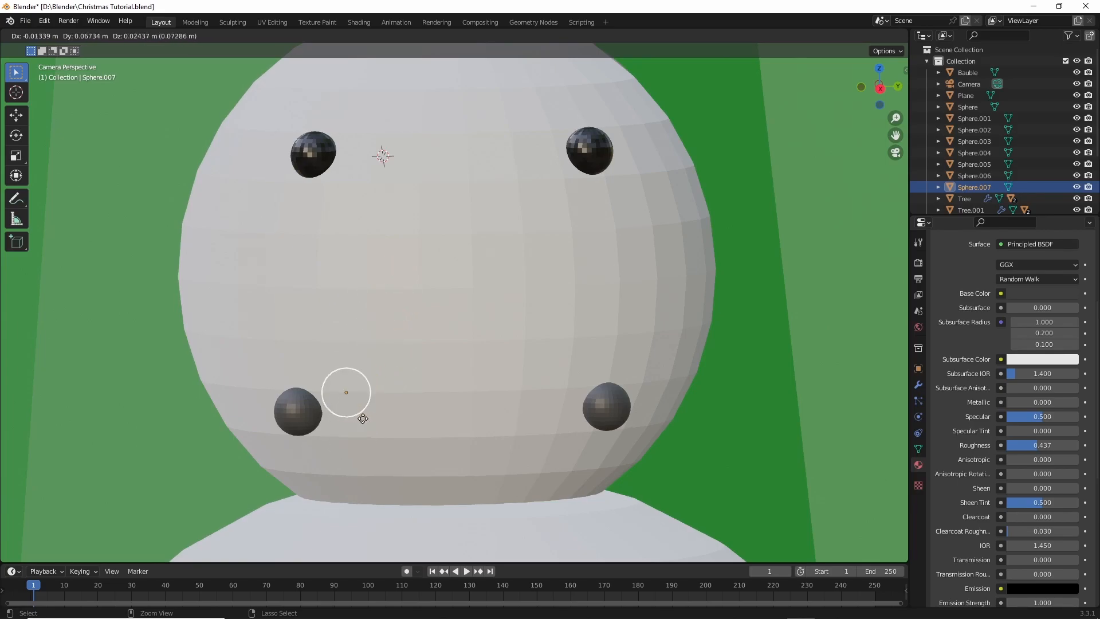
pyautogui.click(377, 451)
pyautogui.moveTo(449, 372); pyautogui.dragTo(458, 401, button='middle')
pyautogui.scroll(6, 458, 389)
pyautogui.keyDown('shift'); pyautogui.moveTo(496, 361); pyautogui.dragTo(557, 561, button='middle'); pyautogui.keyUp('shift')
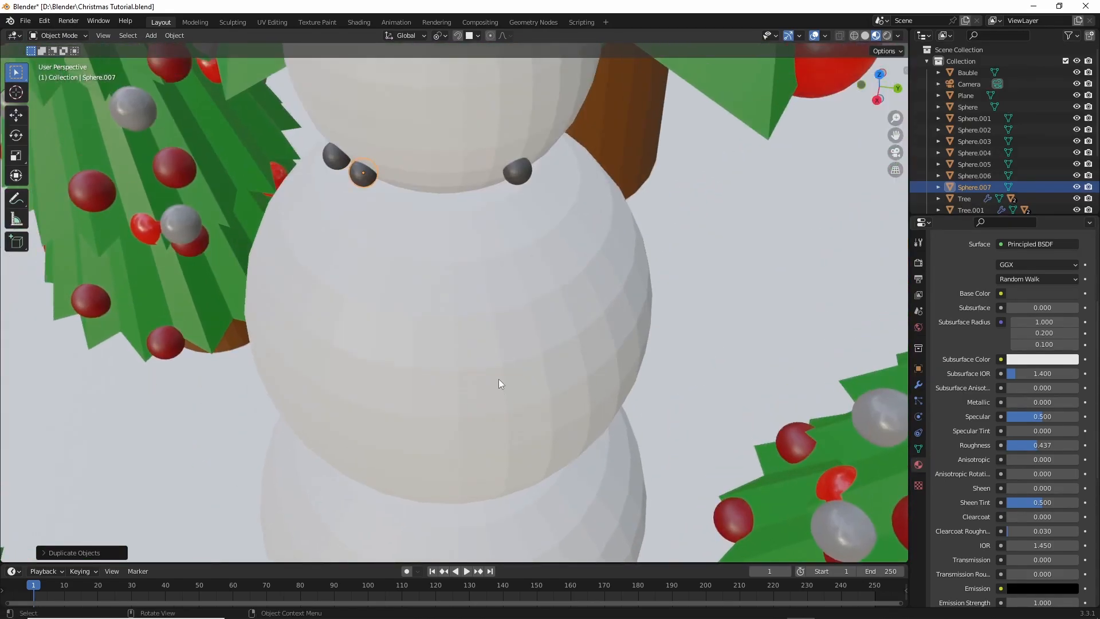
pyautogui.scroll(3, 499, 379)
pyautogui.keyDown('shift'); pyautogui.moveTo(459, 267); pyautogui.dragTo(559, 378, button='middle'); pyautogui.keyUp('shift')
pyautogui.hotkey('shift', 'd')
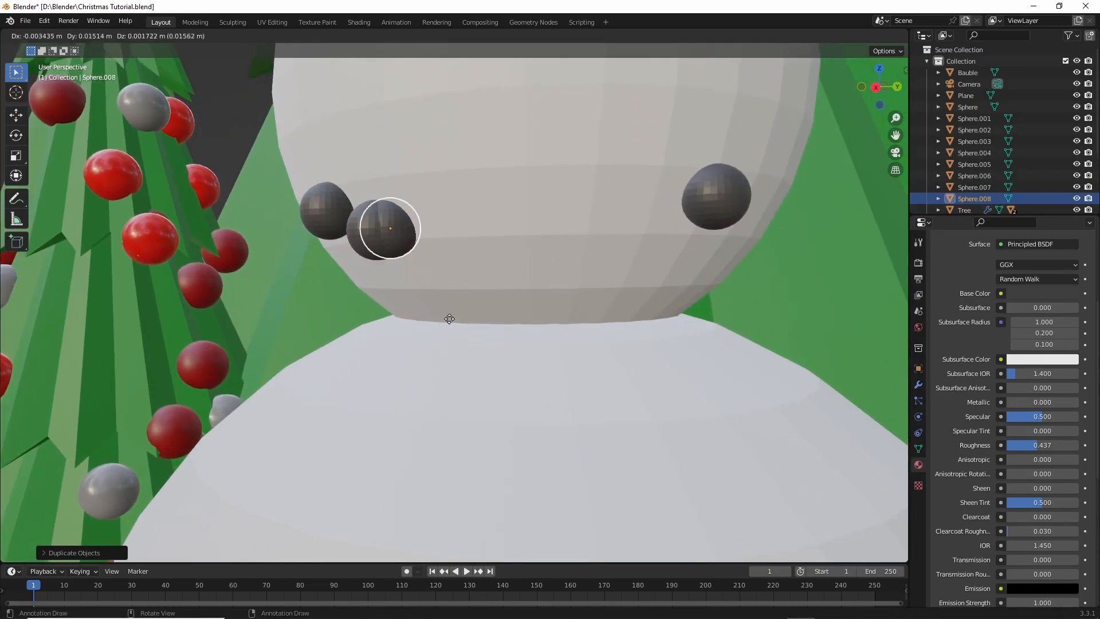
pyautogui.click(479, 275)
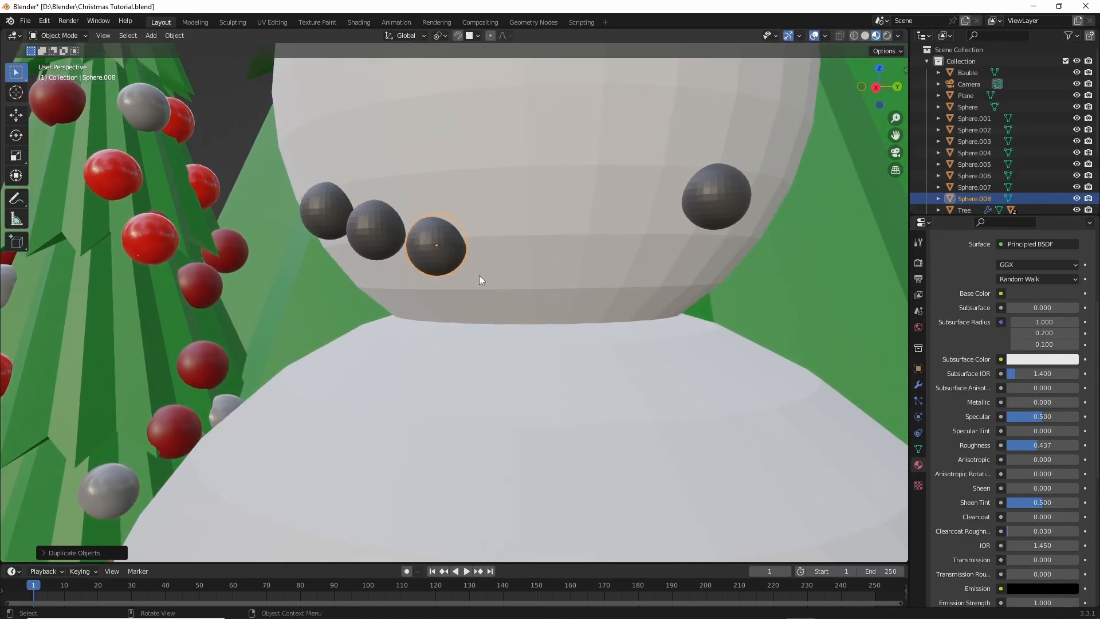
# Add three more duplicates of the newest mouth sphere, continuing the curved smile up toward the lower-right sphere.
pyautogui.hotkey('shift', 'd')
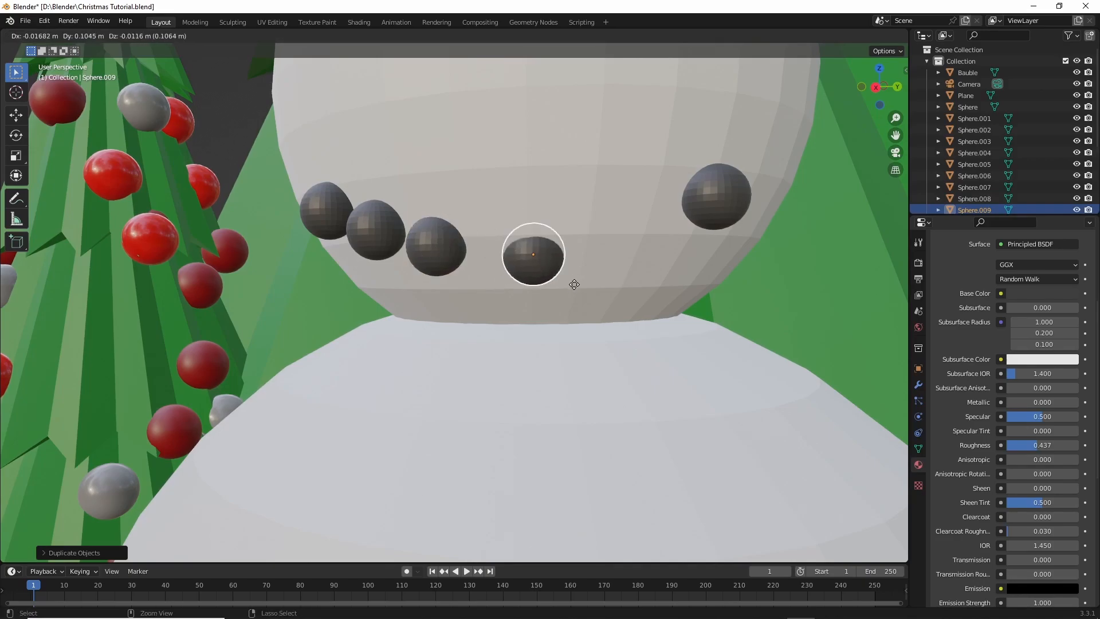
pyautogui.click(552, 275)
pyautogui.hotkey('shift', 'd')
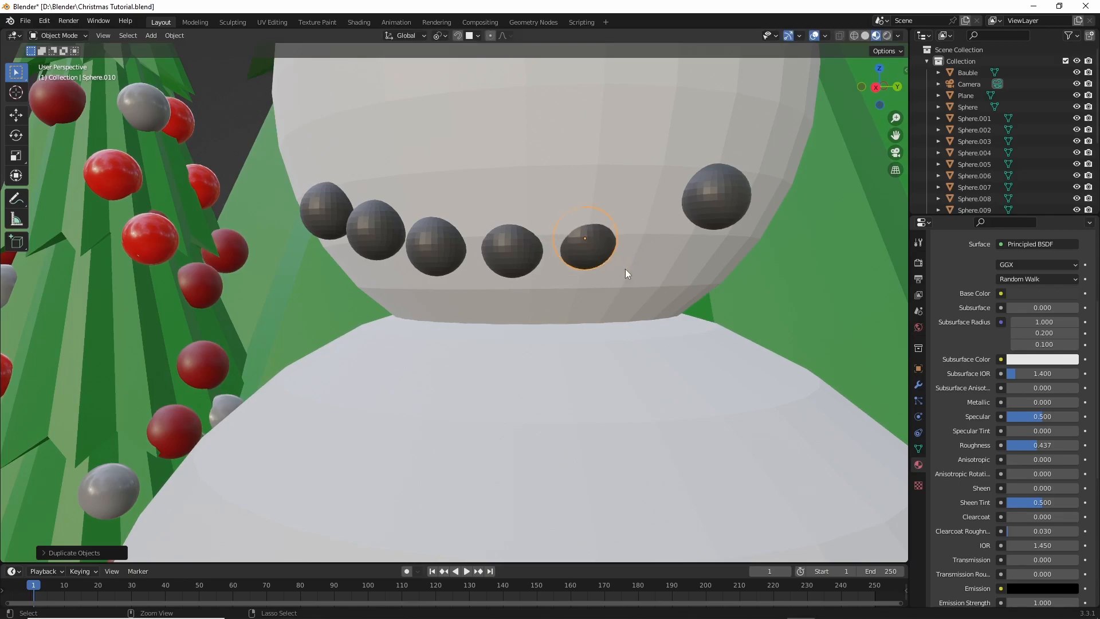
pyautogui.click(626, 272)
pyautogui.hotkey('shift', 'd')
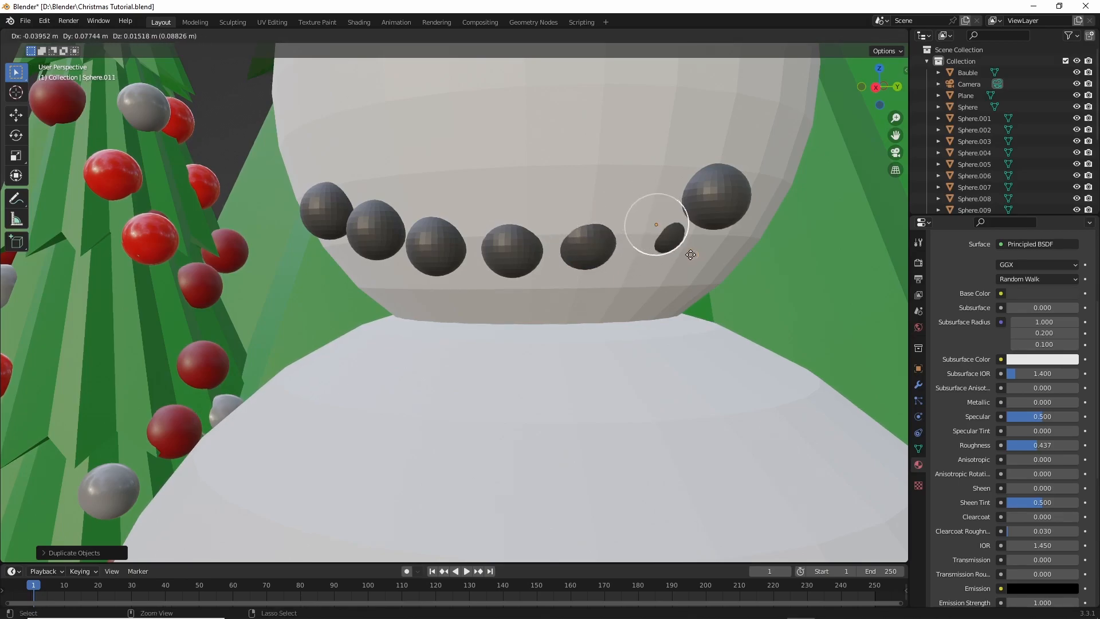
pyautogui.click(685, 255)
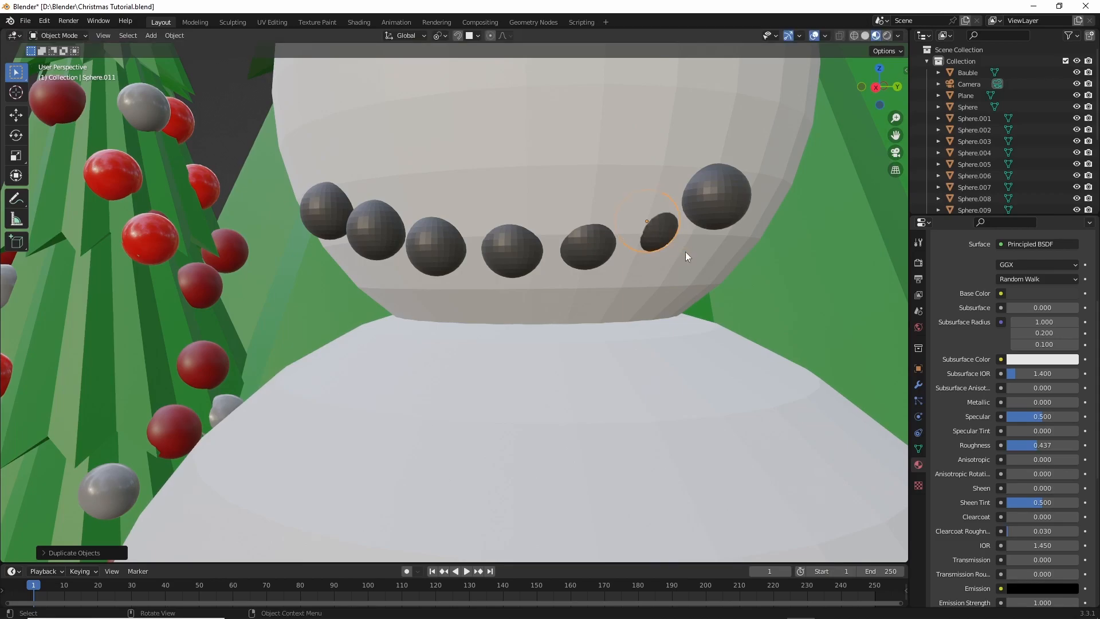
# Shift the newest mouth sphere along its local Y axis after trying the local Z and X axes.
pyautogui.press('g')
pyautogui.press('z')
pyautogui.press('z')
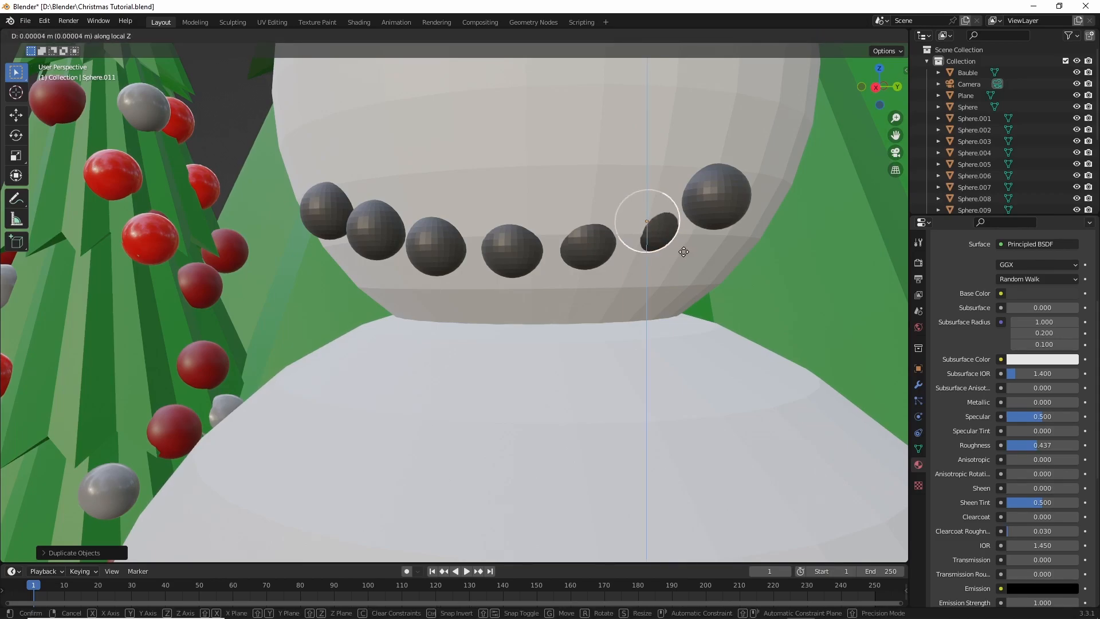
pyautogui.press('x')
pyautogui.press('x')
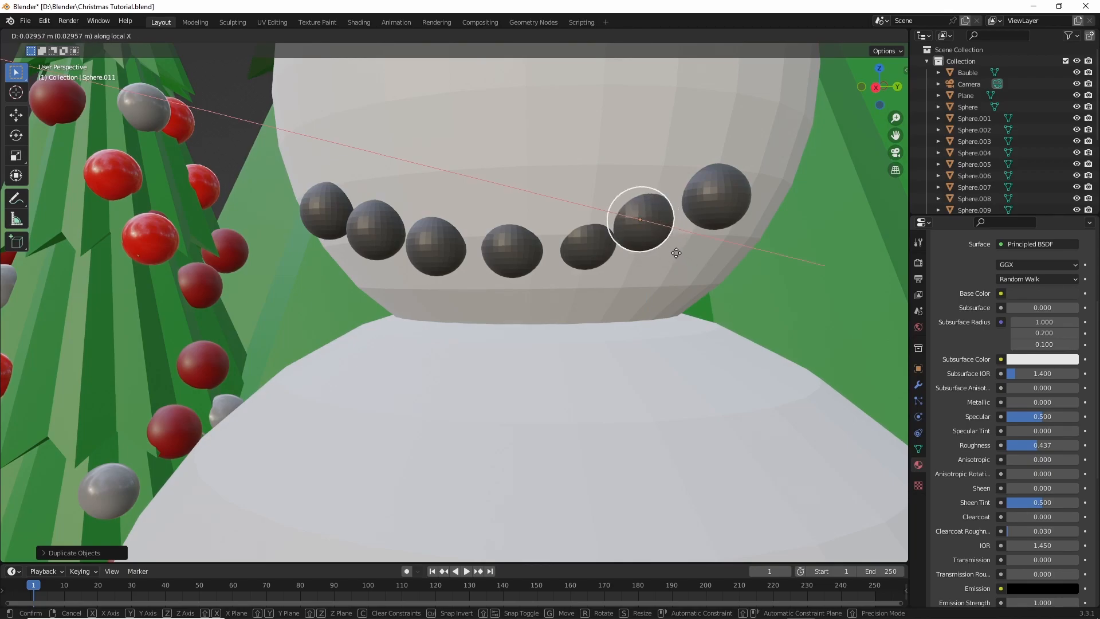
pyautogui.press('y')
pyautogui.press('y')
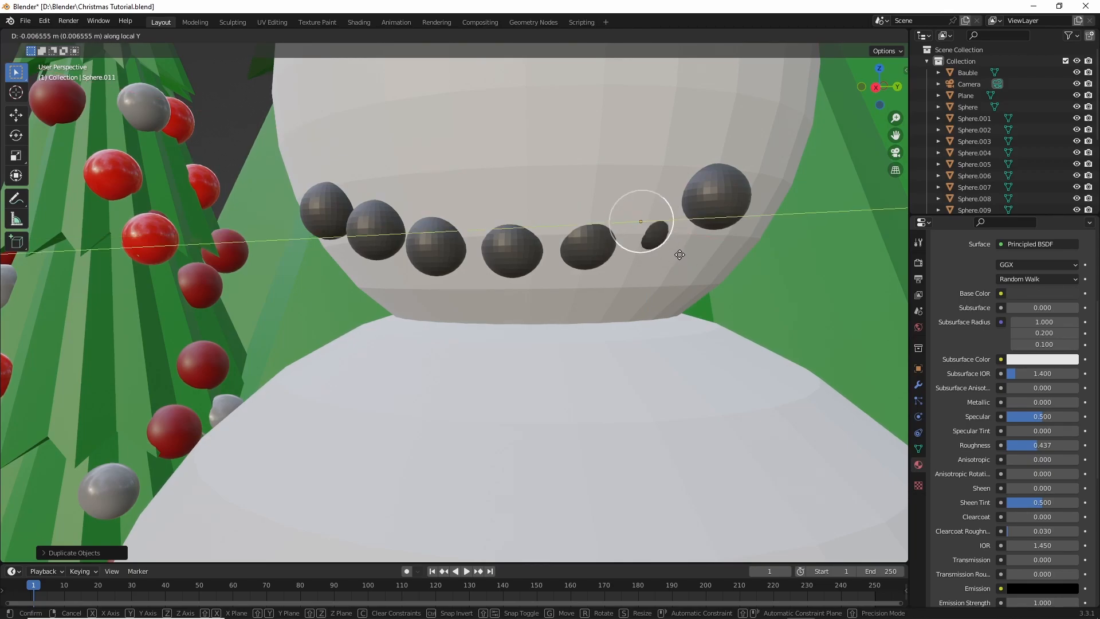
pyautogui.click(703, 271)
# Reposition the same sphere along the X, Z and Y axes so it protrudes from the head just below the right-end mouth sphere.
pyautogui.moveTo(703, 267); pyautogui.dragTo(690, 305, button='middle')
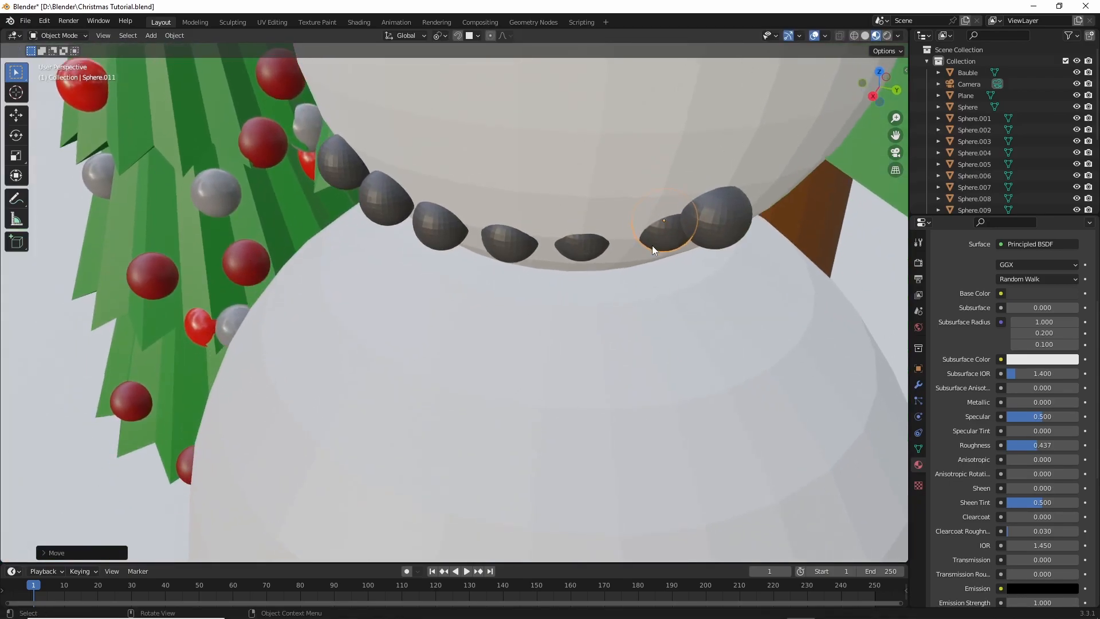
pyautogui.press('g')
pyautogui.press('x')
pyautogui.press('x')
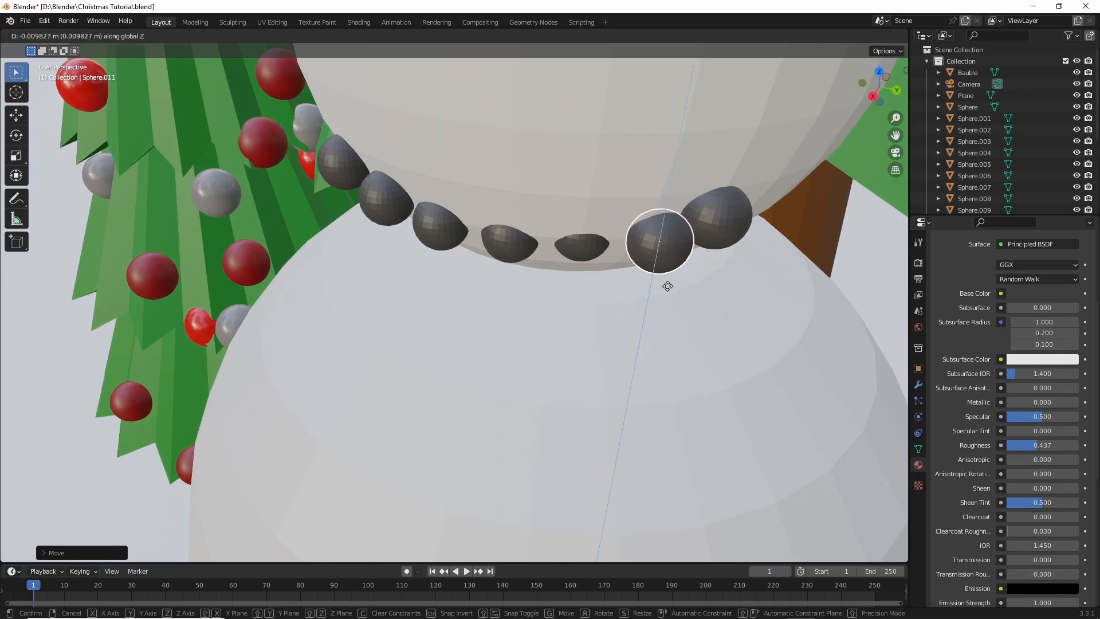
pyautogui.click(663, 292)
pyautogui.moveTo(682, 284); pyautogui.dragTo(686, 253, button='middle')
pyautogui.press('g')
pyautogui.press('y')
pyautogui.click(686, 236)
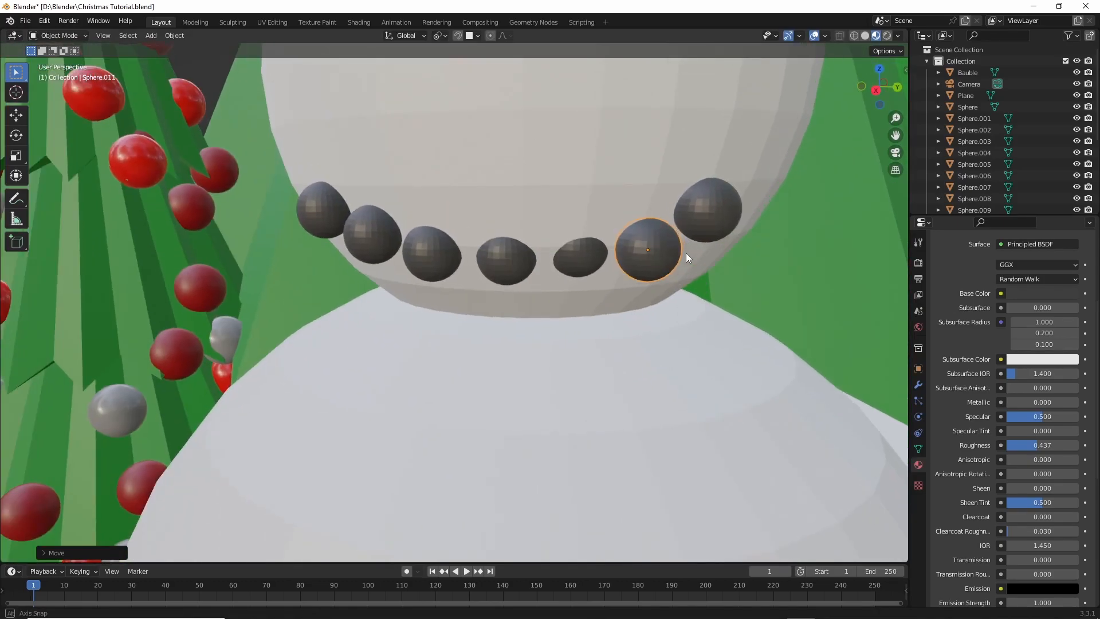
# Move the bottom-centre mouth sphere and its right-hand neighbour forward along the global X axis so both protrude from the head.
pyautogui.click(496, 255)
pyautogui.press('g')
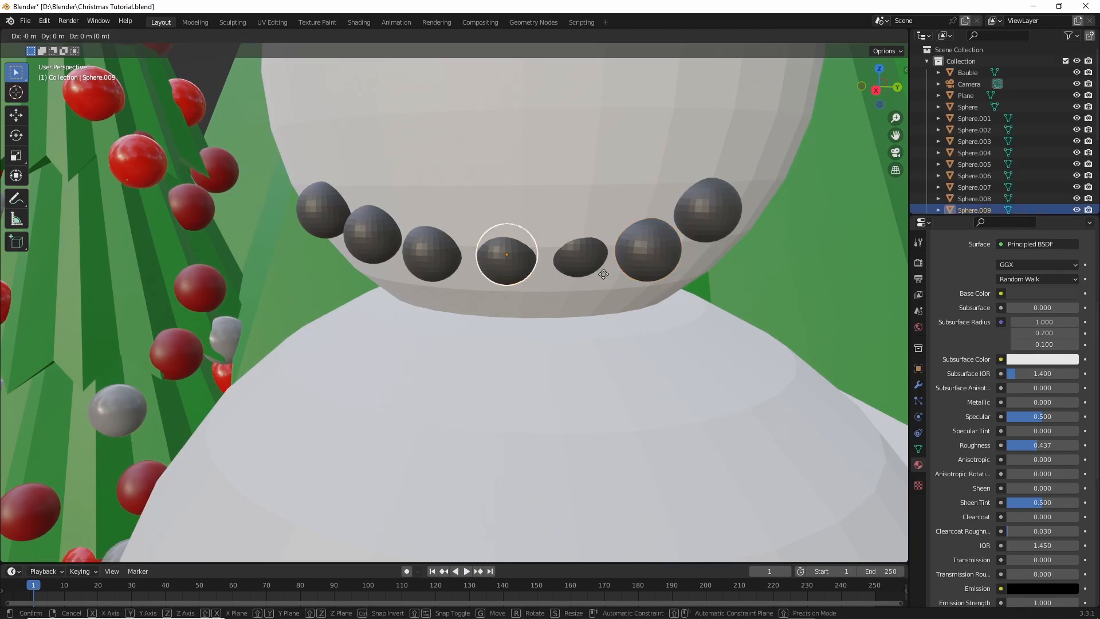
pyautogui.press('y')
pyautogui.press('x')
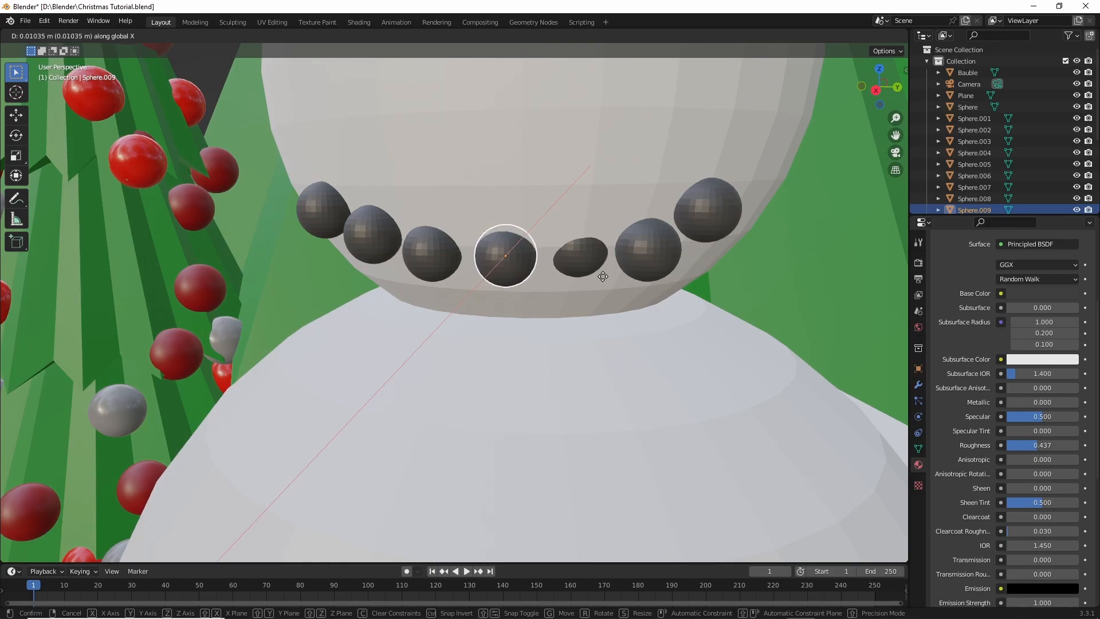
pyautogui.click(601, 279)
pyautogui.click(588, 256)
pyautogui.press('g')
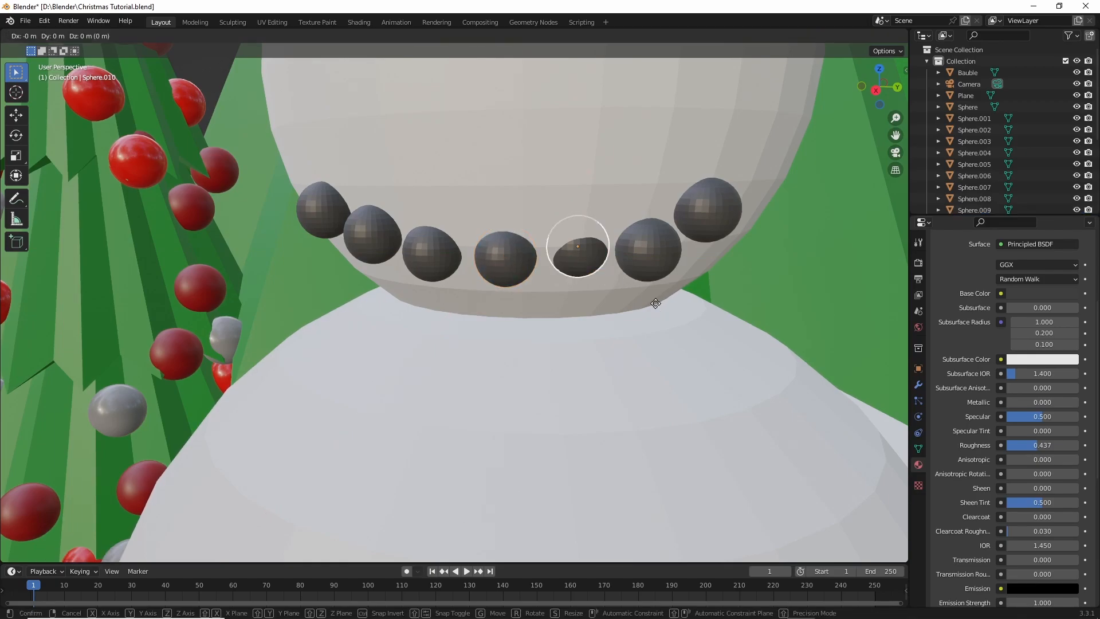
pyautogui.press('x')
pyautogui.click(649, 300)
# Place the 3D cursor at the middle of the snowman's face between eyes and mouth and add a cylinder there.
pyautogui.scroll(-1, 649, 301)
pyautogui.scroll(-4, 649, 301)
pyautogui.scroll(1, 492, 197)
pyautogui.scroll(-2, 493, 197)
pyautogui.scroll(-3, 545, 349)
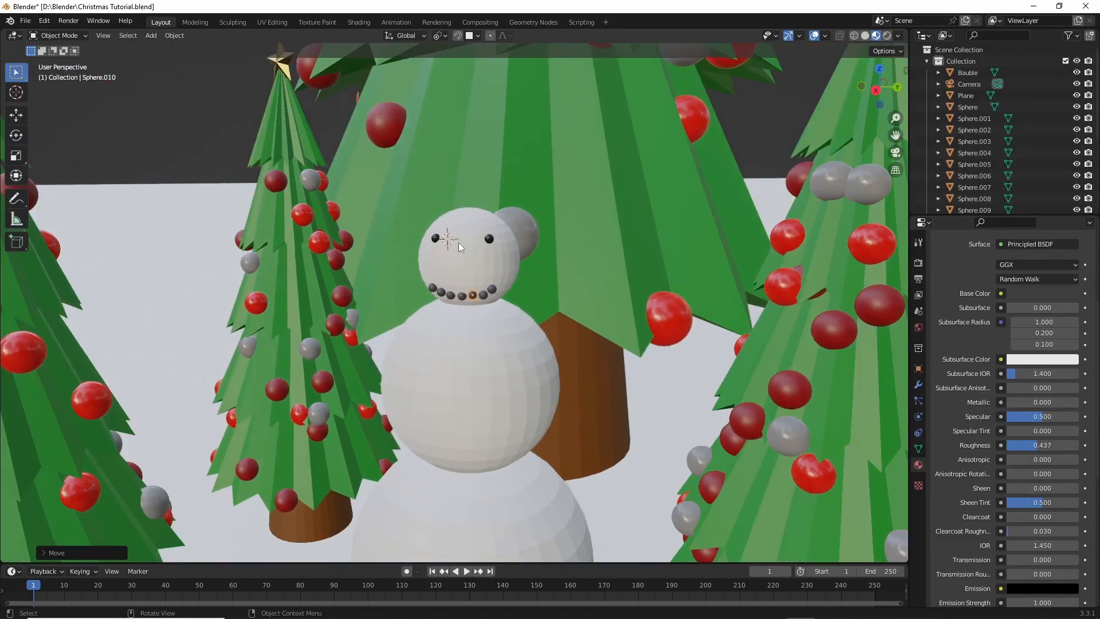
pyautogui.scroll(5, 460, 243)
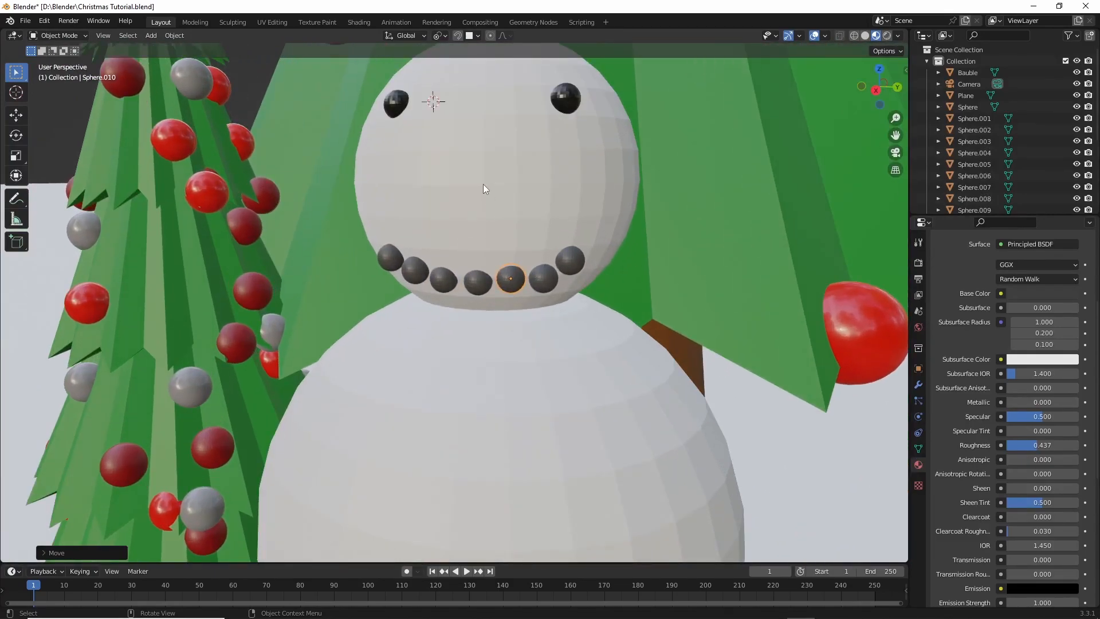
pyautogui.keyDown('shift'); pyautogui.rightClick(484, 174); pyautogui.keyUp('shift')
pyautogui.moveTo(539, 181); pyautogui.dragTo(538, 205, button='middle')
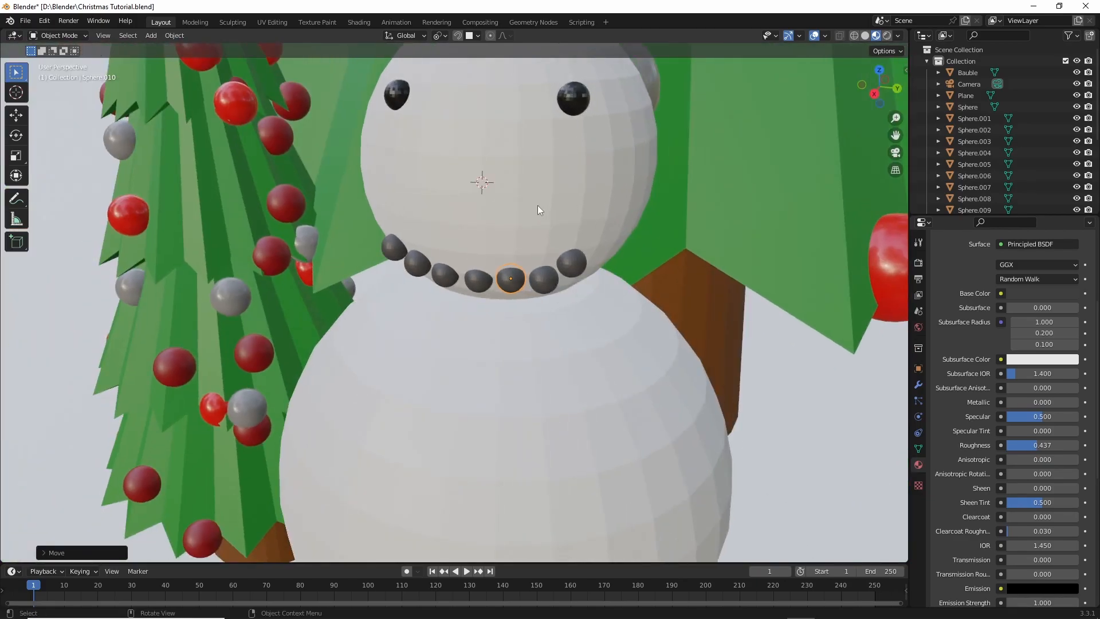
pyautogui.hotkey('shift', 'a')
pyautogui.moveTo(535, 206)
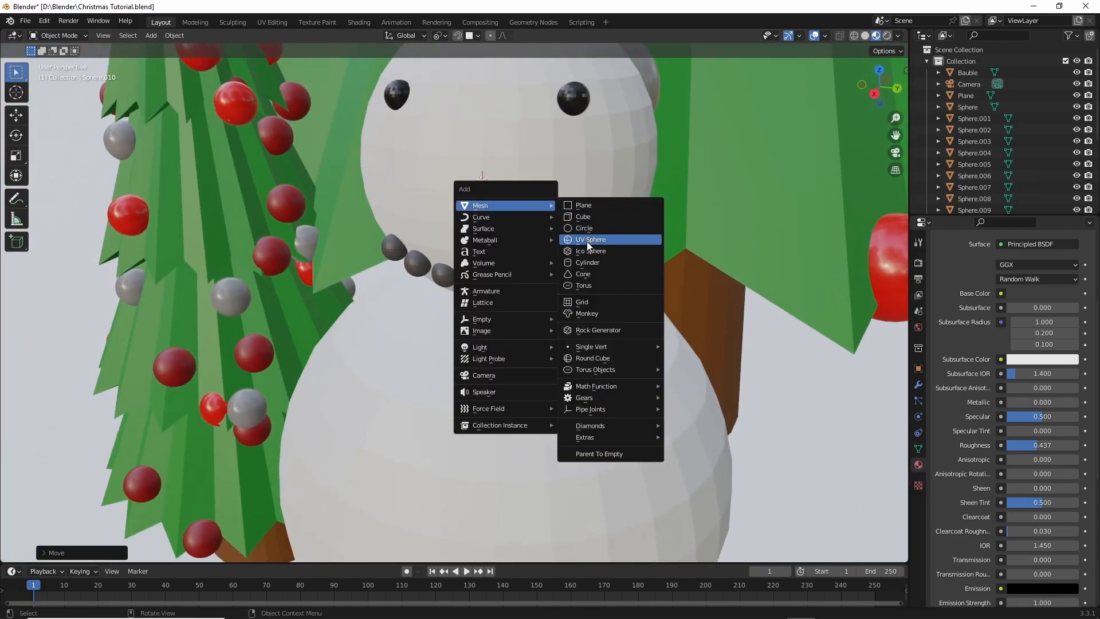
pyautogui.click(587, 264)
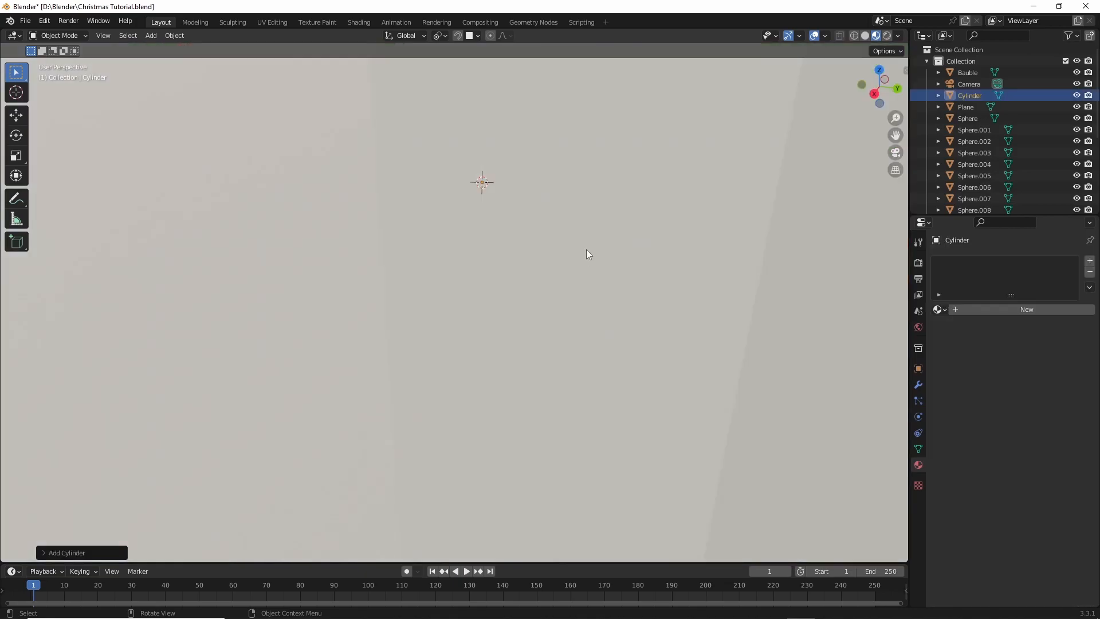
# Rotate the cylinder 90° about the global Y axis and scale it down to a rough nose size.
pyautogui.scroll(-5, 587, 249)
pyautogui.press('r')
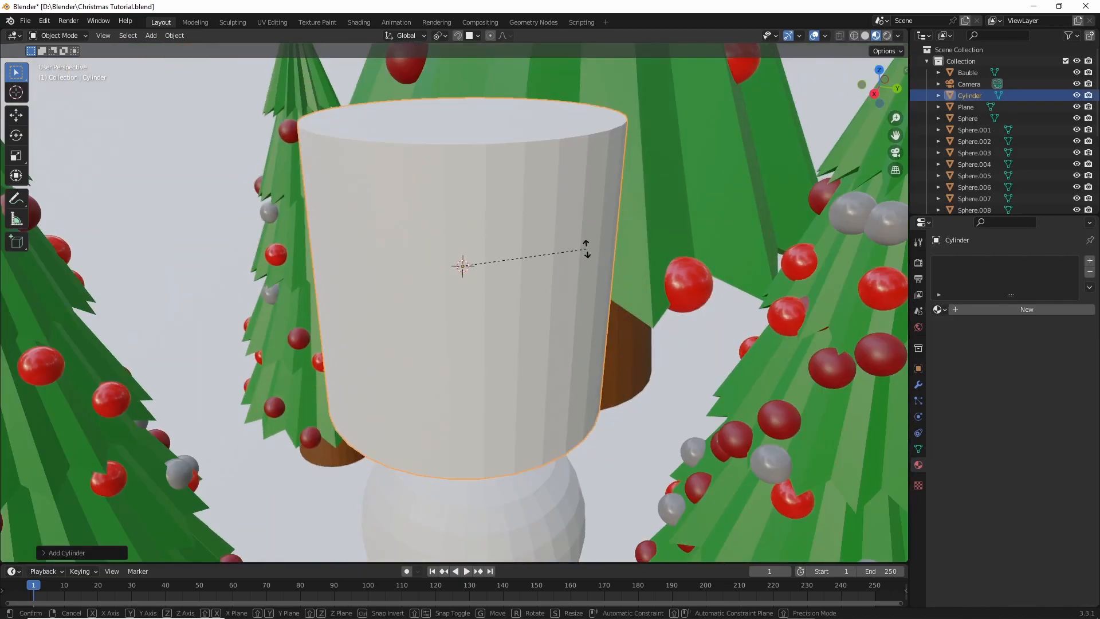
pyautogui.write('y')
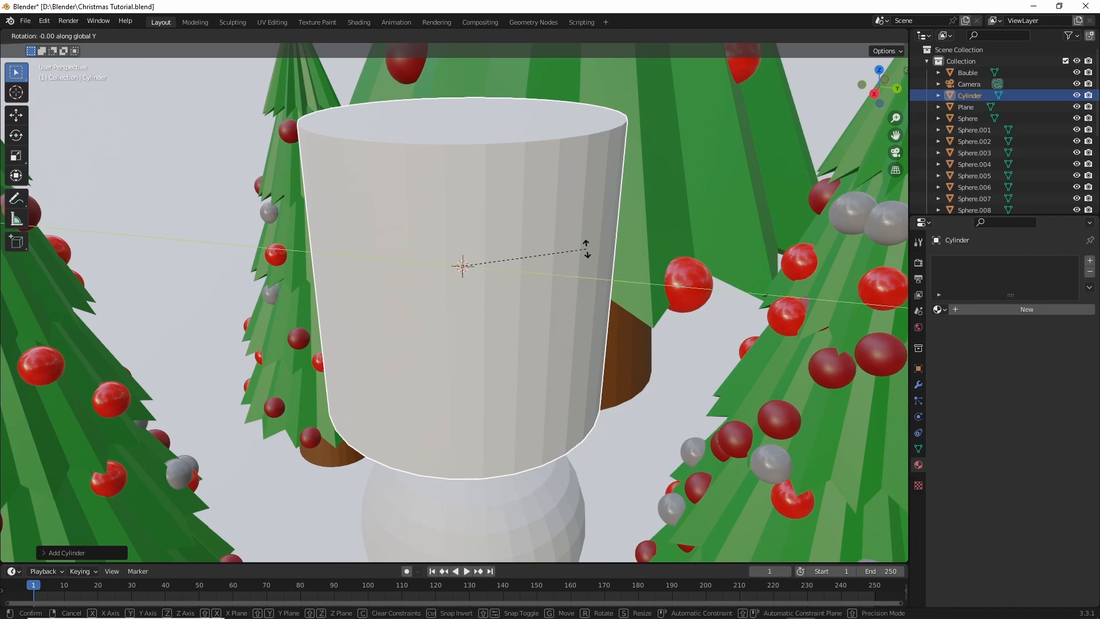
pyautogui.write('90')
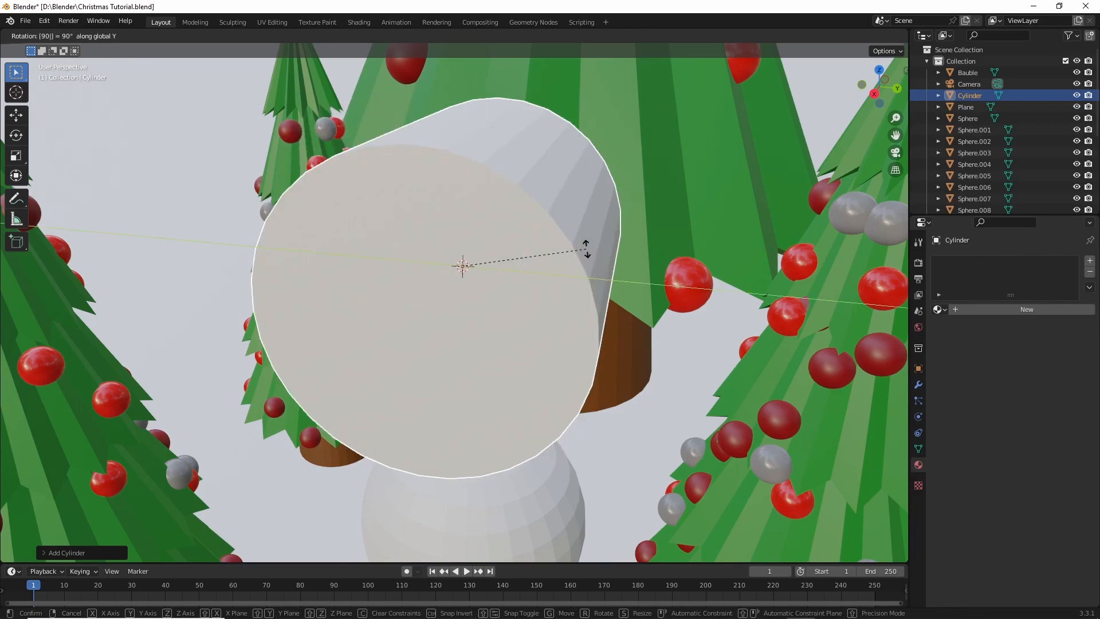
pyautogui.press('Return')
pyautogui.press('s')
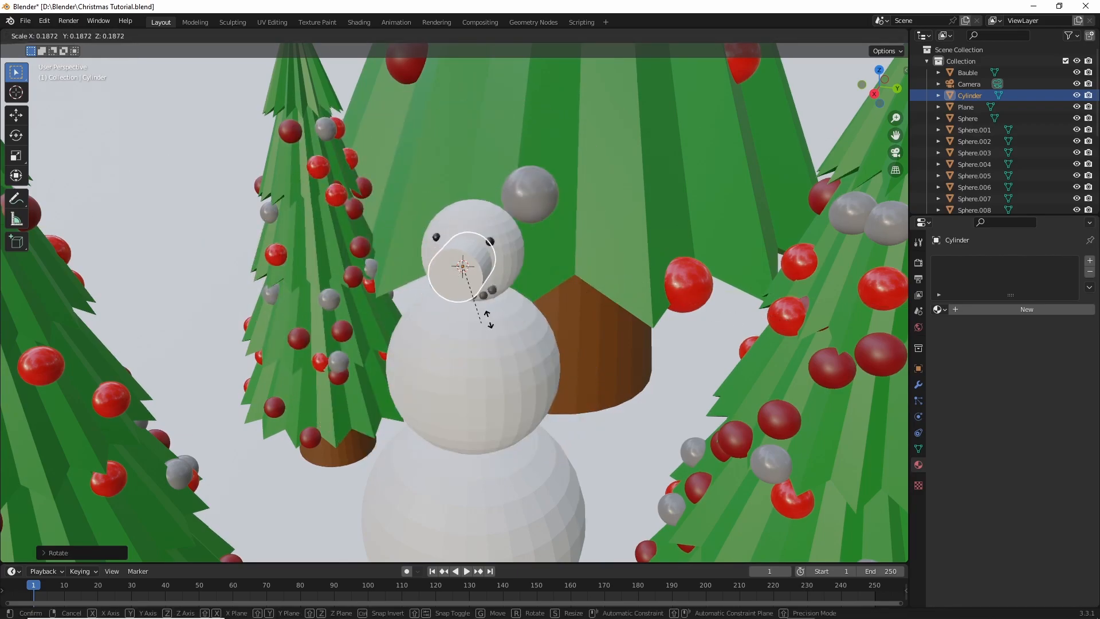
pyautogui.click(477, 285)
# Shrink the nose cylinder further and move it about 0.023 m along the global X axis, out of the face.
pyautogui.scroll(3, 504, 282)
pyautogui.scroll(4, 504, 281)
pyautogui.scroll(-2, 535, 278)
pyautogui.scroll(3, 569, 249)
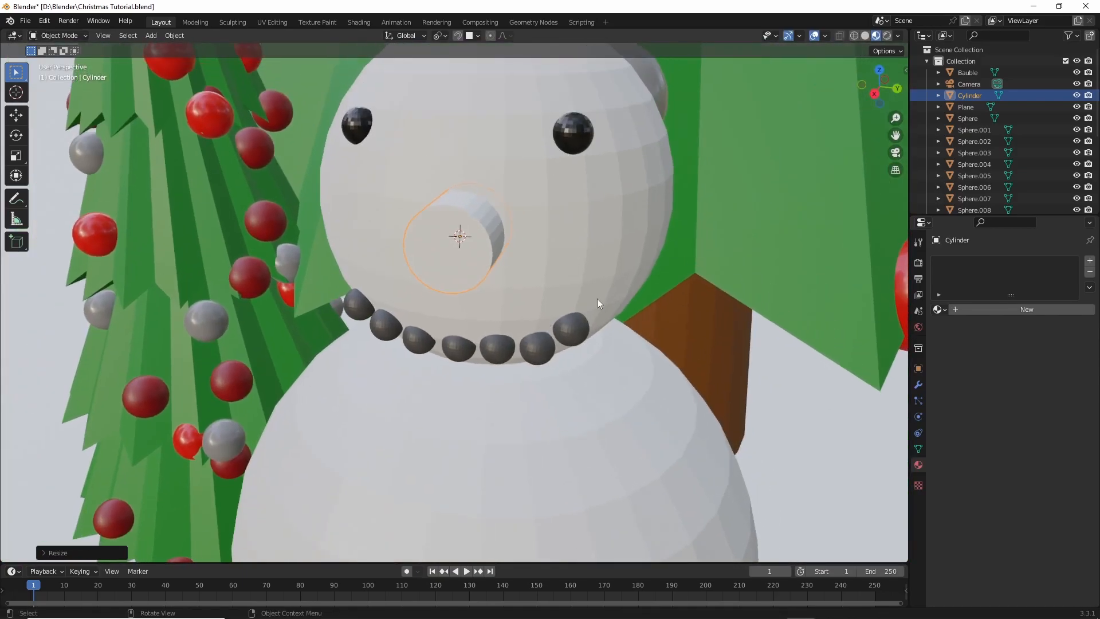
pyautogui.press('s')
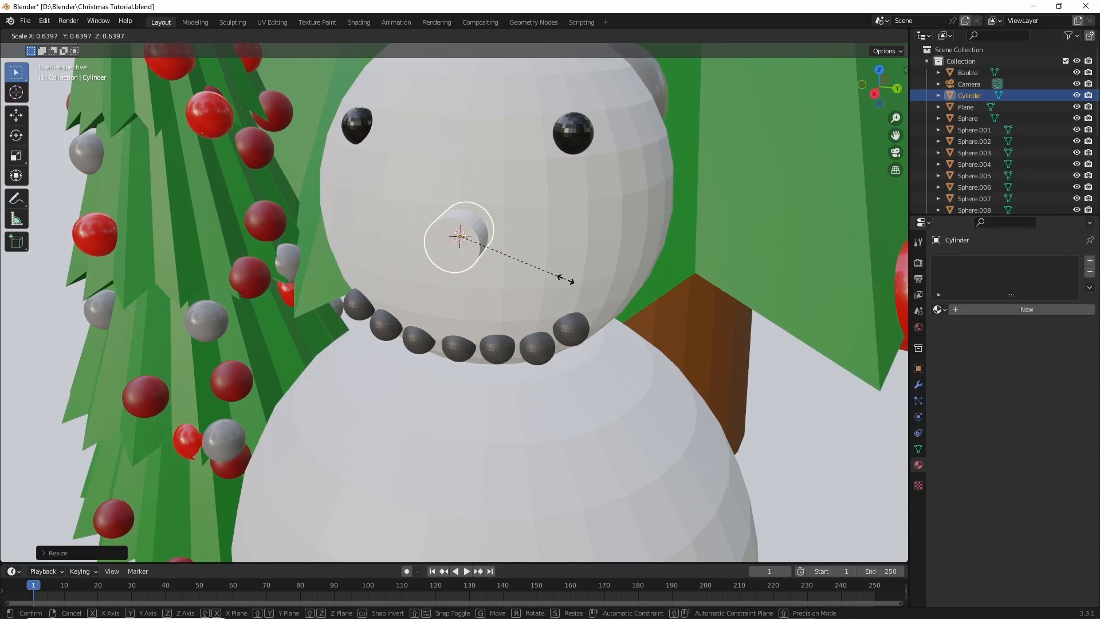
pyautogui.click(573, 279)
pyautogui.press('g')
pyautogui.press('x')
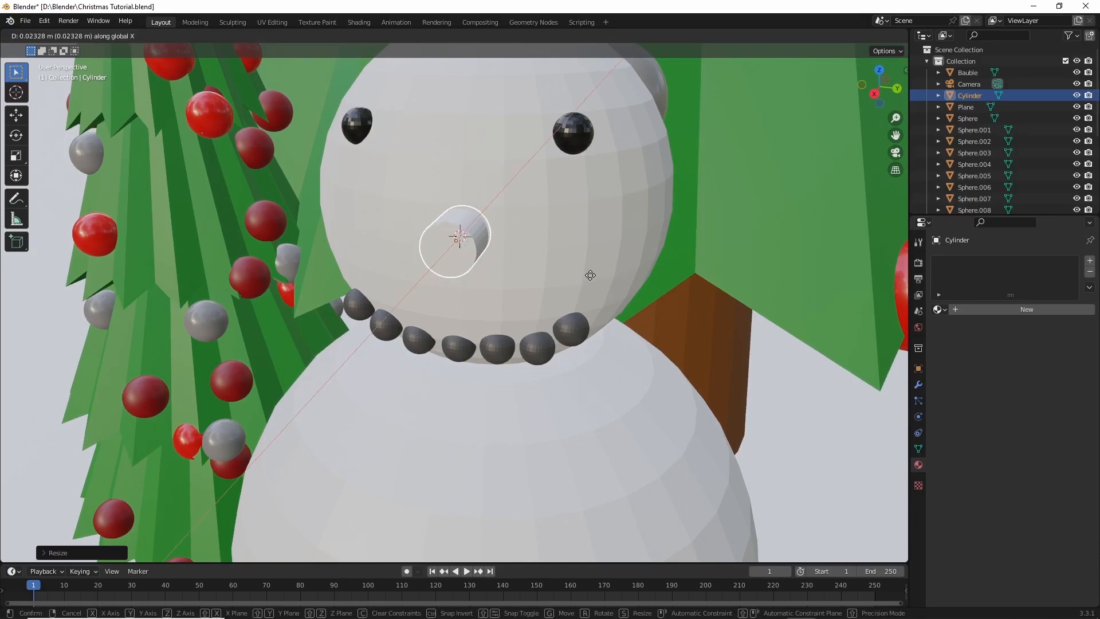
pyautogui.click(590, 275)
# Round the cylinder's front end in Edit Mode by bevelling its rim with 4 segments and a width of about 0.883 m.
pyautogui.moveTo(590, 275); pyautogui.dragTo(517, 266, button='middle')
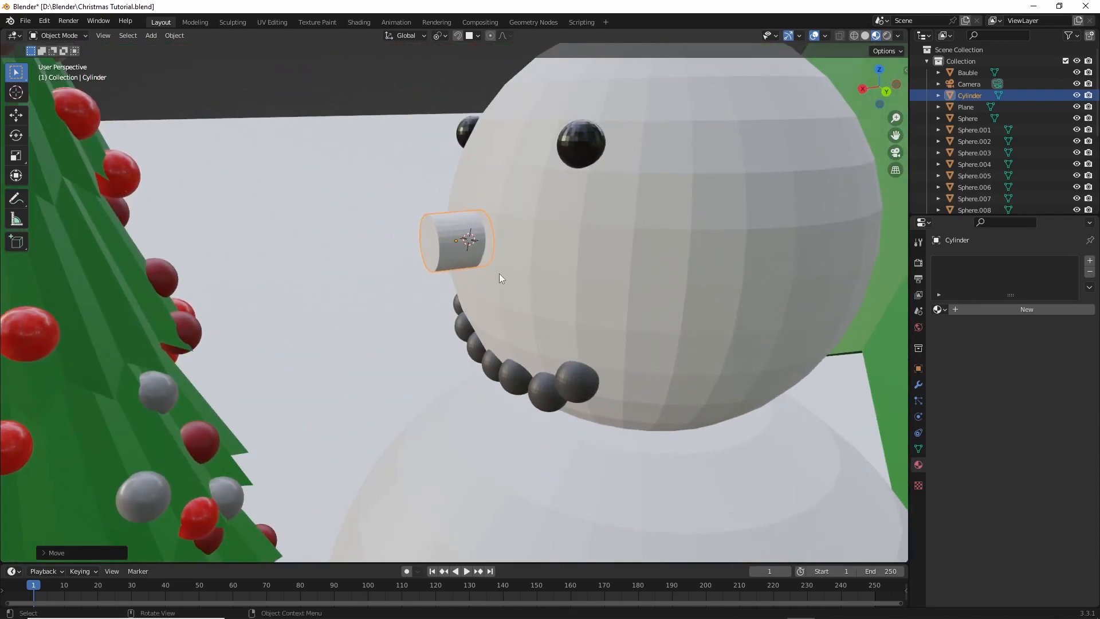
pyautogui.press('Tab')
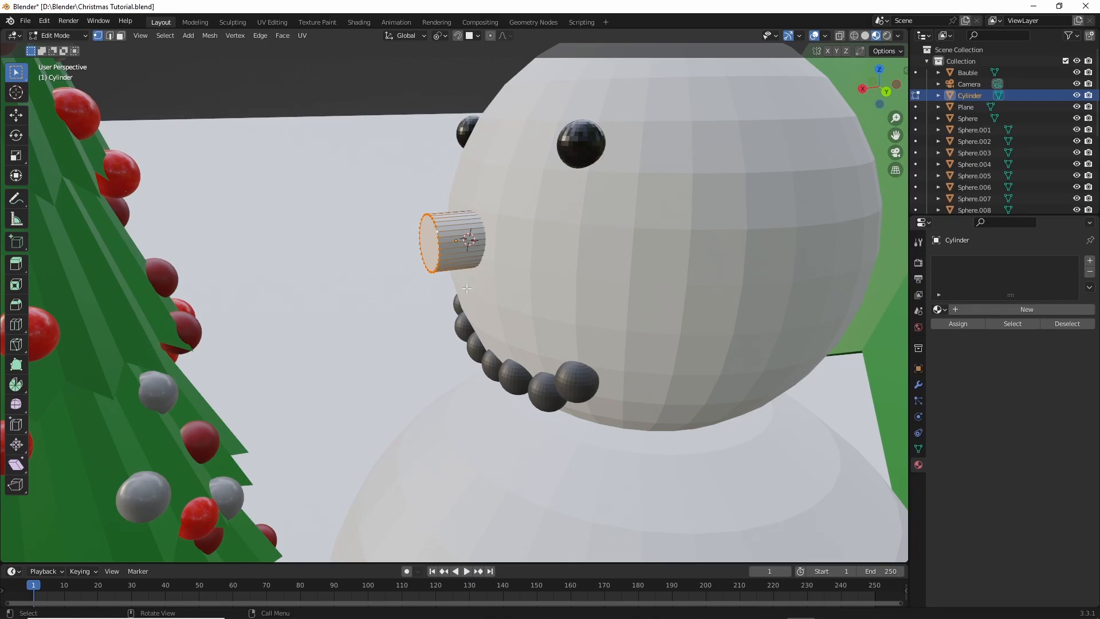
pyautogui.press('ctrl')
pyautogui.hotkey('ctrl', 'b')
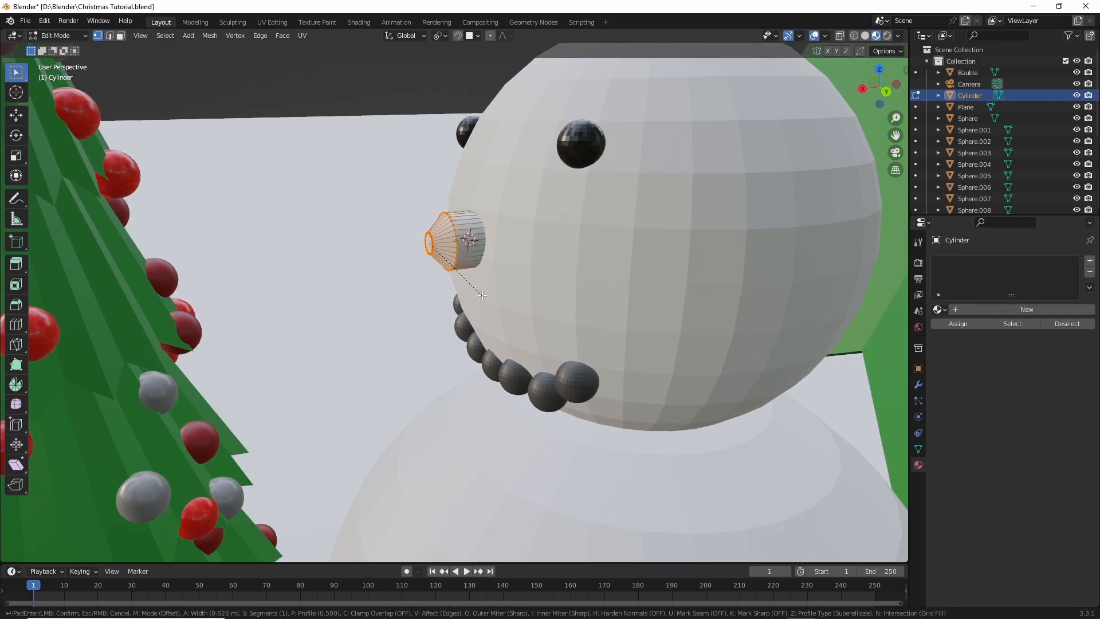
pyautogui.scroll(3, 479, 294)
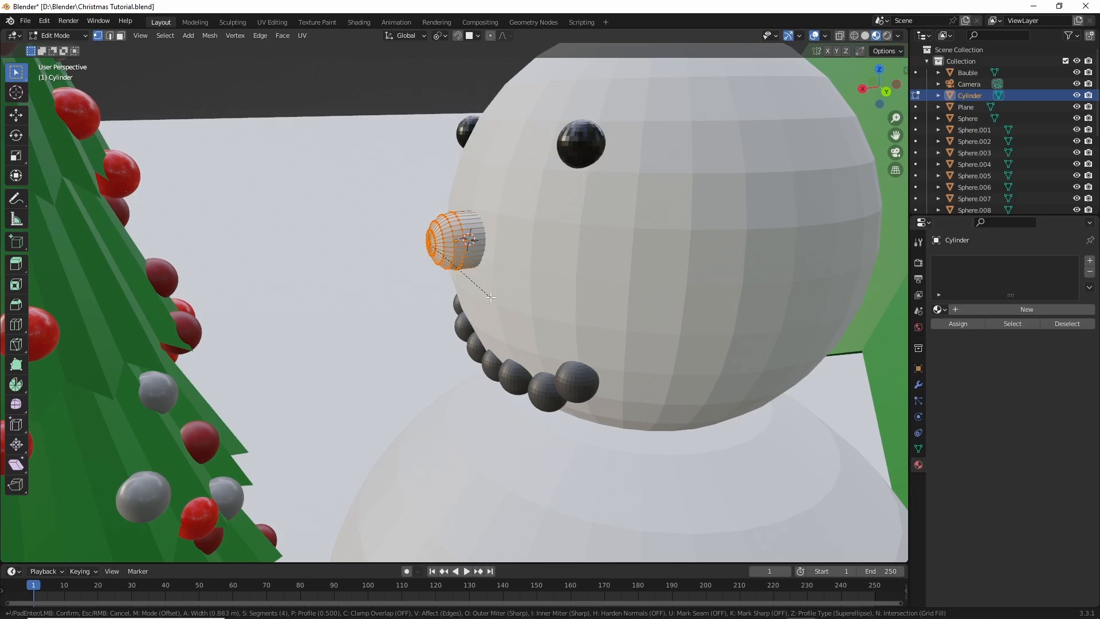
pyautogui.click(491, 297)
# Merge the small innermost edge loop on the nose's front end into a single vertex at its centre.
pyautogui.scroll(5, 469, 255)
pyautogui.keyDown('shift'); pyautogui.moveTo(482, 237); pyautogui.dragTo(618, 357, button='middle'); pyautogui.keyUp('shift')
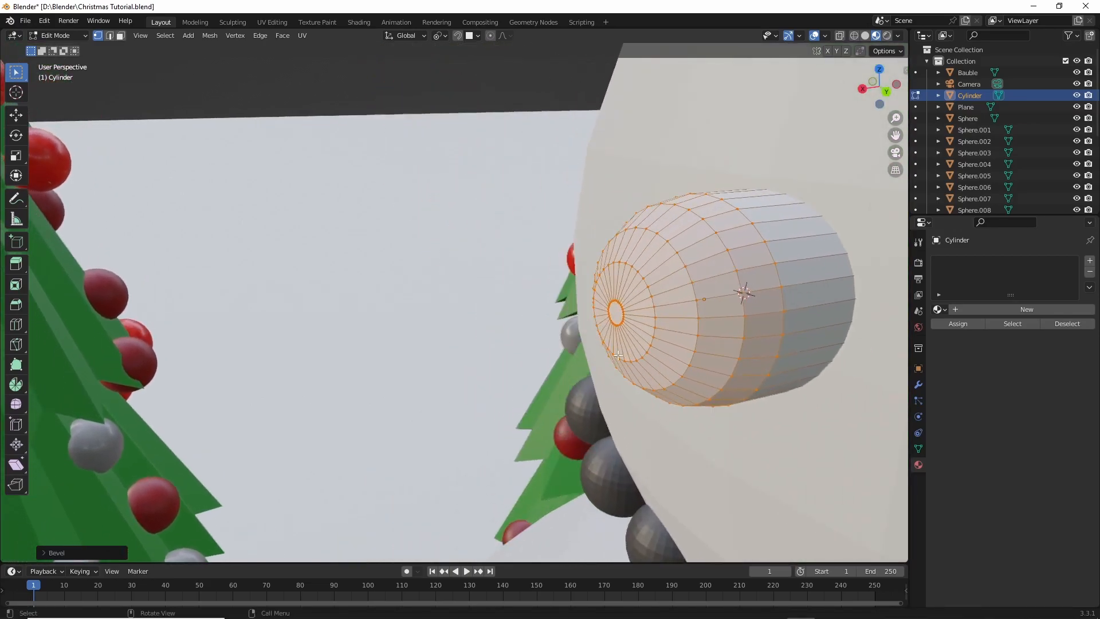
pyautogui.keyDown('alt'); pyautogui.click(623, 307); pyautogui.keyUp('alt')
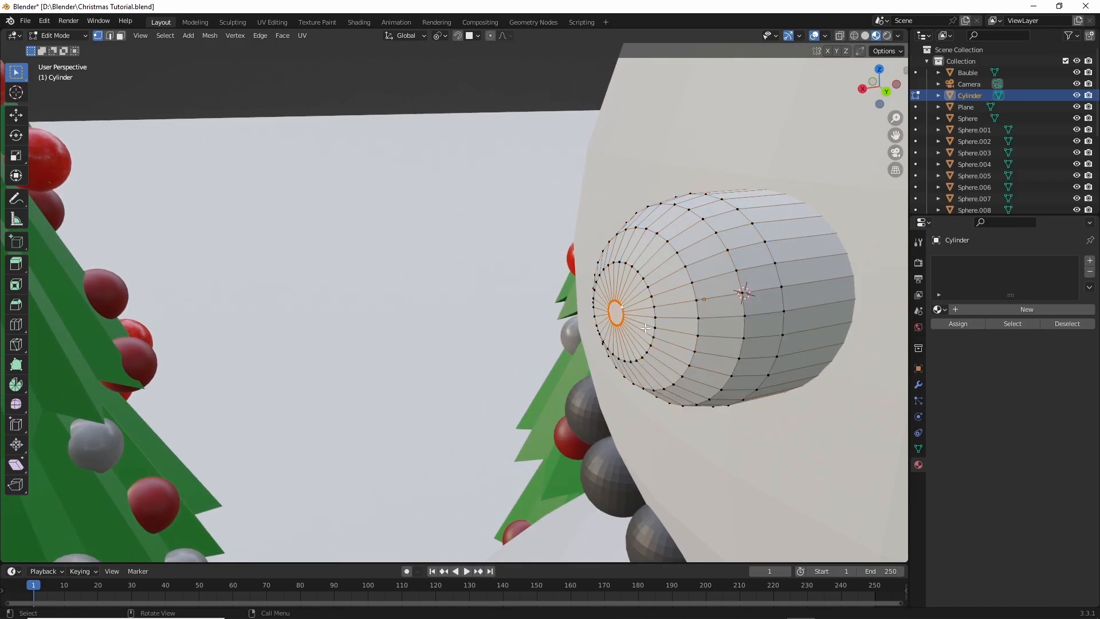
pyautogui.press('m')
pyautogui.click(613, 262)
pyautogui.scroll(2, 638, 324)
pyautogui.scroll(-4, 659, 310)
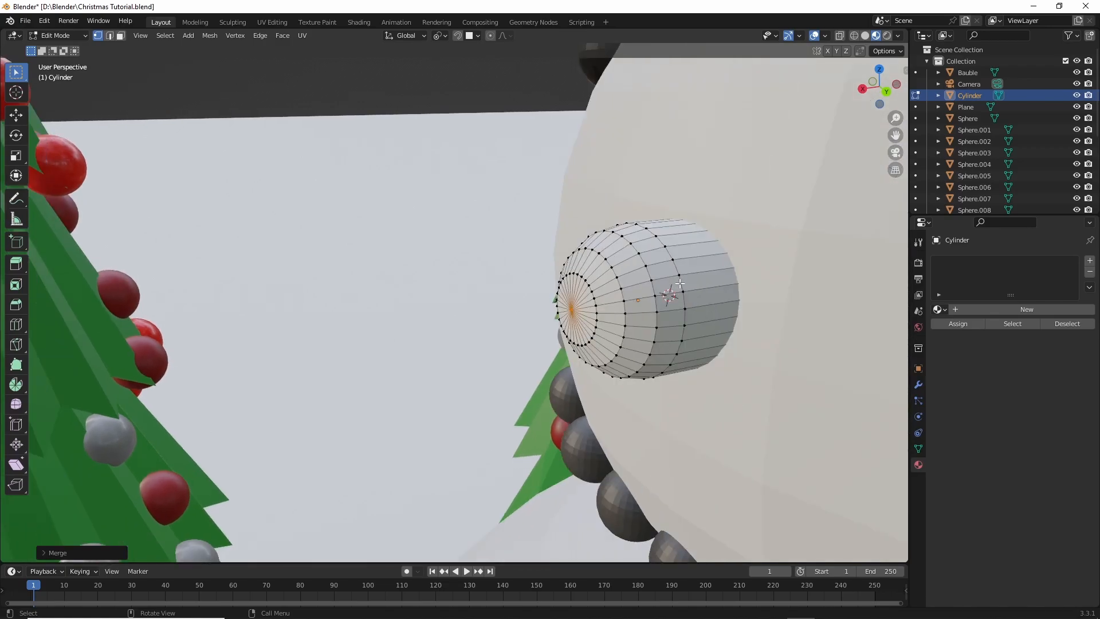
# Select all edge loops of the rounded tip and move them outward along the global X axis to lengthen the nose.
pyautogui.keyDown('alt'); pyautogui.click(597, 306); pyautogui.keyUp('alt')
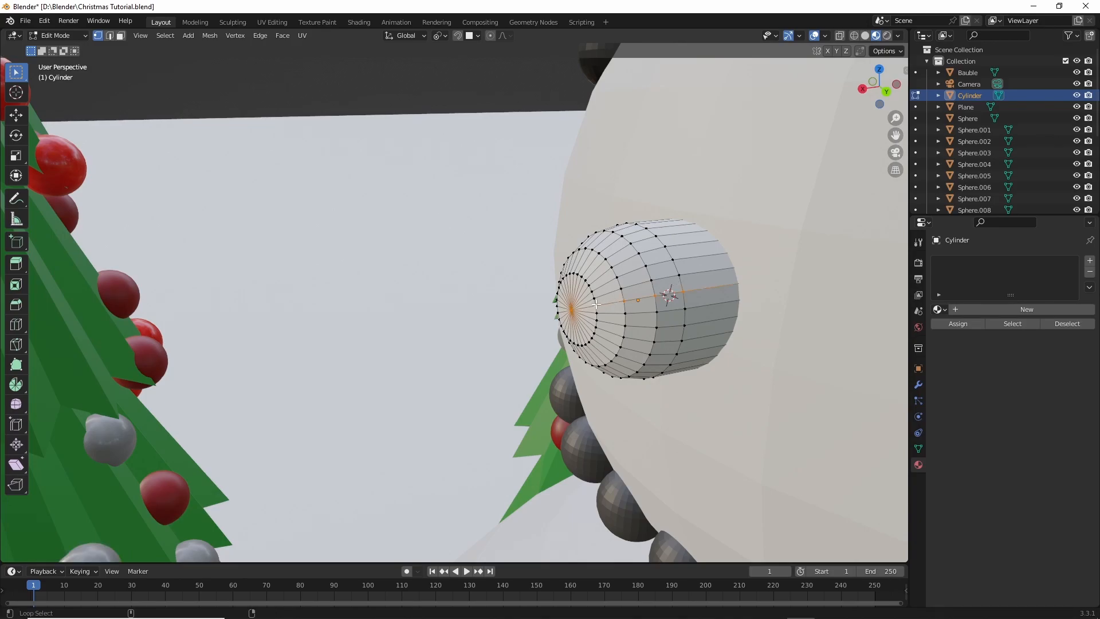
pyautogui.keyDown('alt'); pyautogui.click(595, 302); pyautogui.keyUp('alt')
pyautogui.keyDown('alt'); pyautogui.click(595, 305); pyautogui.keyUp('alt')
pyautogui.keyDown('alt'); pyautogui.keyDown('shift'); pyautogui.click(656, 291); pyautogui.keyUp('shift'); pyautogui.keyUp('alt')
pyautogui.keyDown('alt'); pyautogui.keyDown('shift'); pyautogui.click(663, 283); pyautogui.keyUp('shift'); pyautogui.keyUp('alt')
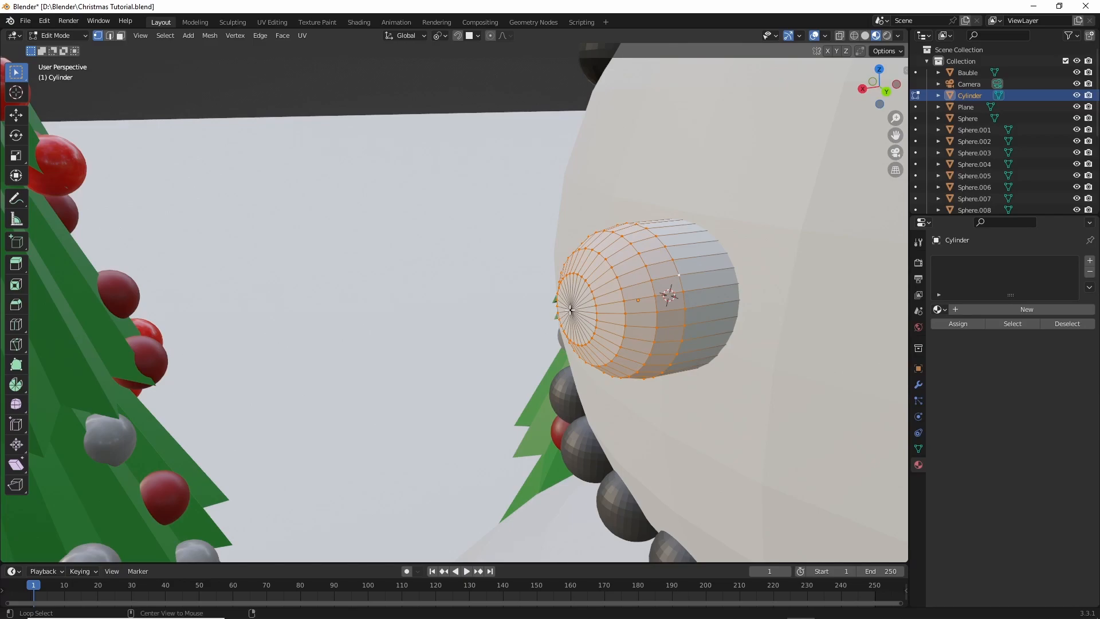
pyautogui.scroll(-7, 572, 310)
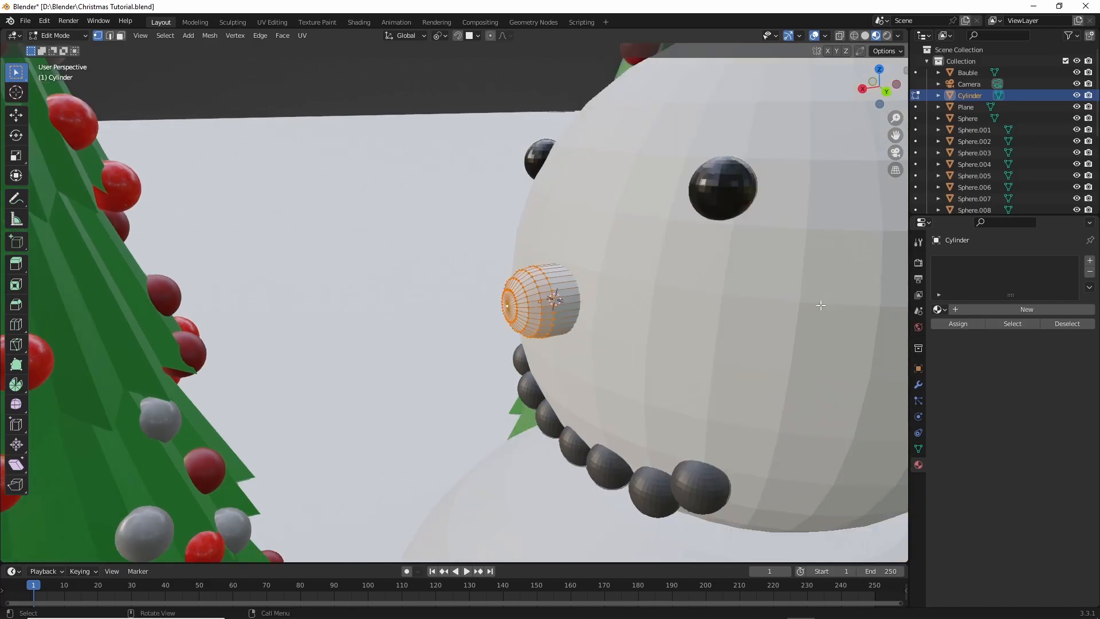
pyautogui.press('g')
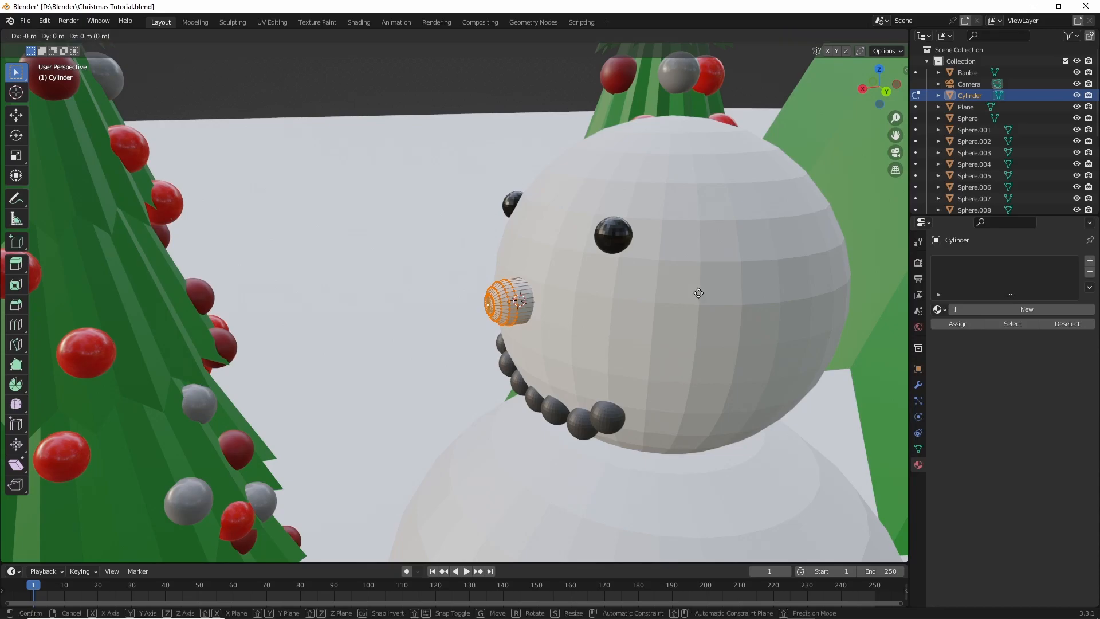
pyautogui.press('x')
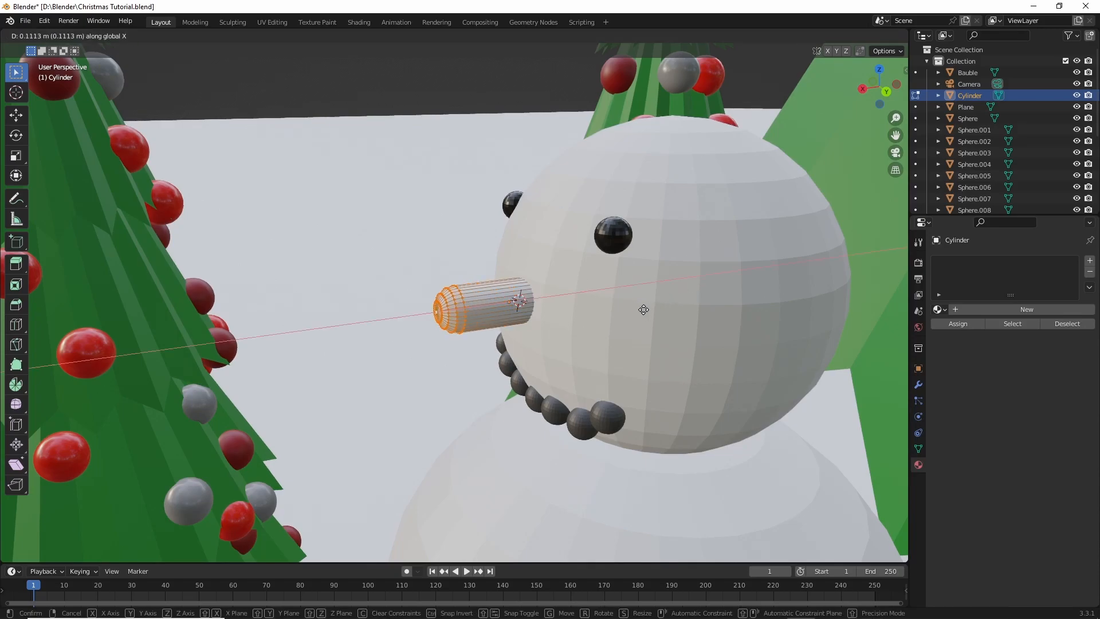
pyautogui.click(597, 326)
# Pull the nose's tip vertex about 0.12 m outward along global X using Smooth proportional editing with a small radius, forming a point.
pyautogui.scroll(5, 598, 327)
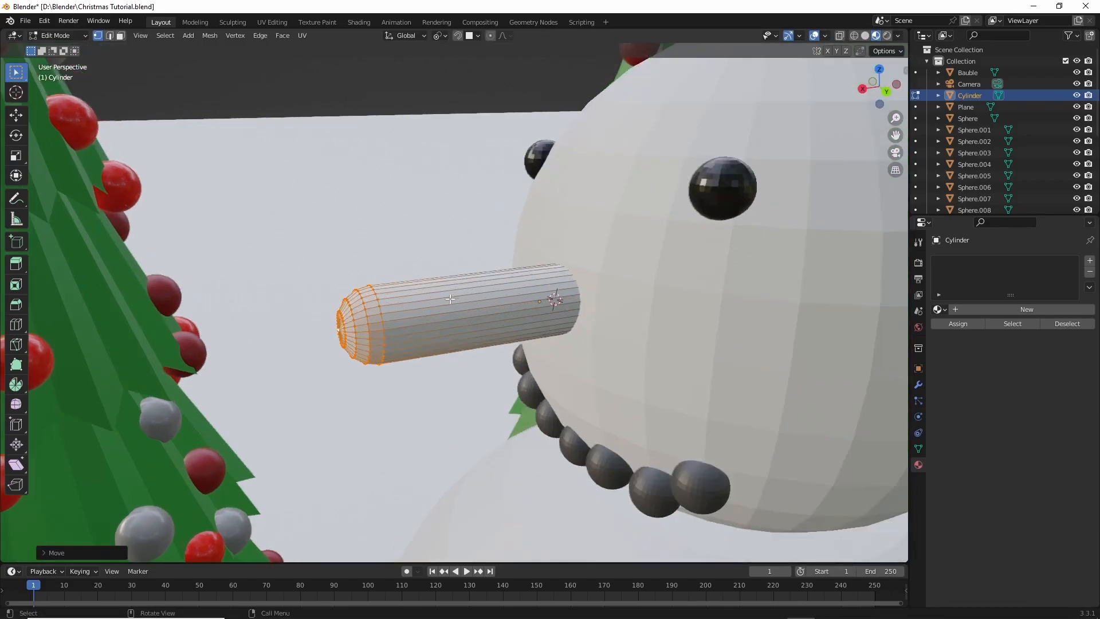
pyautogui.keyDown('shift'); pyautogui.moveTo(321, 310); pyautogui.dragTo(573, 315, button='middle'); pyautogui.keyUp('shift')
pyautogui.scroll(3, 572, 315)
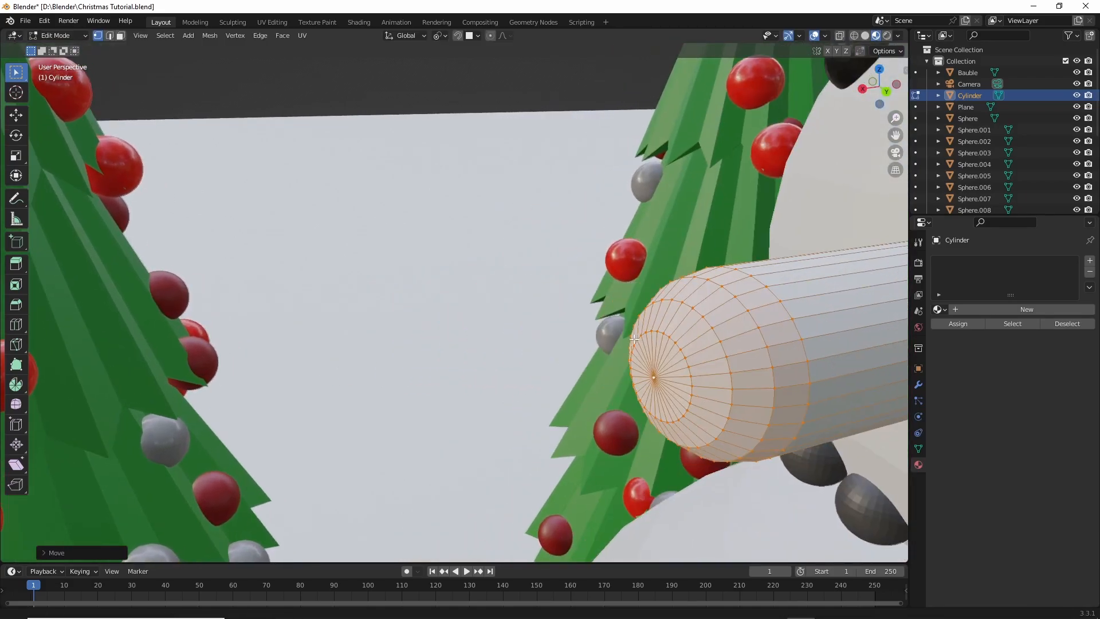
pyautogui.keyDown('shift'); pyautogui.moveTo(636, 344); pyautogui.dragTo(431, 348, button='middle'); pyautogui.keyUp('shift')
pyautogui.click(431, 345)
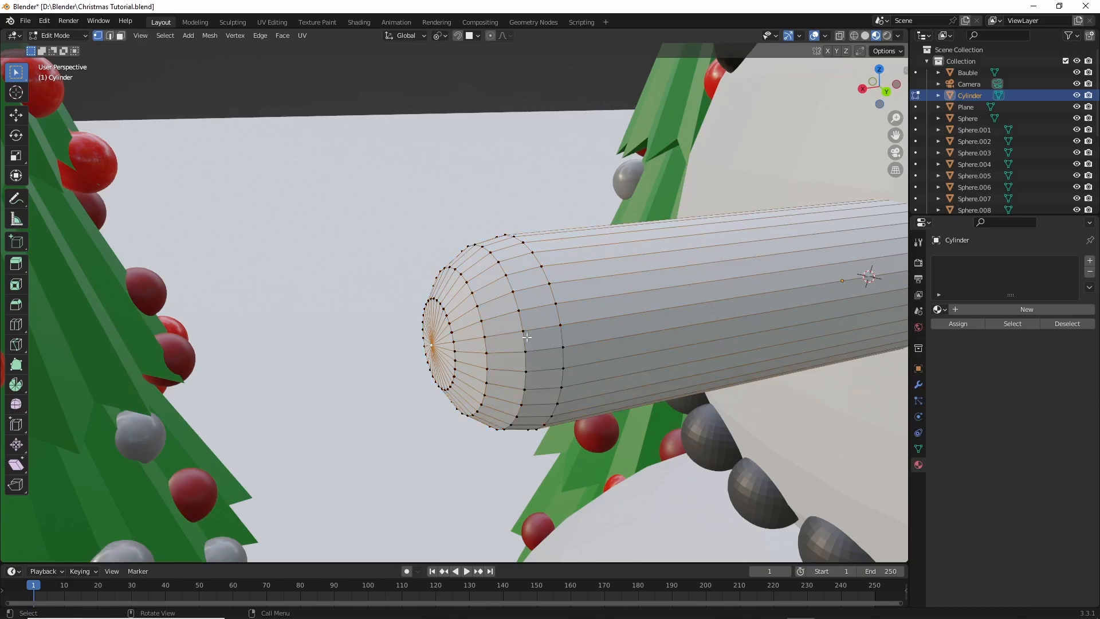
pyautogui.press('o')
pyautogui.press('g')
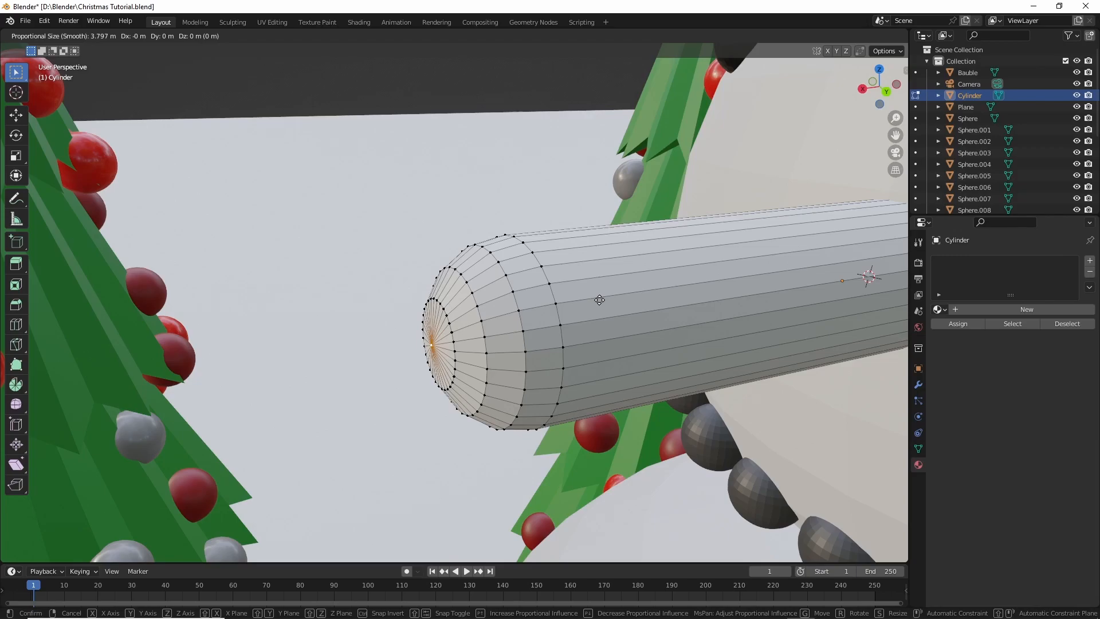
pyautogui.press('x')
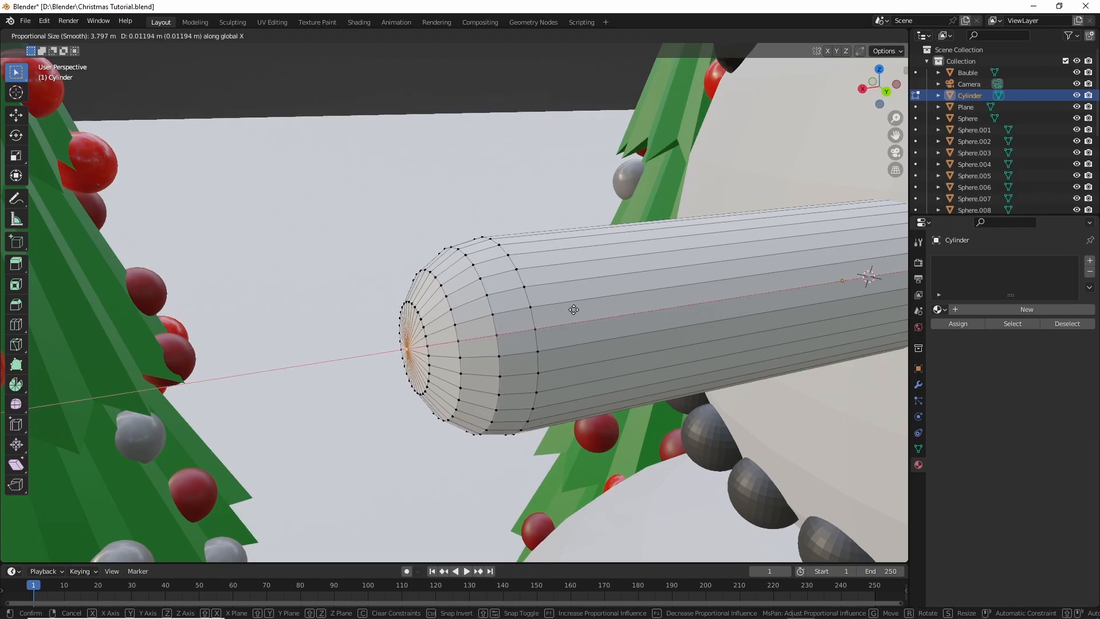
pyautogui.scroll(20, 361, 346)
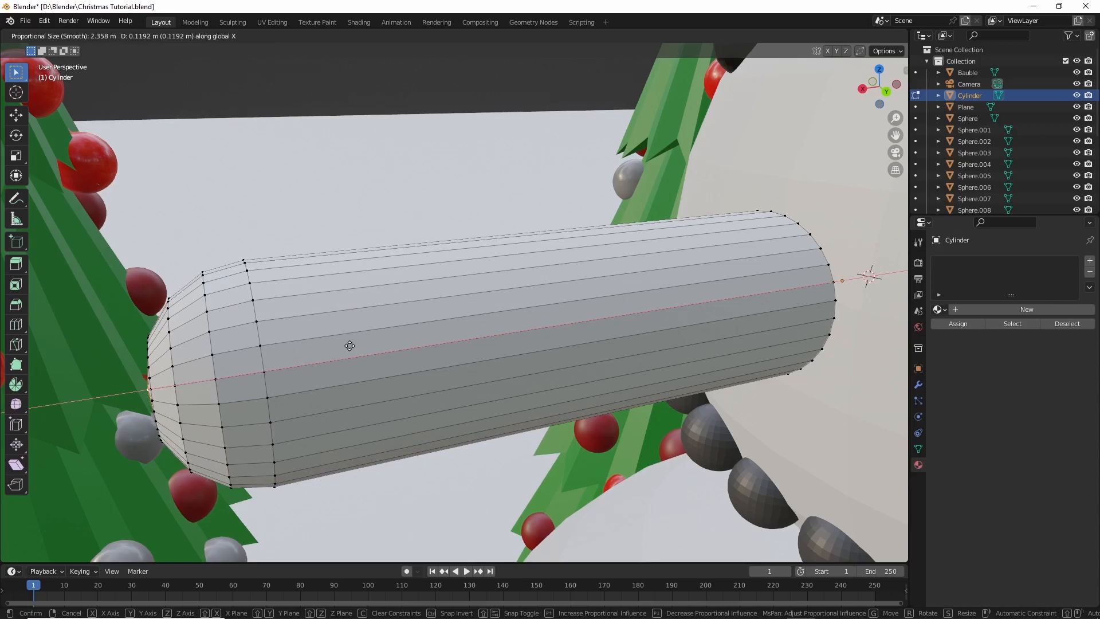
pyautogui.scroll(15, 349, 345)
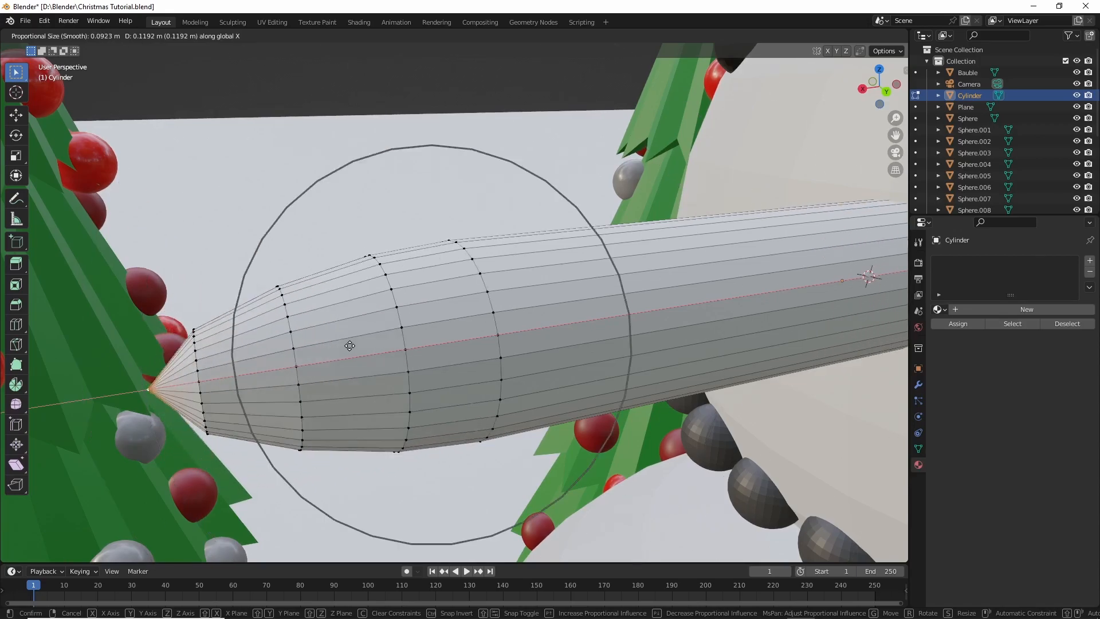
pyautogui.click(313, 380)
pyautogui.keyDown('shift'); pyautogui.moveTo(375, 387); pyautogui.dragTo(502, 254, button='middle'); pyautogui.keyUp('shift')
pyautogui.scroll(-4, 502, 254)
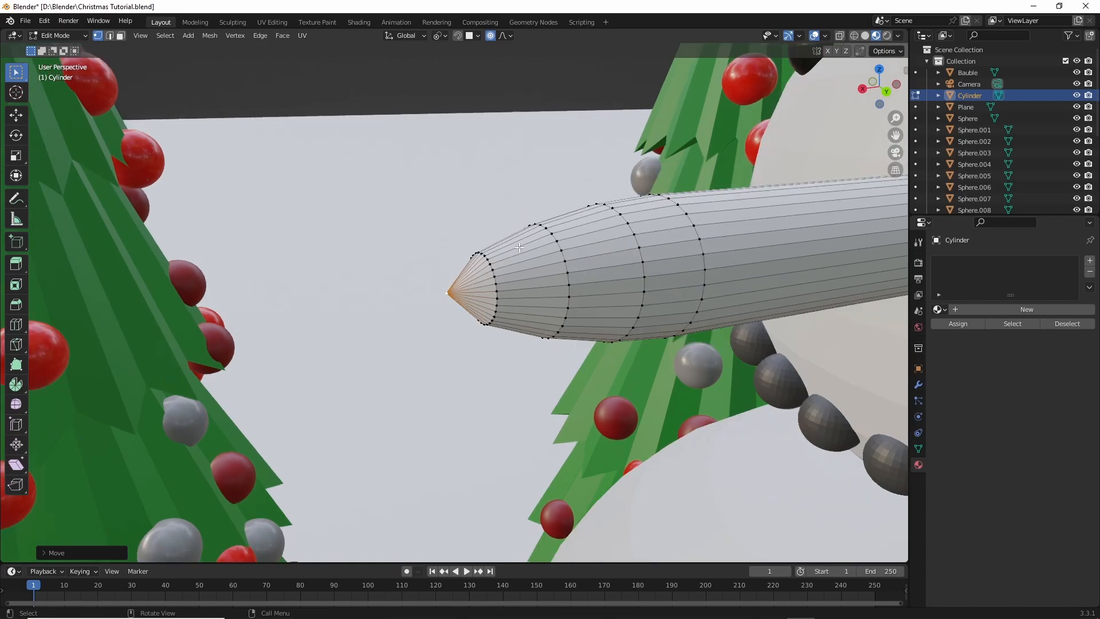
# Save the scene file and return the finished nose mesh to Object Mode.
pyautogui.keyDown('shift'); pyautogui.moveTo(710, 281); pyautogui.dragTo(628, 309, button='middle'); pyautogui.keyUp('shift')
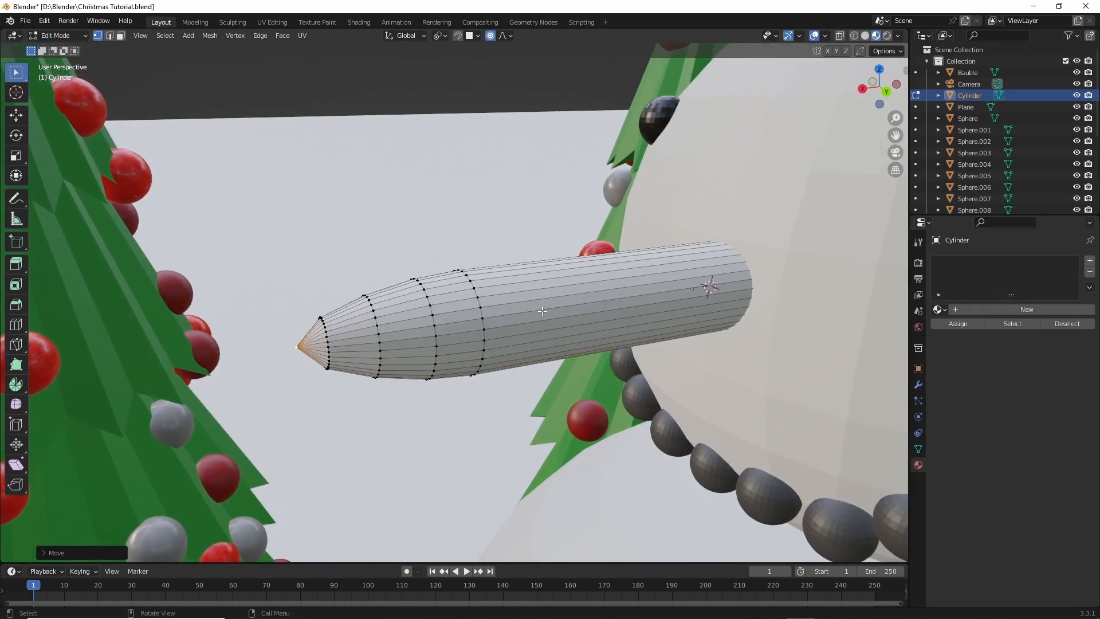
pyautogui.hotkey('ctrl', 's')
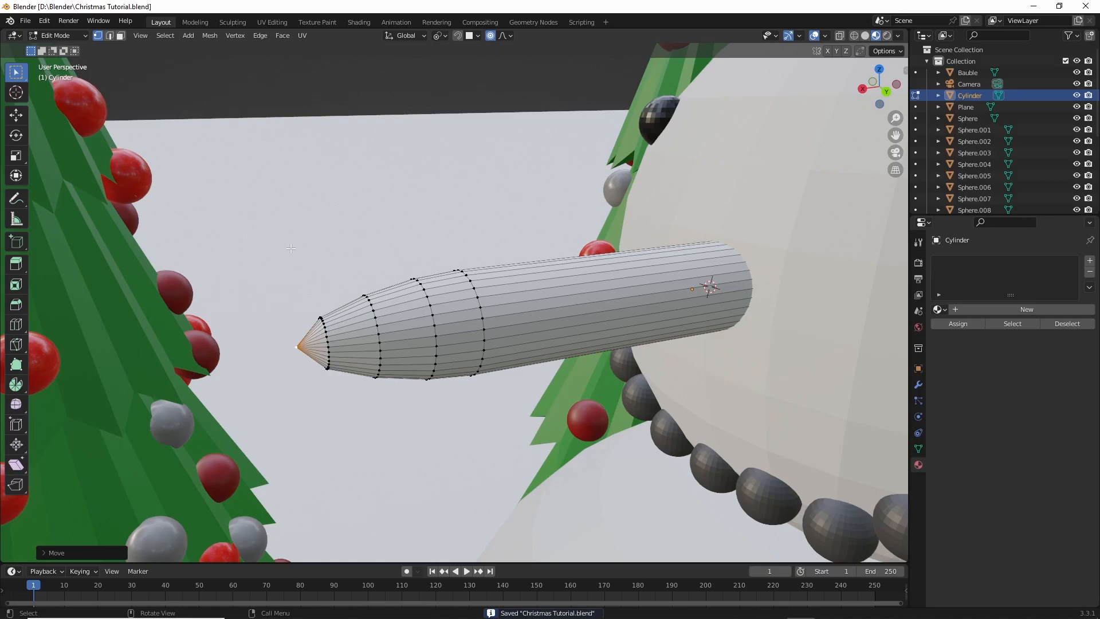
pyautogui.press('Tab')
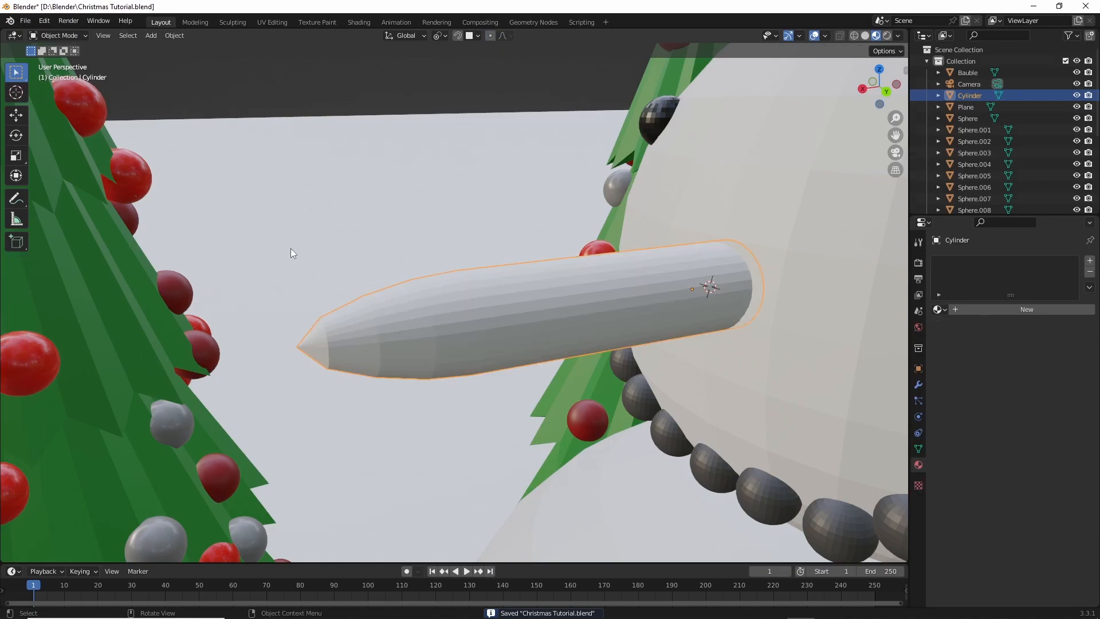
# Give the nose a new material with an orange base colour and a roughness of 0.634.
pyautogui.click(975, 309)
pyautogui.click(1029, 433)
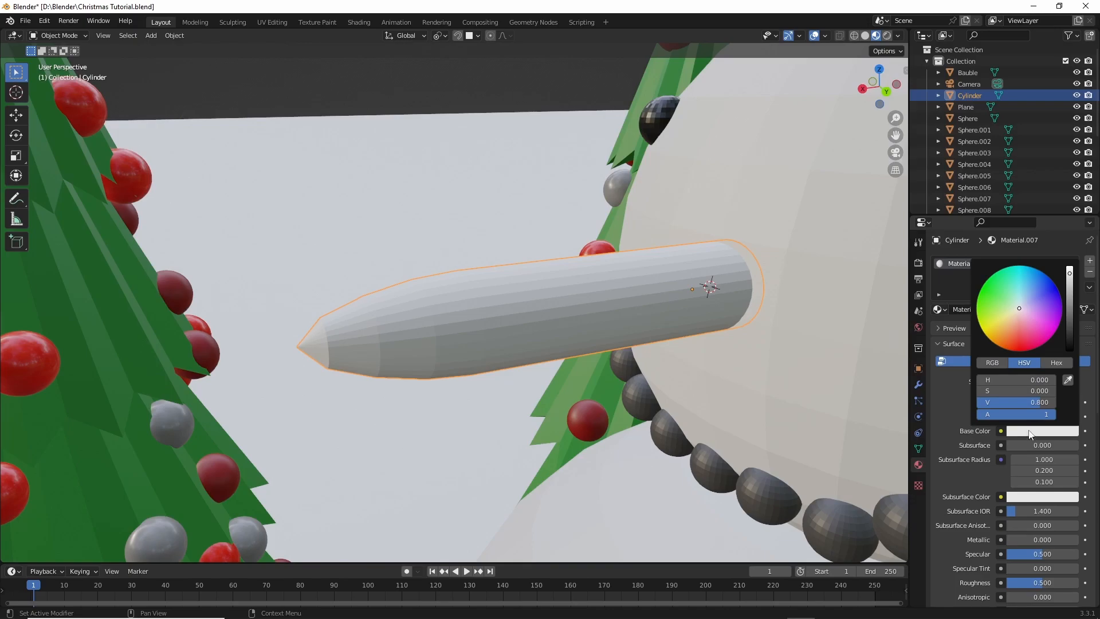
pyautogui.moveTo(1012, 336)
pyautogui.mouseDown()
pyautogui.moveTo(989, 327)
pyautogui.moveTo(998, 340)
pyautogui.mouseUp()
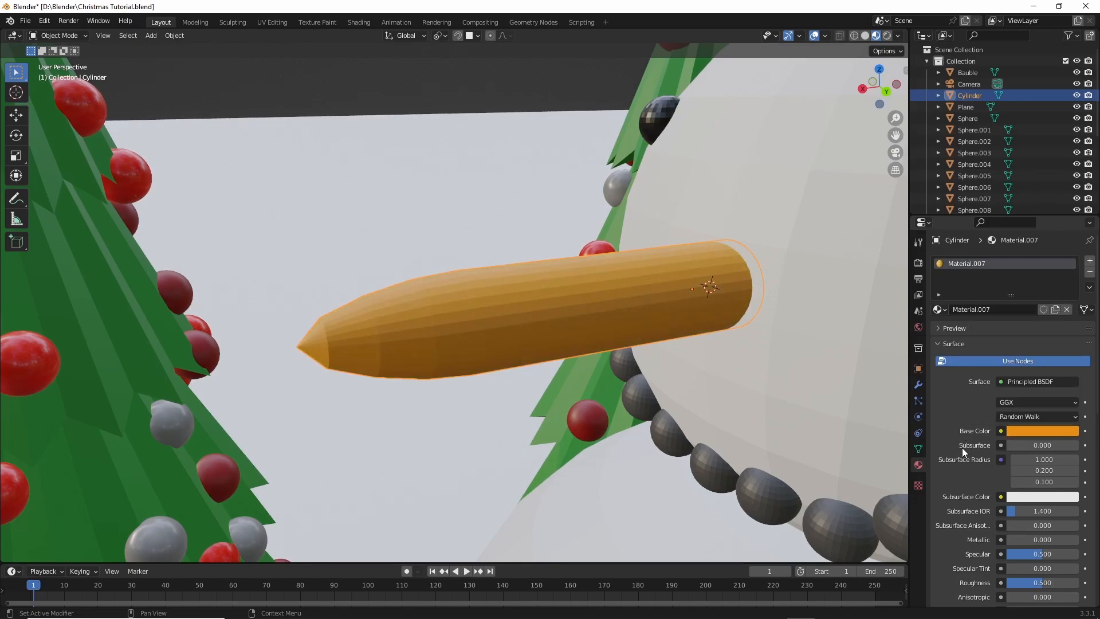
pyautogui.scroll(-2, 973, 425)
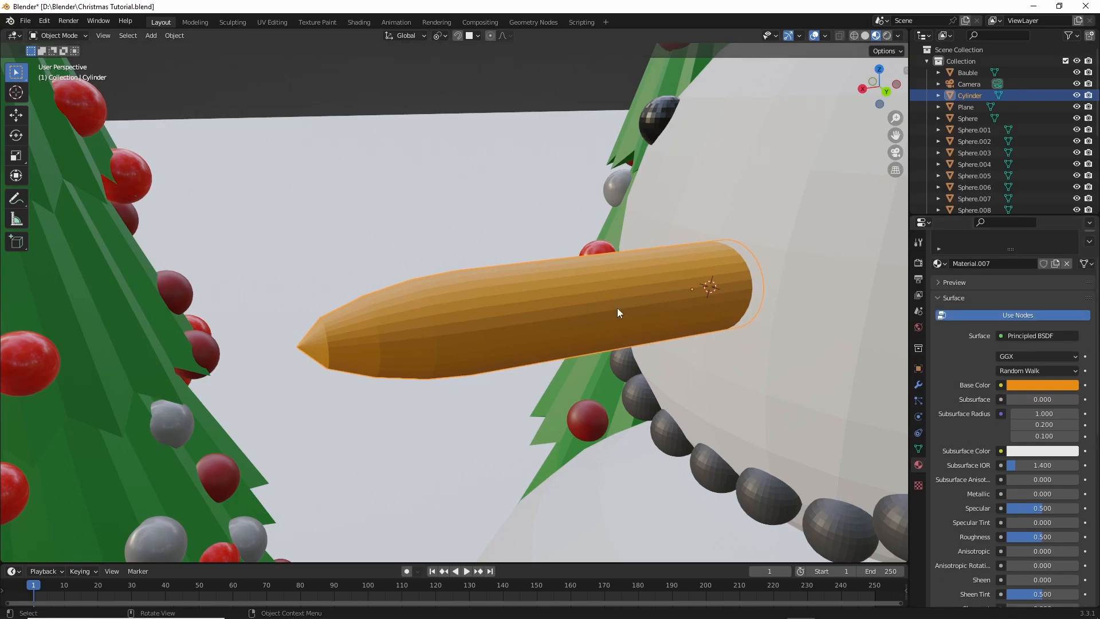
pyautogui.moveTo(1024, 538)
pyautogui.mouseDown()
pyautogui.moveTo(1077, 538)
pyautogui.moveTo(1025, 538)
pyautogui.moveTo(1053, 538)
pyautogui.mouseUp()
# Examine the snowman's face from the front and review the whole scene through the camera.
pyautogui.scroll(-8, 424, 207)
pyautogui.moveTo(464, 249); pyautogui.dragTo(596, 247, button='middle')
pyautogui.scroll(4, 521, 238)
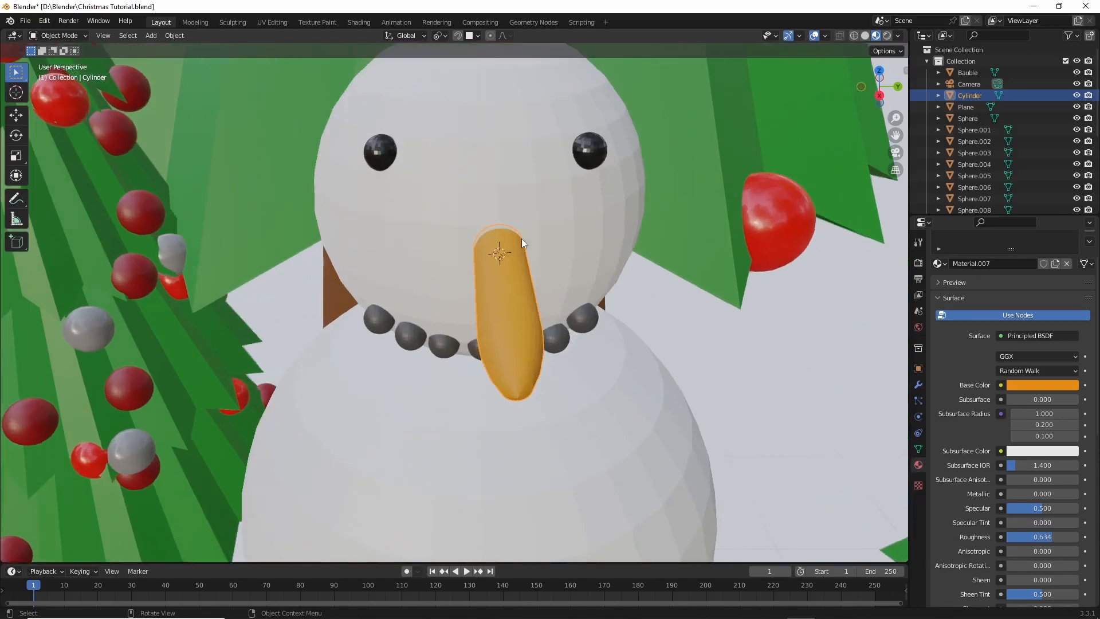
pyautogui.scroll(-3, 428, 198)
pyautogui.scroll(-4, 604, 215)
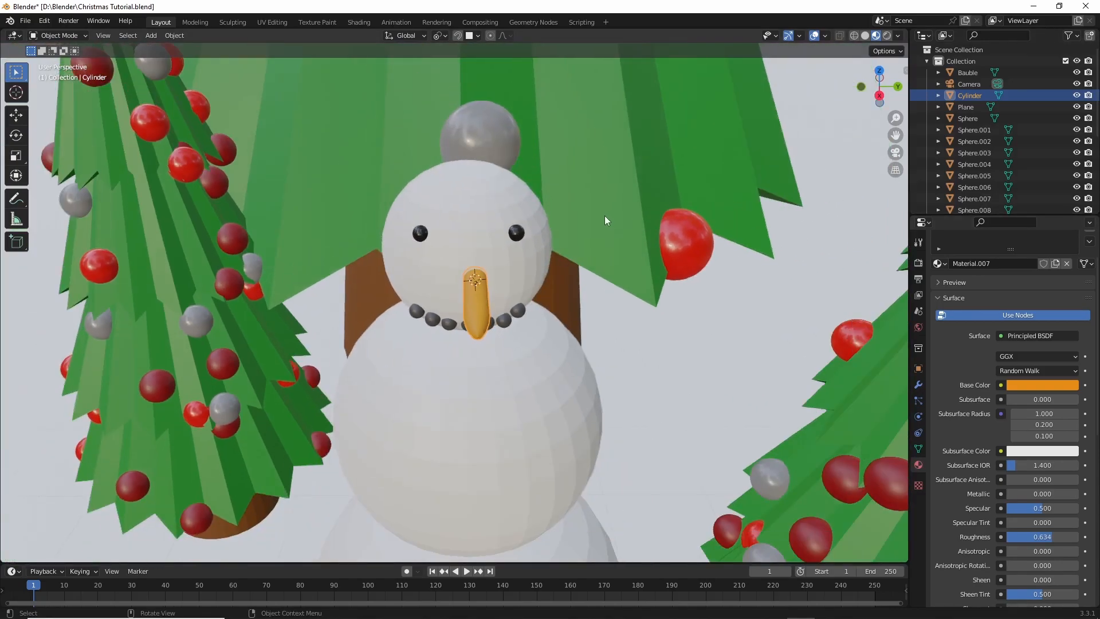
pyautogui.scroll(8, 433, 259)
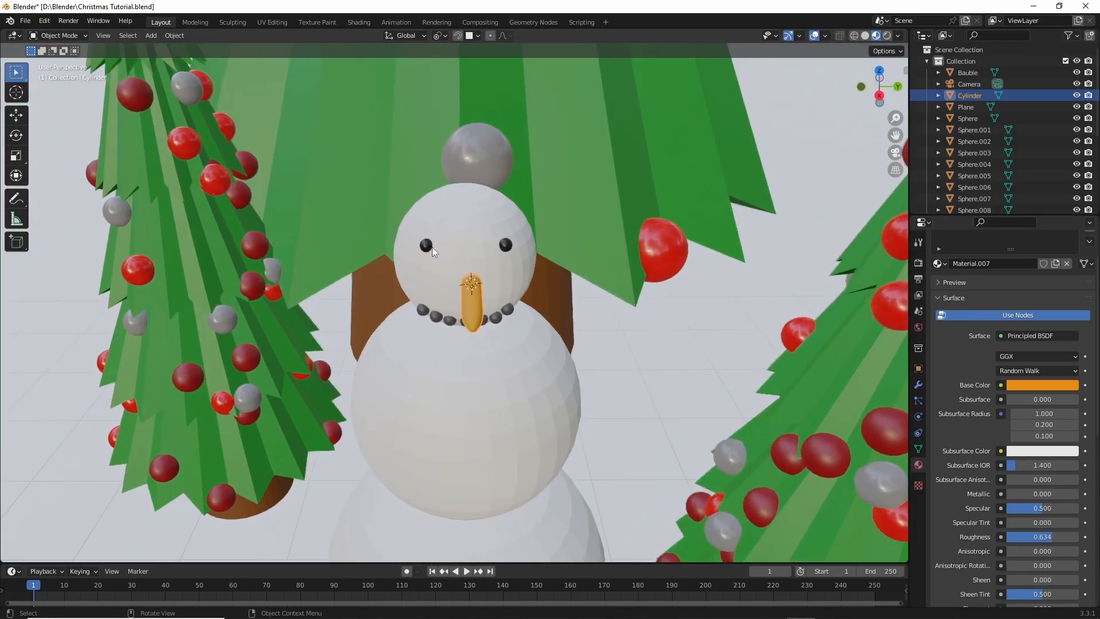
pyautogui.scroll(-8, 380, 142)
pyautogui.click(897, 154)
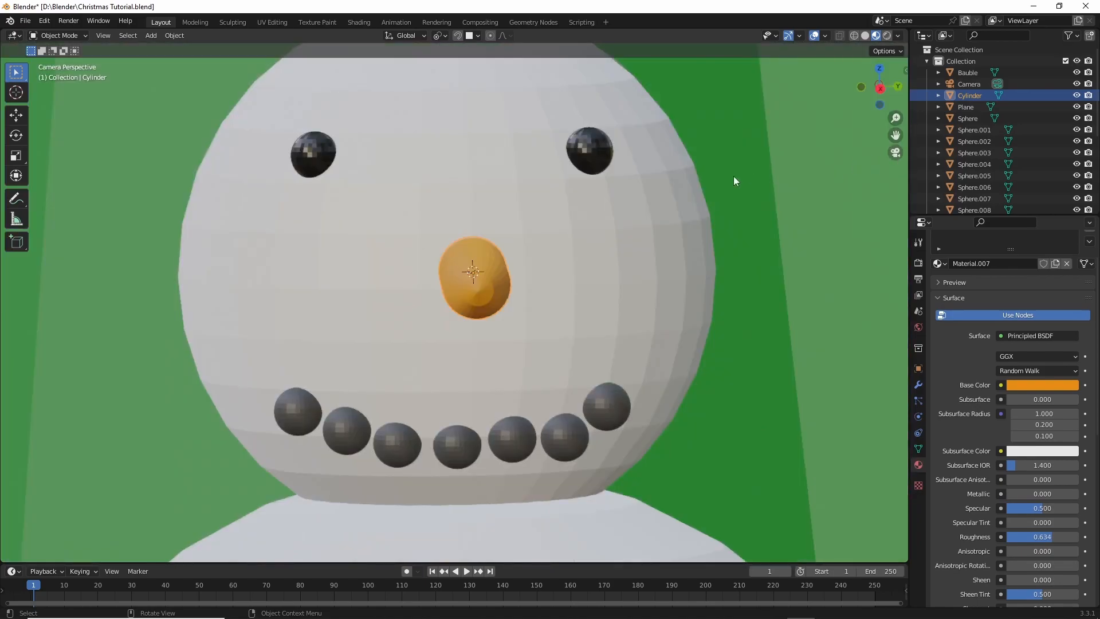
pyautogui.scroll(-9, 659, 196)
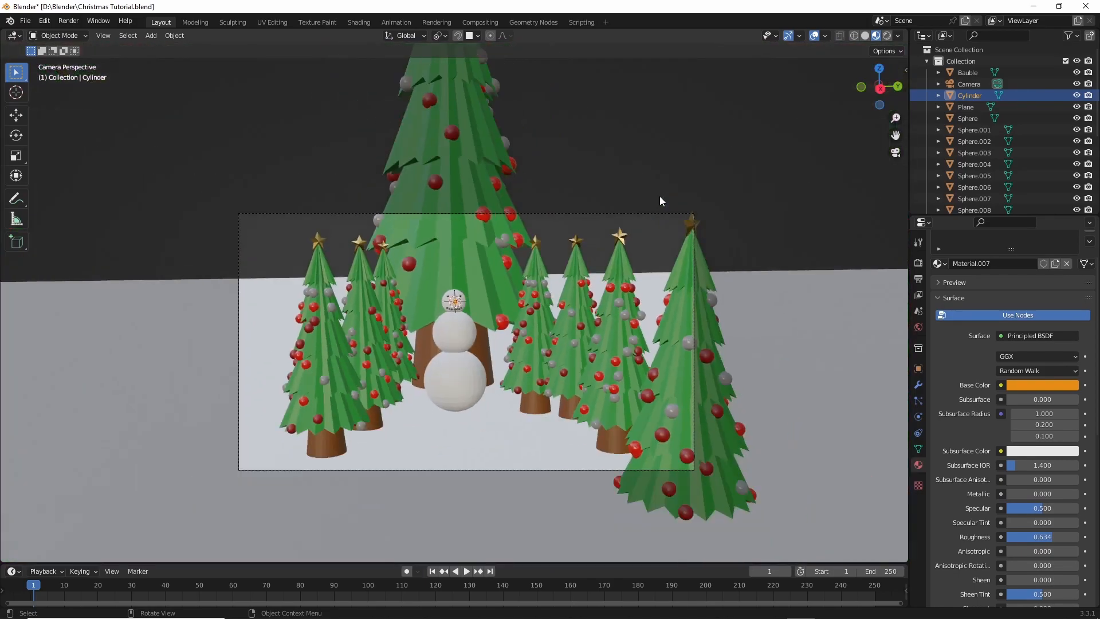
pyautogui.scroll(1, 659, 196)
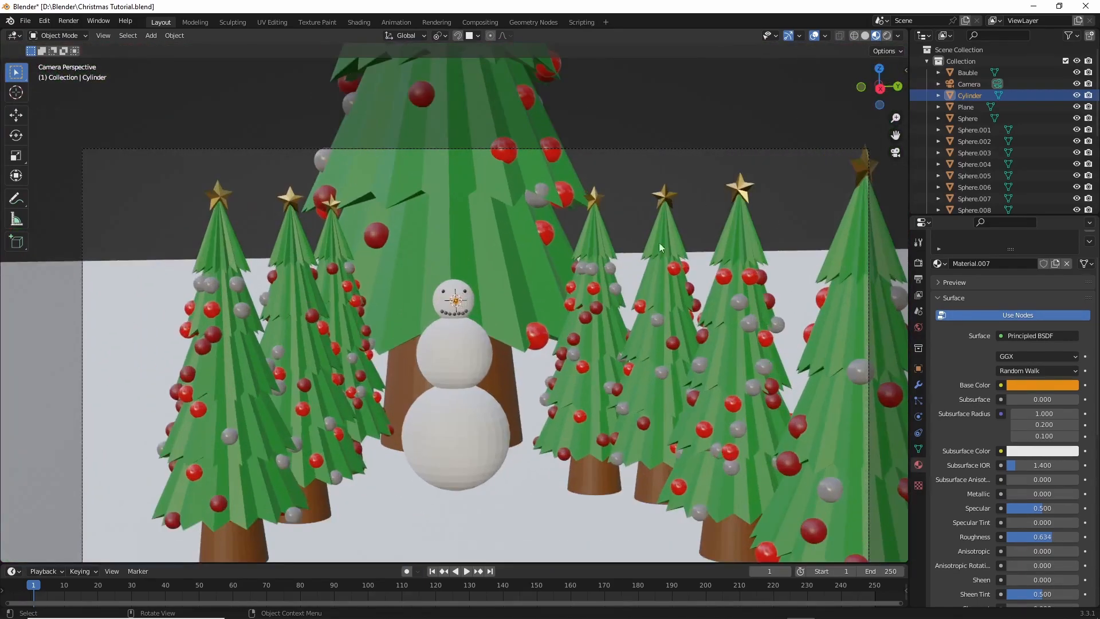
pyautogui.keyDown('shift'); pyautogui.moveTo(649, 333); pyautogui.dragTo(611, 264, button='middle'); pyautogui.keyUp('shift')
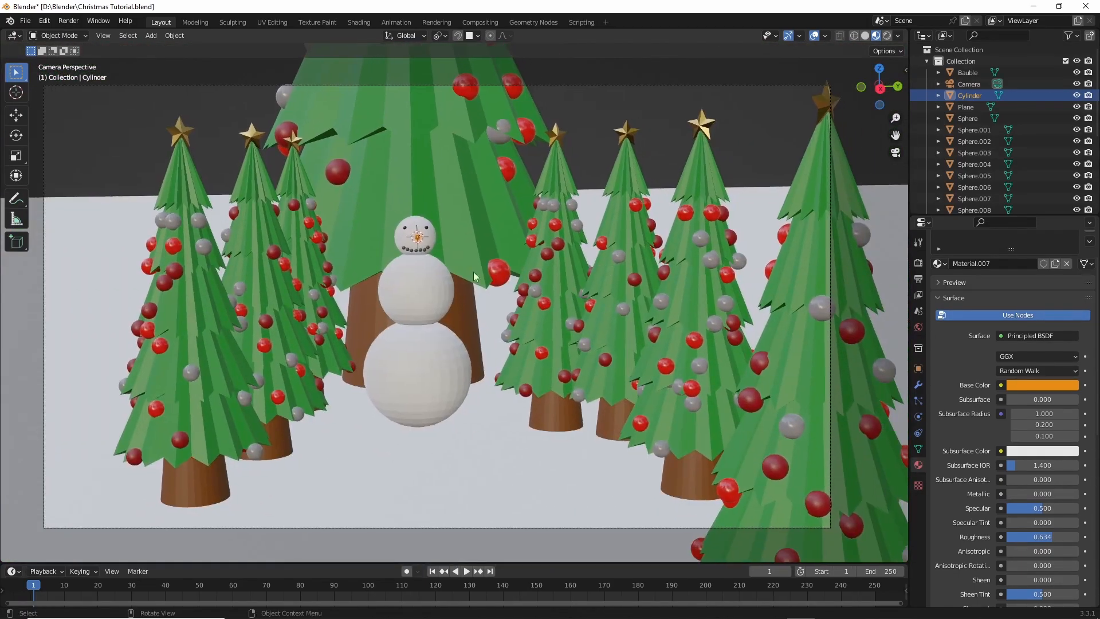
# Shade the snowman's head, middle and base spheres smooth and join them into one object.
pyautogui.moveTo(487, 257); pyautogui.dragTo(469, 261, button='middle')
pyautogui.scroll(6, 470, 262)
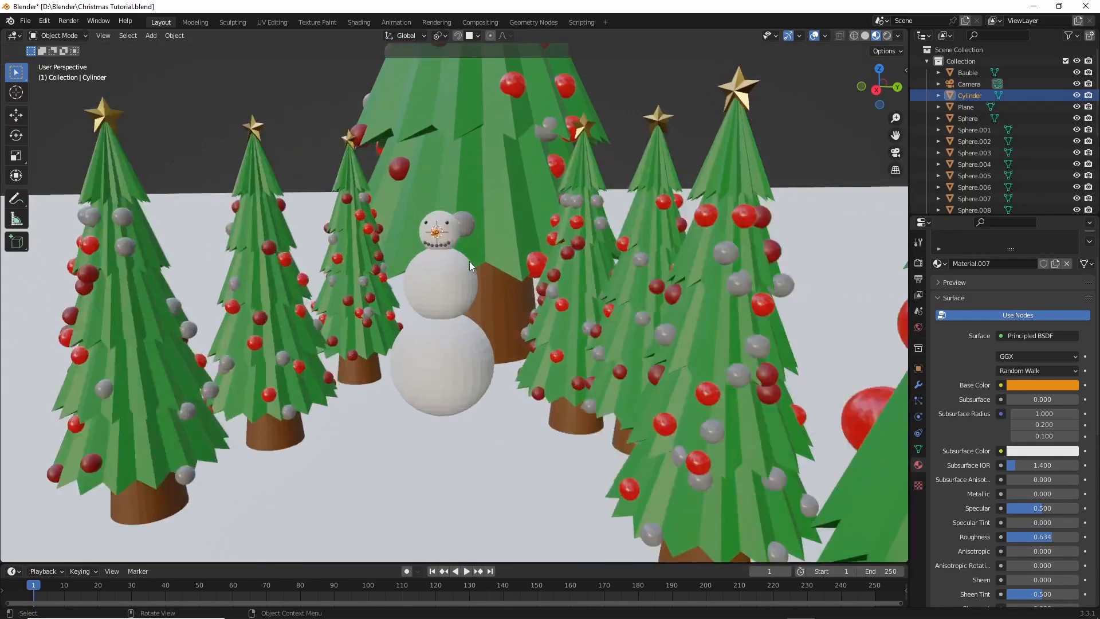
pyautogui.click(450, 177)
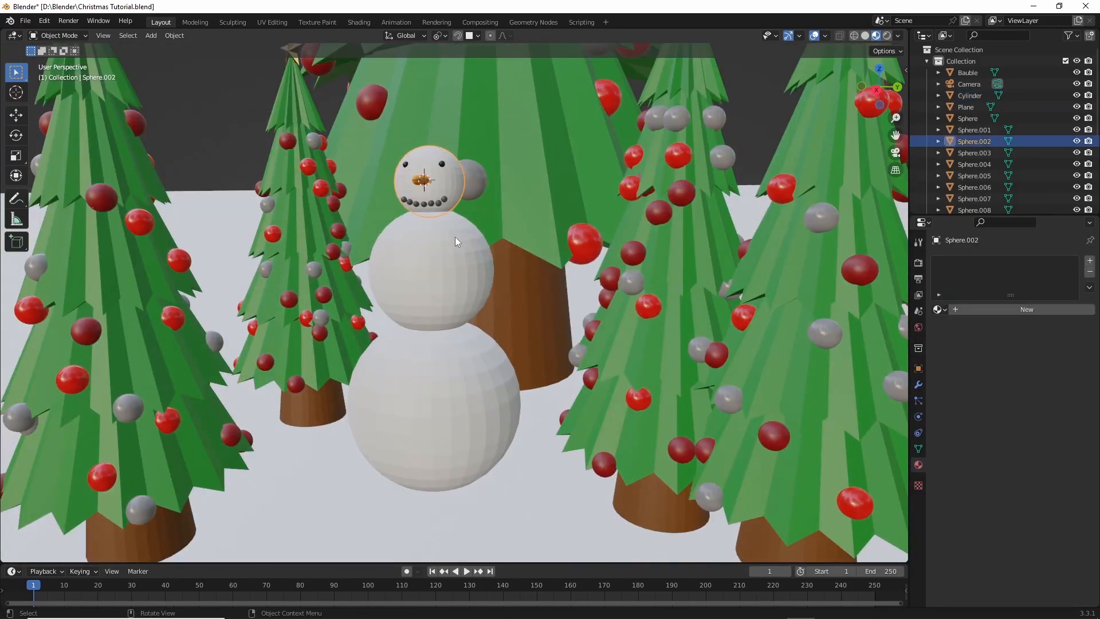
pyautogui.keyDown('shift'); pyautogui.click(455, 269); pyautogui.keyUp('shift')
pyautogui.keyDown('shift'); pyautogui.click(458, 372); pyautogui.keyUp('shift')
pyautogui.rightClick(425, 297)
pyautogui.click(426, 296)
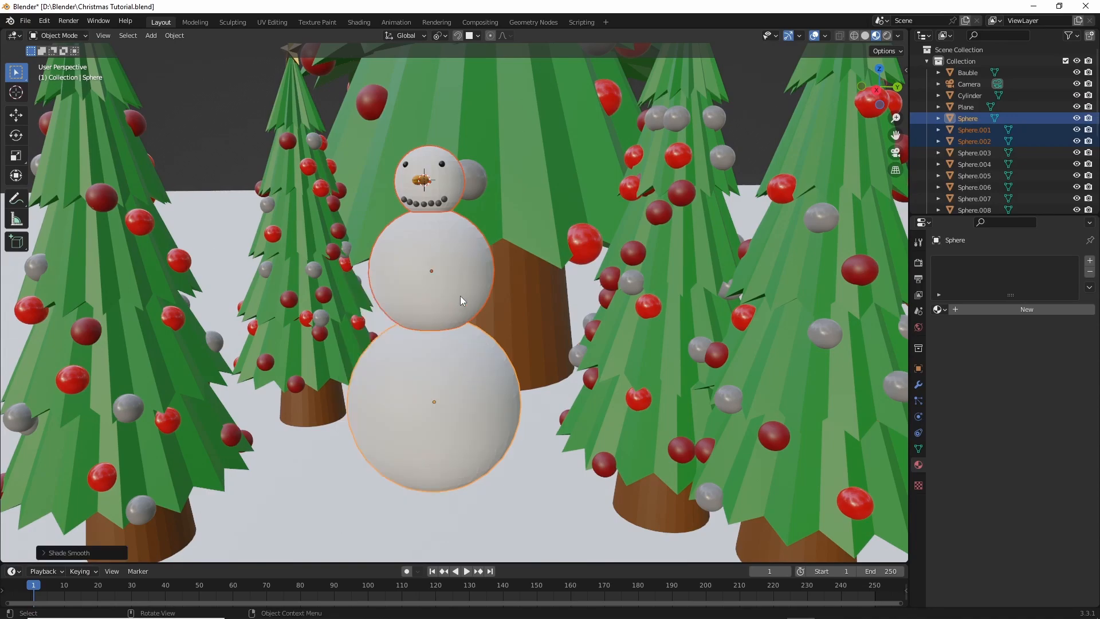
pyautogui.hotkey('ctrl', 'j')
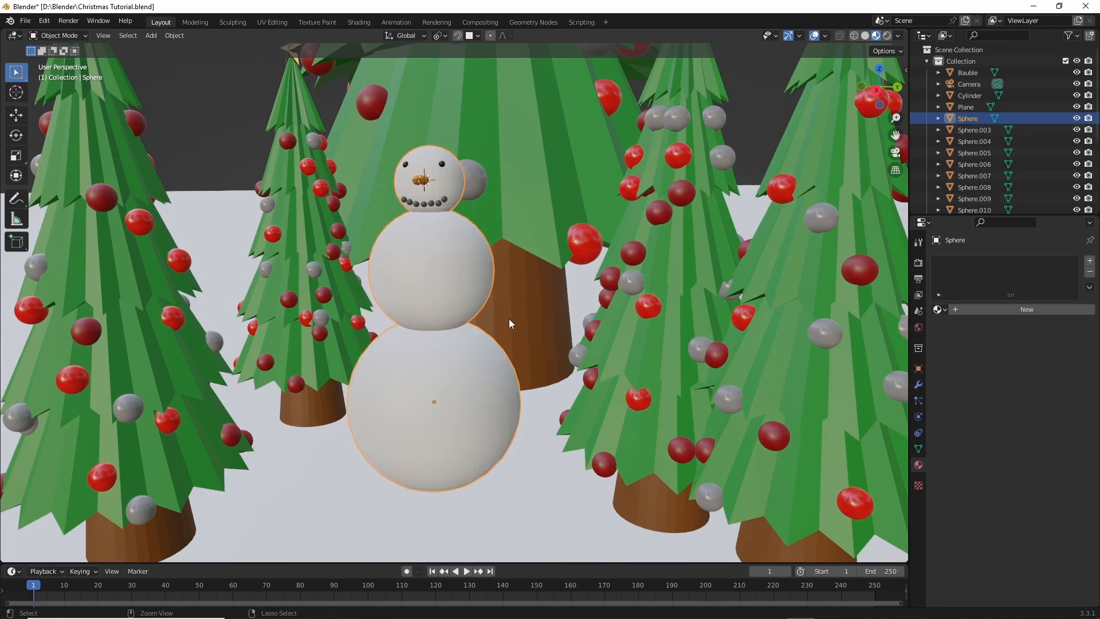
# Add a Remesh modifier to the joined snowman body.
pyautogui.click(918, 384)
pyautogui.click(969, 261)
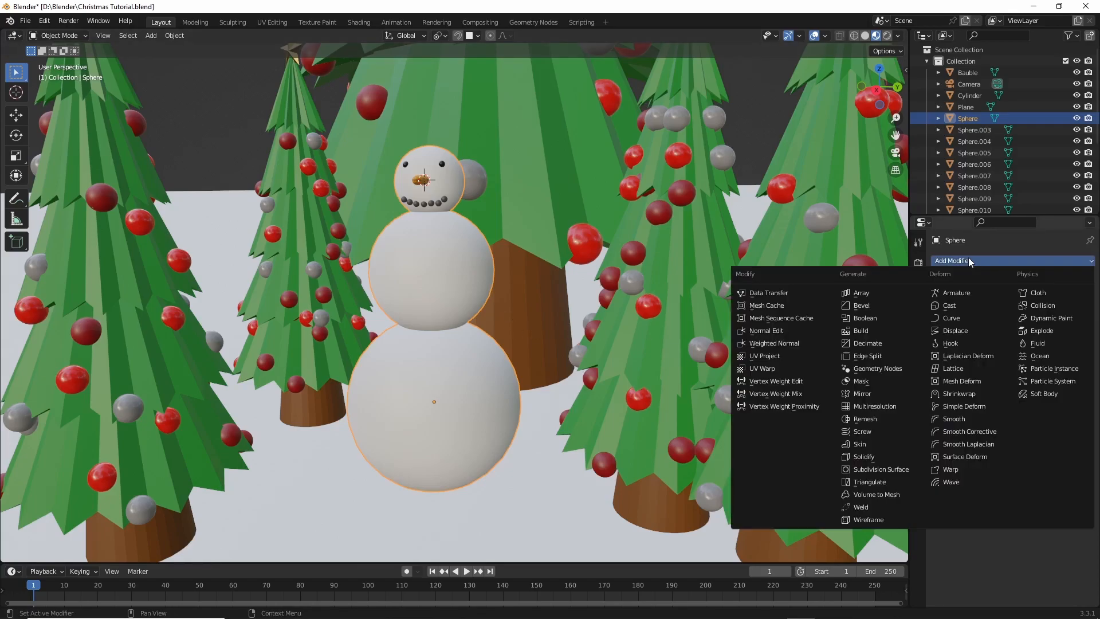
pyautogui.click(865, 419)
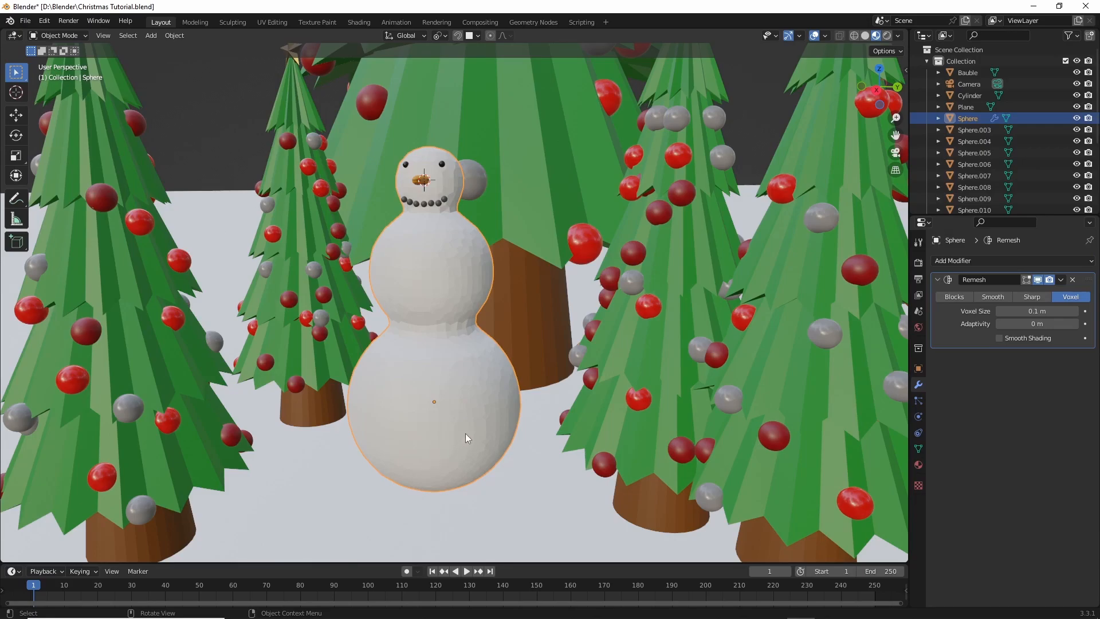
# Set the Remesh voxel size to 0.07 m and enable smooth shading on the modifier.
pyautogui.scroll(4, 465, 434)
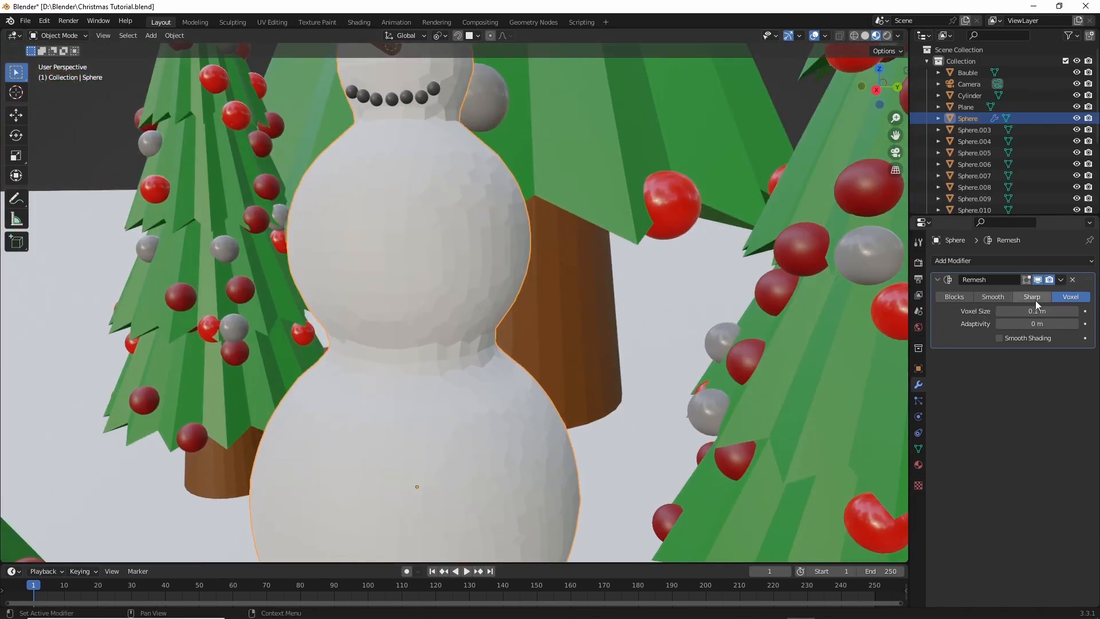
pyautogui.click(1000, 312)
pyautogui.moveTo(523, 238)
pyautogui.mouseDown(button='middle')
pyautogui.moveTo(540, 297)
pyautogui.moveTo(516, 241)
pyautogui.mouseUp(button='middle')
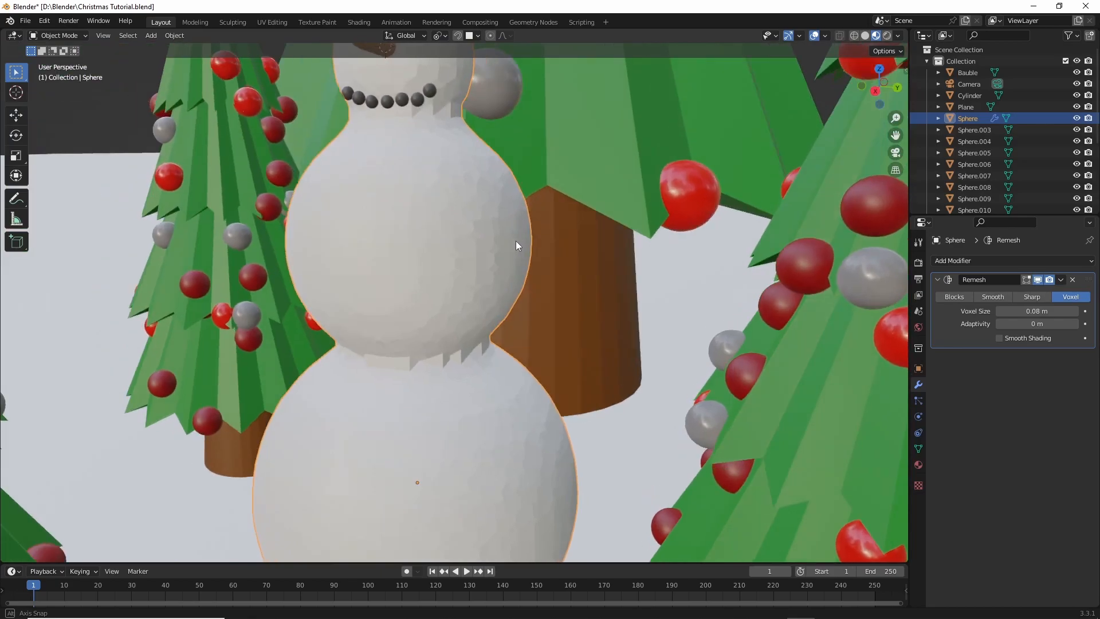
pyautogui.click(998, 310)
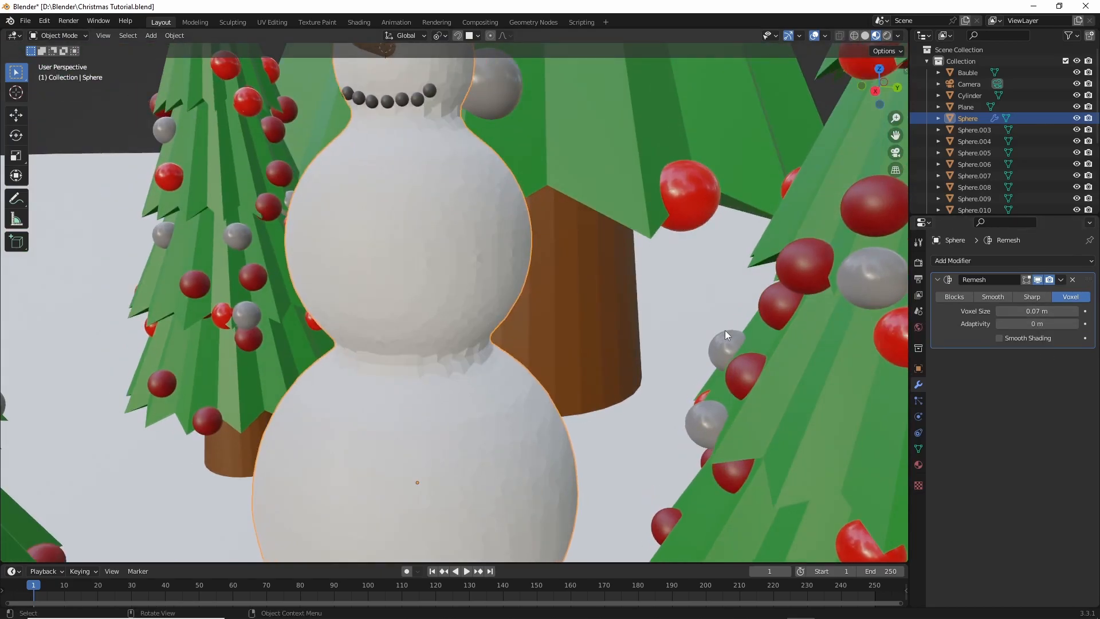
pyautogui.click(1014, 340)
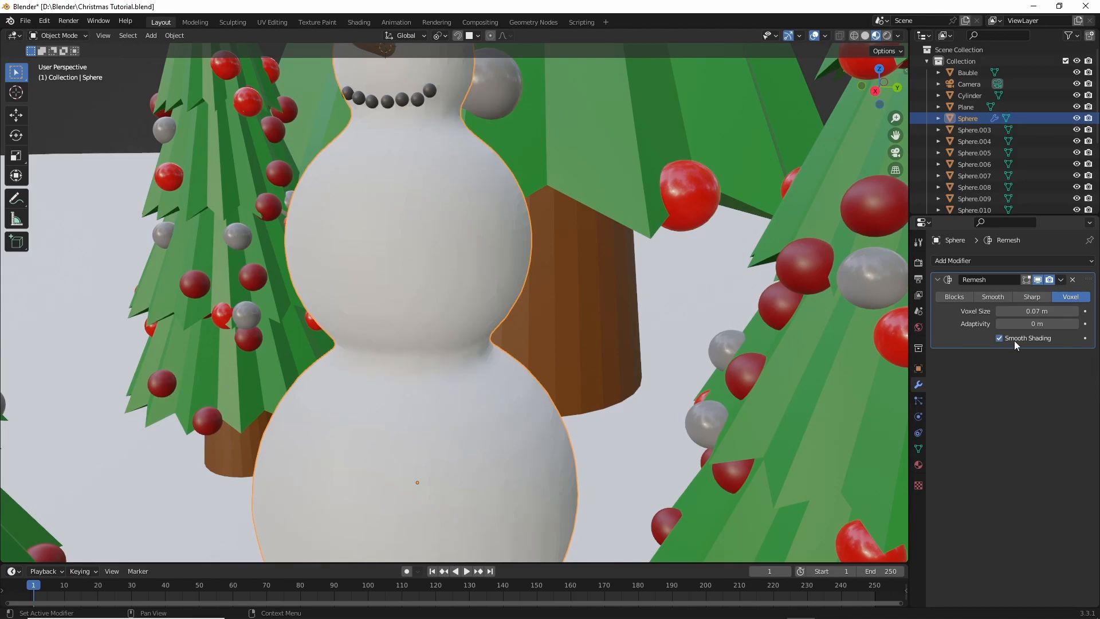
# Examine the blended joints between the snowman's body sections from several distances and angles.
pyautogui.scroll(-3, 606, 309)
pyautogui.scroll(2, 607, 309)
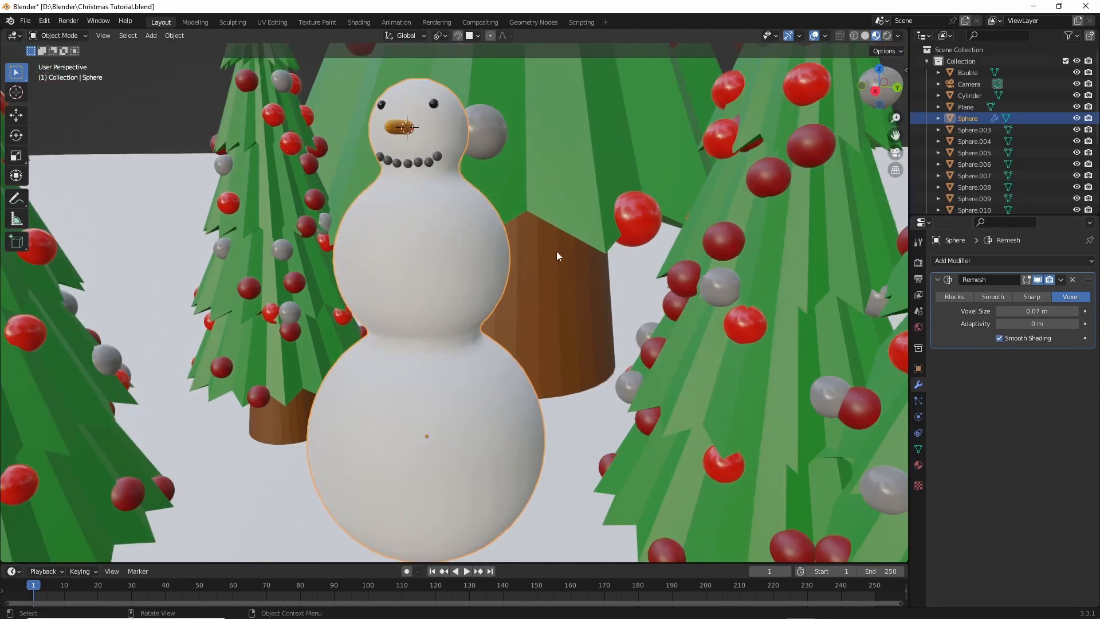
pyautogui.scroll(2, 570, 239)
pyautogui.scroll(2, 607, 264)
pyautogui.moveTo(605, 266); pyautogui.dragTo(590, 232, button='middle')
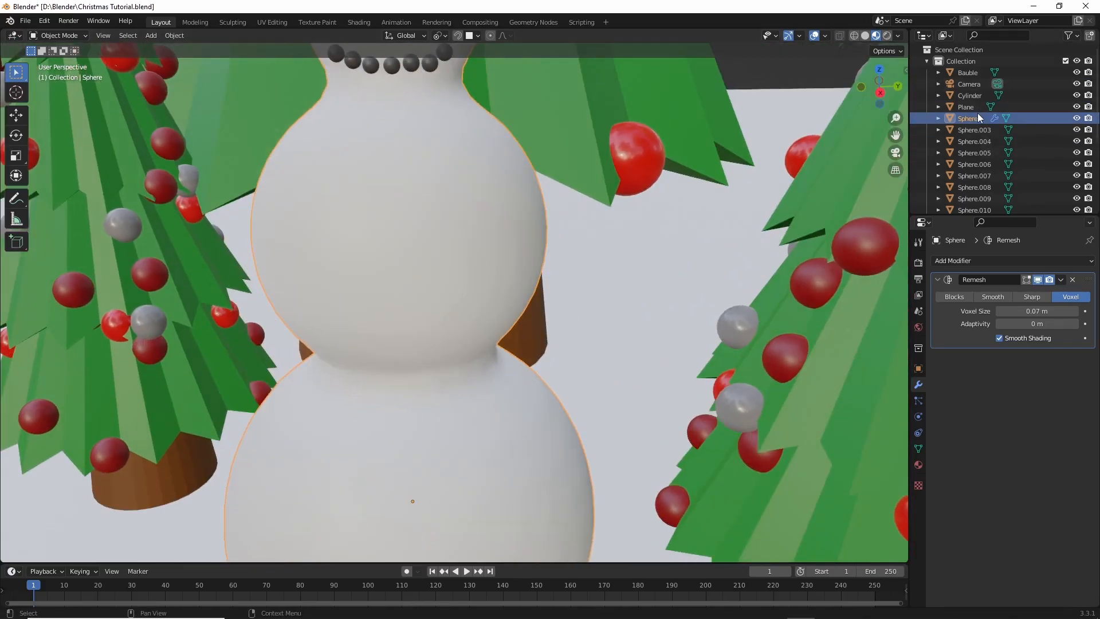
pyautogui.scroll(-5, 997, 122)
pyautogui.scroll(5, 997, 122)
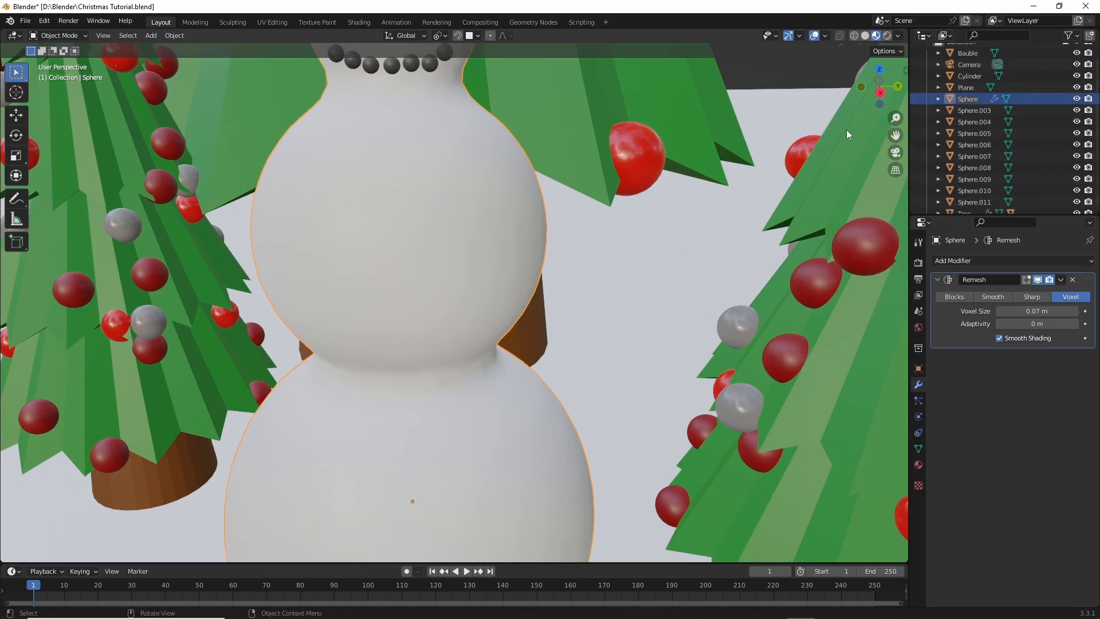
pyautogui.scroll(-3, 555, 183)
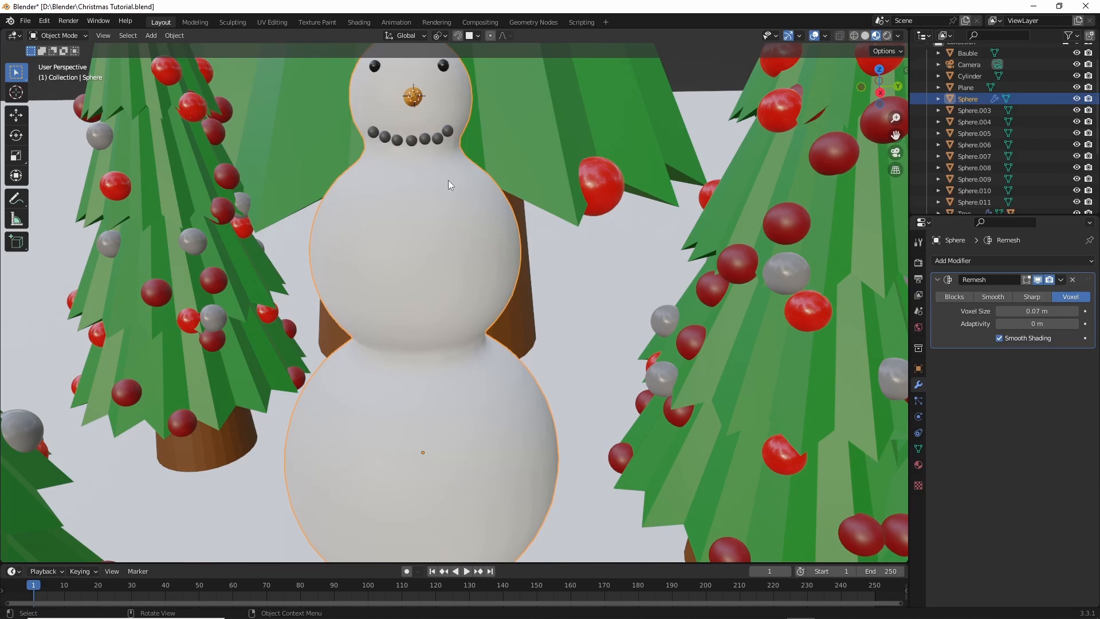
# Duplicate the carrot nose and move the copy down along global Z to the snowman's middle section.
pyautogui.click(414, 93)
pyautogui.moveTo(414, 94); pyautogui.dragTo(528, 215, button='middle')
pyautogui.hotkey('shift', 'd')
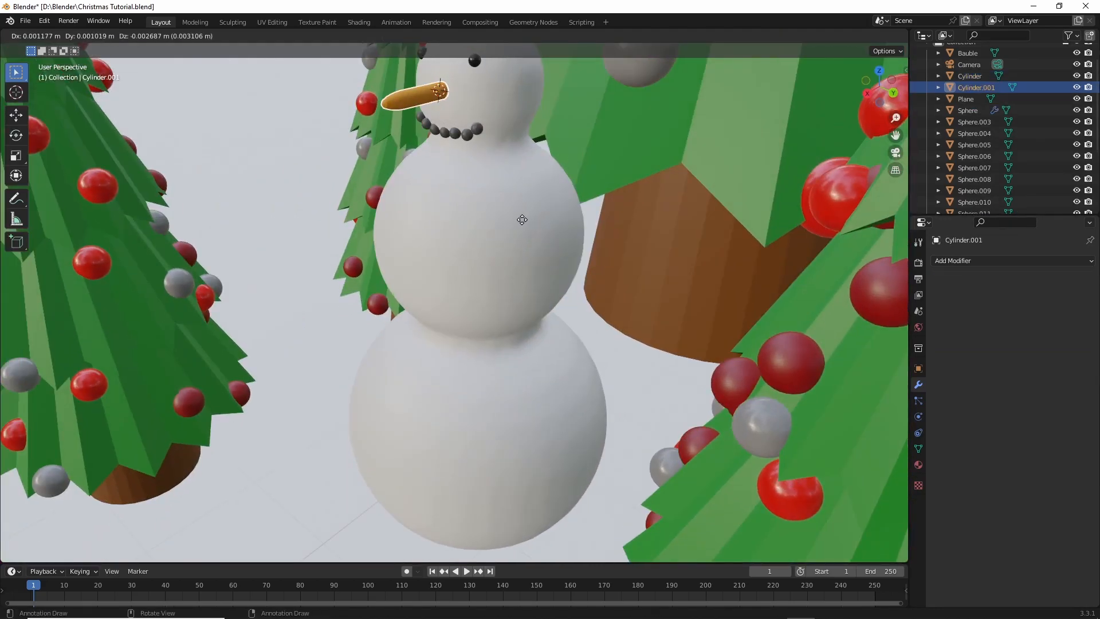
pyautogui.press('z')
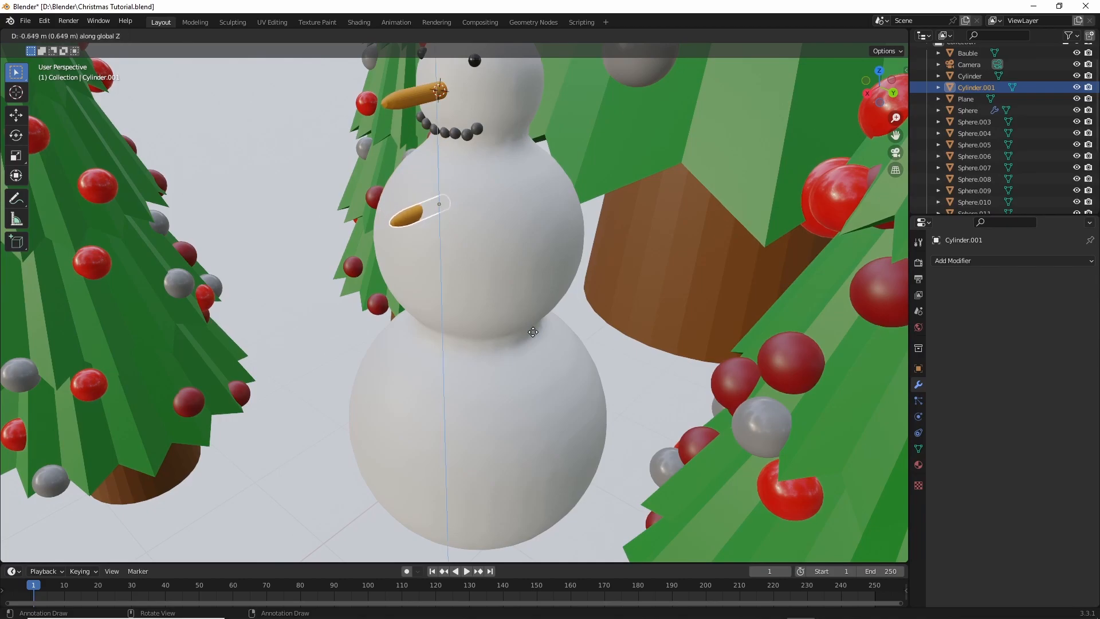
pyautogui.click(539, 349)
# Move the duplicated carrot sideways along global Y in the negative direction, towards the side of the middle section.
pyautogui.moveTo(538, 346); pyautogui.dragTo(595, 318, button='middle')
pyautogui.press('g')
pyautogui.press('y')
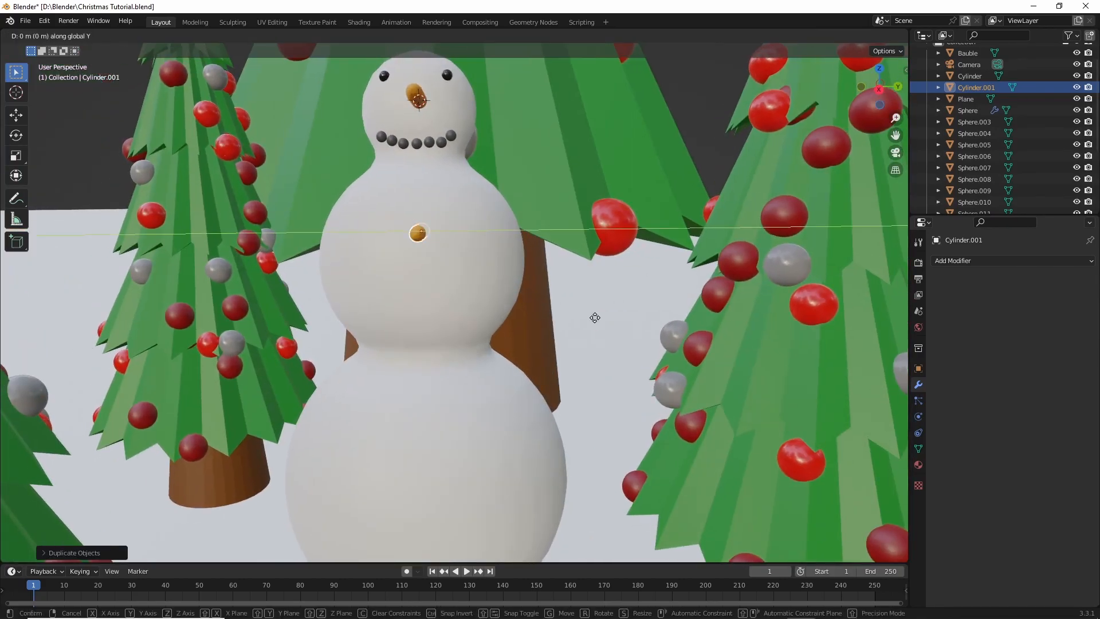
pyautogui.click(497, 316)
# Push the duplicated carrot about 0.4 m back along global X and shift it about 0.06 m further along negative Y.
pyautogui.moveTo(498, 314); pyautogui.dragTo(631, 360, button='middle')
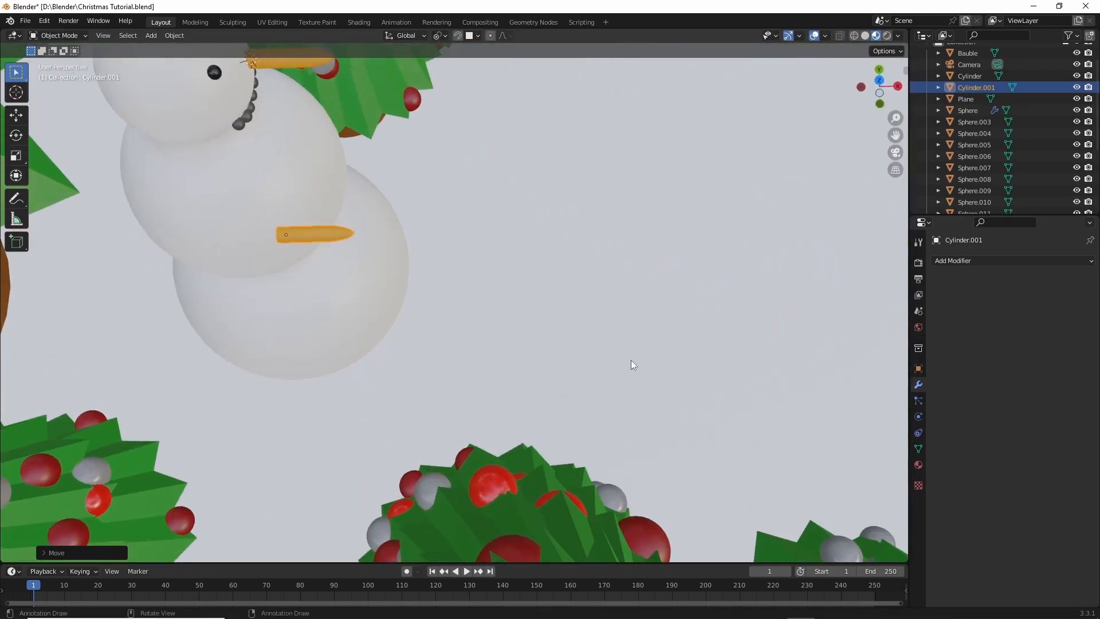
pyautogui.press('g')
pyautogui.press('x')
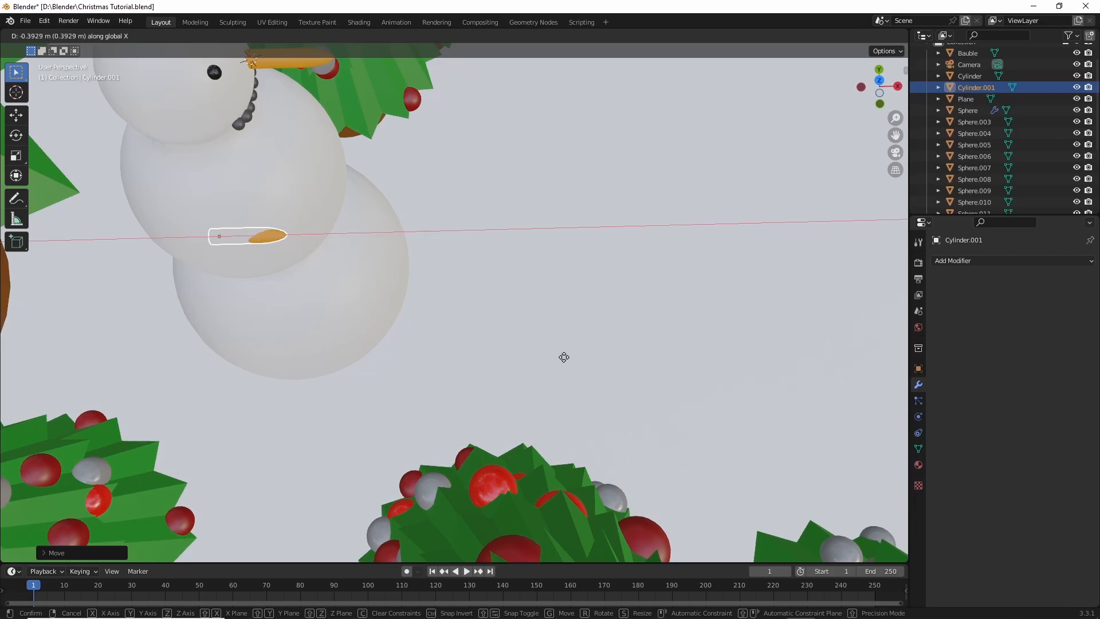
pyautogui.click(559, 357)
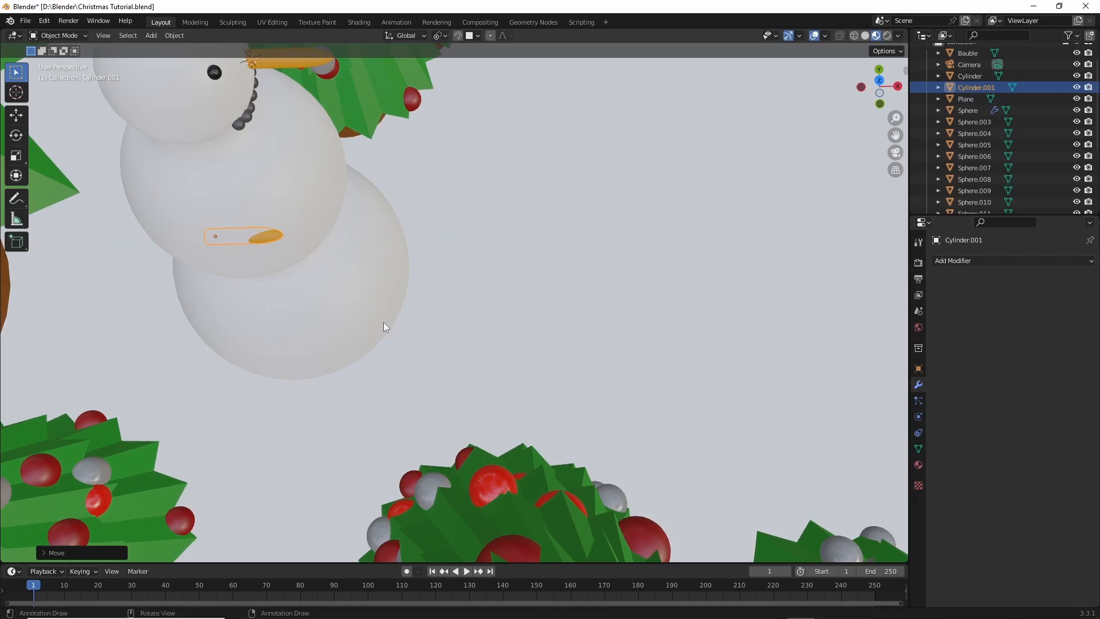
pyautogui.press('g')
pyautogui.press('y')
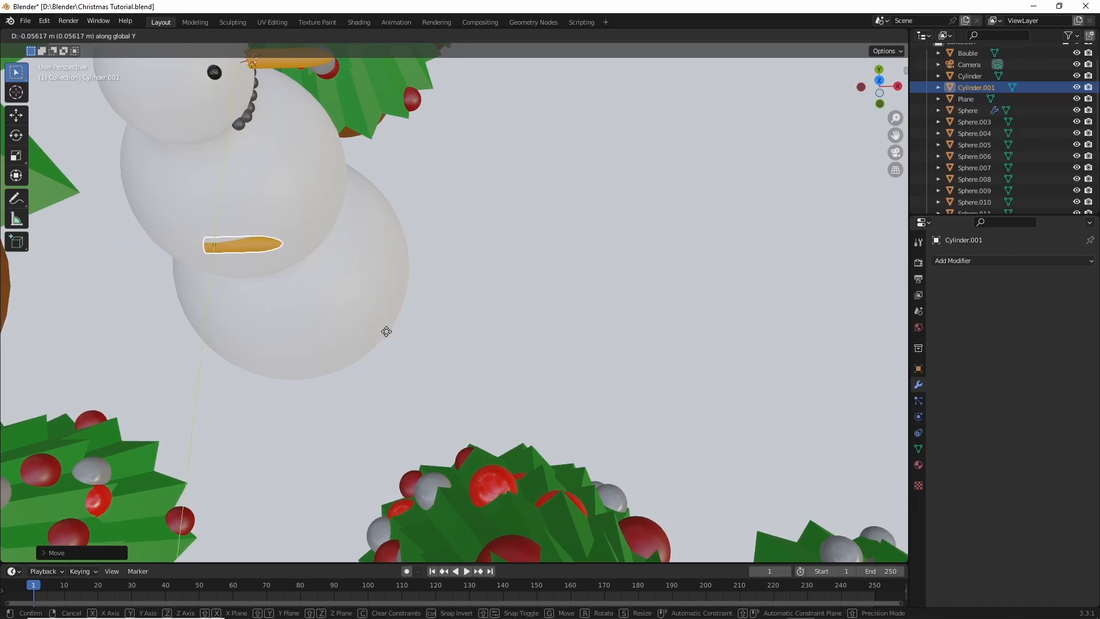
pyautogui.click(388, 332)
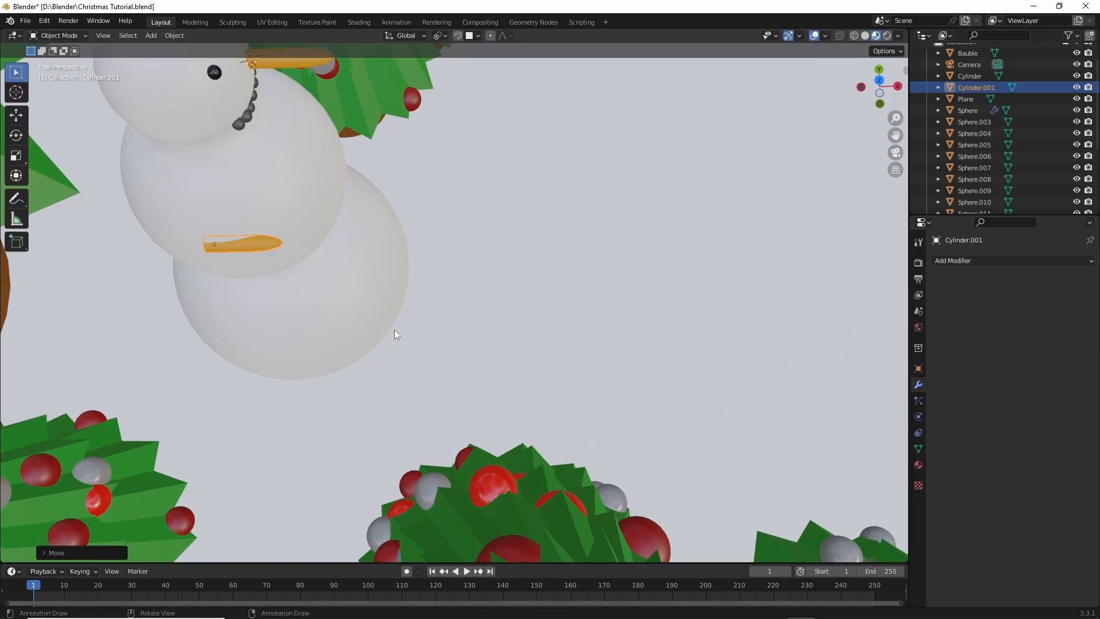
# Rotate the duplicated carrot -90° about global Z so it points sideways out of the snowman's middle section.
pyautogui.press('r')
pyautogui.write('z-0')
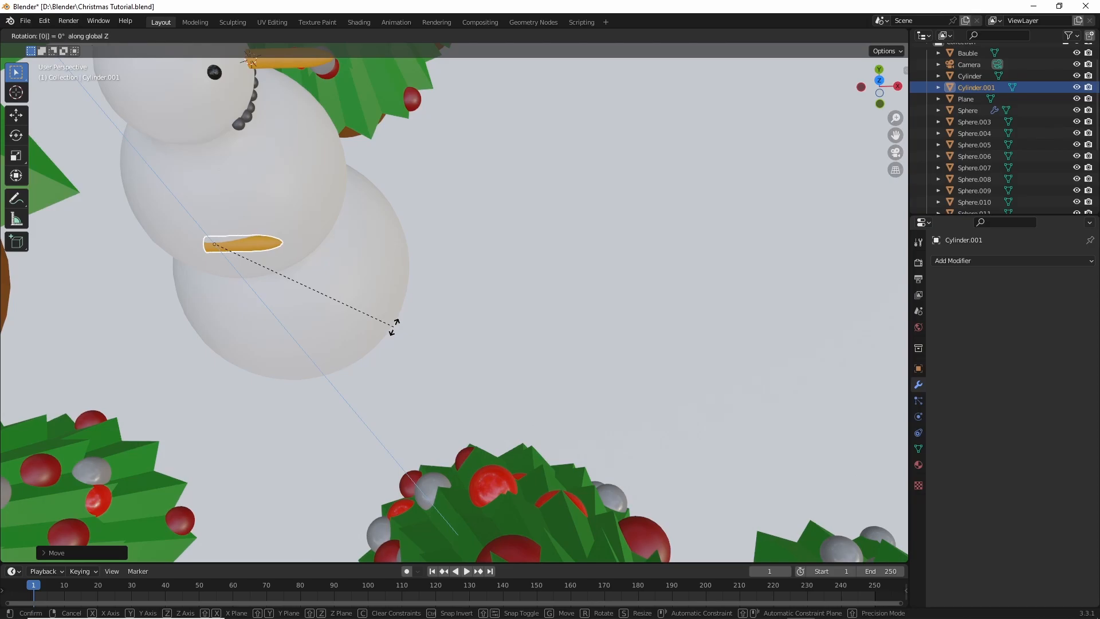
pyautogui.press('BackSpace')
pyautogui.press('BackSpace')
pyautogui.write('-90')
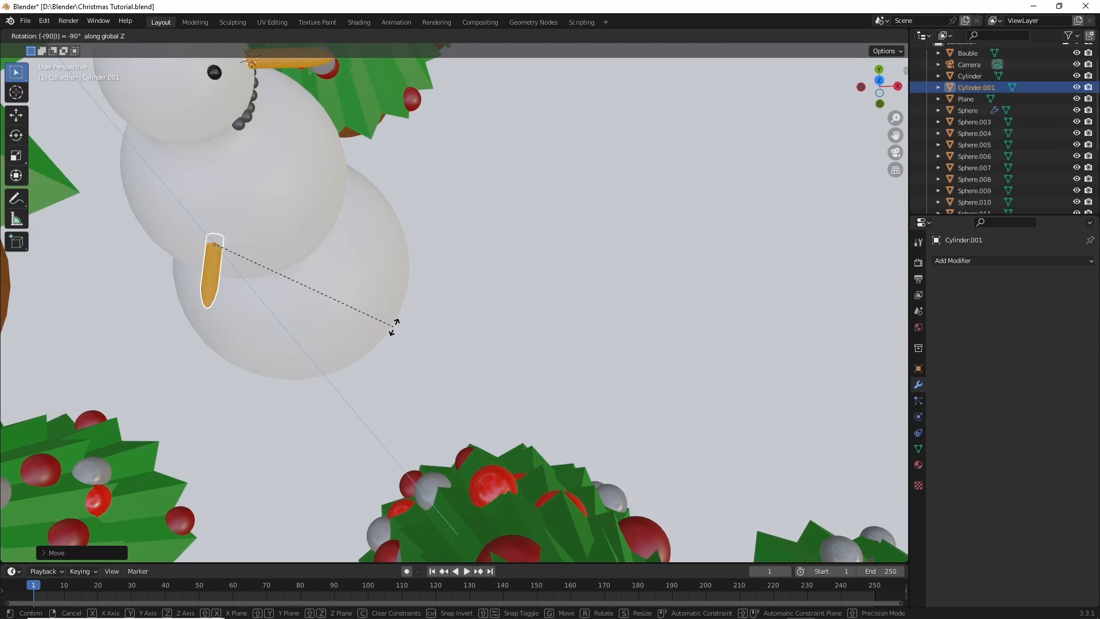
pyautogui.press('Return')
# Tilt the arm upward by about 35° around global X and shift it slightly outward along negative global Y.
pyautogui.moveTo(415, 297); pyautogui.dragTo(350, 225, button='middle')
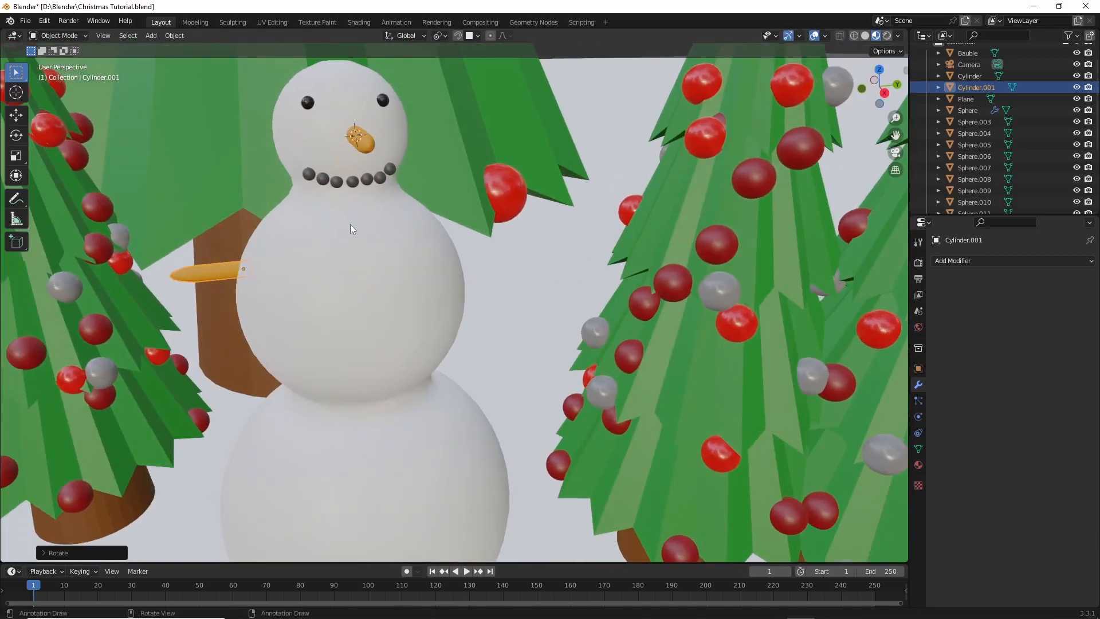
pyautogui.press('r')
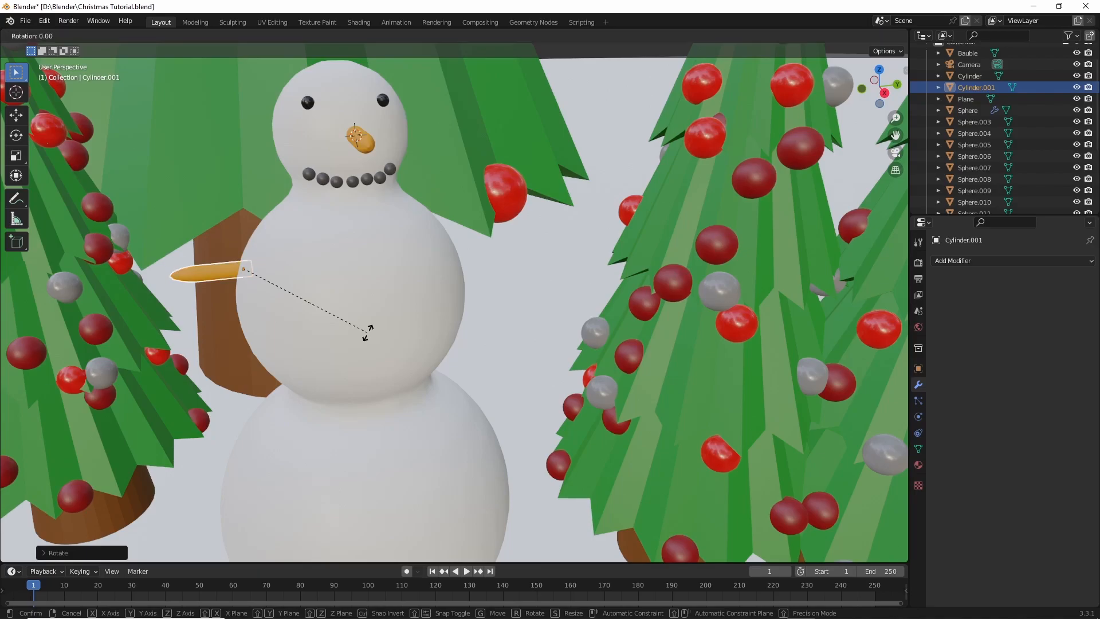
pyautogui.press('x')
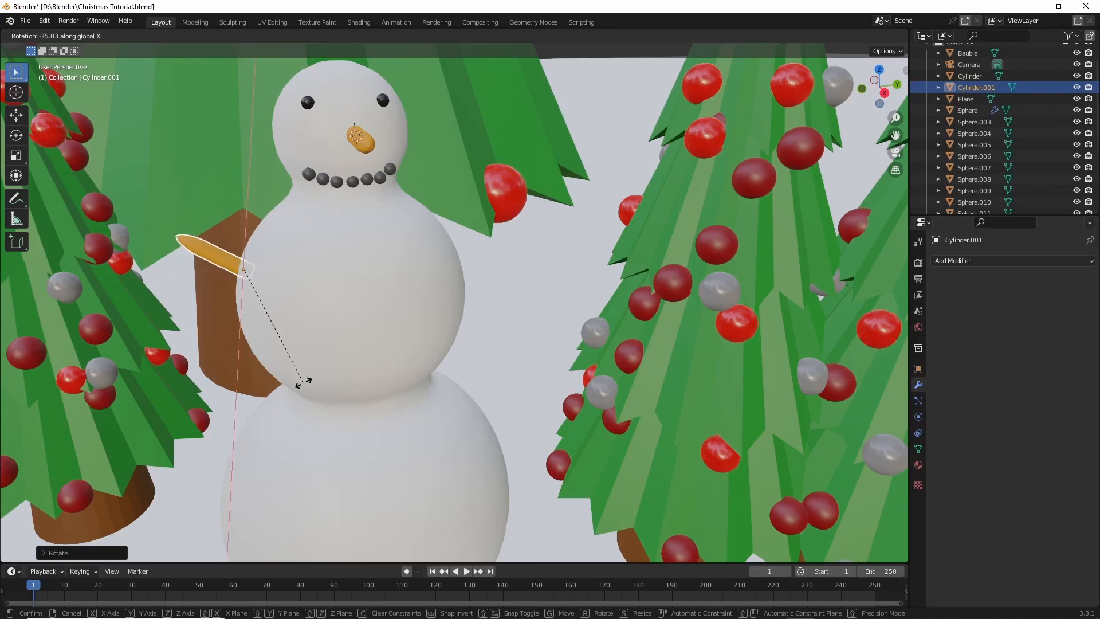
pyautogui.click(299, 389)
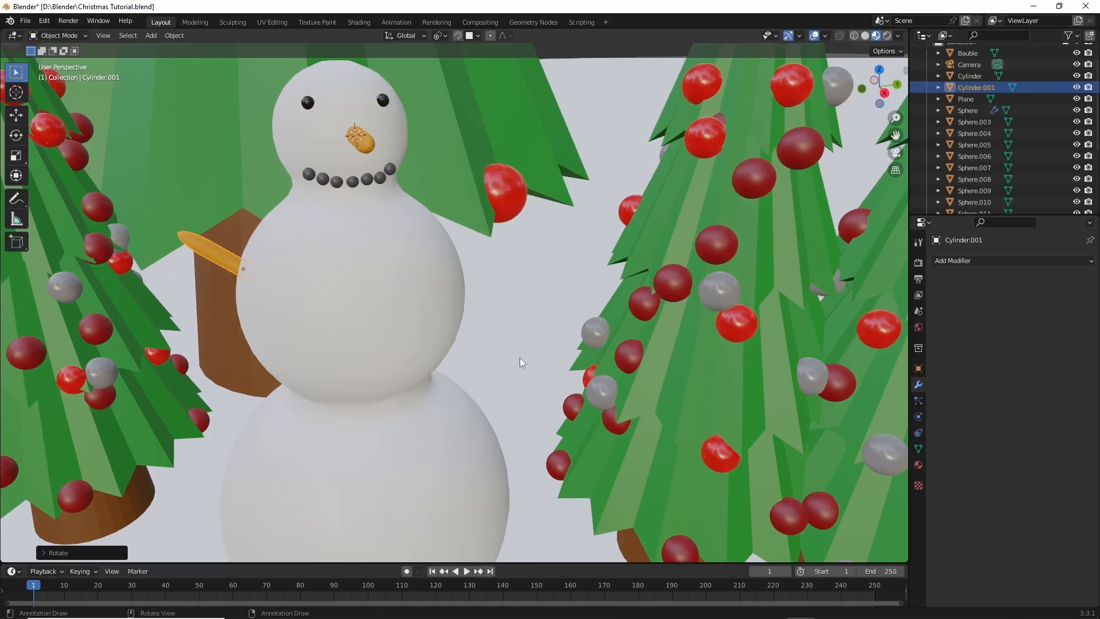
pyautogui.press('g')
pyautogui.press('y')
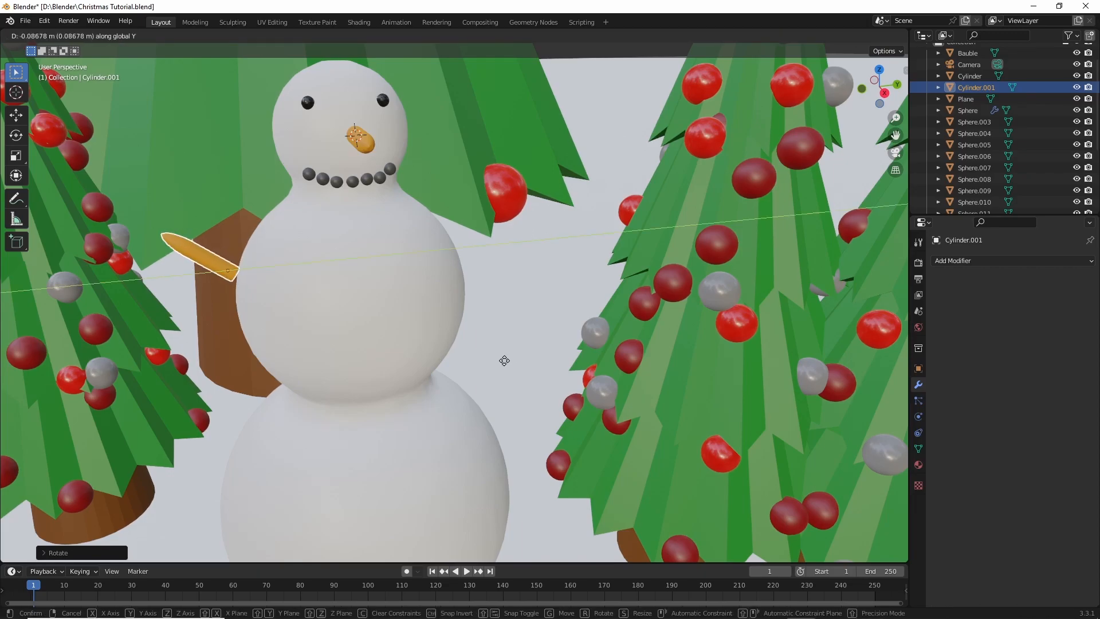
pyautogui.click(511, 361)
# Lengthen the arm by moving its outer vertices outward along local Z without proportional editing, and display the arm's material settings.
pyautogui.moveTo(512, 359); pyautogui.dragTo(220, 294, button='middle')
pyautogui.press('Tab')
pyautogui.moveTo(136, 203); pyautogui.dragTo(209, 265)
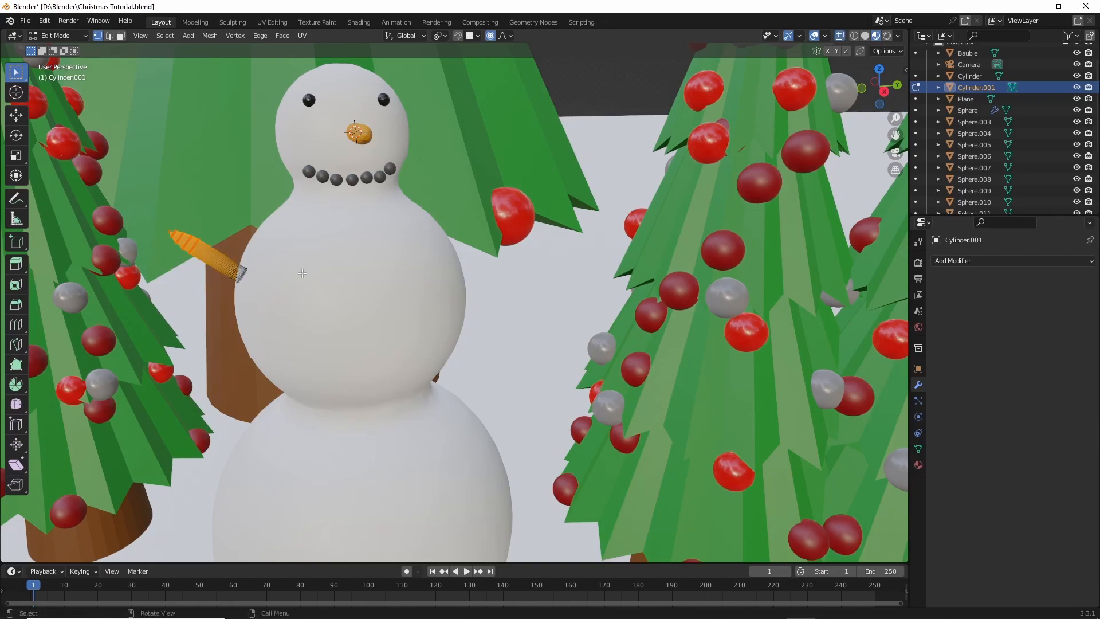
pyautogui.press('g')
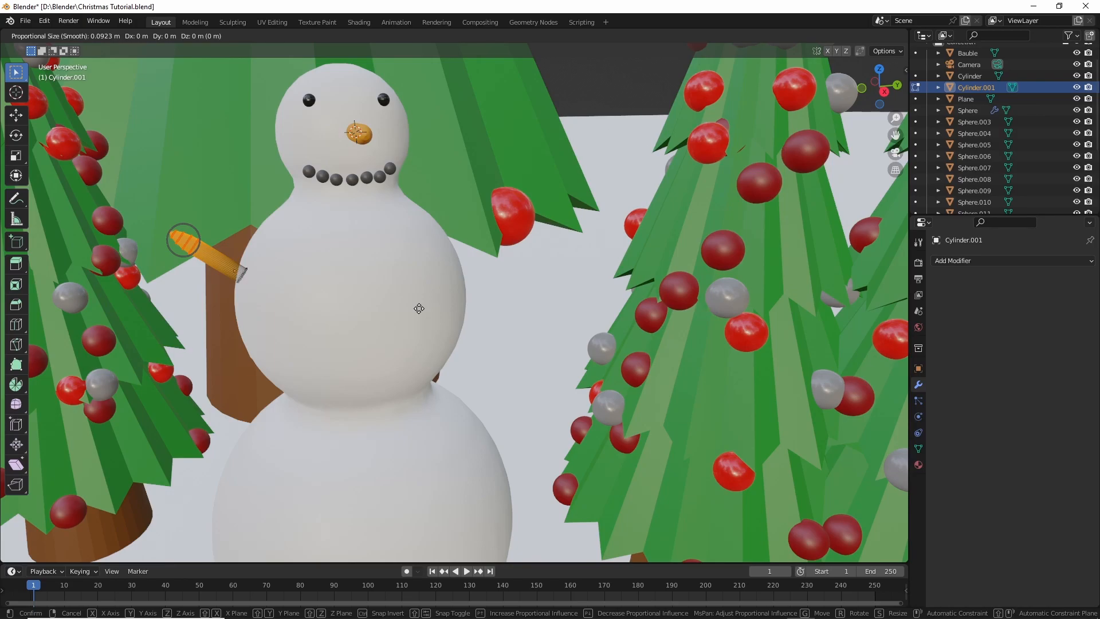
pyautogui.press('Escape')
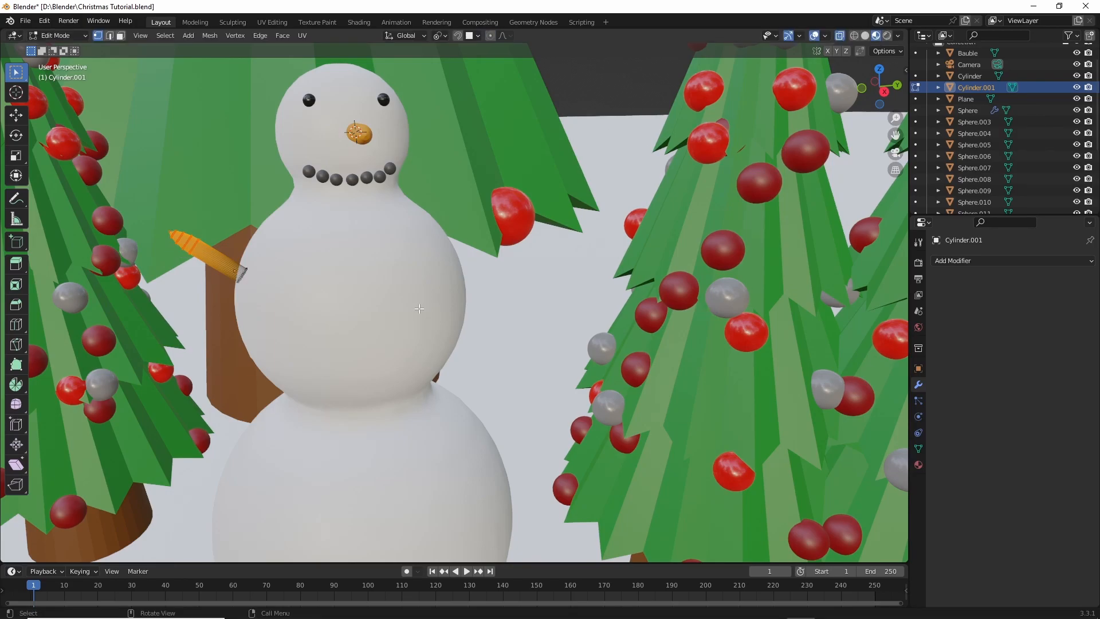
pyautogui.press('g')
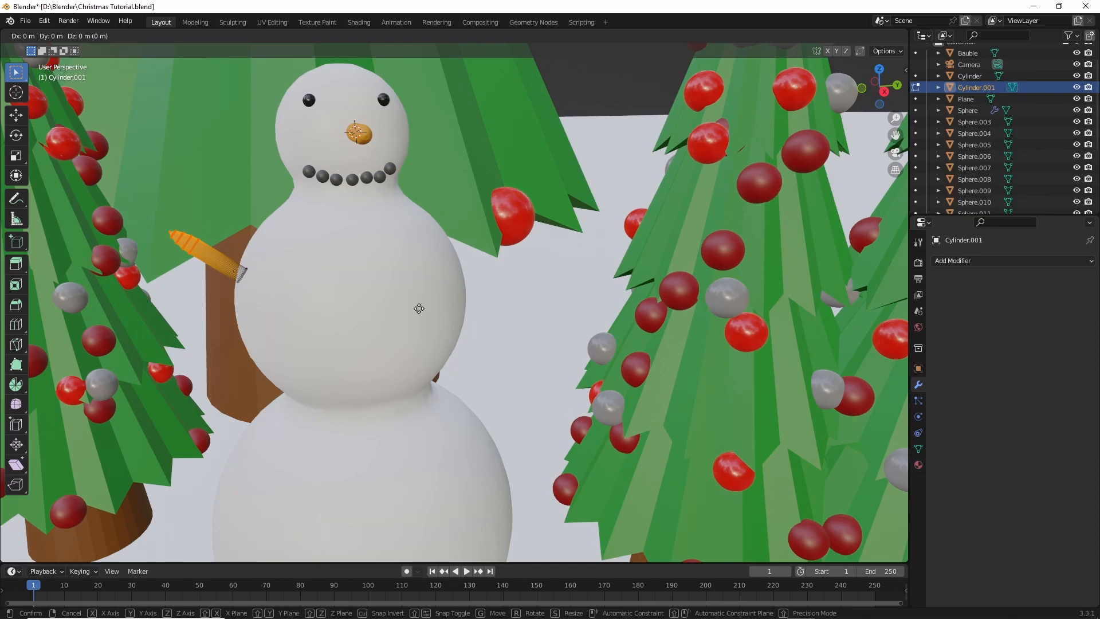
pyautogui.press('x')
pyautogui.press('x')
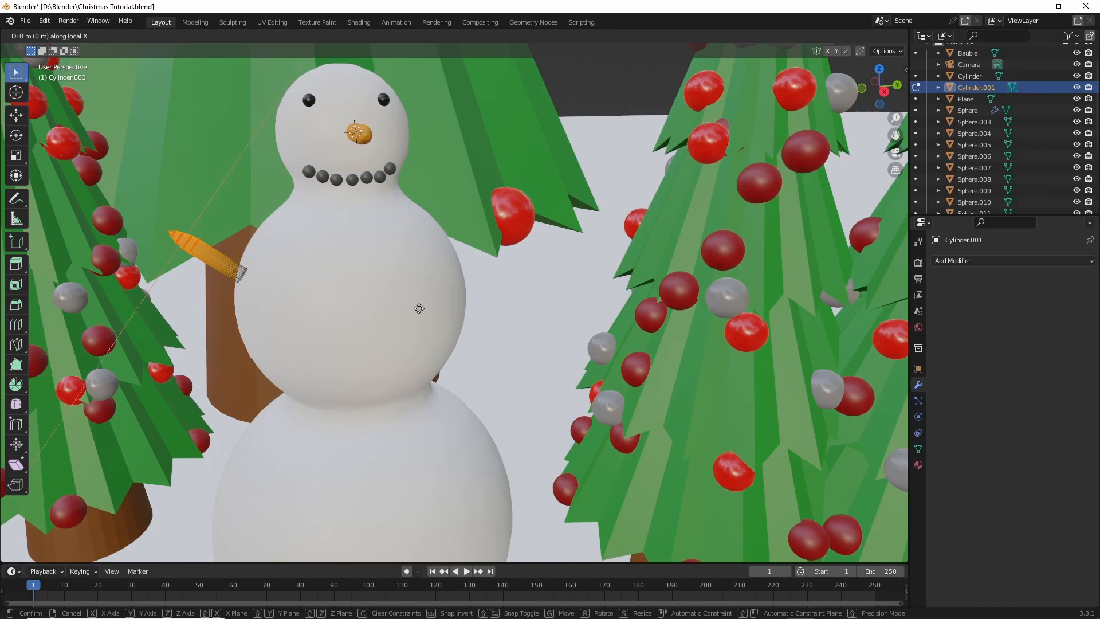
pyautogui.press('z')
pyautogui.press('z')
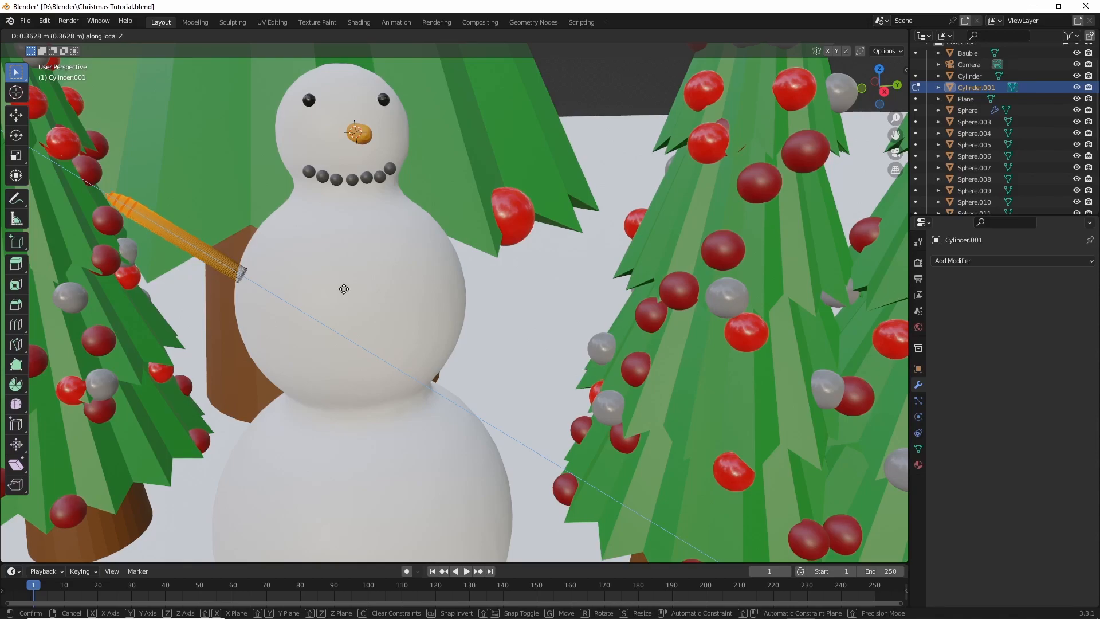
pyautogui.click(306, 271)
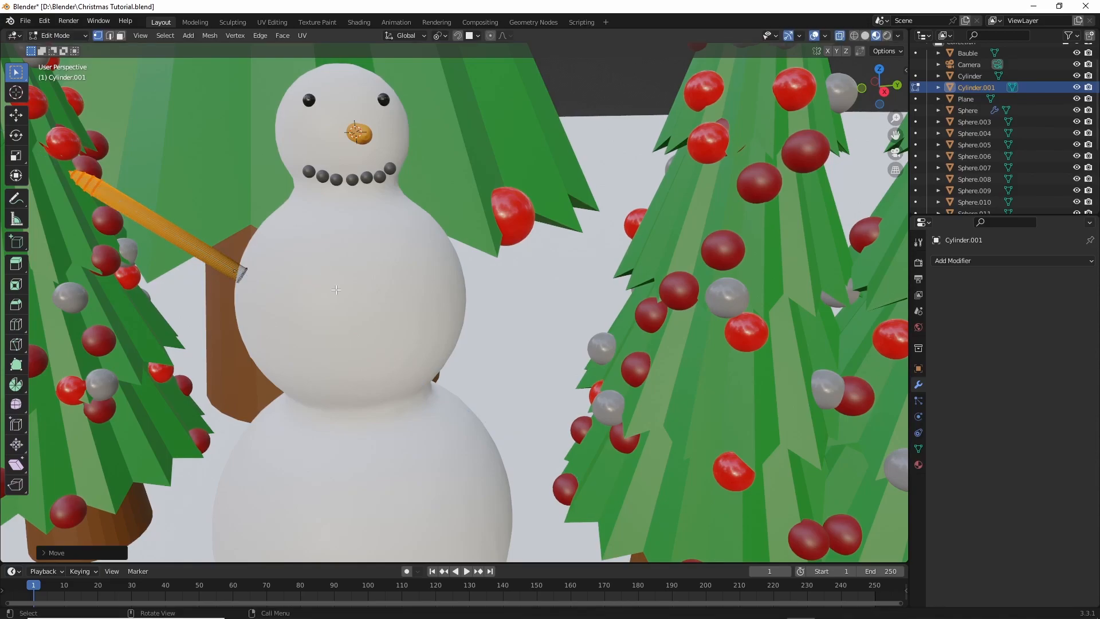
pyautogui.press('Tab')
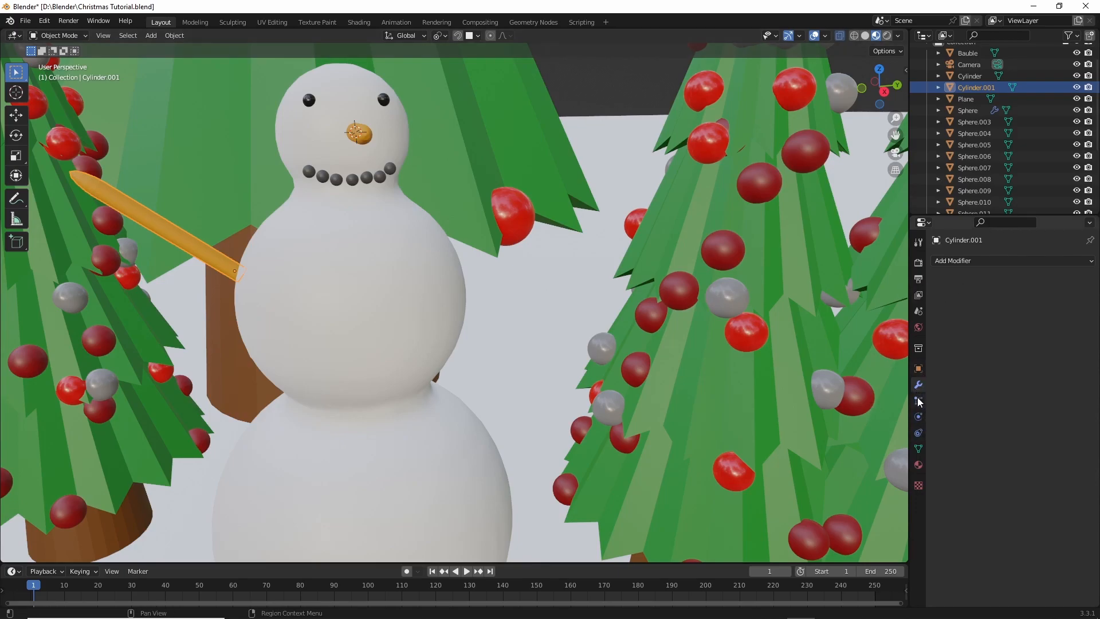
pyautogui.click(919, 465)
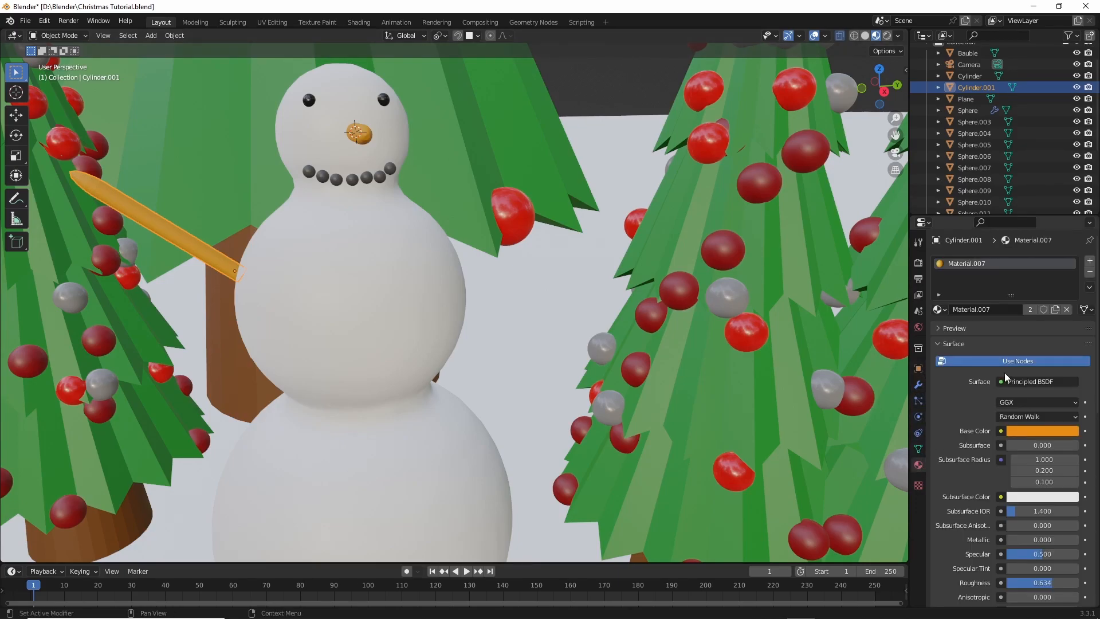
pyautogui.click(1038, 432)
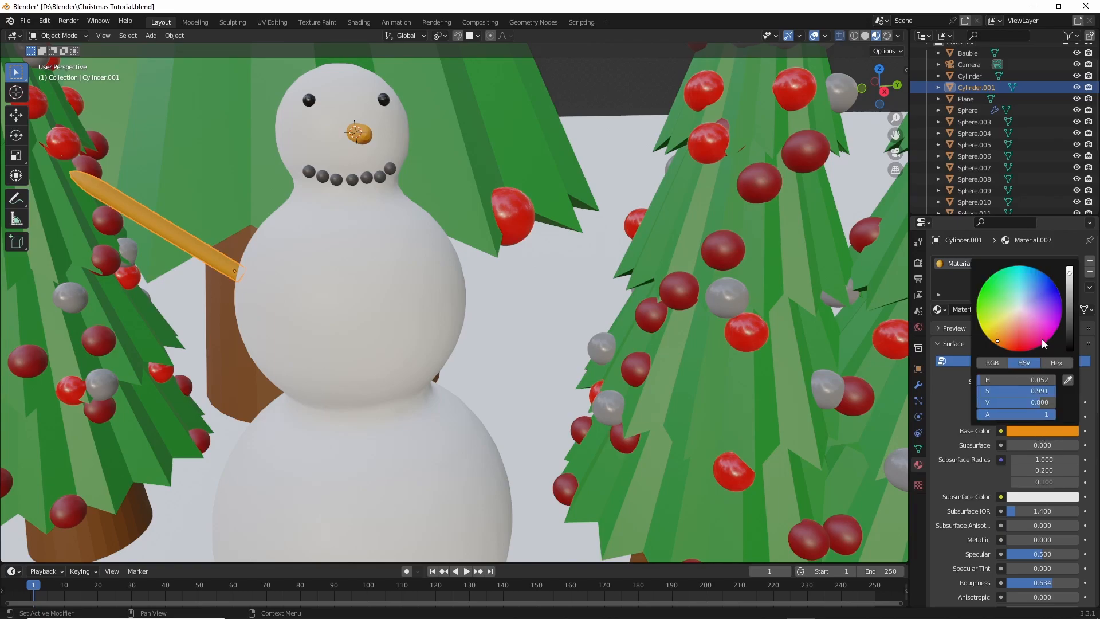
pyautogui.click(1069, 311)
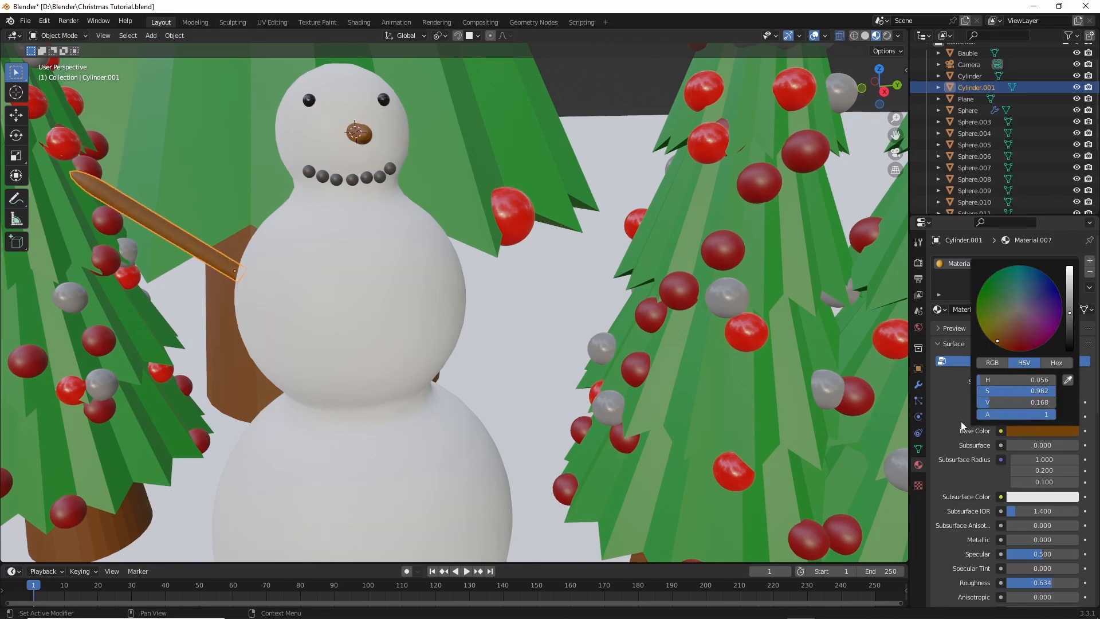
pyautogui.moveTo(281, 249); pyautogui.dragTo(279, 272, button='middle')
pyautogui.hotkey('ctrl', 'z')
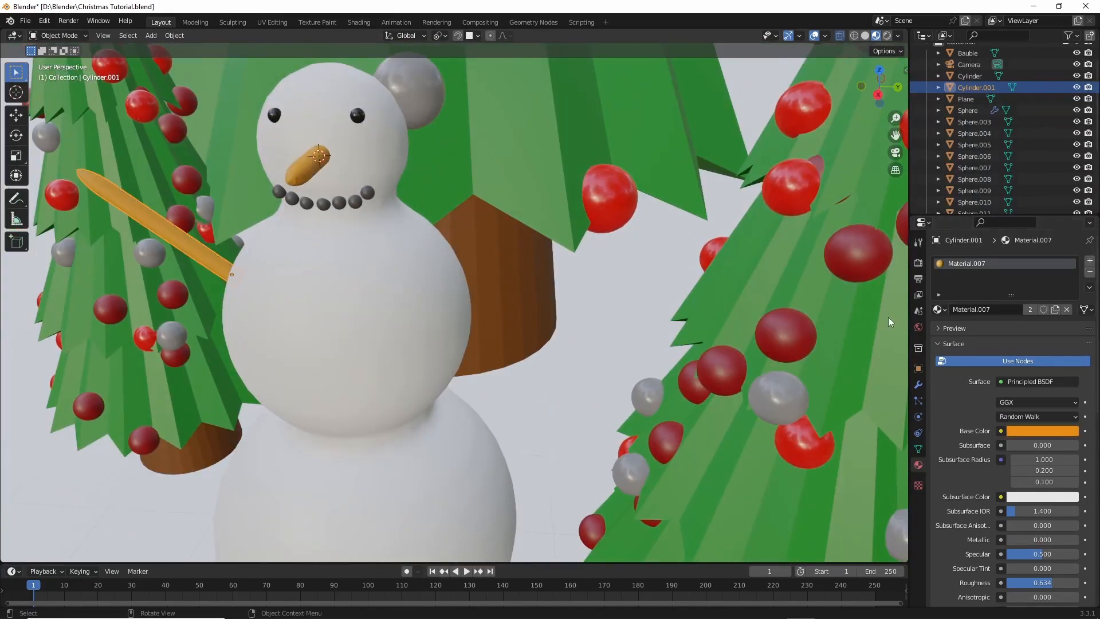
# Give the arm its own copy of the orange material and darken the copy's base color to brown.
pyautogui.click(1030, 309)
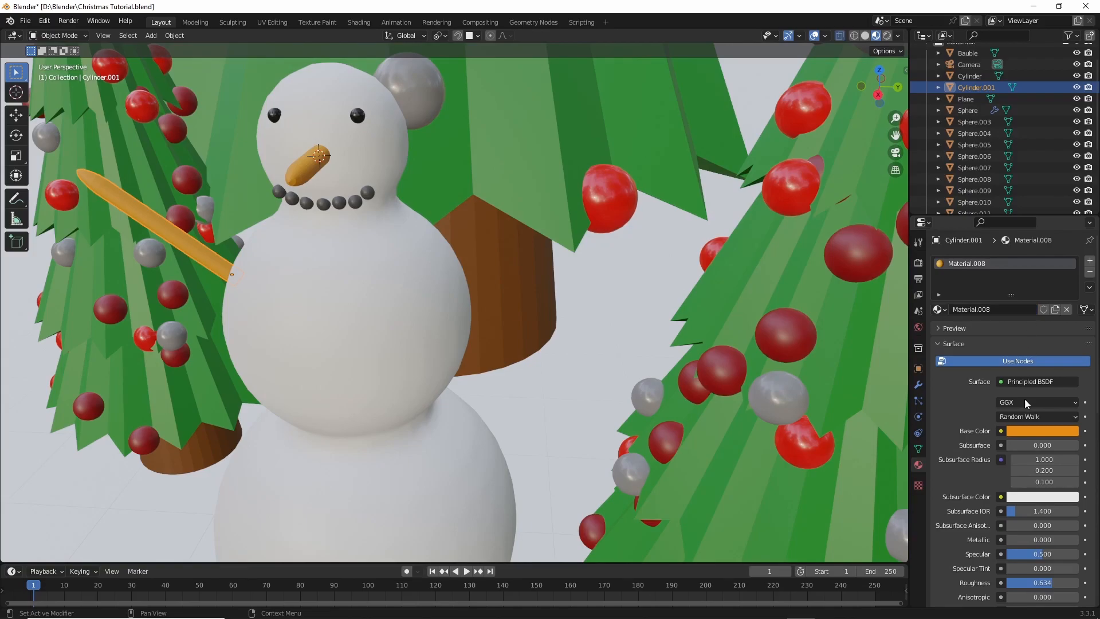
pyautogui.click(1027, 431)
pyautogui.click(1070, 309)
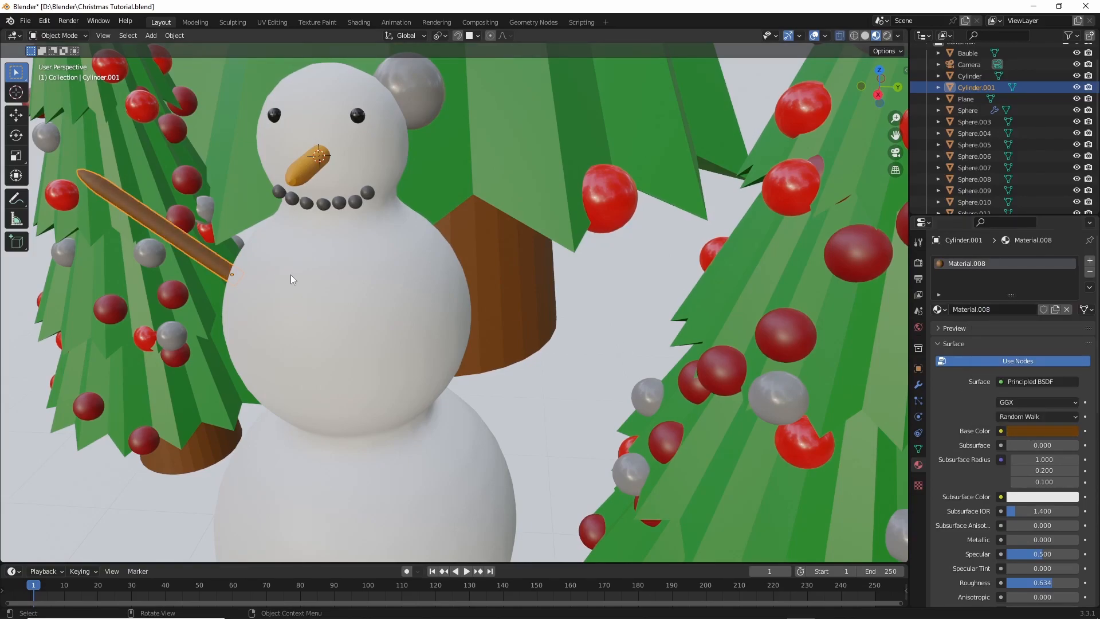
# Duplicate the brown arm and move the copy about 1.3 m along global Y to the opposite side of the body.
pyautogui.moveTo(285, 275); pyautogui.dragTo(323, 253, button='middle')
pyautogui.hotkey('shift', 'd')
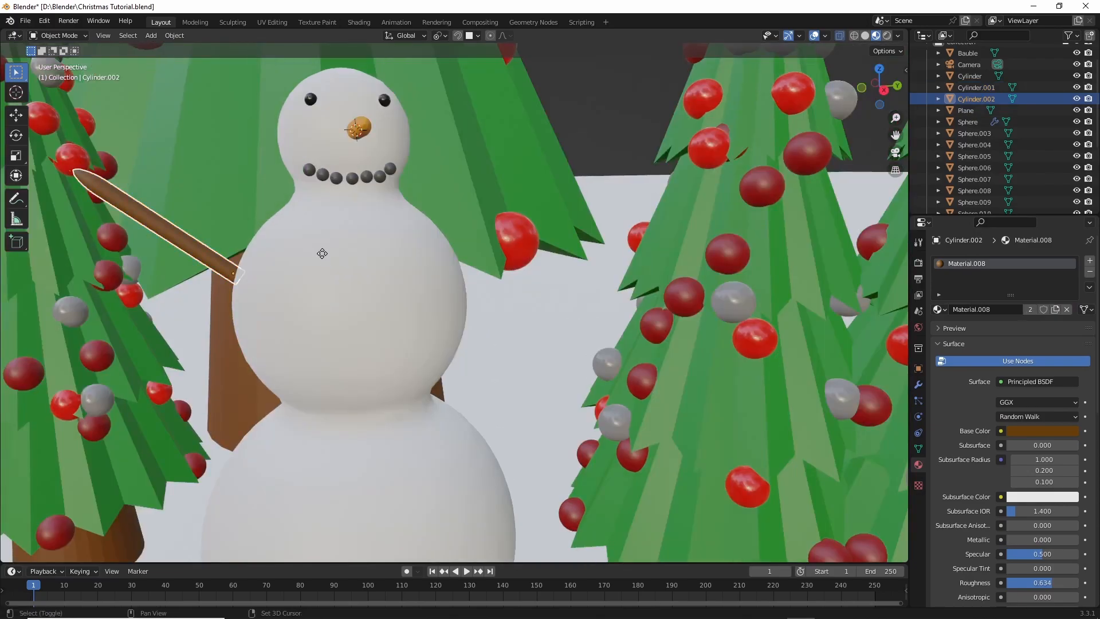
pyautogui.press('y')
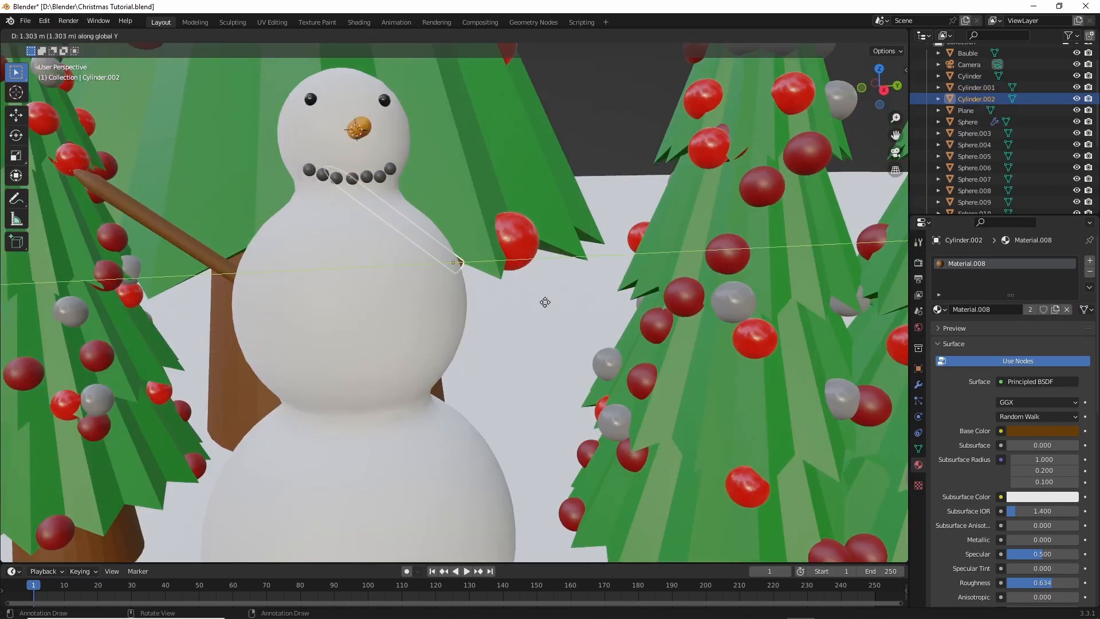
pyautogui.click(545, 302)
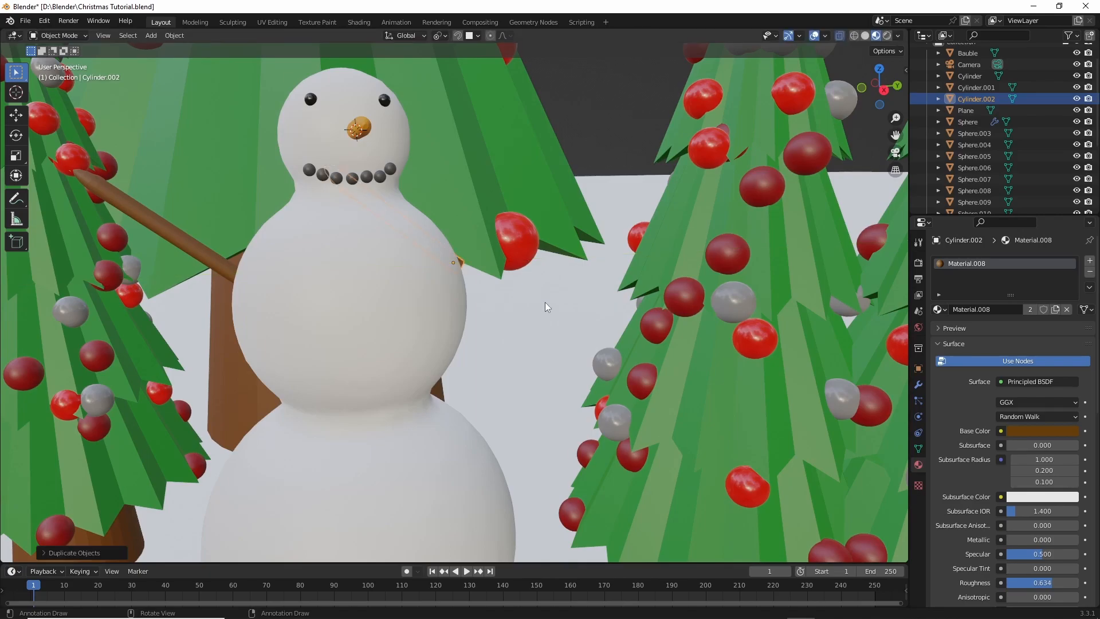
# Rotate the second arm about global X to point up and outward, and slide it about 0.13 m into the body along local Z.
pyautogui.press('r')
pyautogui.press('x')
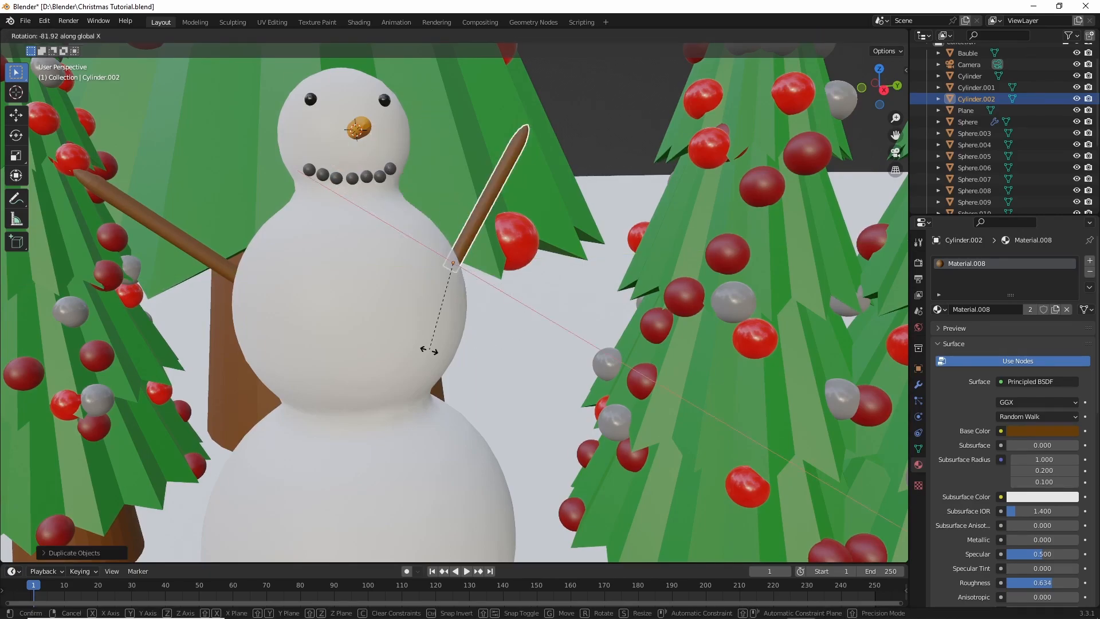
pyautogui.click(468, 336)
pyautogui.moveTo(468, 336); pyautogui.dragTo(507, 328, button='middle')
pyautogui.press('g')
pyautogui.press('z')
pyautogui.press('z')
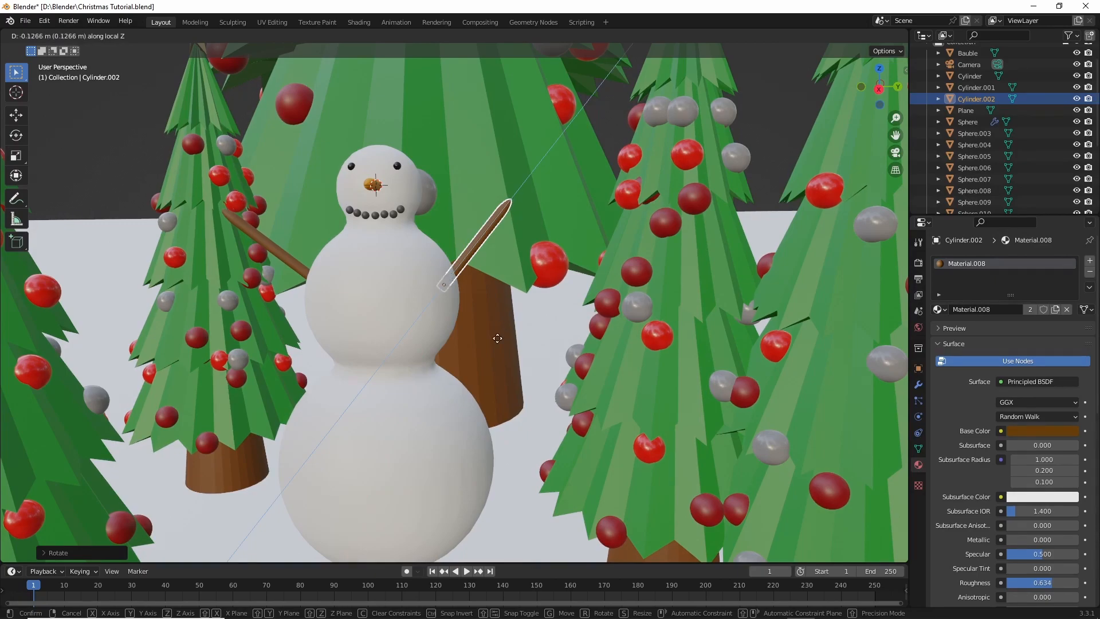
pyautogui.click(497, 335)
# Save the file and check the snowman with both arms through the scene camera.
pyautogui.moveTo(491, 314); pyautogui.dragTo(480, 280, button='middle')
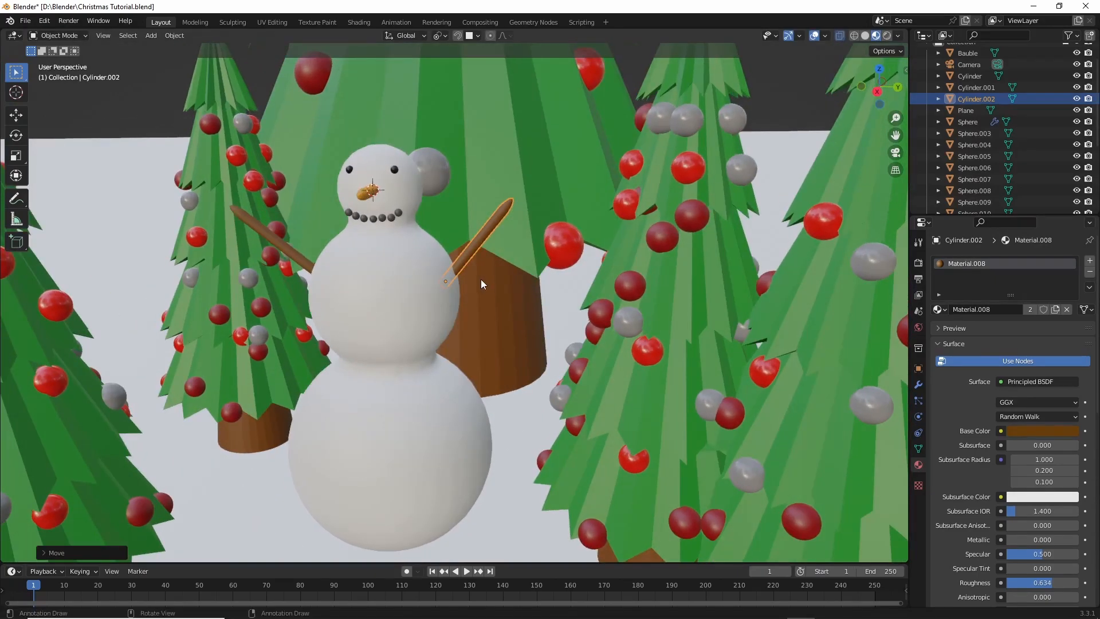
pyautogui.hotkey('ctrl', 's')
pyautogui.scroll(2, 490, 271)
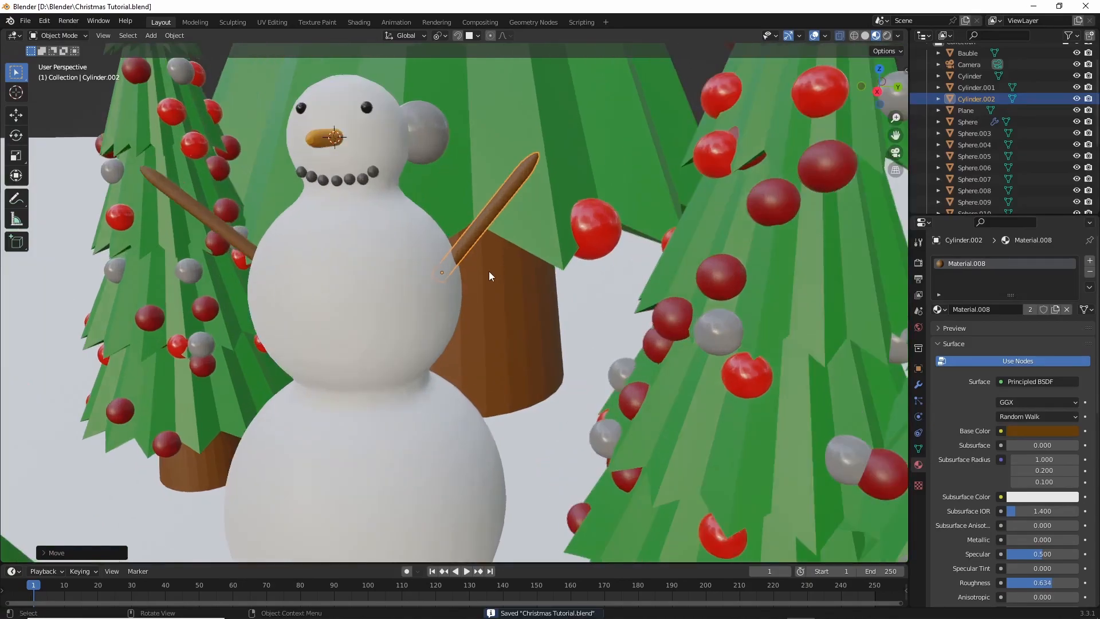
pyautogui.click(896, 153)
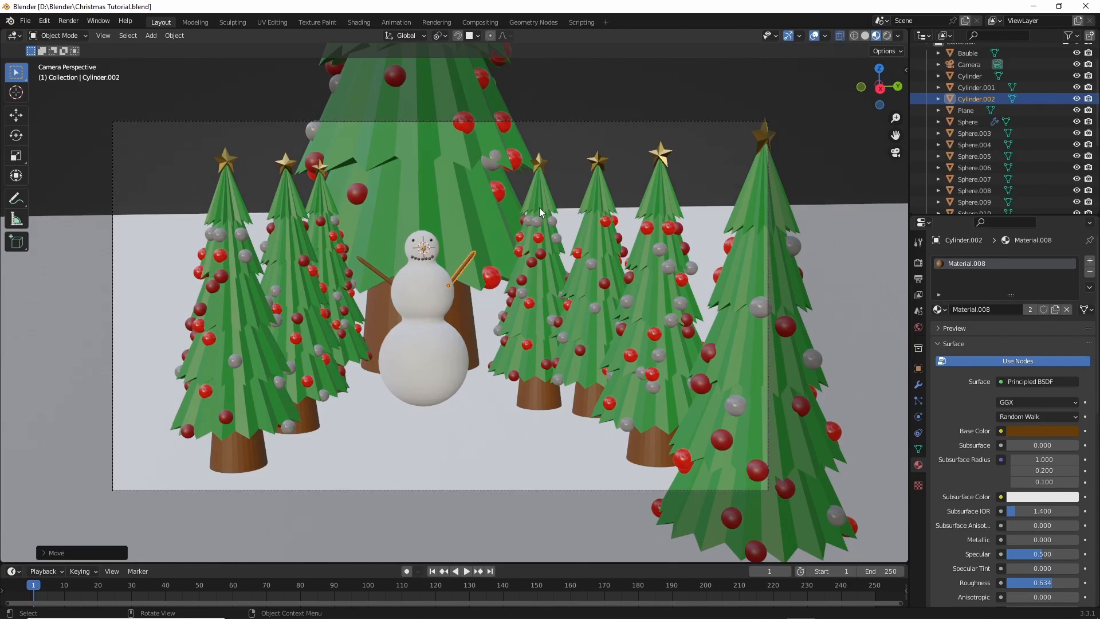
# Select the ground plane and create a new material for it.
pyautogui.moveTo(572, 408)
pyautogui.mouseDown(button='middle')
pyautogui.moveTo(548, 380)
pyautogui.moveTo(566, 403)
pyautogui.mouseUp(button='middle')
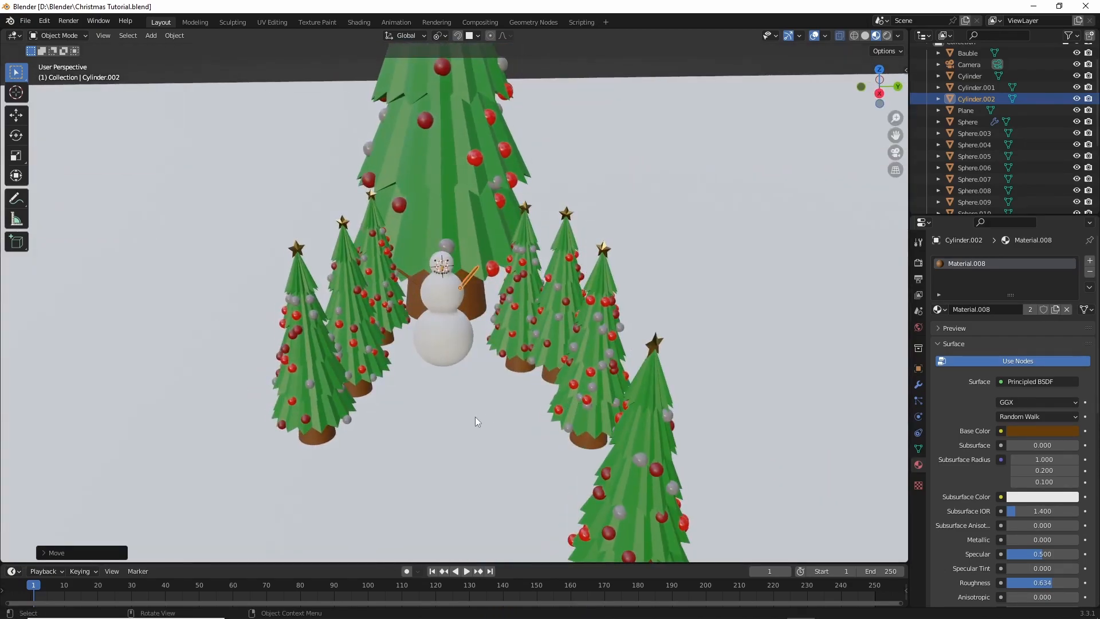
pyautogui.click(476, 417)
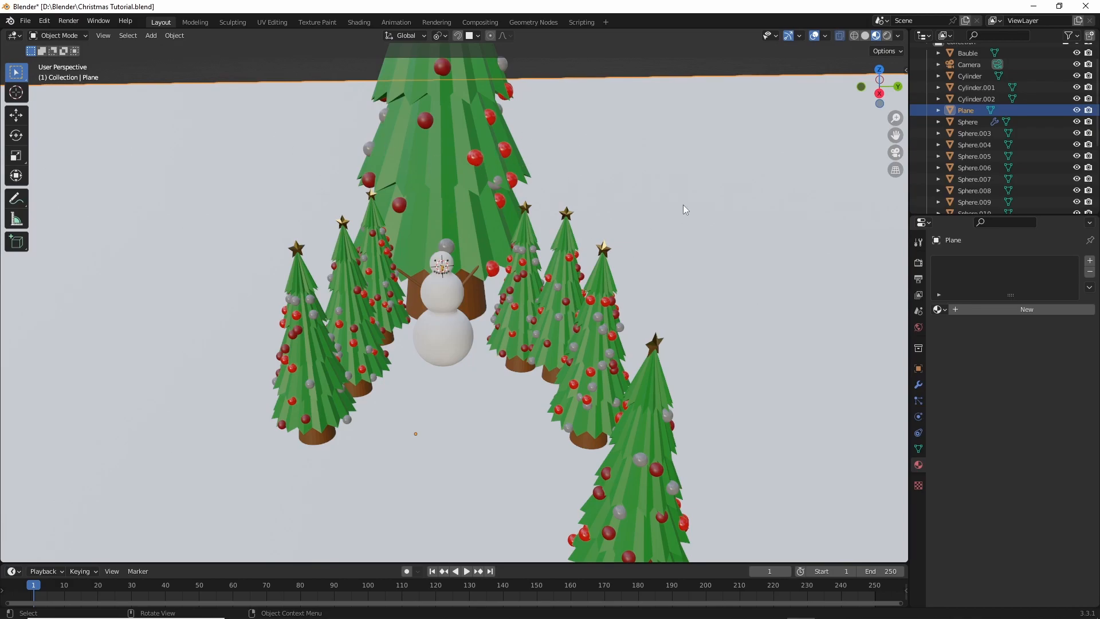
pyautogui.click(981, 309)
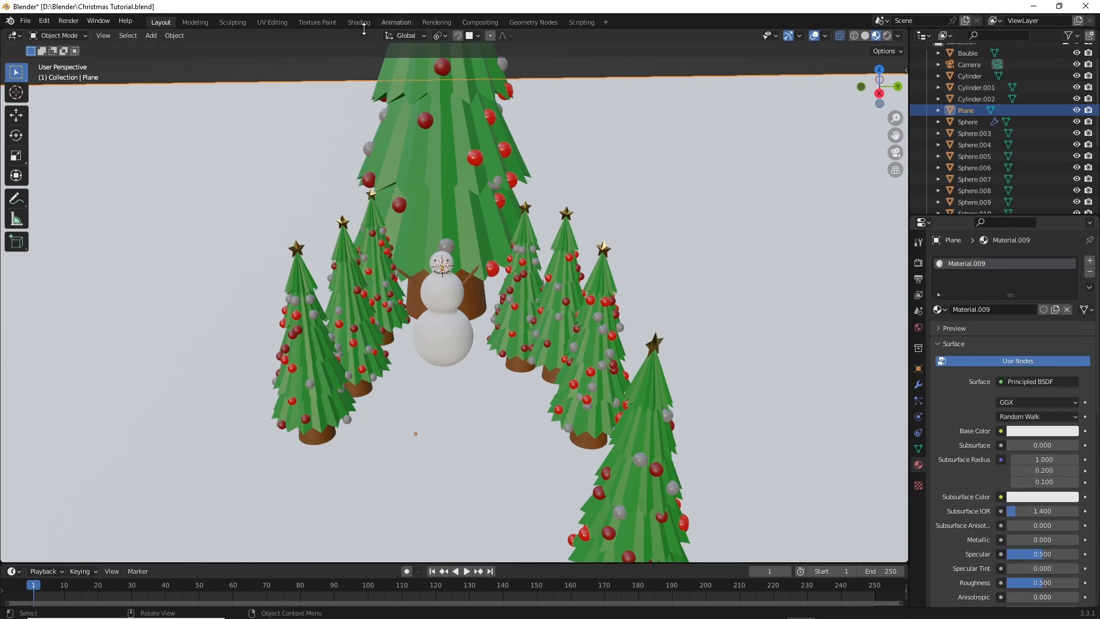
# Switch to the Shading workspace and bring the ground material's Principled BSDF and Material Output nodes into view.
pyautogui.click(359, 22)
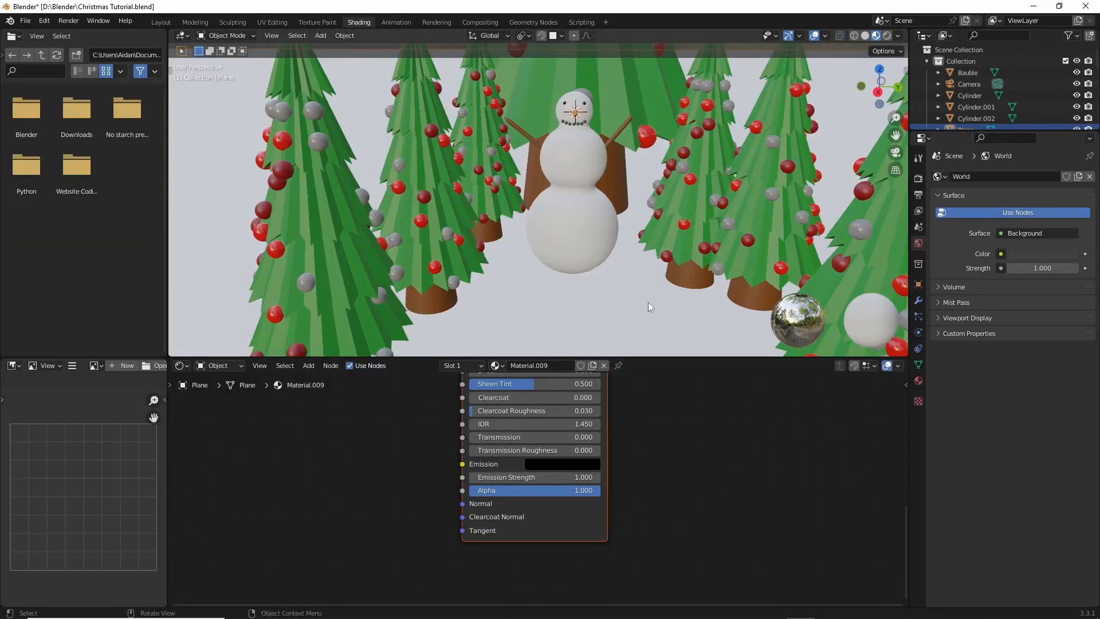
pyautogui.scroll(-3, 645, 203)
pyautogui.moveTo(645, 203)
pyautogui.mouseDown(button='middle')
pyautogui.moveTo(655, 191)
pyautogui.moveTo(644, 192)
pyautogui.mouseUp(button='middle')
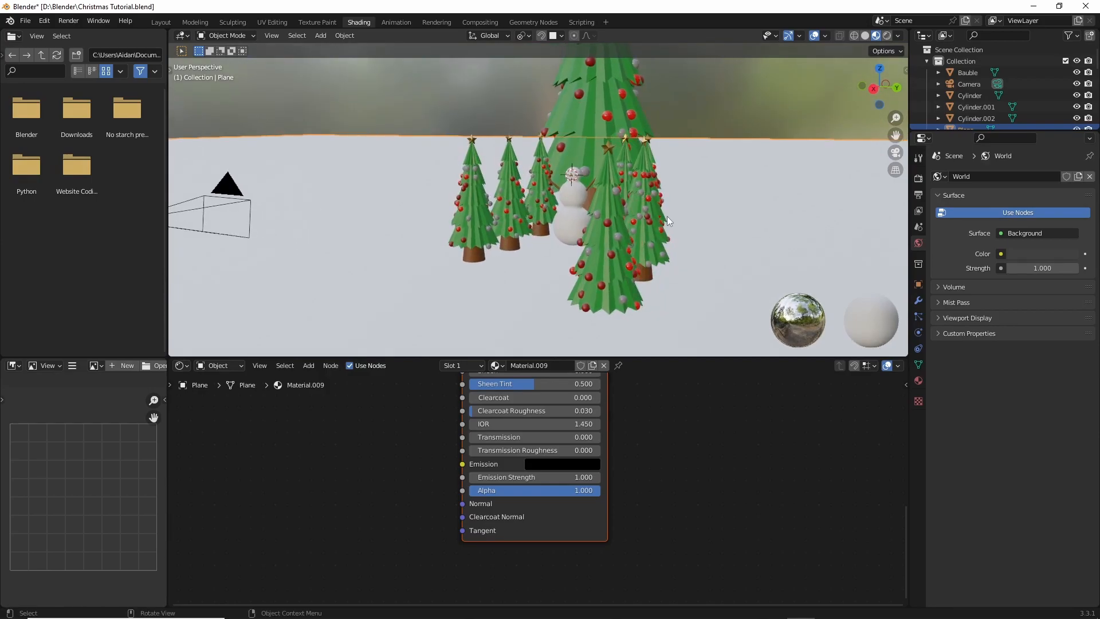
pyautogui.moveTo(736, 433); pyautogui.dragTo(717, 462, button='middle')
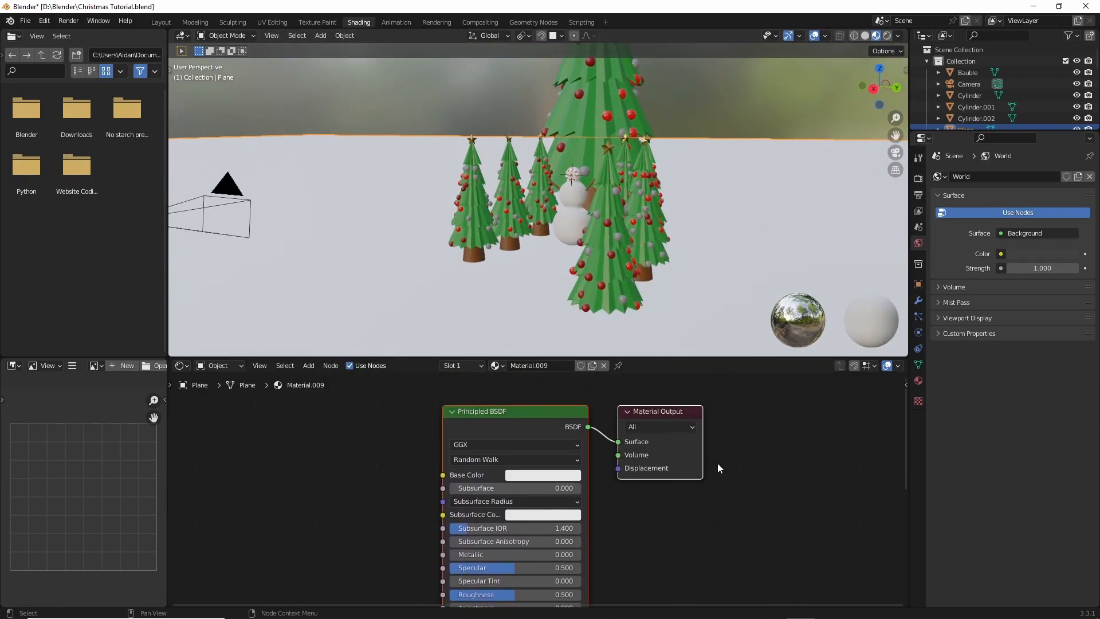
# Darken the ground material's base color to a light grey and connect a new Bump node to the Principled BSDF's Normal input.
pyautogui.click(525, 479)
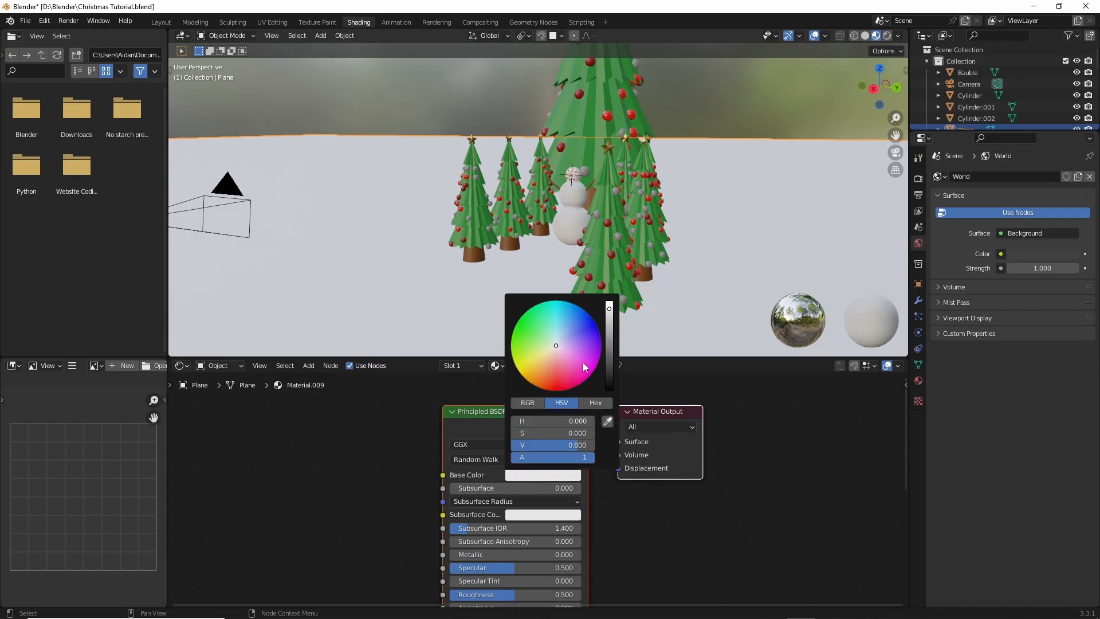
pyautogui.click(609, 323)
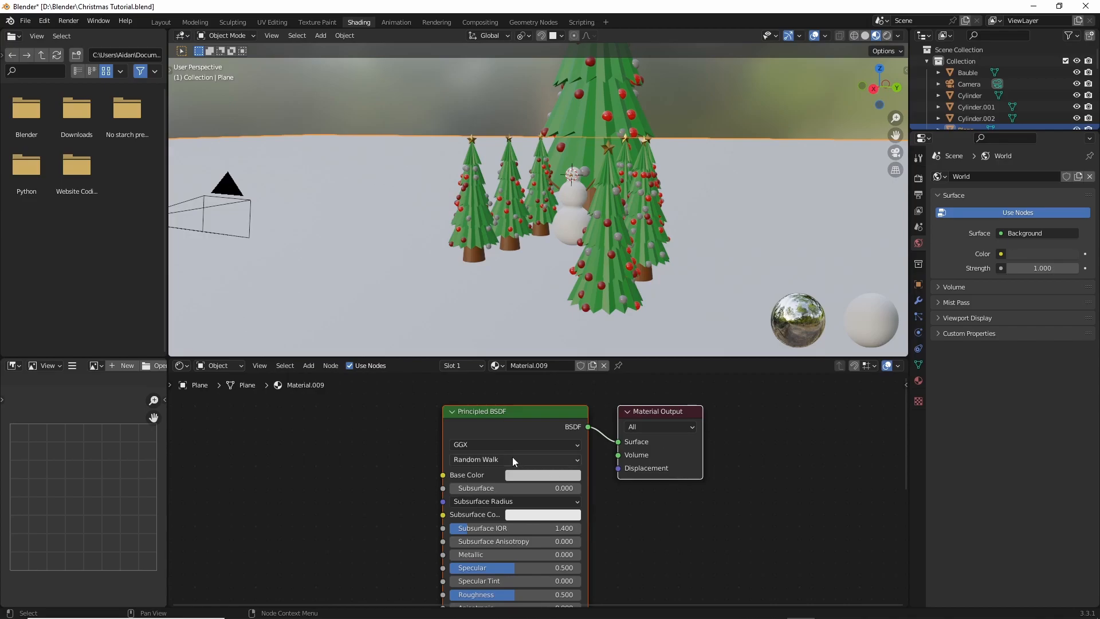
pyautogui.scroll(-8, 414, 483)
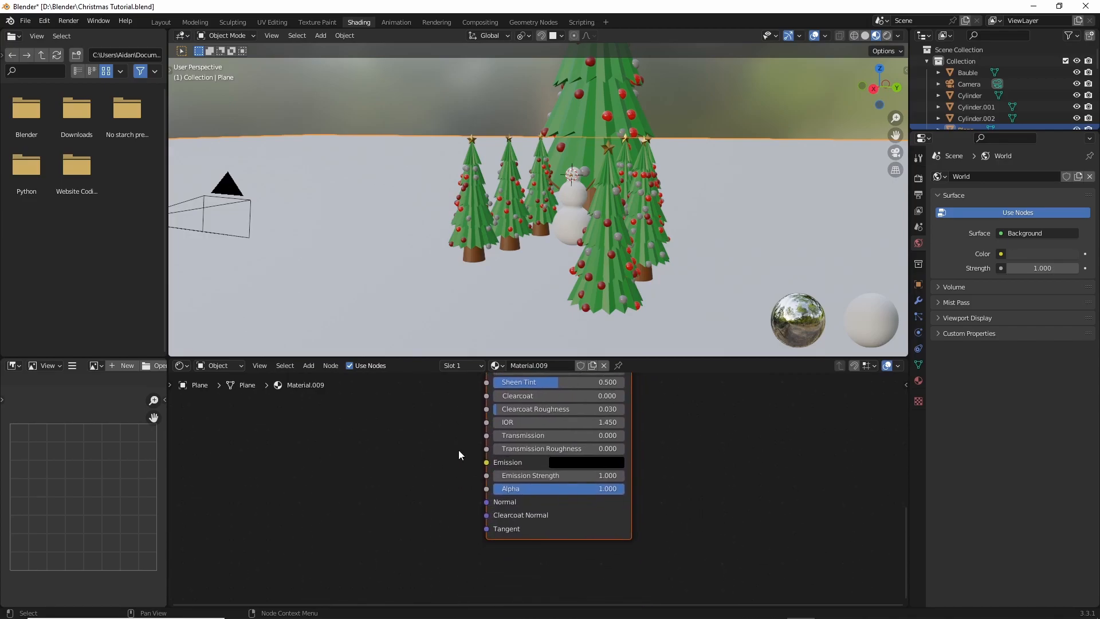
pyautogui.hotkey('shift', 'a')
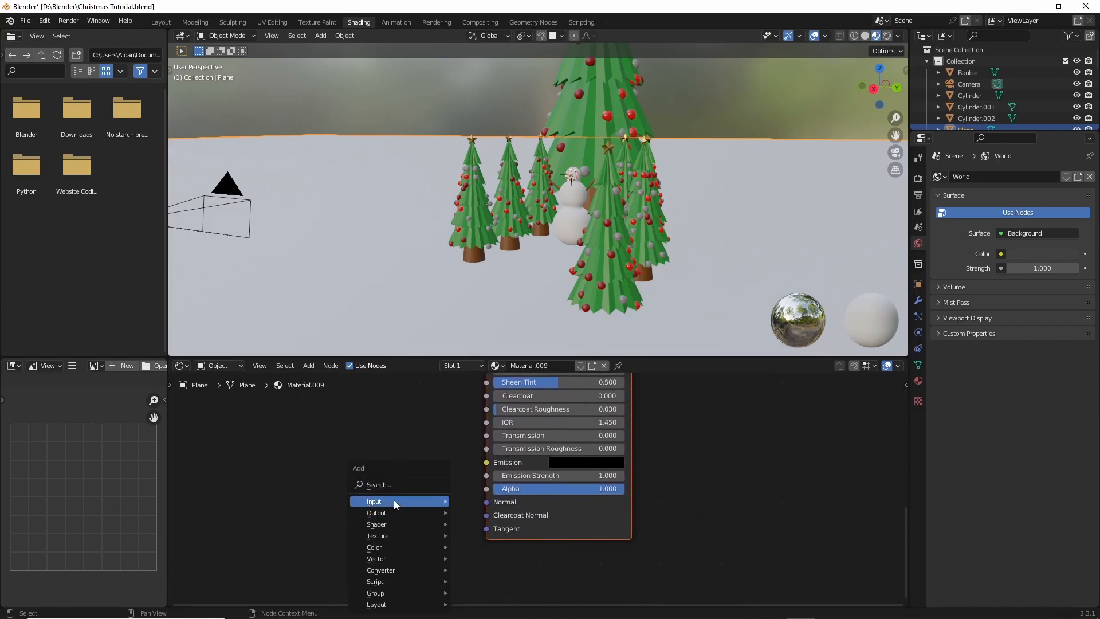
pyautogui.click(387, 485)
pyautogui.write('bum')
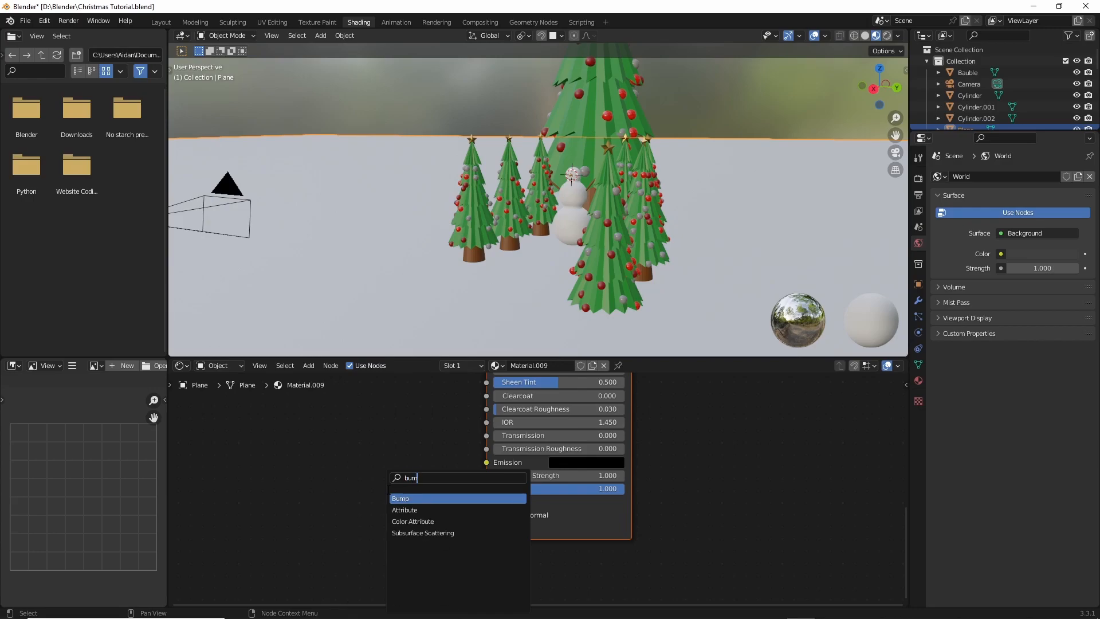
pyautogui.press('Return')
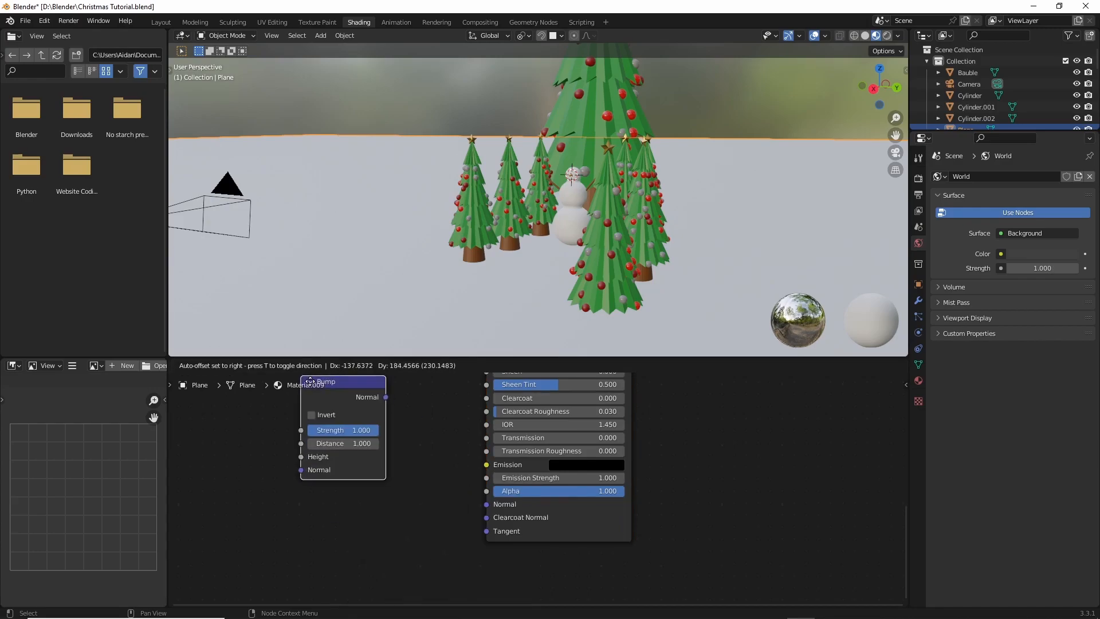
pyautogui.click(333, 480)
pyautogui.moveTo(408, 496); pyautogui.dragTo(487, 510)
# Add a Noise Texture node beside the Bump node and connect its Color output to the Bump node's Height input.
pyautogui.hotkey('shift', 'a')
pyautogui.click(252, 473)
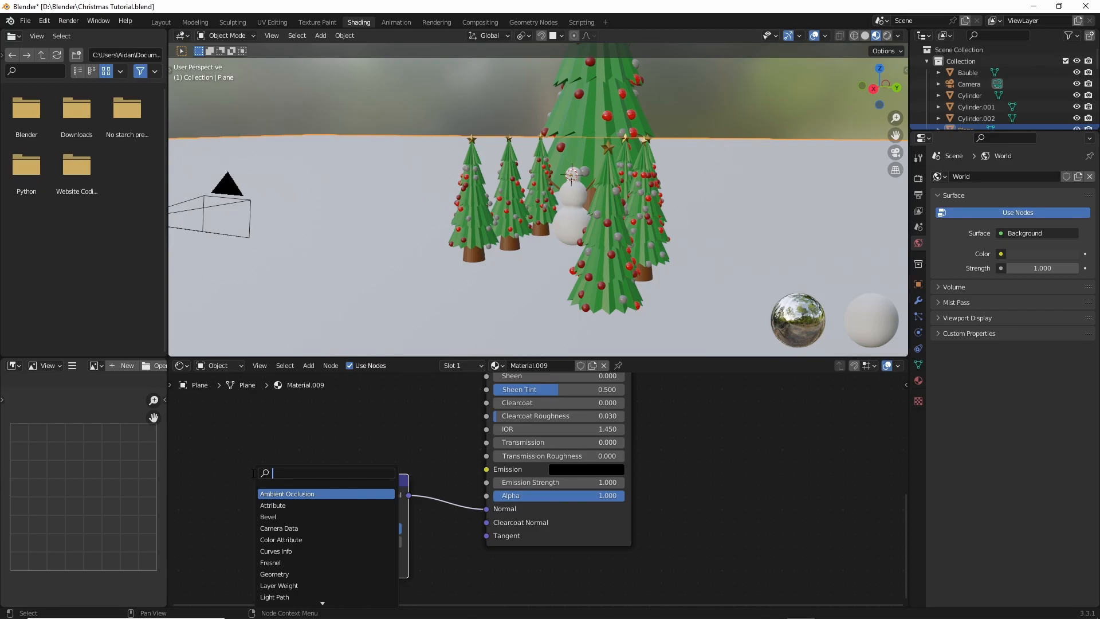
pyautogui.write('noi')
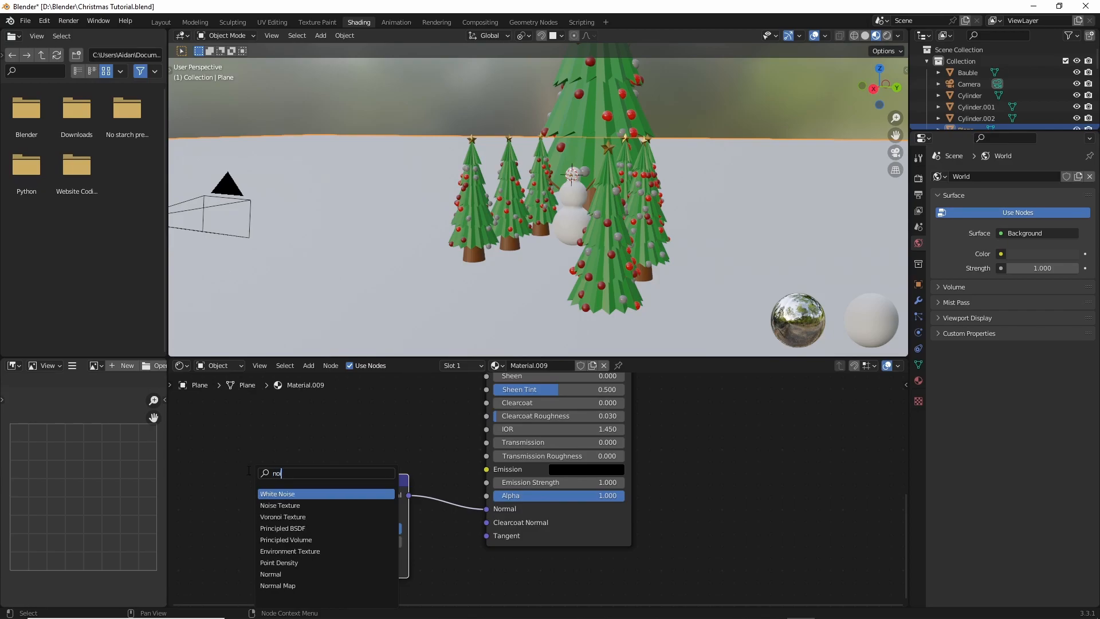
pyautogui.click(286, 505)
pyautogui.click(276, 522)
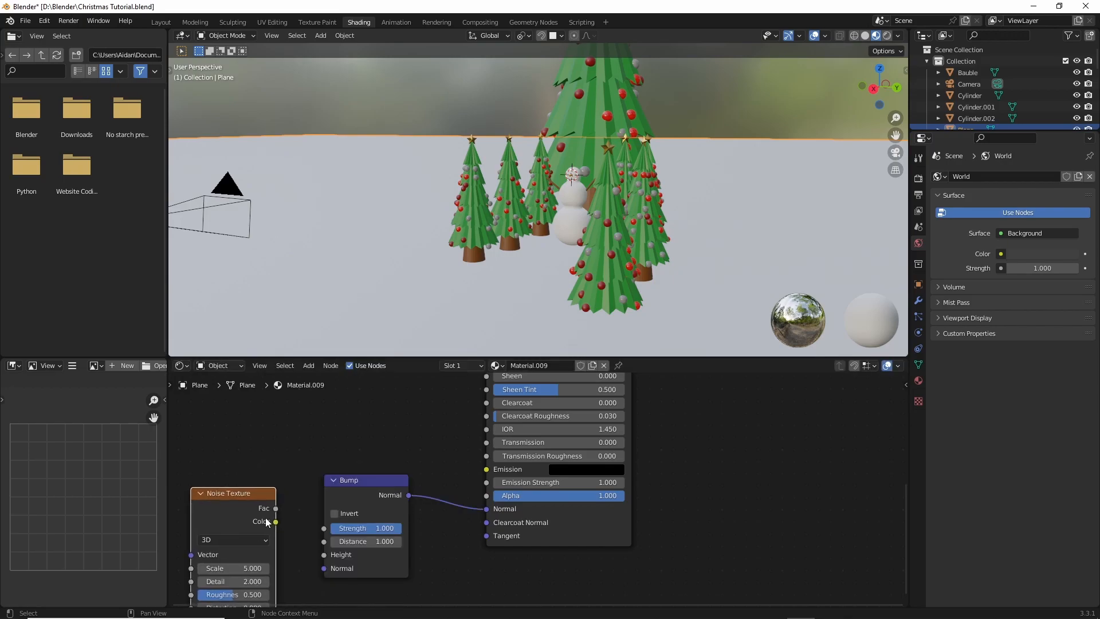
pyautogui.moveTo(275, 522); pyautogui.dragTo(337, 558)
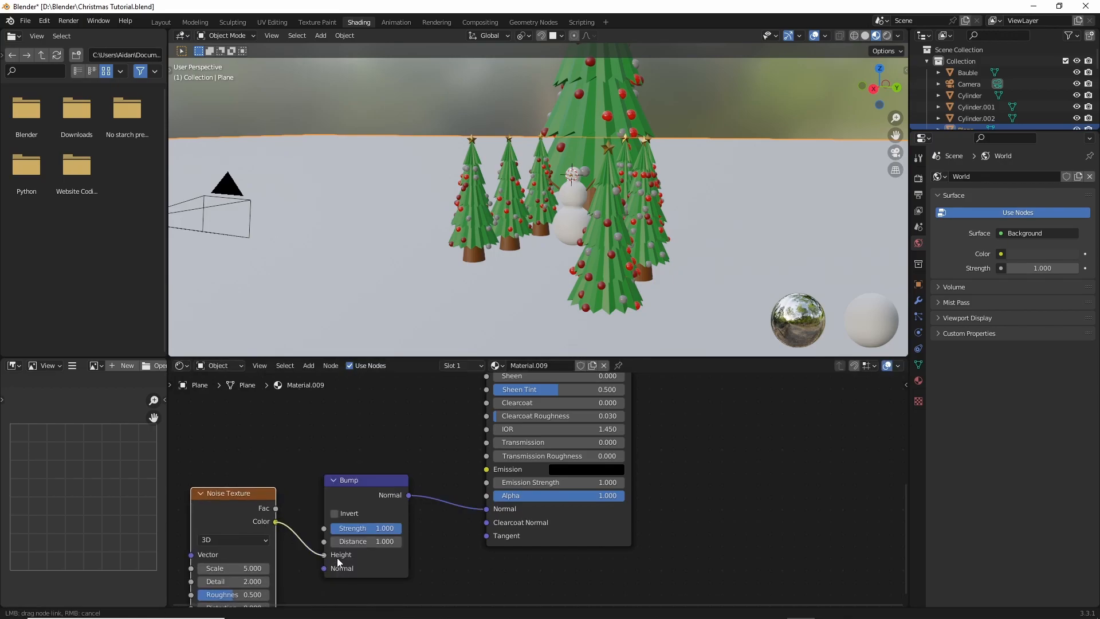
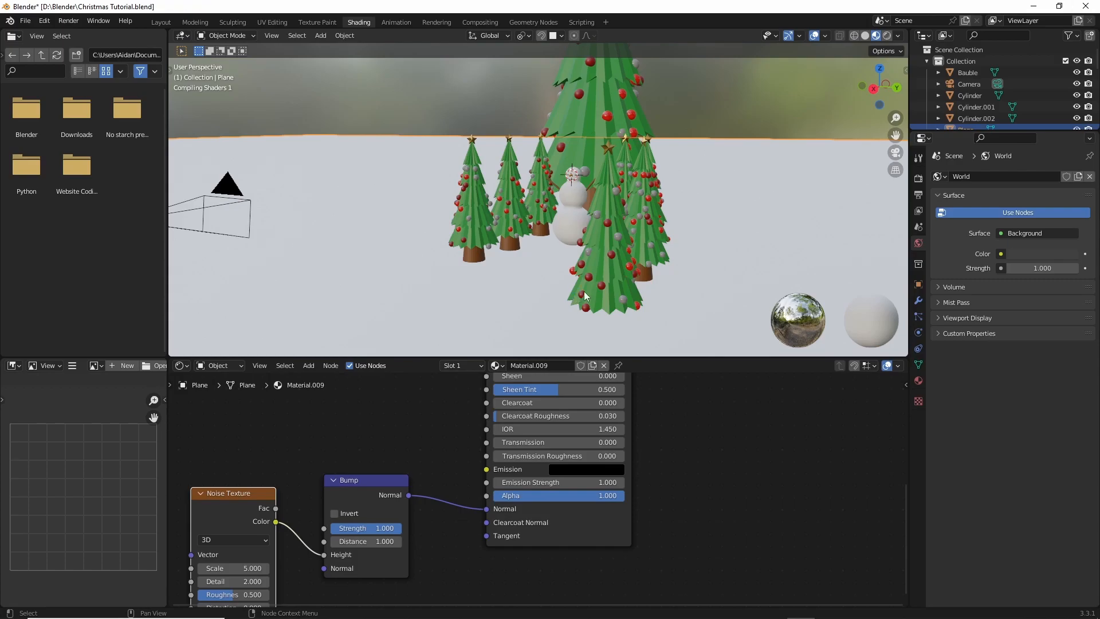
# Set the Noise Texture's Scale to 20 while viewing the whole ground plane.
pyautogui.moveTo(628, 253); pyautogui.dragTo(491, 287, button='middle')
pyautogui.scroll(-8, 504, 281)
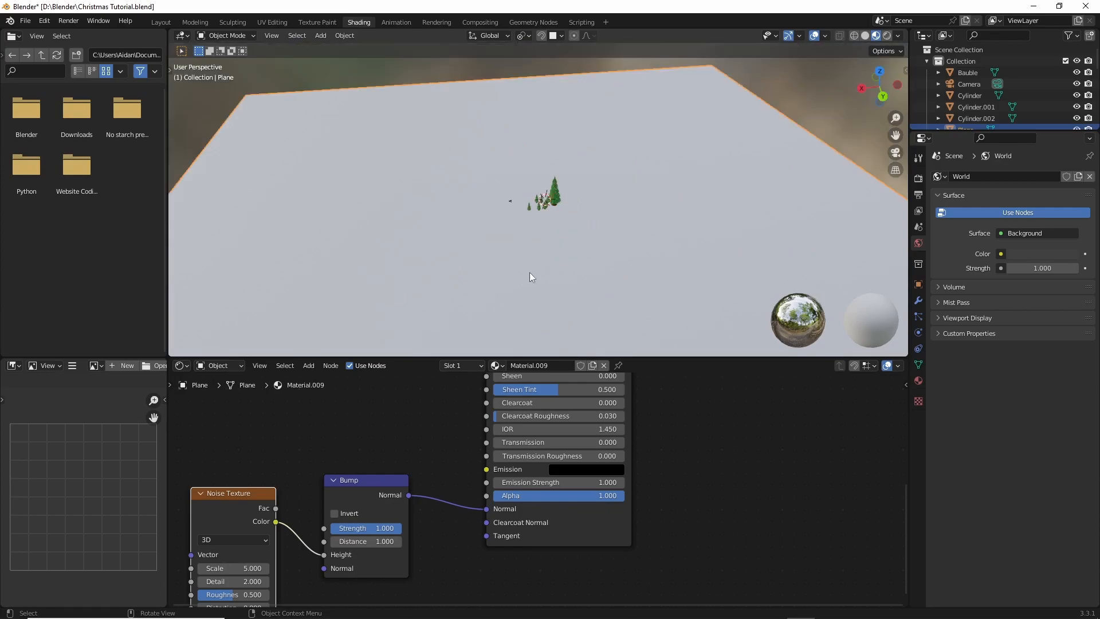
pyautogui.click(246, 568)
pyautogui.write('20')
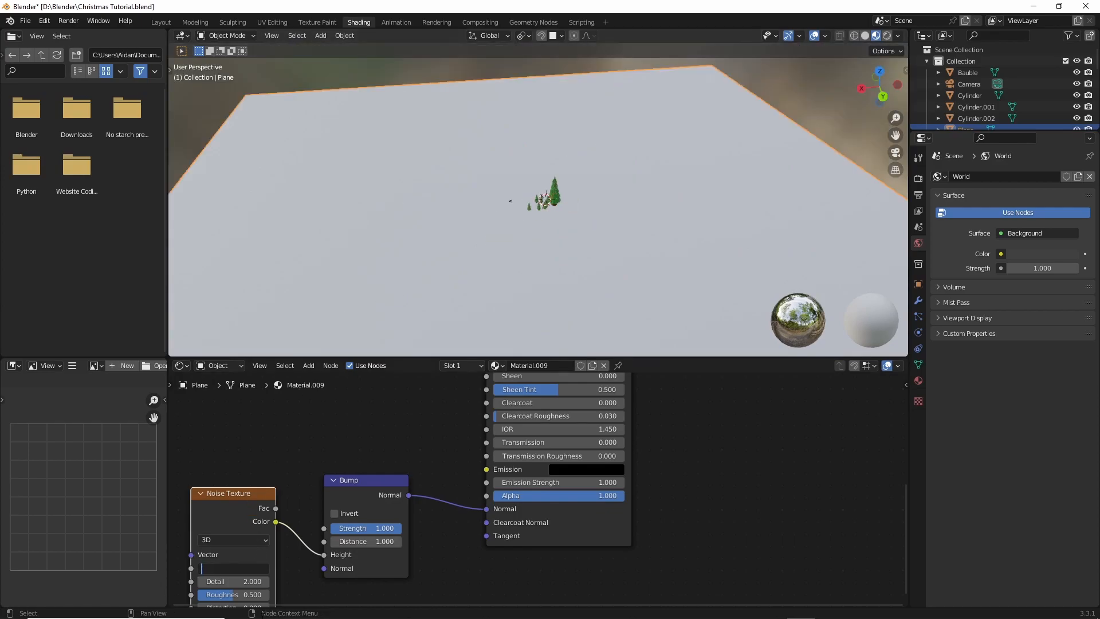
pyautogui.press('Return')
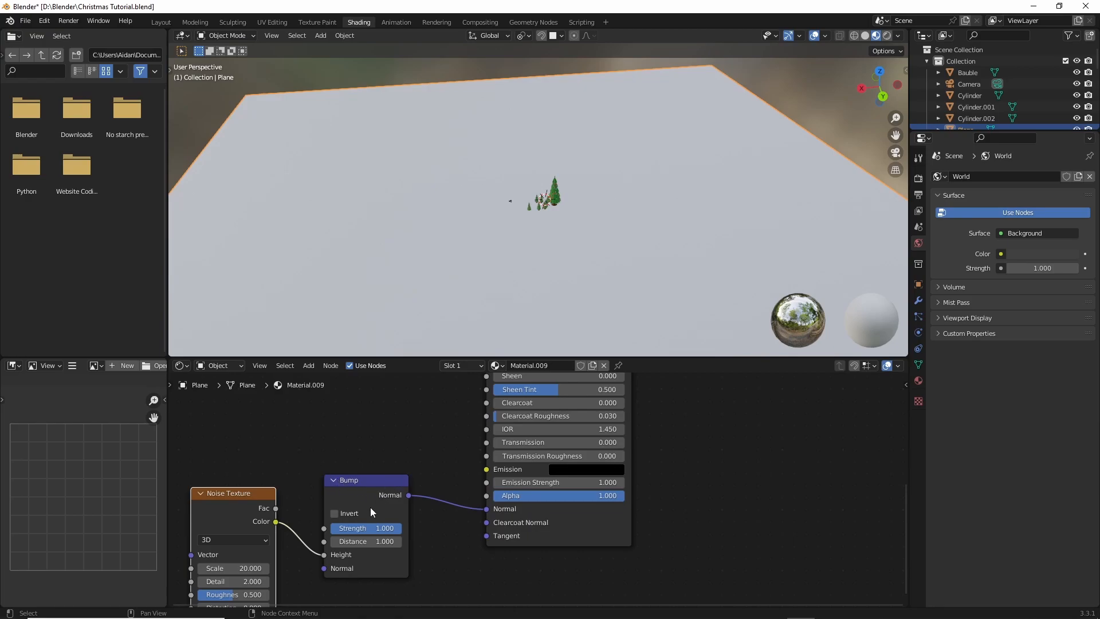
# Set the Bump node's Distance to 20 and inspect the relief across the ground plane.
pyautogui.click(369, 541)
pyautogui.press('BackSpace')
pyautogui.write('20')
pyautogui.press('Return')
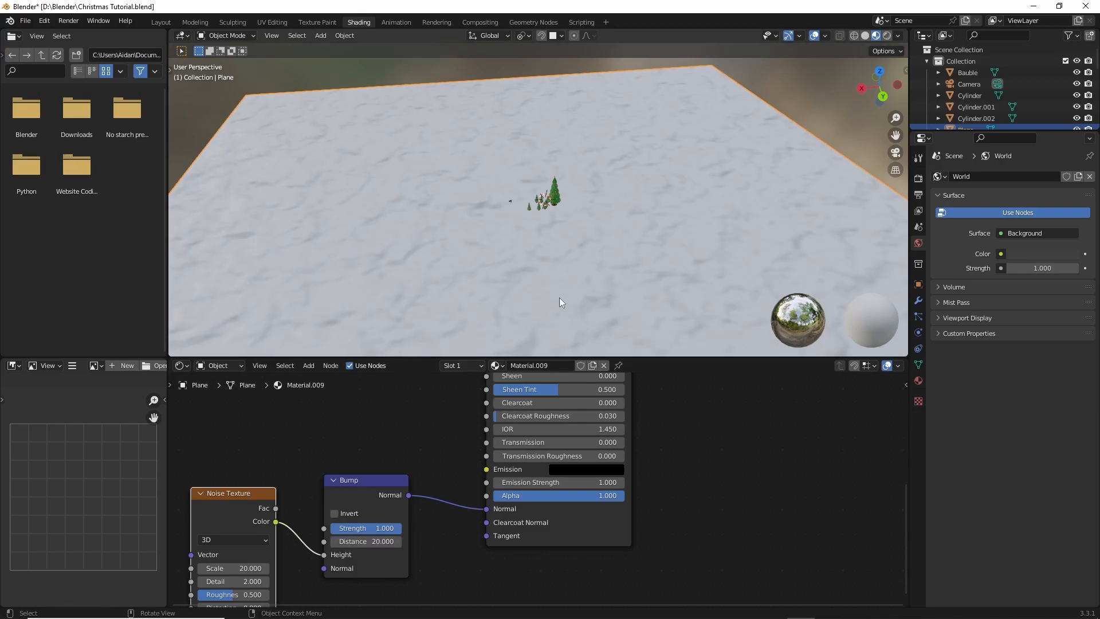
pyautogui.moveTo(566, 295); pyautogui.dragTo(873, 162, button='middle')
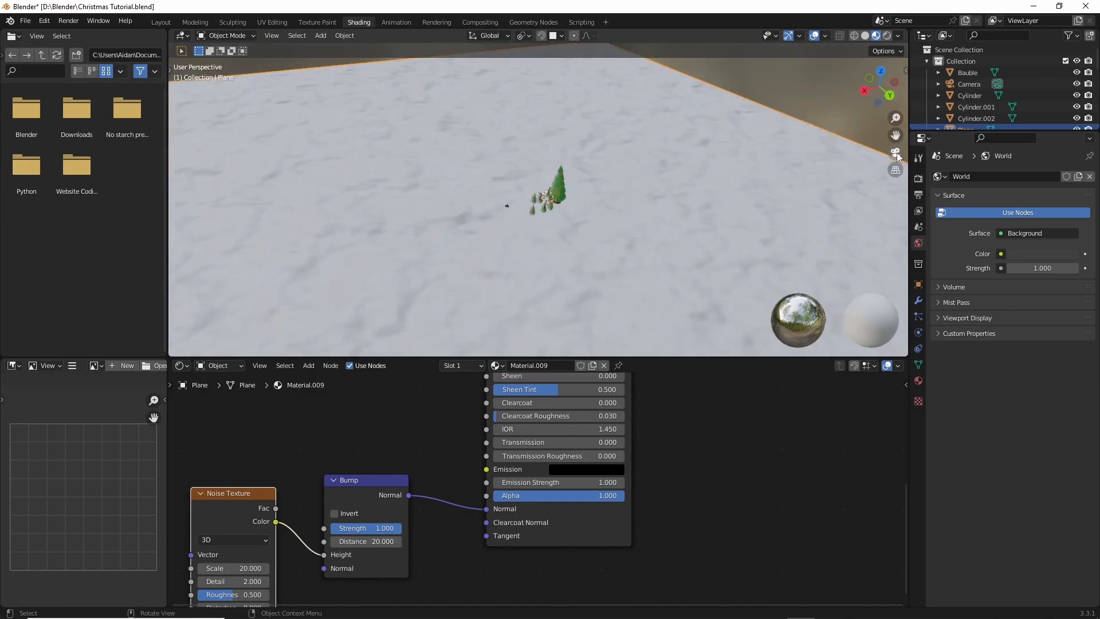
# Look through the scene camera and set the Noise Texture's Scale to 50.
pyautogui.click(896, 153)
pyautogui.click(245, 568)
pyautogui.press('BackSpace')
pyautogui.write('50')
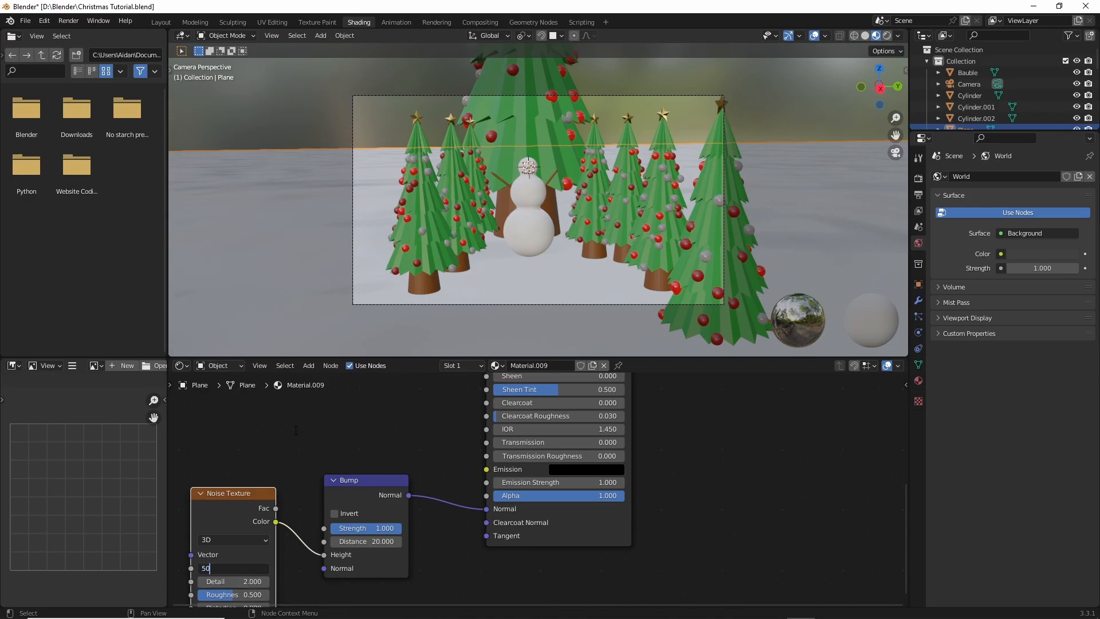
pyautogui.press('Return')
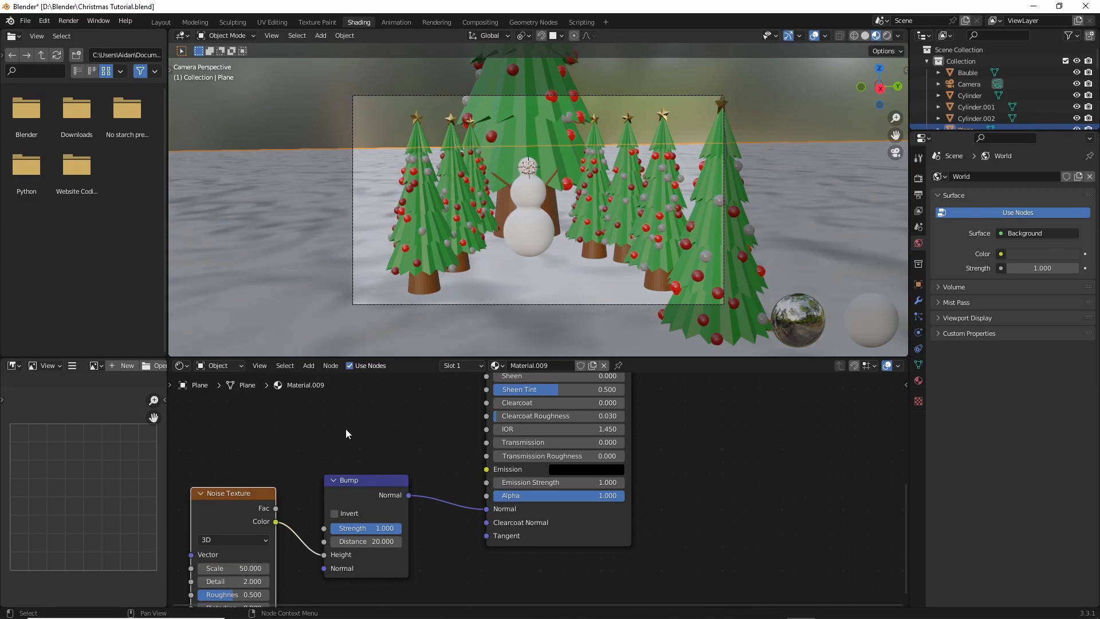
# Switch the viewport to rendered shading and save the file.
pyautogui.click(888, 36)
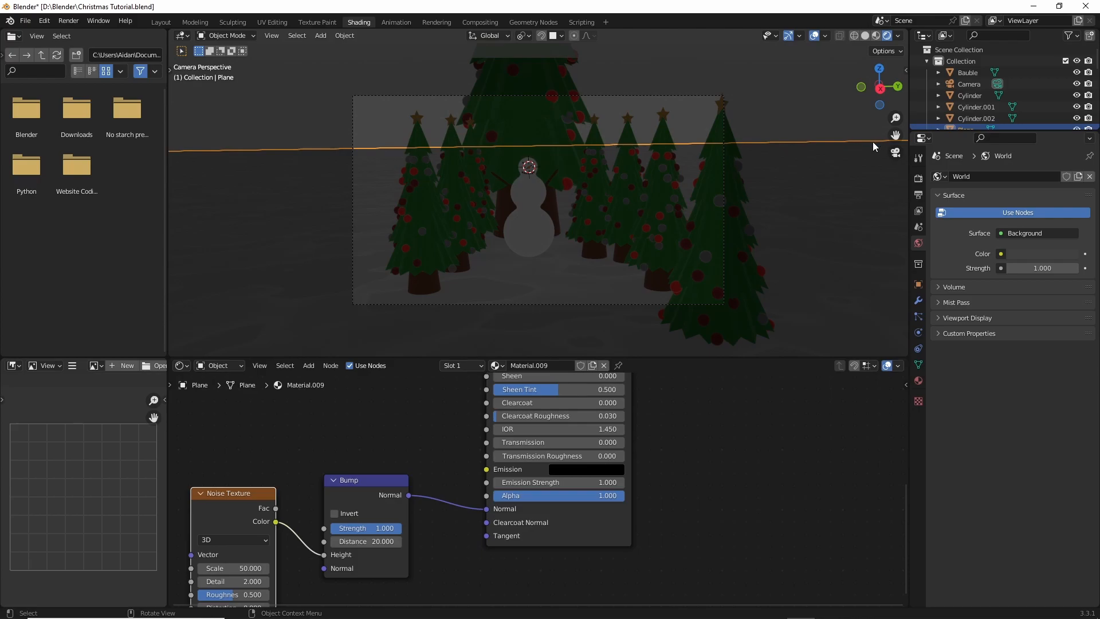
pyautogui.hotkey('ctrl', 's')
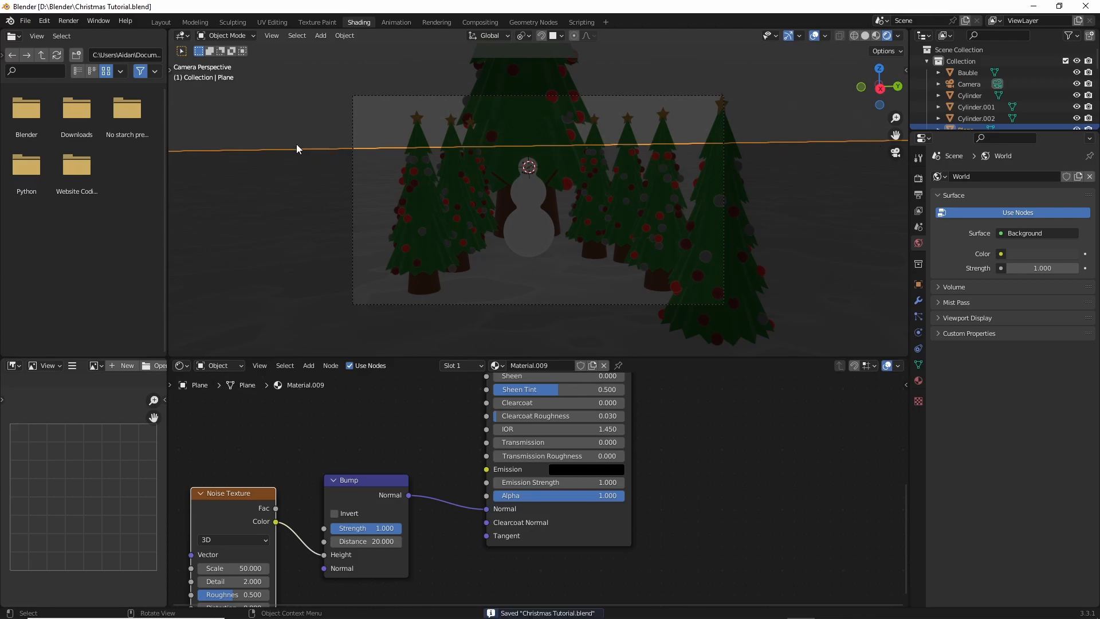
# Find and enable the Lighting: Dynamic Sky add-on in the preferences, and close the preferences.
pyautogui.click(44, 21)
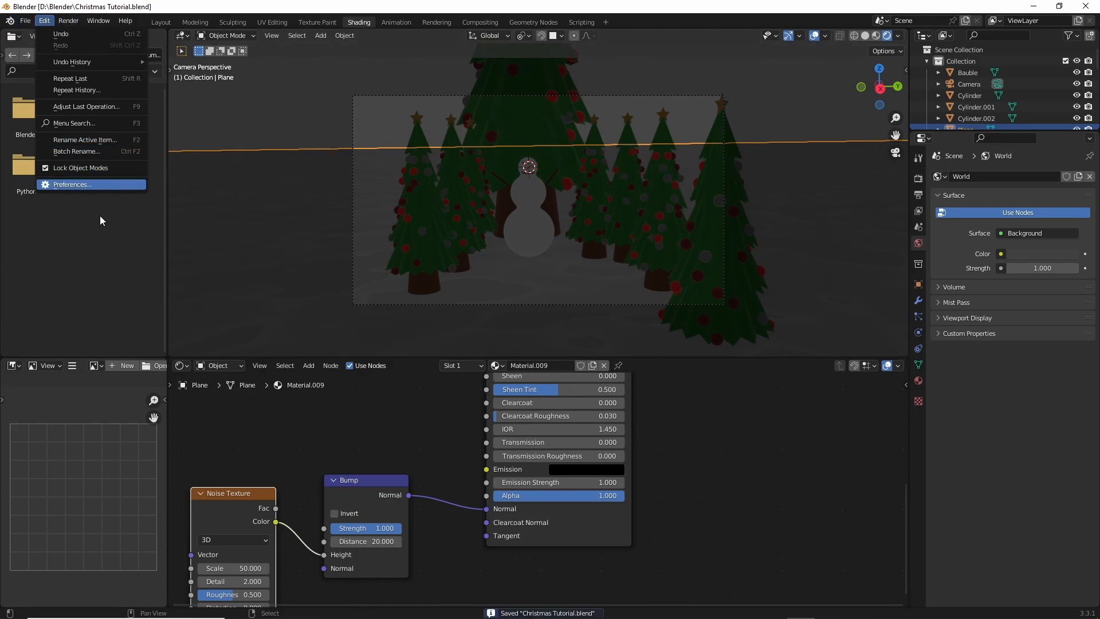
pyautogui.click(77, 186)
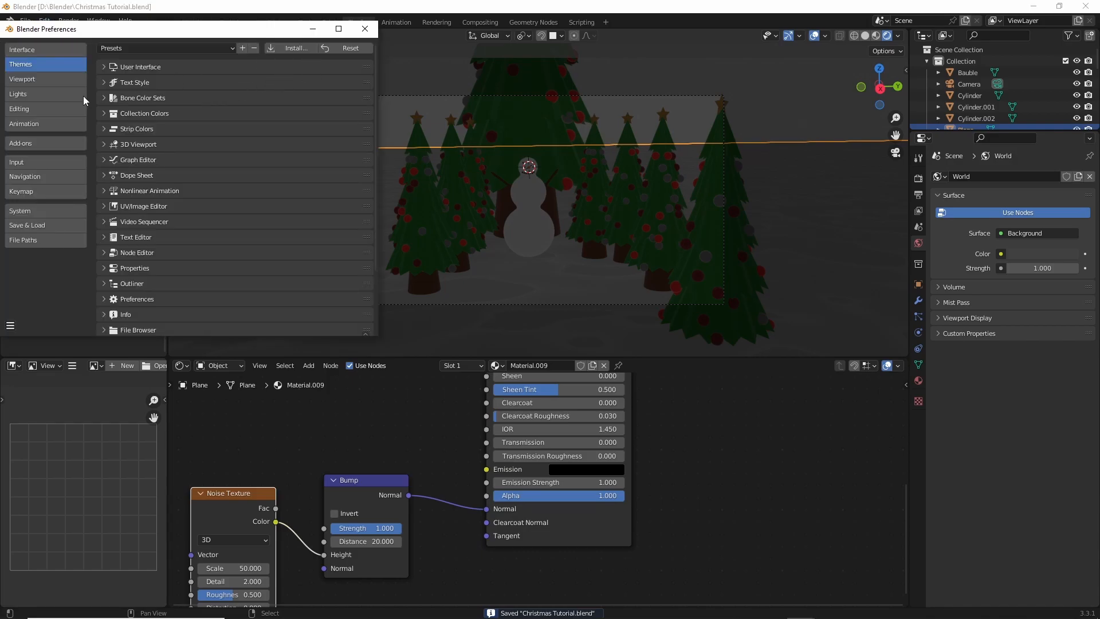
pyautogui.click(35, 143)
pyautogui.click(329, 64)
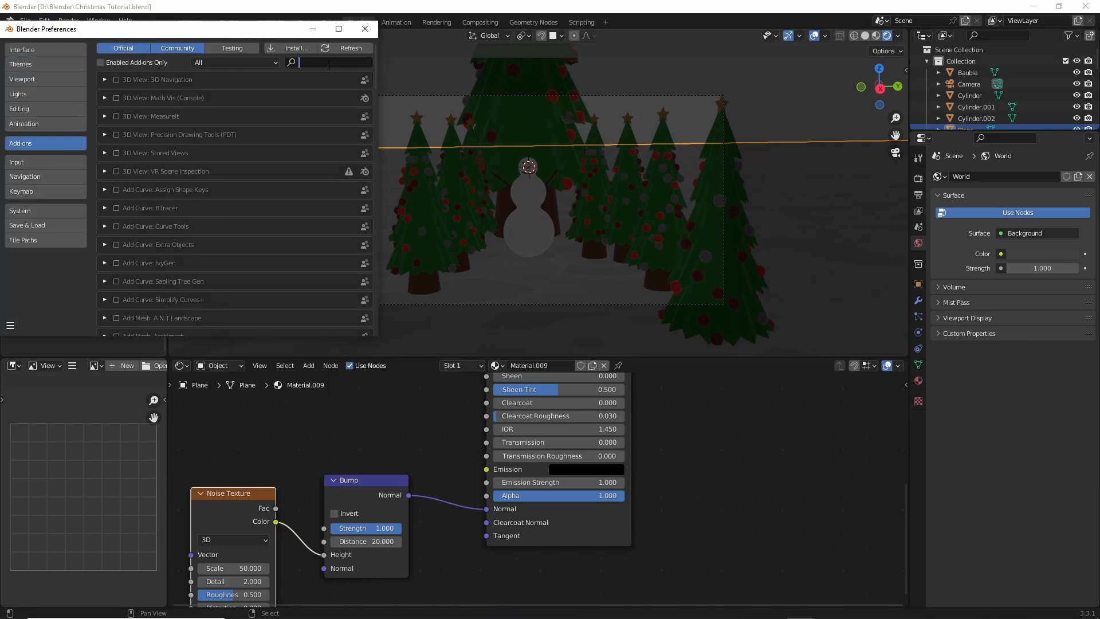
pyautogui.write('dynh')
pyautogui.press('BackSpace')
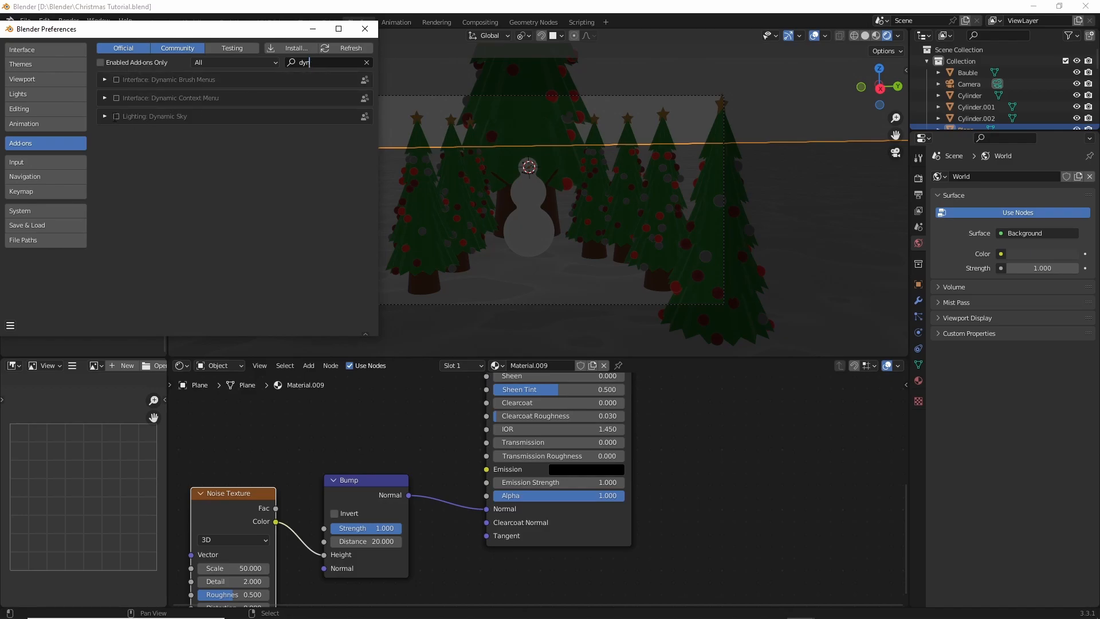
pyautogui.click(116, 116)
pyautogui.click(365, 29)
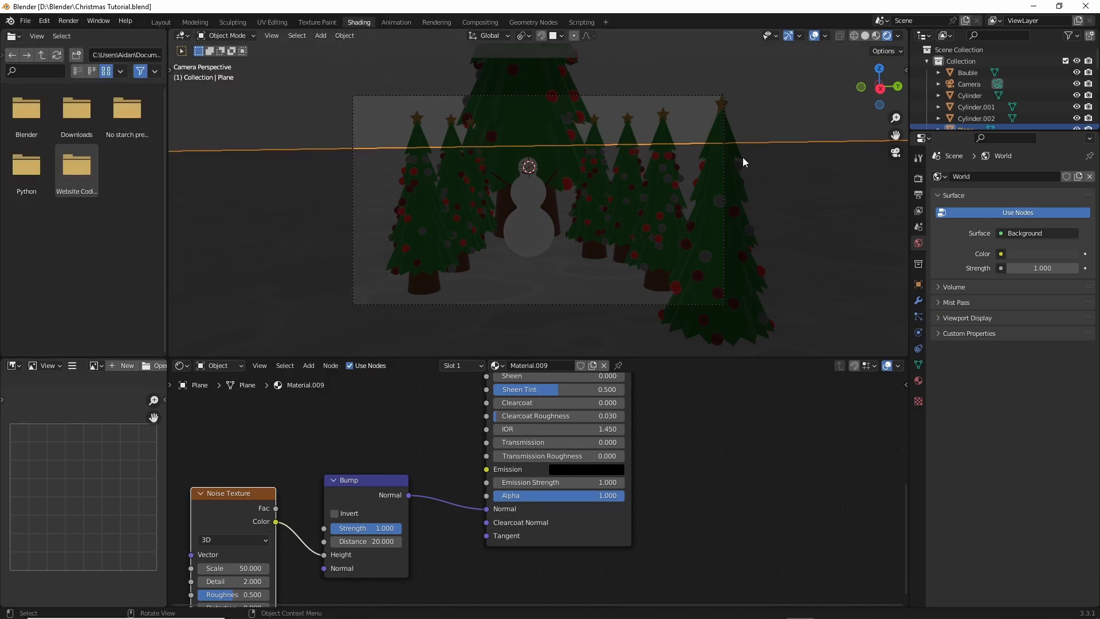
# Create a new dynamic sky with the Dynamic Sky add-on's controls in the 3D viewport.
pyautogui.press('n')
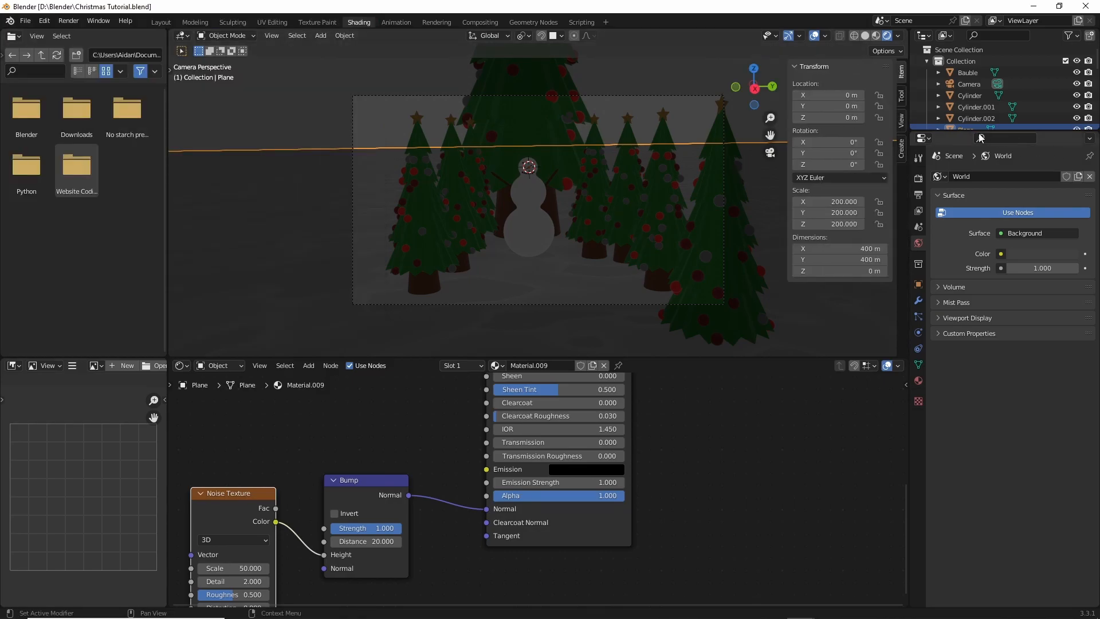
pyautogui.click(900, 147)
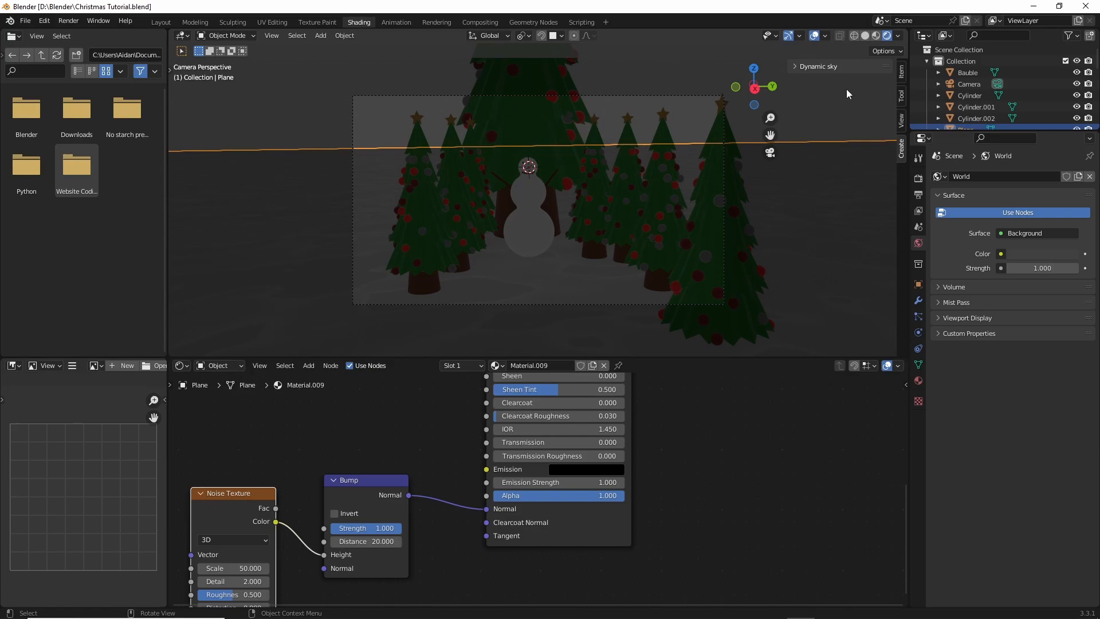
pyautogui.click(797, 66)
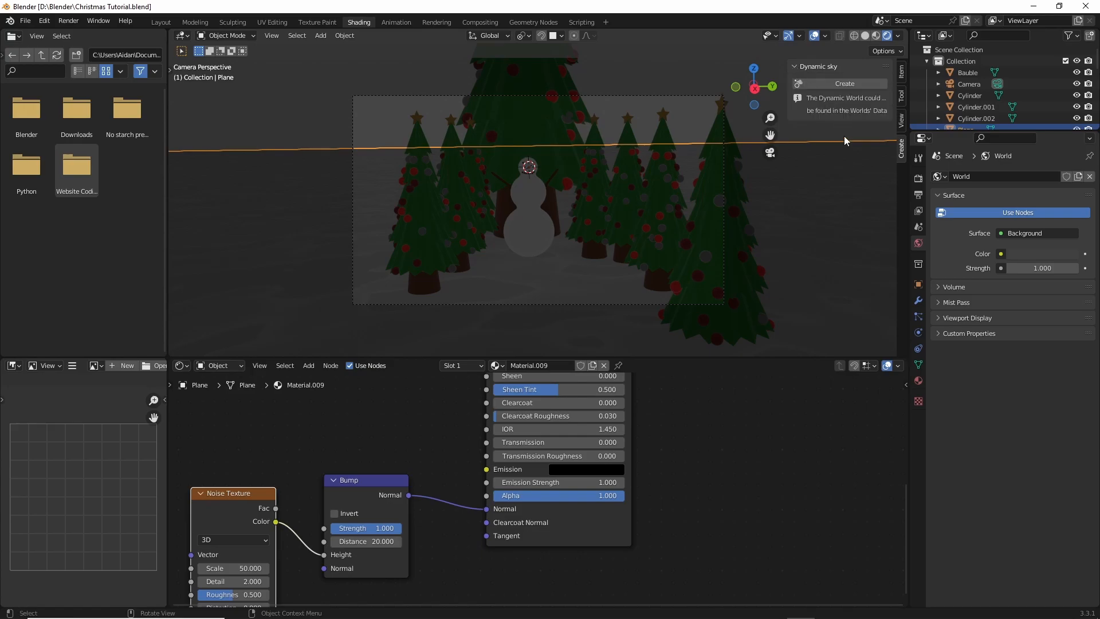
pyautogui.click(838, 83)
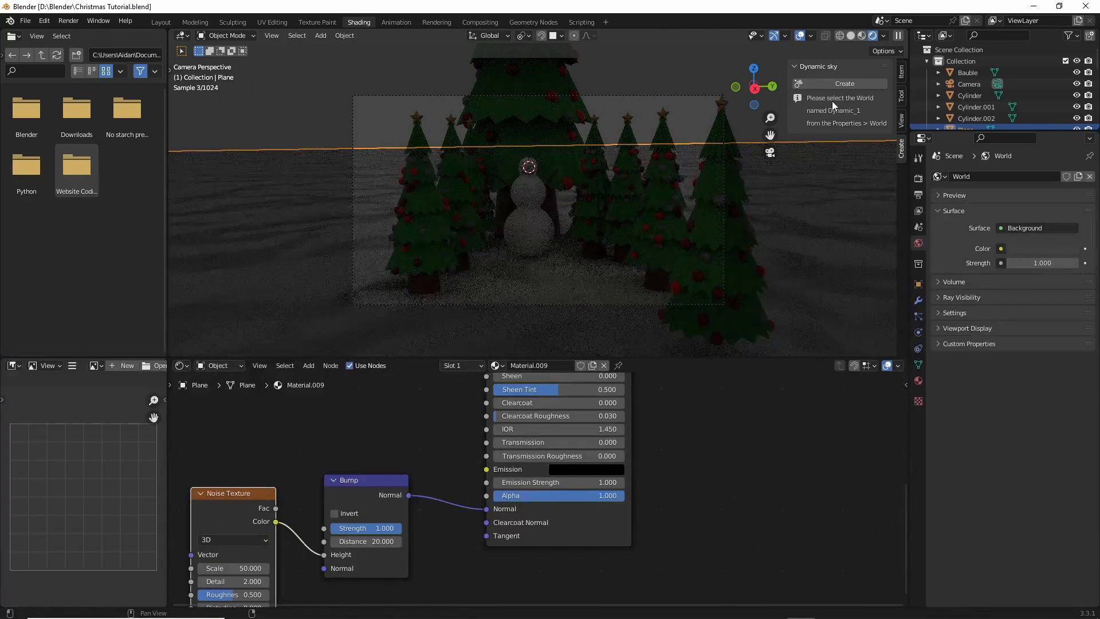
# Assign the Dynamic_1 world to the scene in place of the default world.
pyautogui.click(938, 176)
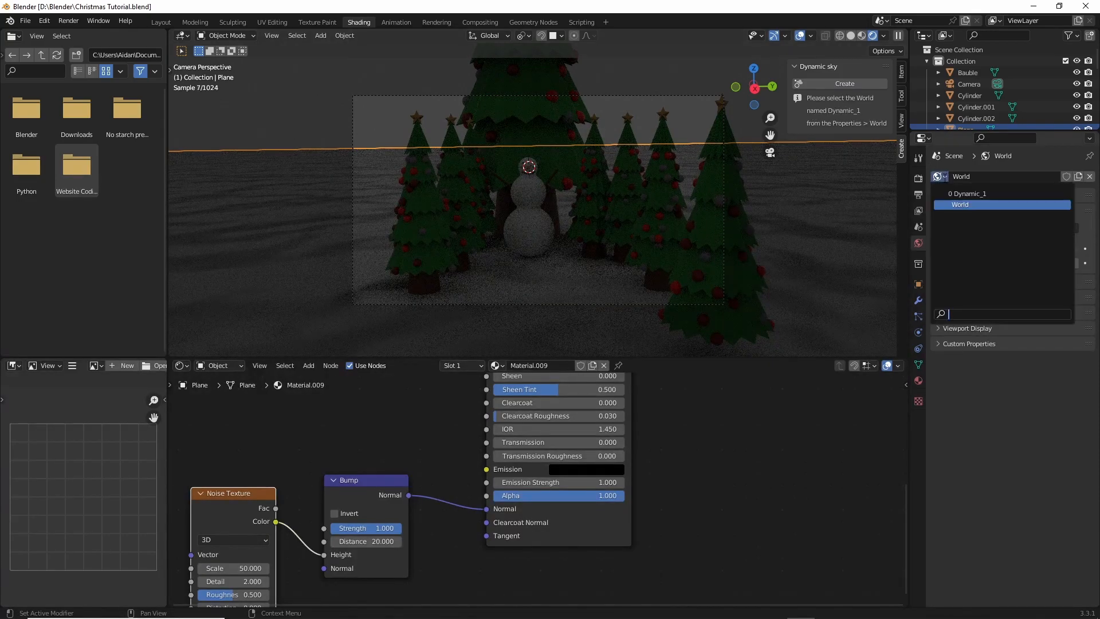
pyautogui.click(969, 194)
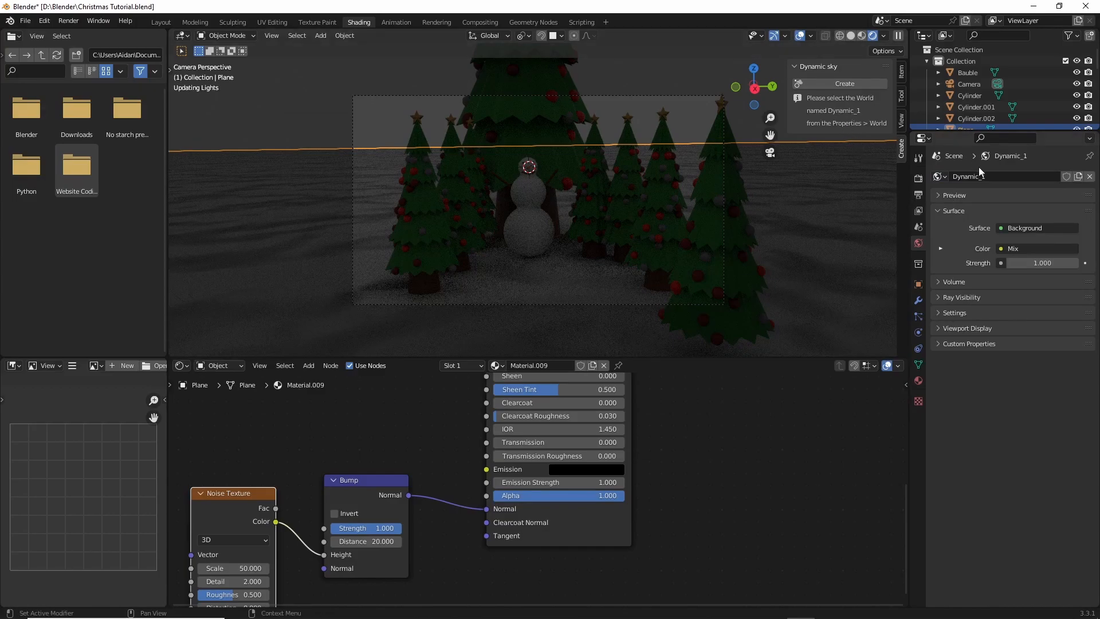
pyautogui.click(938, 176)
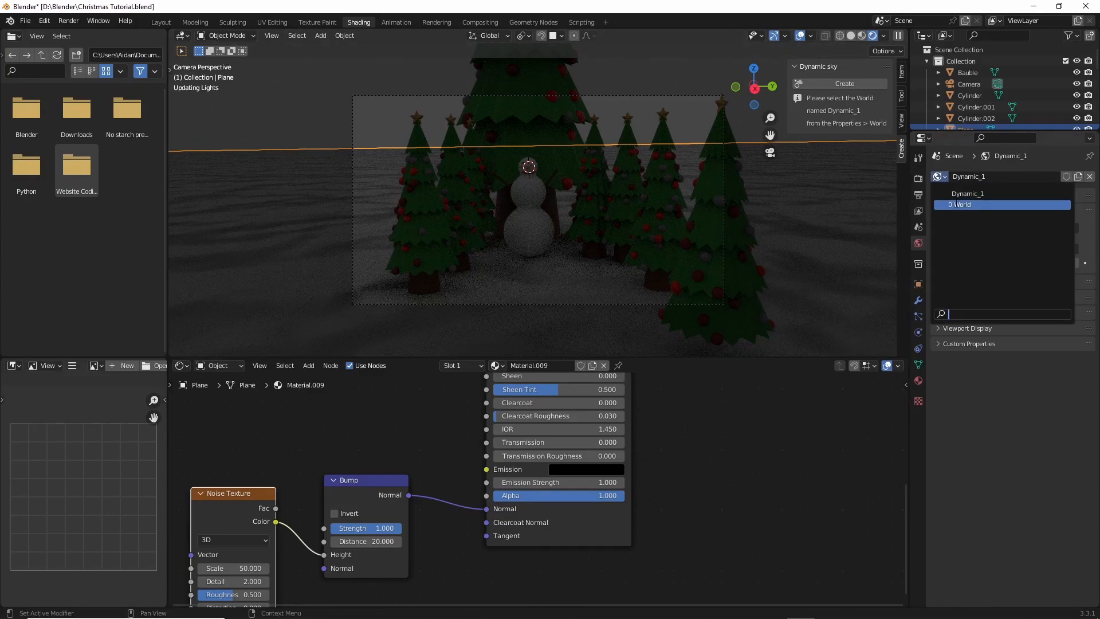
pyautogui.click(954, 195)
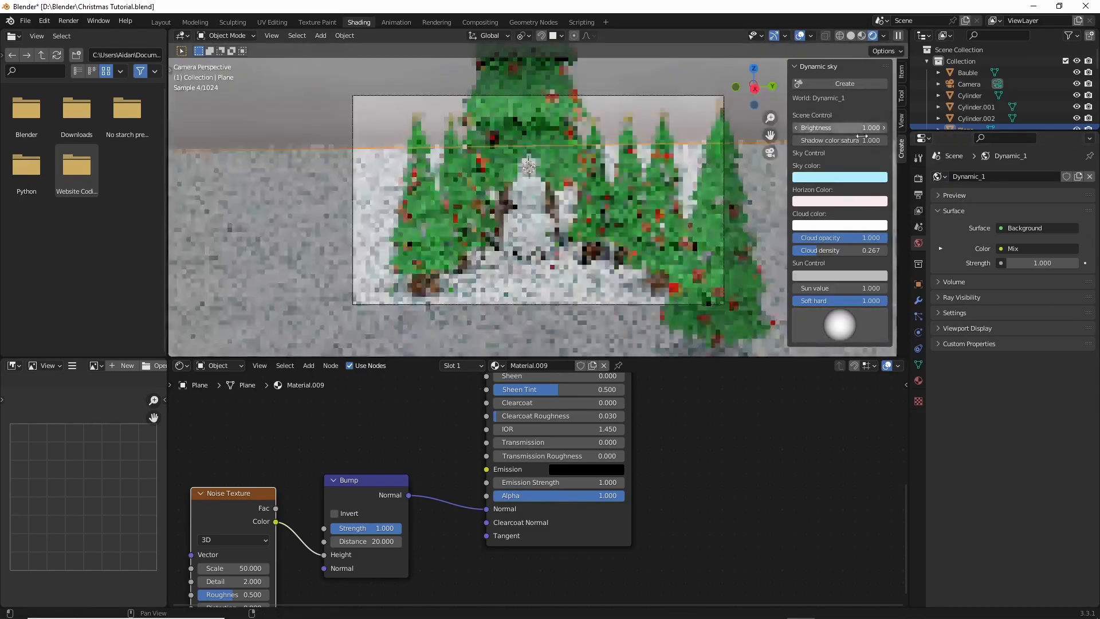
# View the trees and snowman from the side under the dynamic sky, and switch the viewport to solid shading.
pyautogui.moveTo(533, 216)
pyautogui.mouseDown(button='middle')
pyautogui.moveTo(510, 188)
pyautogui.moveTo(494, 201)
pyautogui.mouseUp(button='middle')
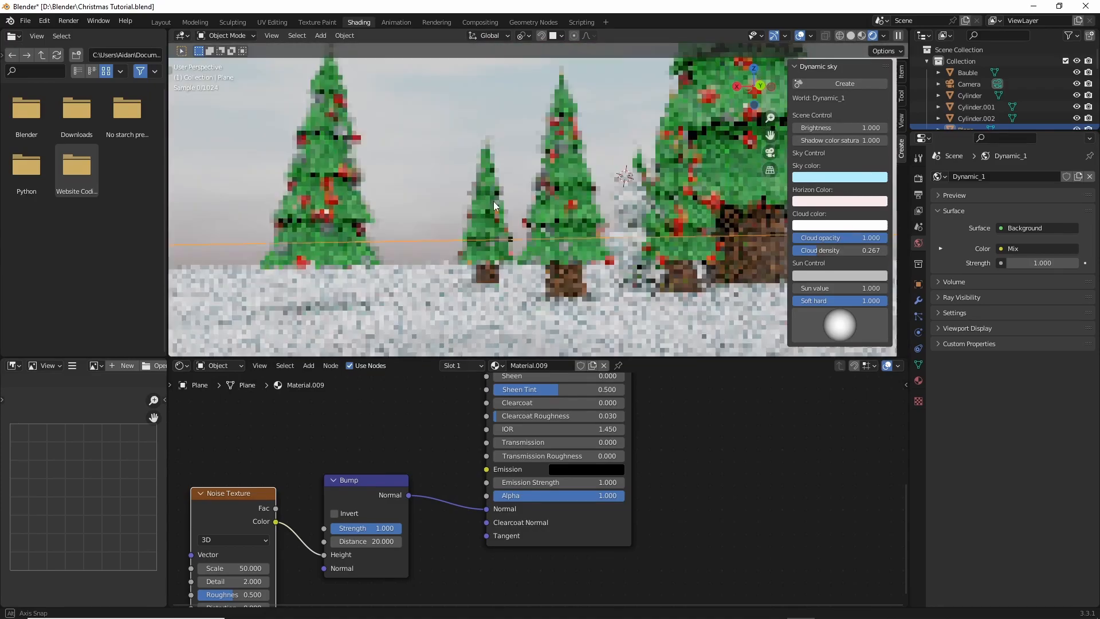
pyautogui.click(853, 35)
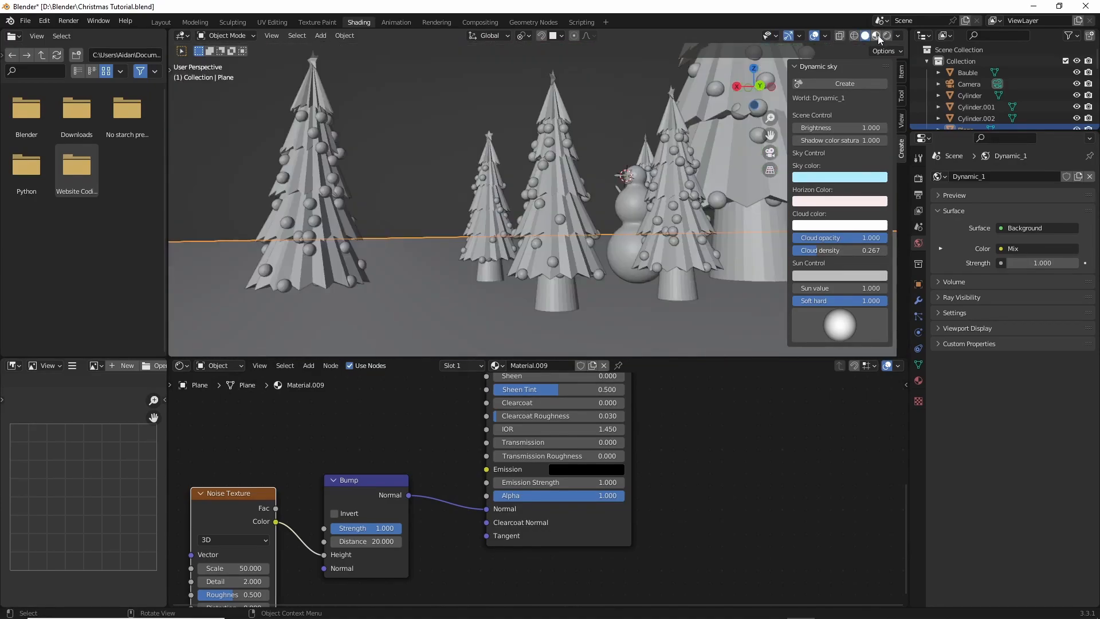
# Preview the trees in material preview shading and try lighting them with the scene world.
pyautogui.click(878, 35)
pyautogui.moveTo(614, 135); pyautogui.dragTo(573, 131, button='middle')
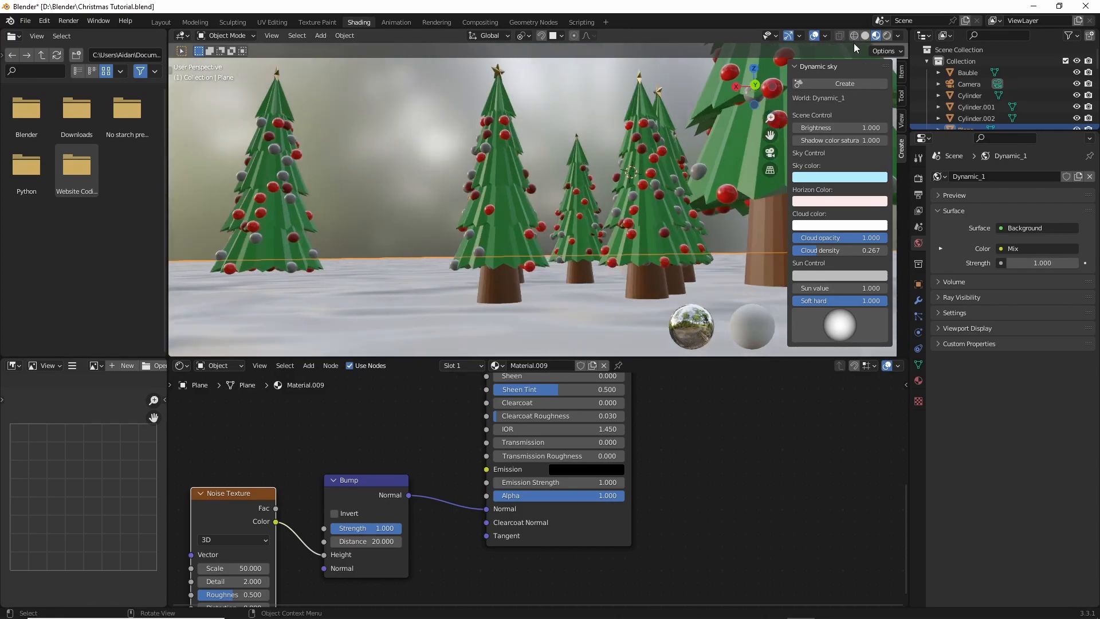
pyautogui.click(896, 36)
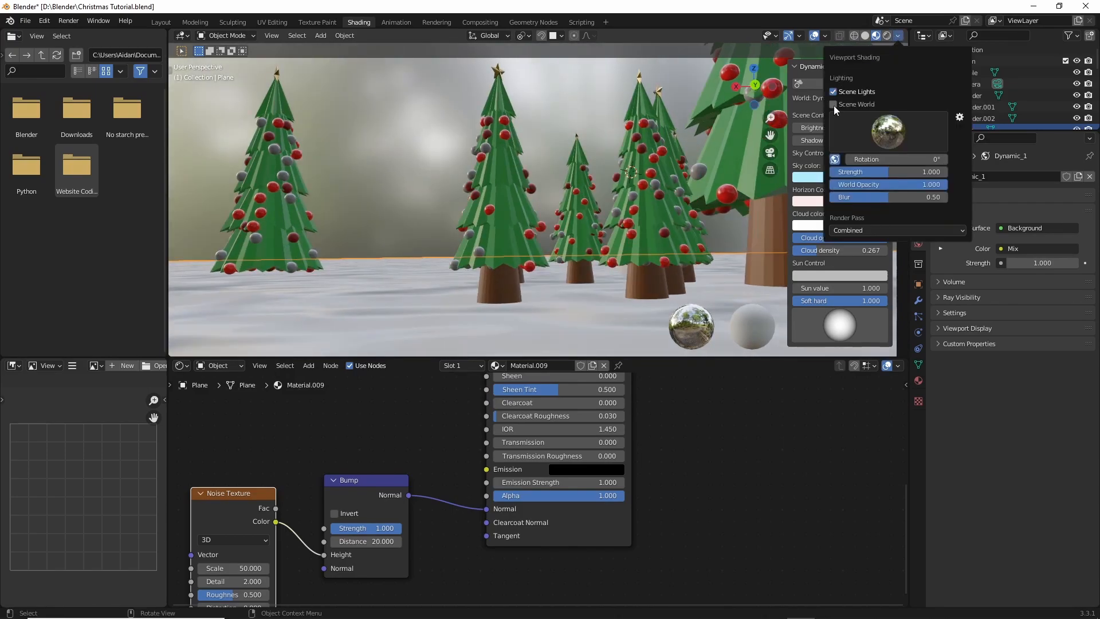
pyautogui.click(834, 104)
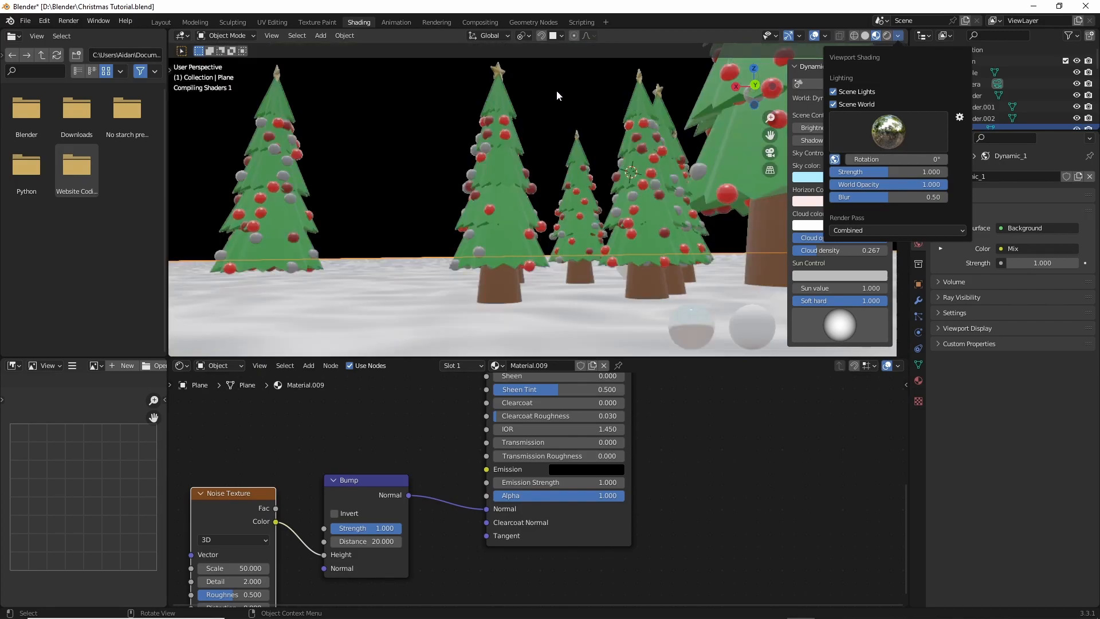
pyautogui.scroll(-3, 662, 114)
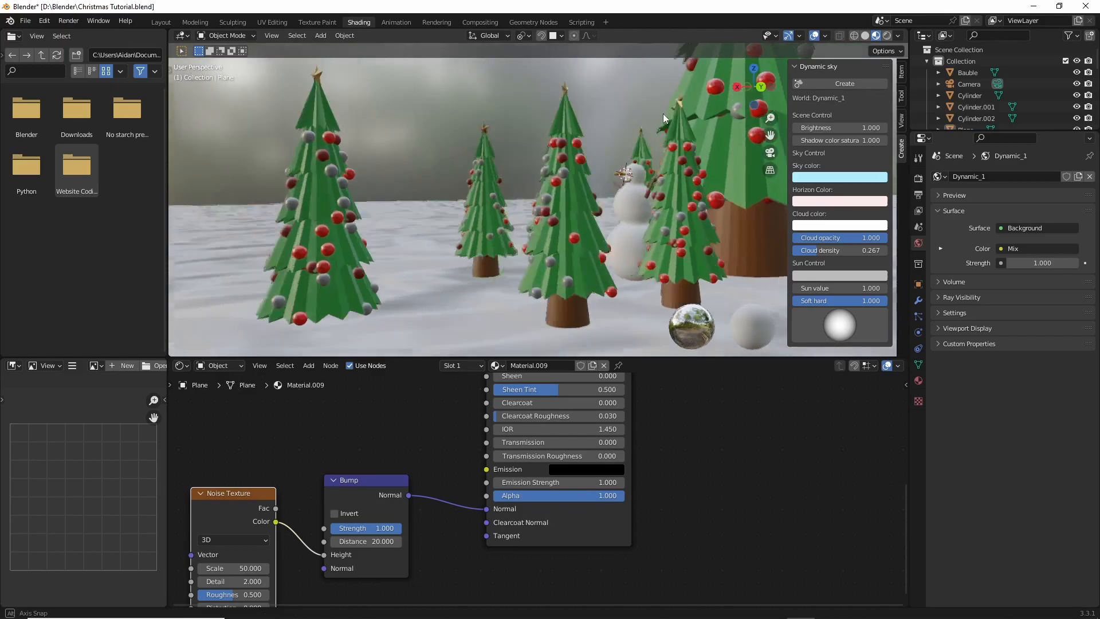
pyautogui.scroll(4, 657, 115)
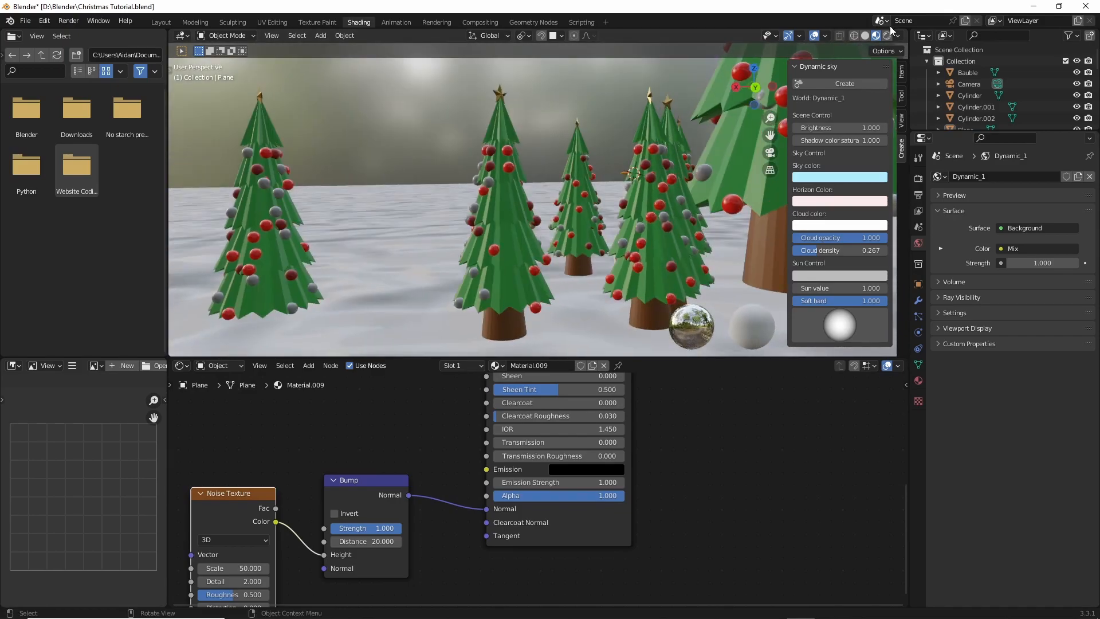
# Change the render engine to Eevee and switch the viewport to rendered shading.
pyautogui.click(919, 178)
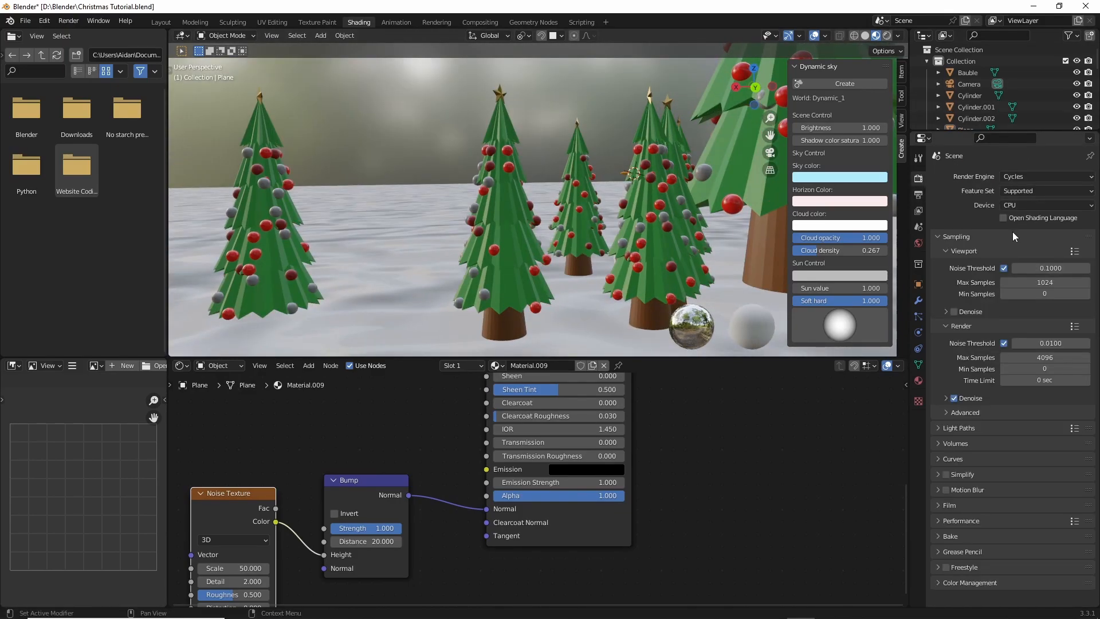
pyautogui.click(1029, 177)
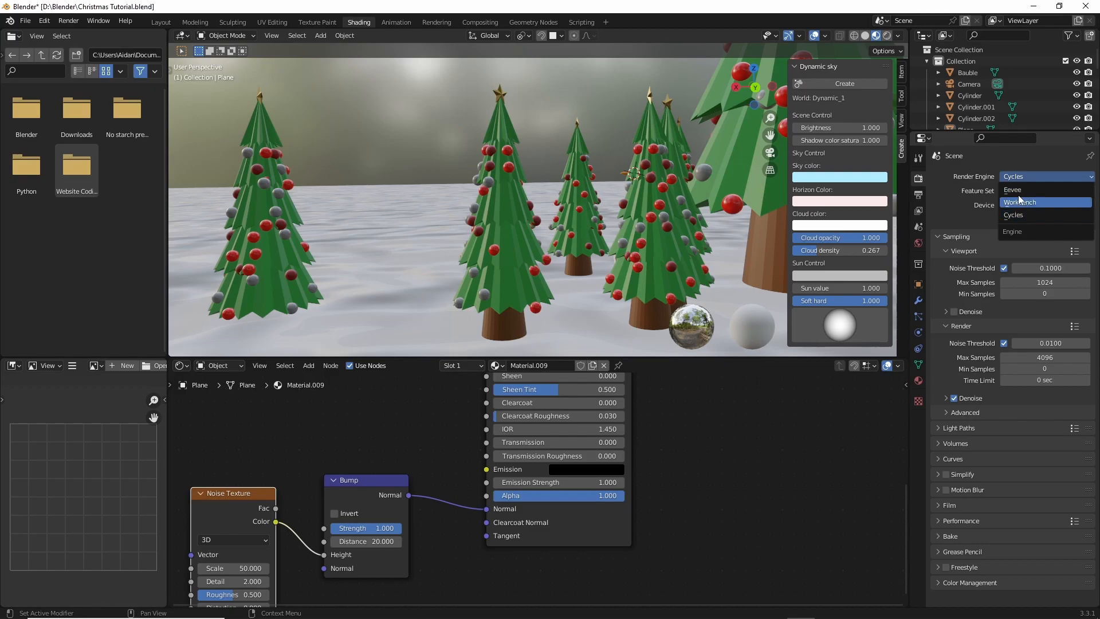
pyautogui.click(1016, 191)
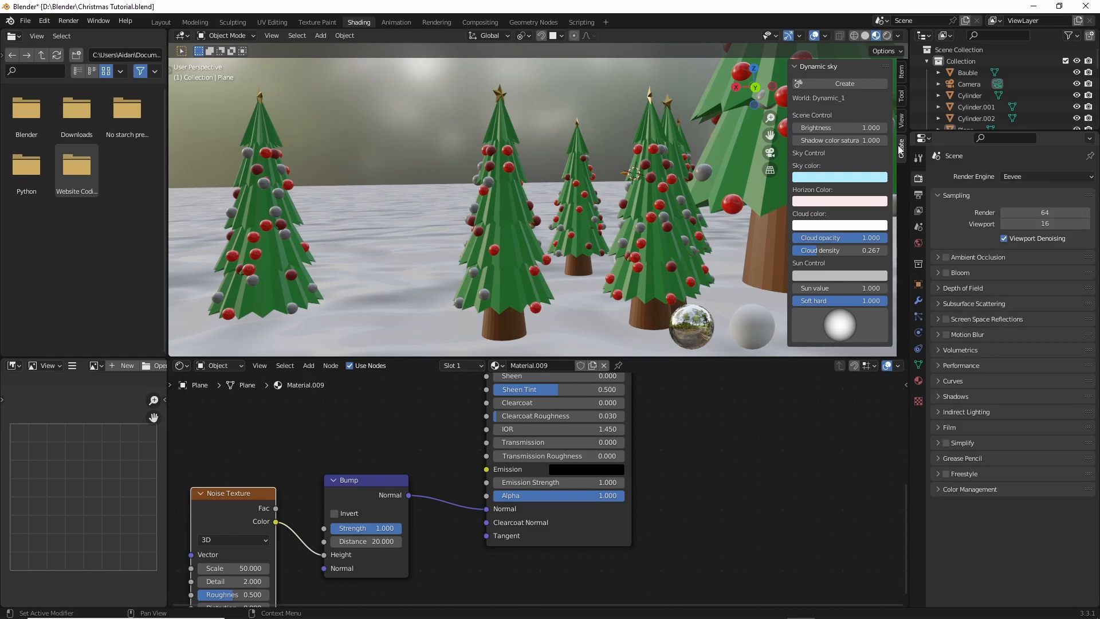
pyautogui.click(888, 36)
pyautogui.moveTo(549, 166)
pyautogui.mouseDown(button='middle')
pyautogui.moveTo(521, 157)
pyautogui.moveTo(569, 157)
pyautogui.moveTo(501, 153)
pyautogui.moveTo(614, 183)
pyautogui.moveTo(515, 166)
pyautogui.moveTo(864, 170)
pyautogui.mouseUp(button='middle')
# Set the dynamic sky's brightness to 0.5 and adjust its sun direction.
pyautogui.click(868, 127)
pyautogui.press('BackSpace')
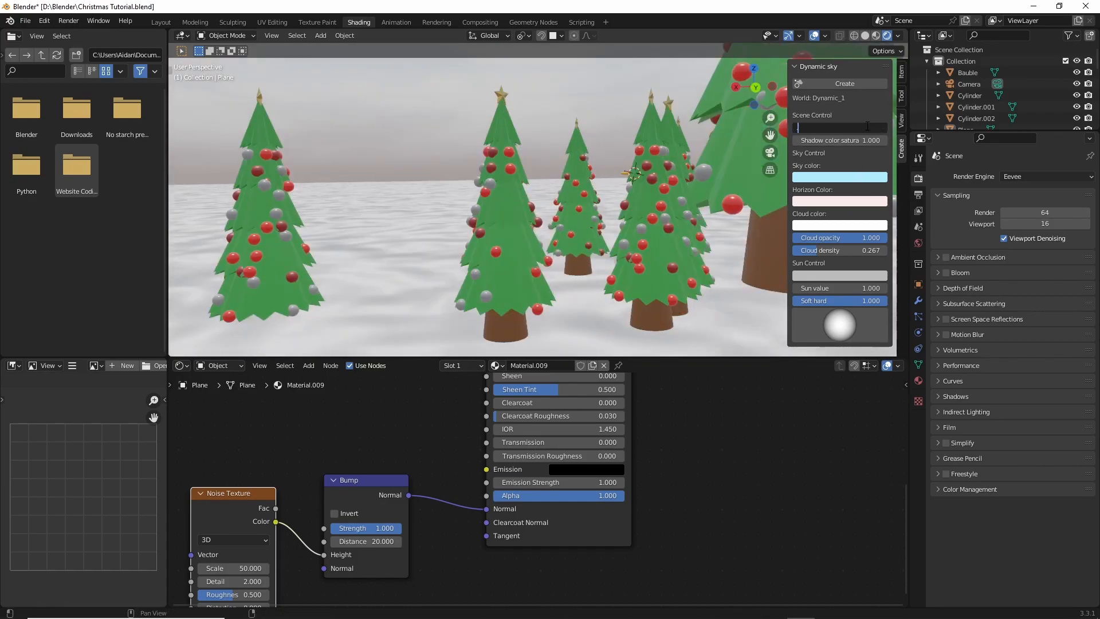
pyautogui.press('Return')
pyautogui.moveTo(452, 235); pyautogui.dragTo(459, 226, button='middle')
pyautogui.moveTo(844, 335)
pyautogui.mouseDown()
pyautogui.moveTo(842, 323)
pyautogui.moveTo(865, 339)
pyautogui.mouseUp()
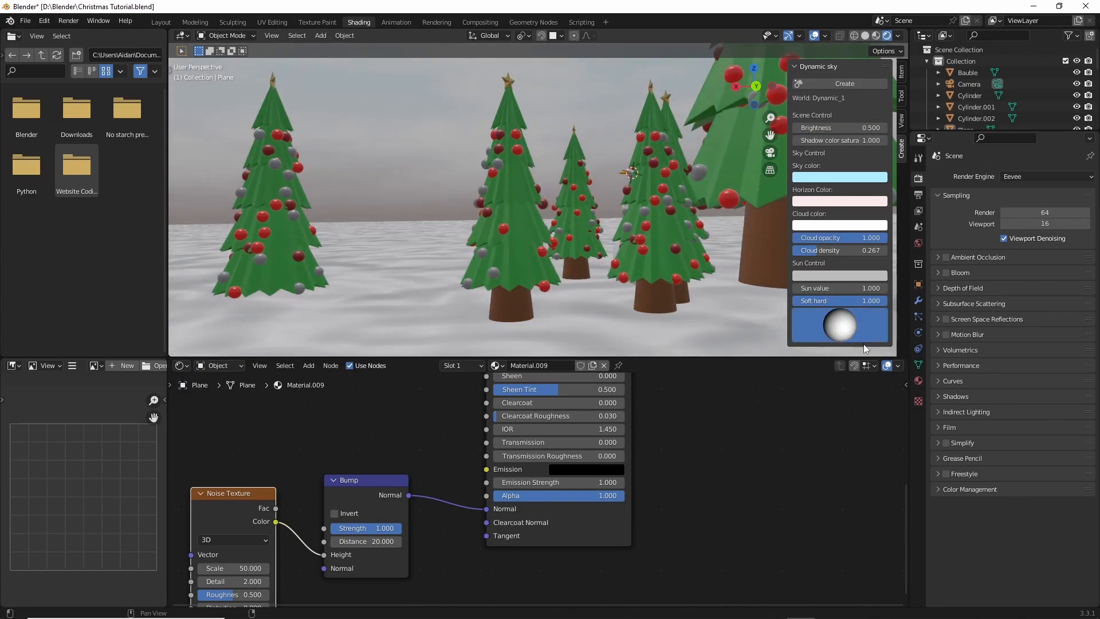
# Snap the 3D cursor from the snowman's head to the world origin.
pyautogui.moveTo(393, 176); pyautogui.dragTo(459, 262, button='middle')
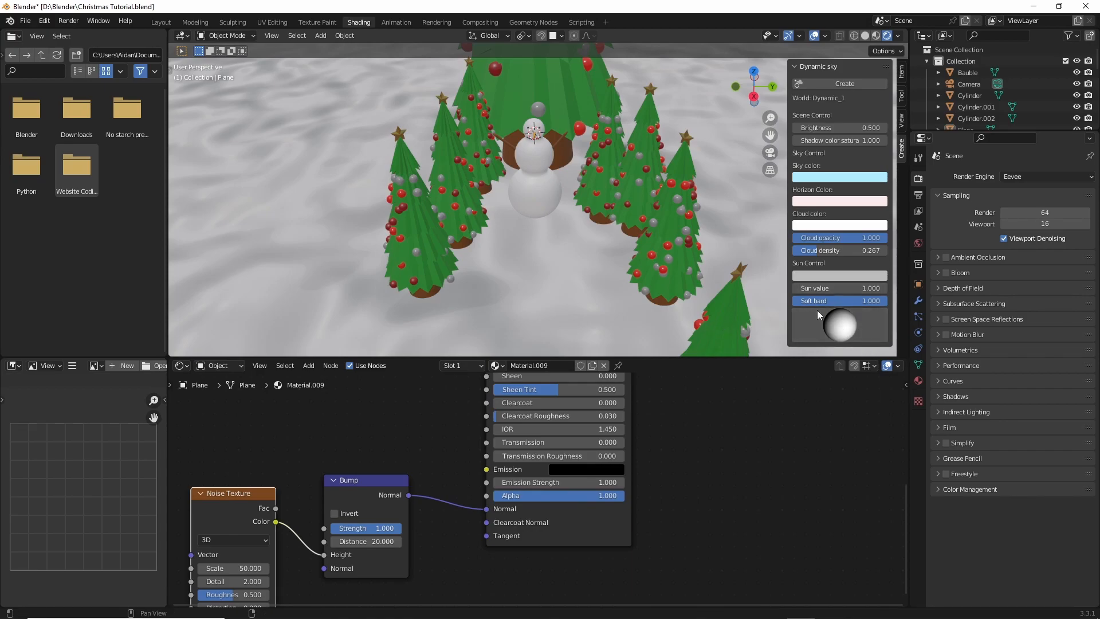
pyautogui.moveTo(615, 187); pyautogui.dragTo(609, 283, button='middle')
pyautogui.scroll(-6, 617, 281)
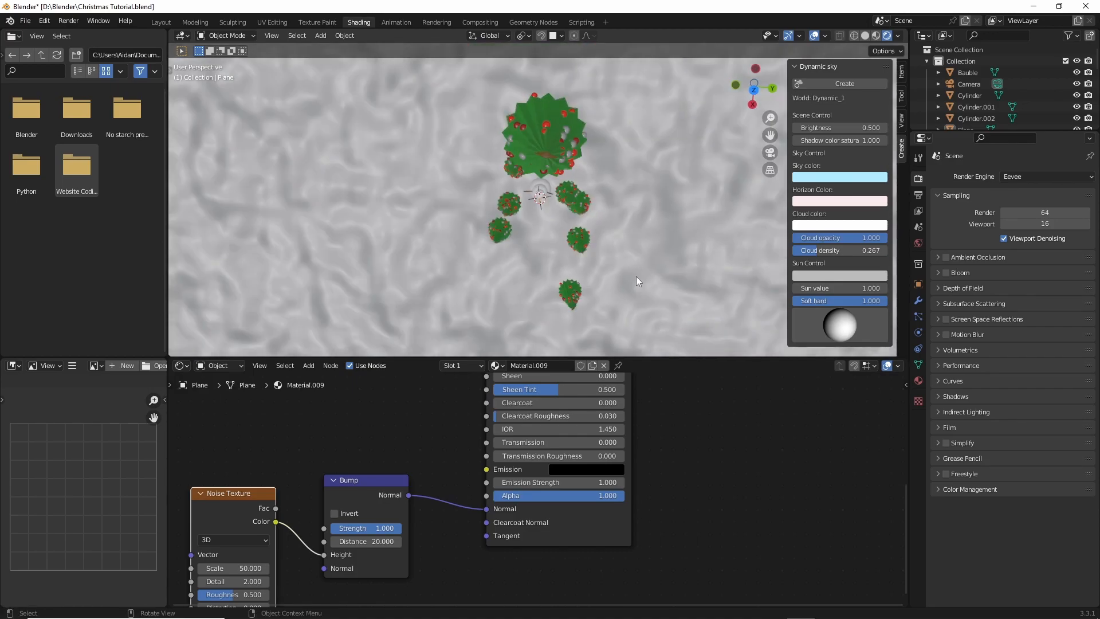
pyautogui.moveTo(570, 208); pyautogui.dragTo(383, 211, button='middle')
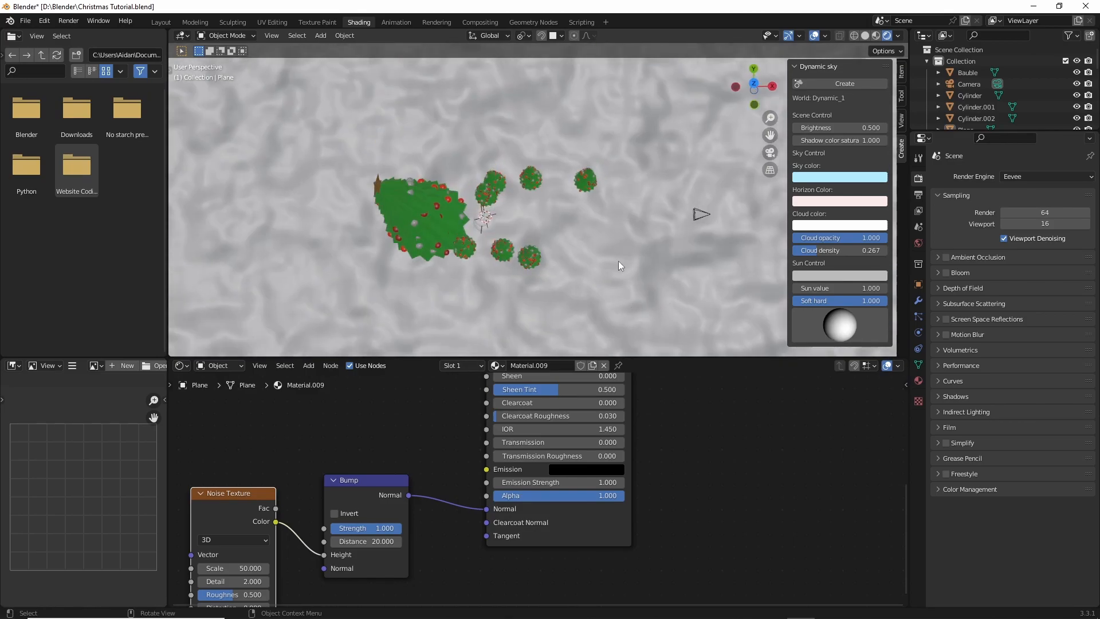
pyautogui.moveTo(583, 267); pyautogui.dragTo(423, 180, button='middle')
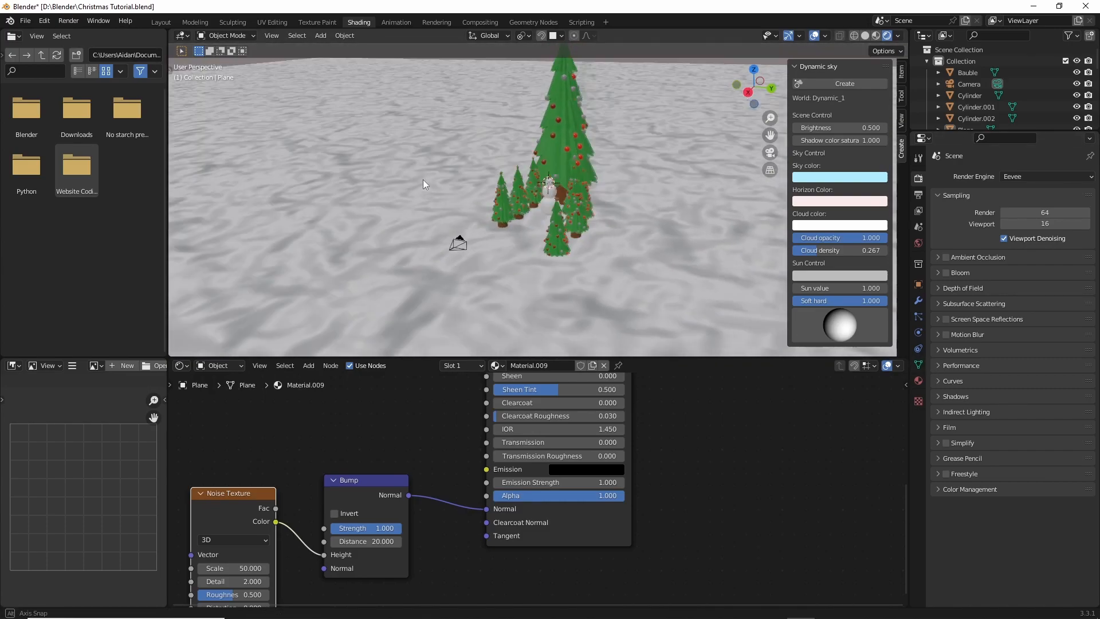
pyautogui.scroll(8, 556, 228)
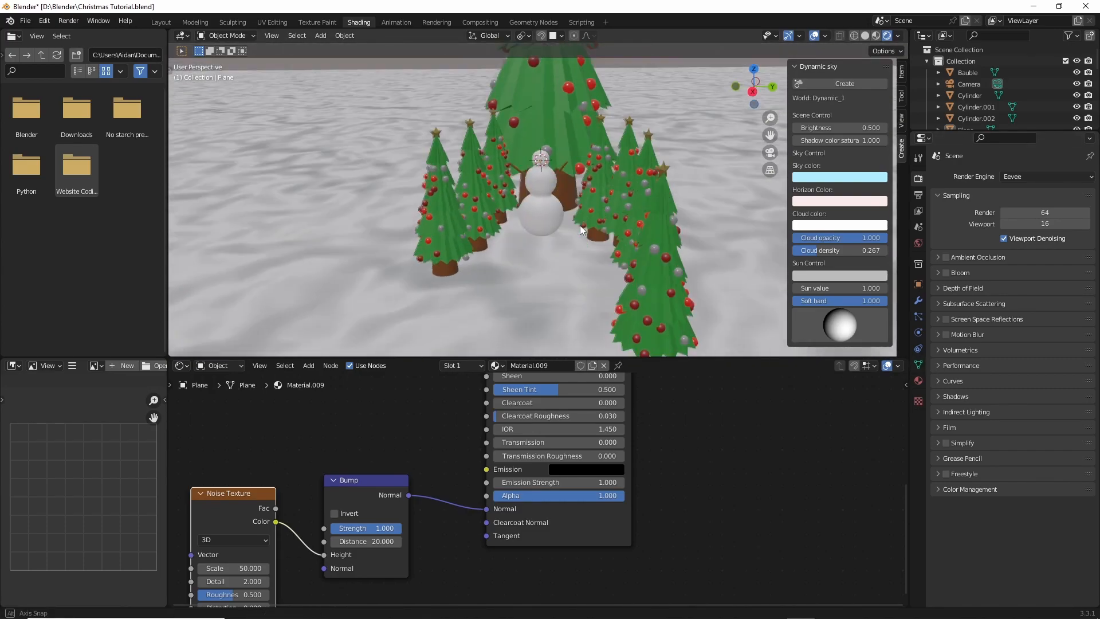
pyautogui.scroll(2, 575, 227)
pyautogui.hotkey('shift', 's')
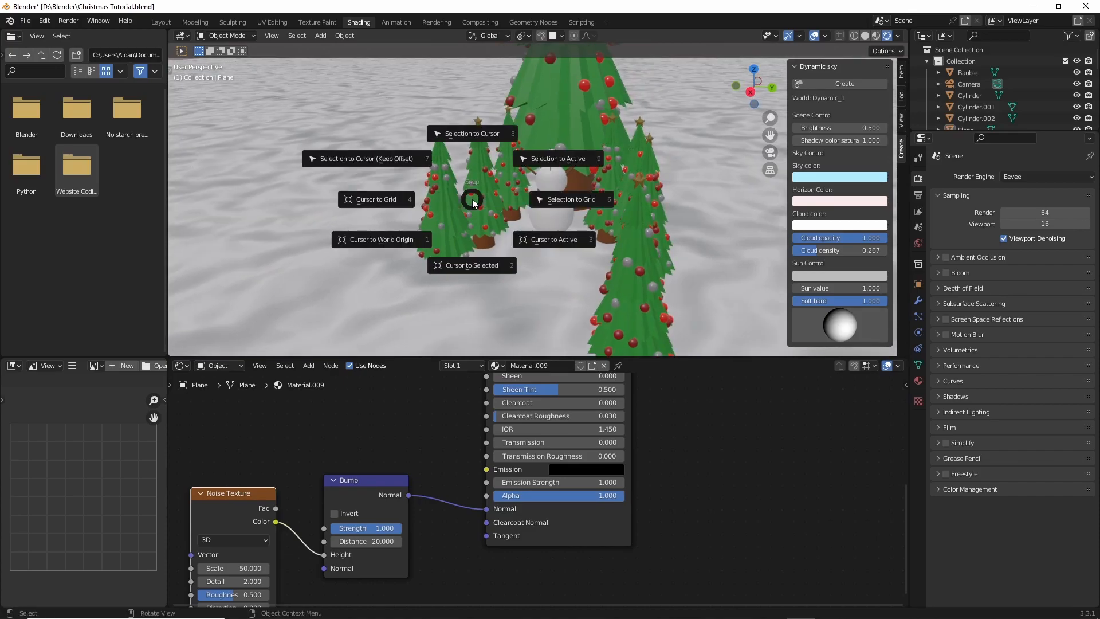
pyautogui.click(411, 230)
pyautogui.moveTo(613, 201); pyautogui.dragTo(642, 200, button='middle')
pyautogui.doubleClick(846, 284)
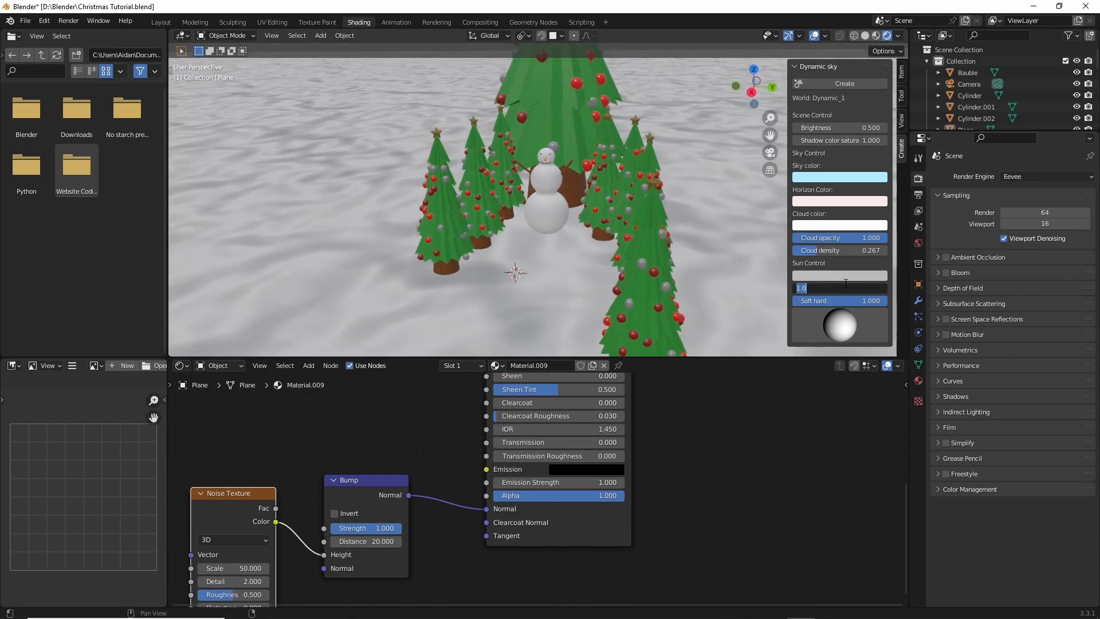
pyautogui.click(844, 260)
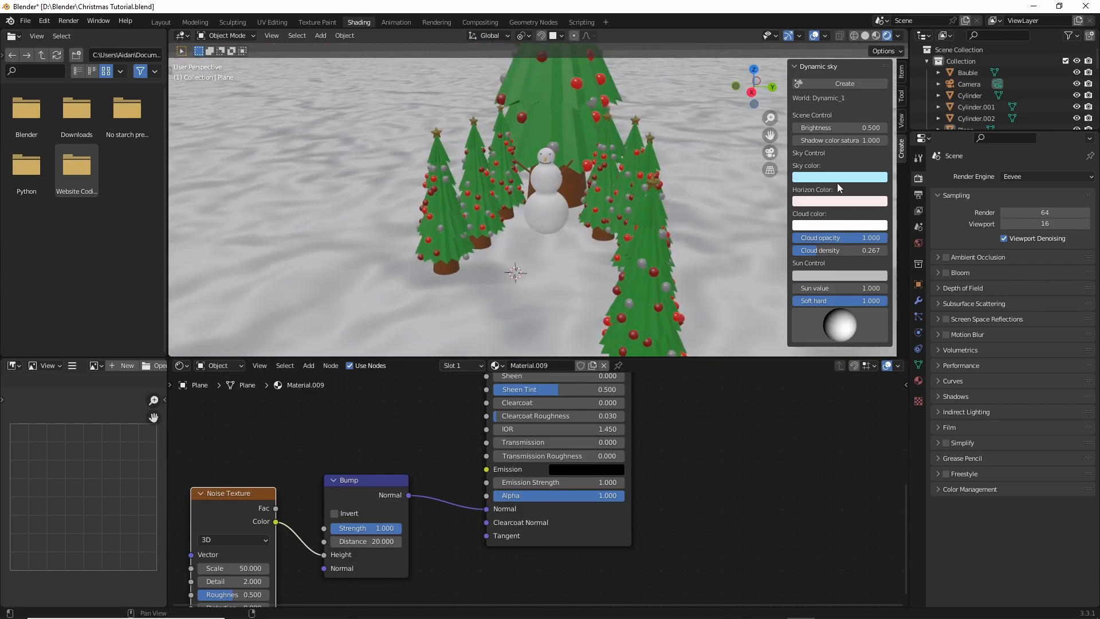
pyautogui.moveTo(634, 161)
pyautogui.mouseDown(button='middle')
pyautogui.moveTo(566, 131)
pyautogui.moveTo(656, 163)
pyautogui.mouseUp(button='middle')
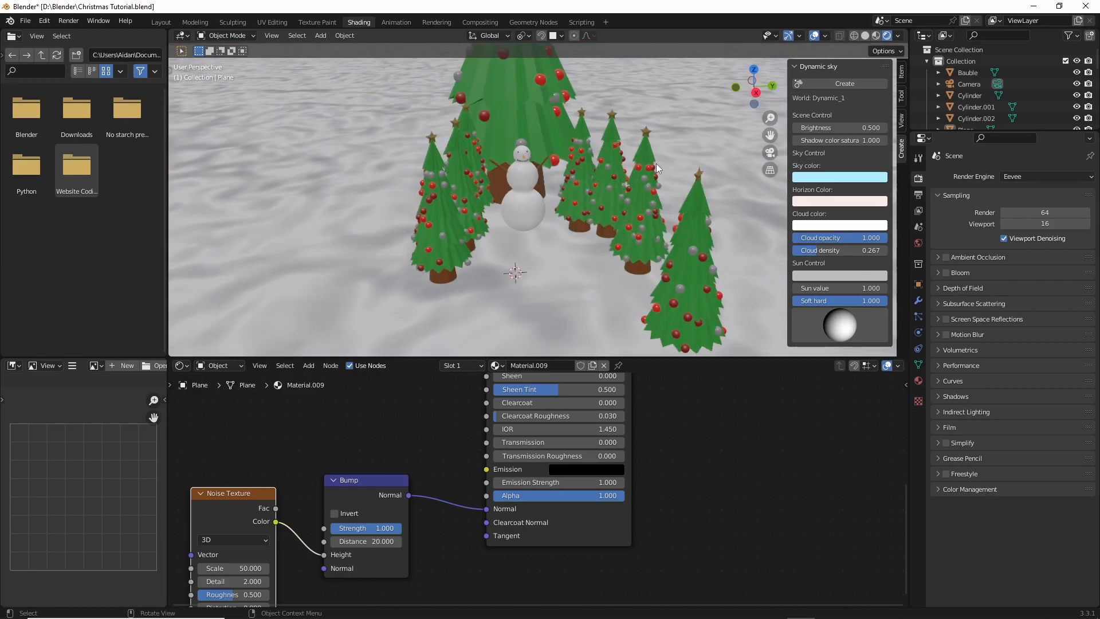
# Hide the 3D viewport's sidebar and save the file.
pyautogui.press('n')
pyautogui.moveTo(600, 202); pyautogui.dragTo(678, 264, button='middle')
pyautogui.hotkey('ctrl', 's')
pyautogui.moveTo(556, 201); pyautogui.dragTo(622, 203, button='middle')
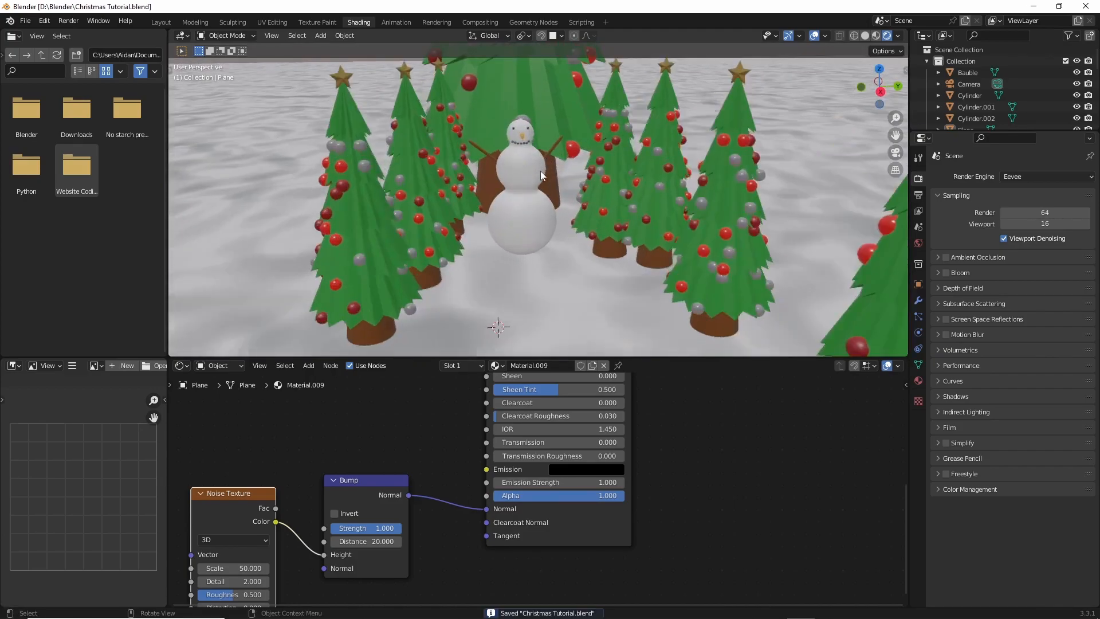
# Set the snowy ground material's roughness to about 0.418, checking it through the camera, and save the file.
pyautogui.scroll(4, 541, 171)
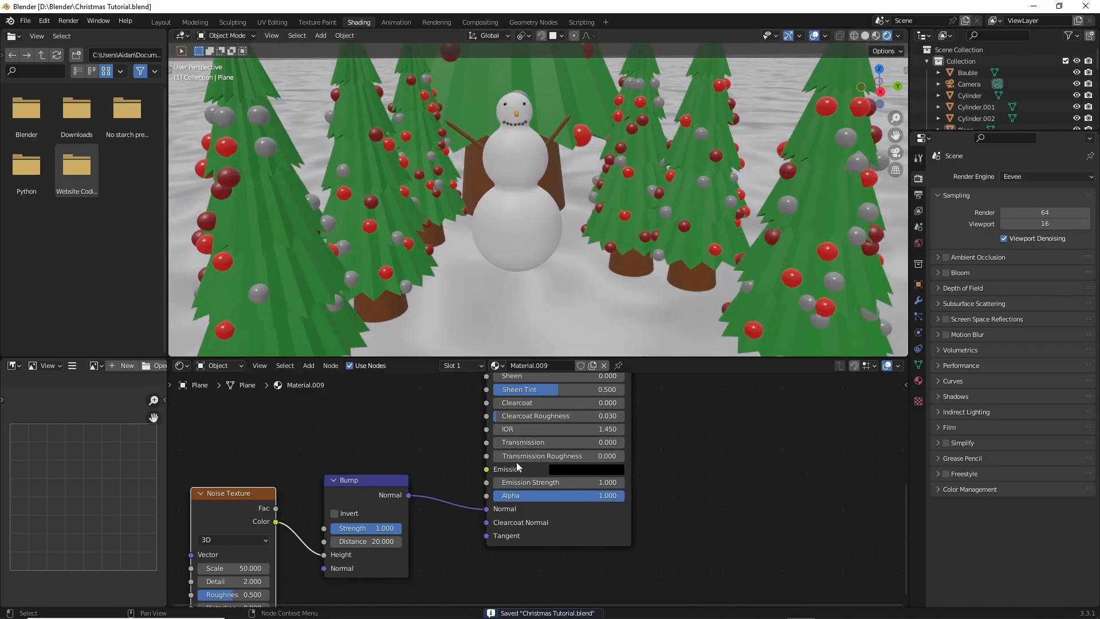
pyautogui.moveTo(685, 446); pyautogui.dragTo(684, 395, button='middle')
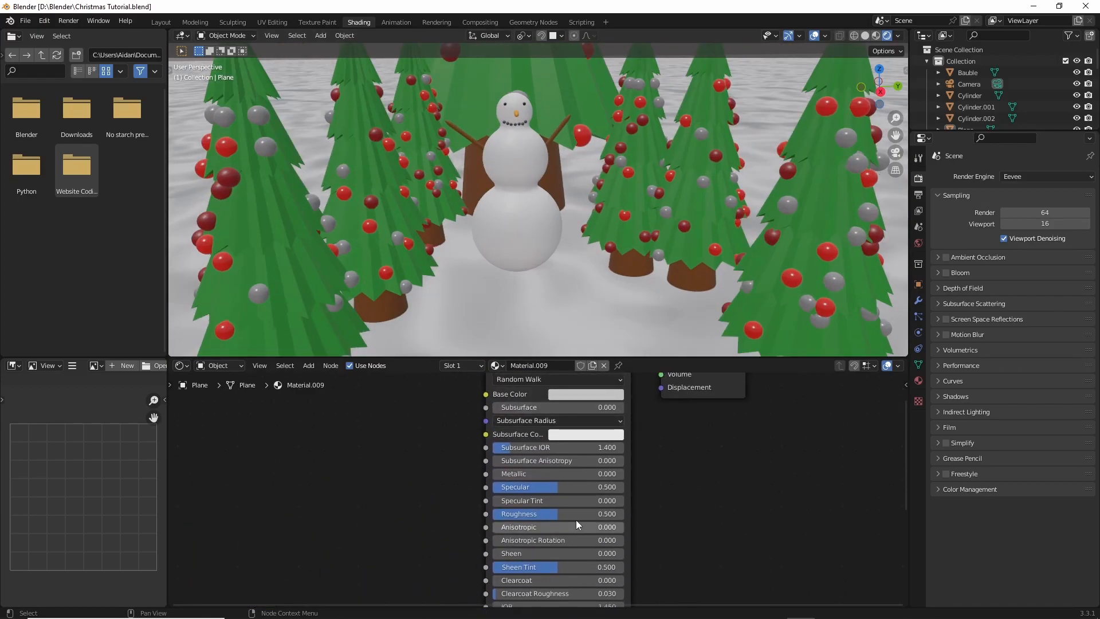
pyautogui.moveTo(570, 513); pyautogui.dragTo(549, 514)
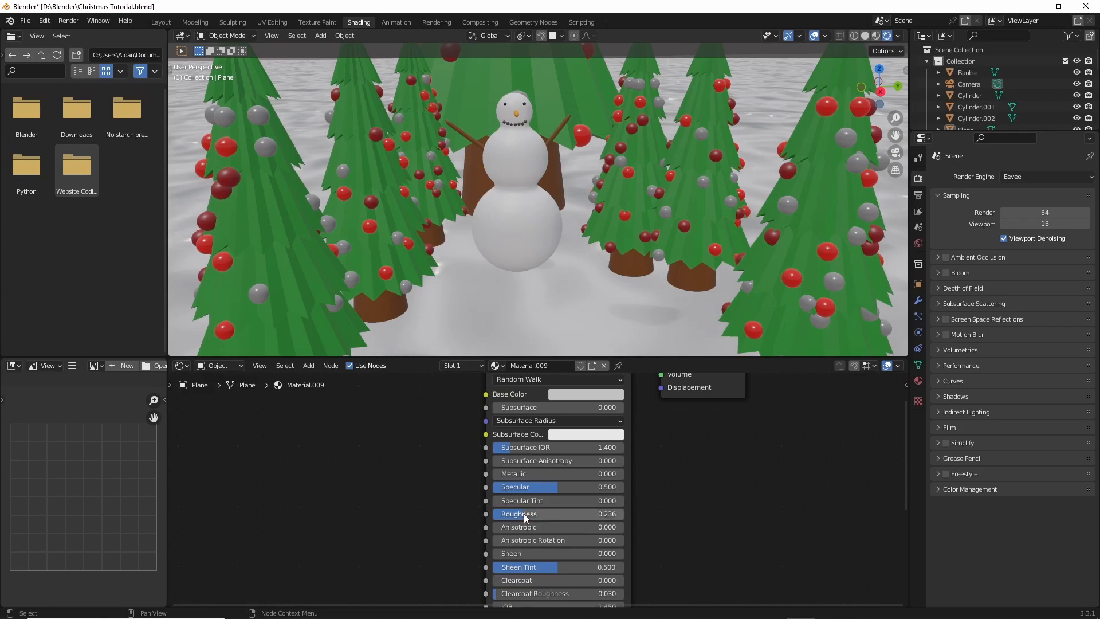
pyautogui.moveTo(525, 517); pyautogui.dragTo(496, 514)
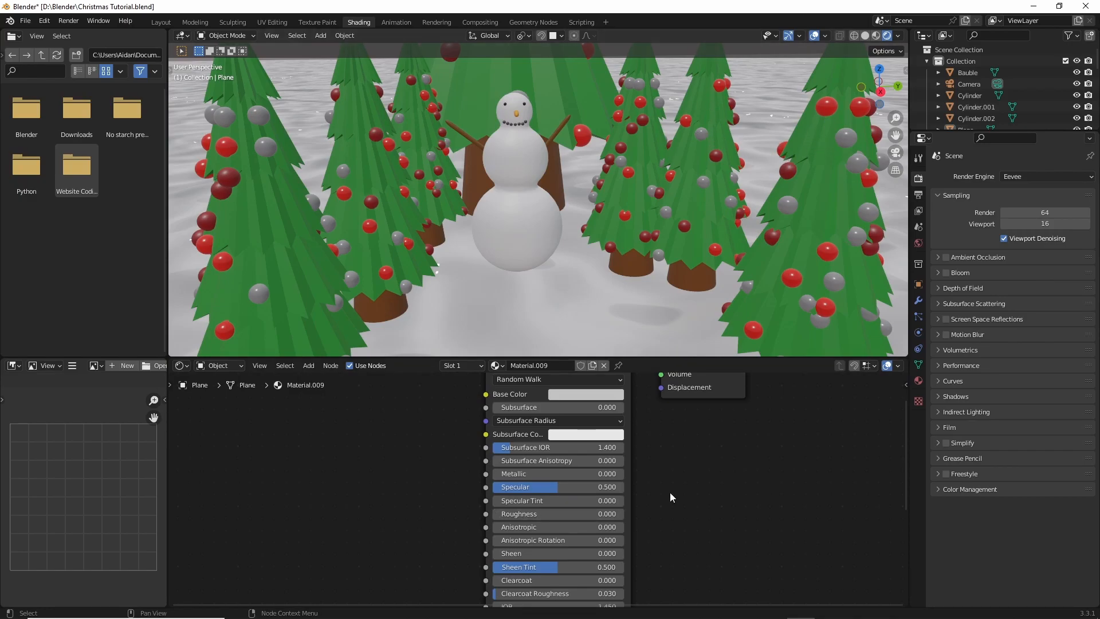
pyautogui.moveTo(548, 513); pyautogui.dragTo(676, 523)
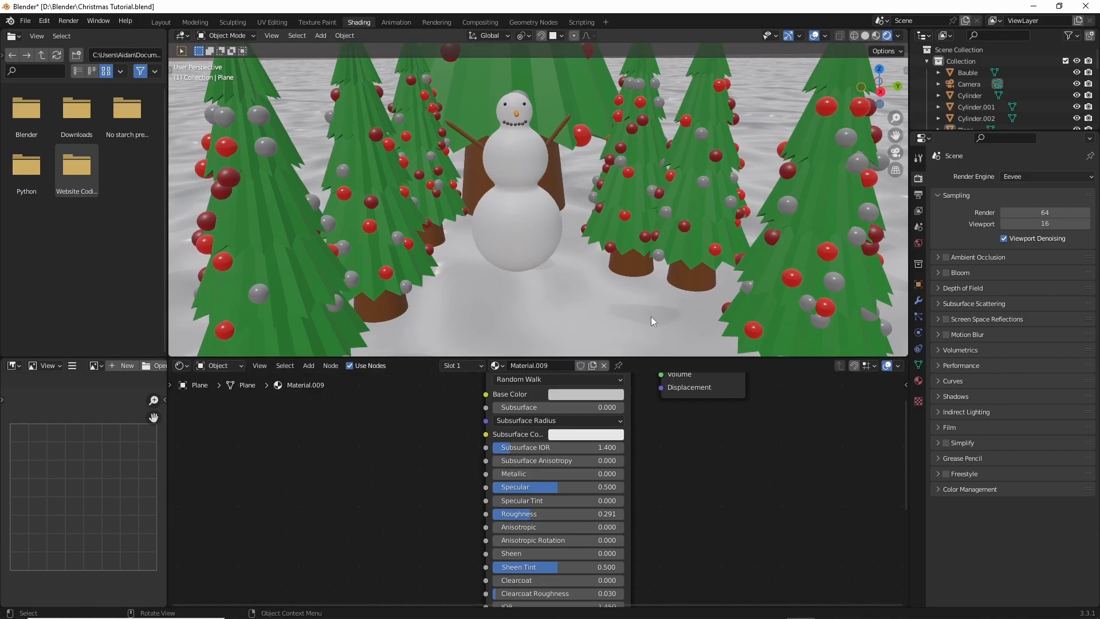
pyautogui.click(895, 152)
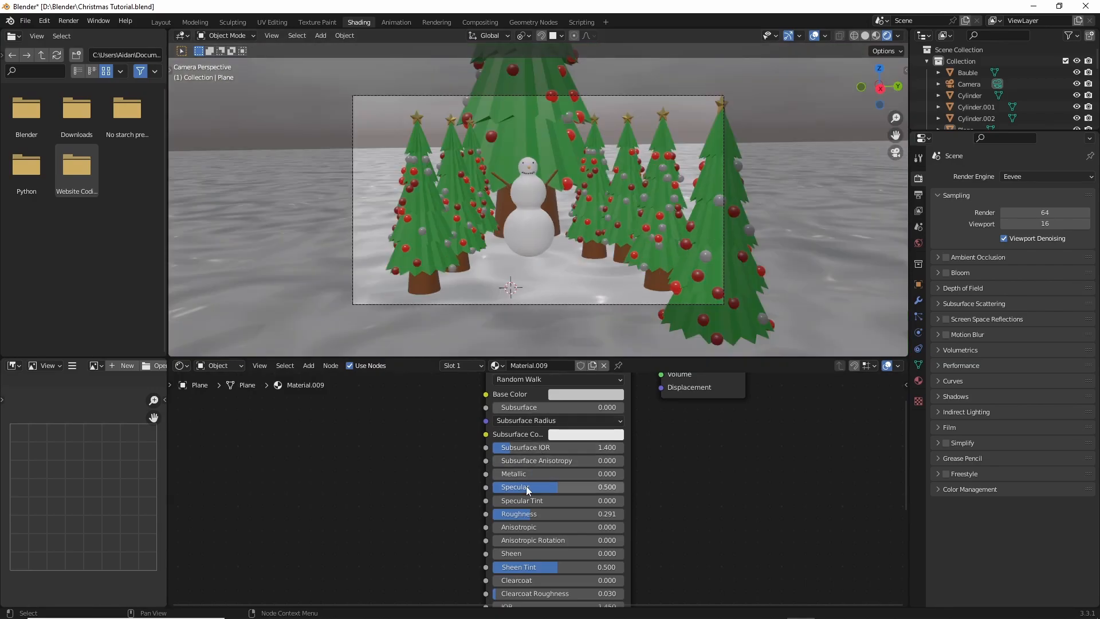
pyautogui.moveTo(519, 514); pyautogui.dragTo(548, 514)
pyautogui.hotkey('ctrl', 's')
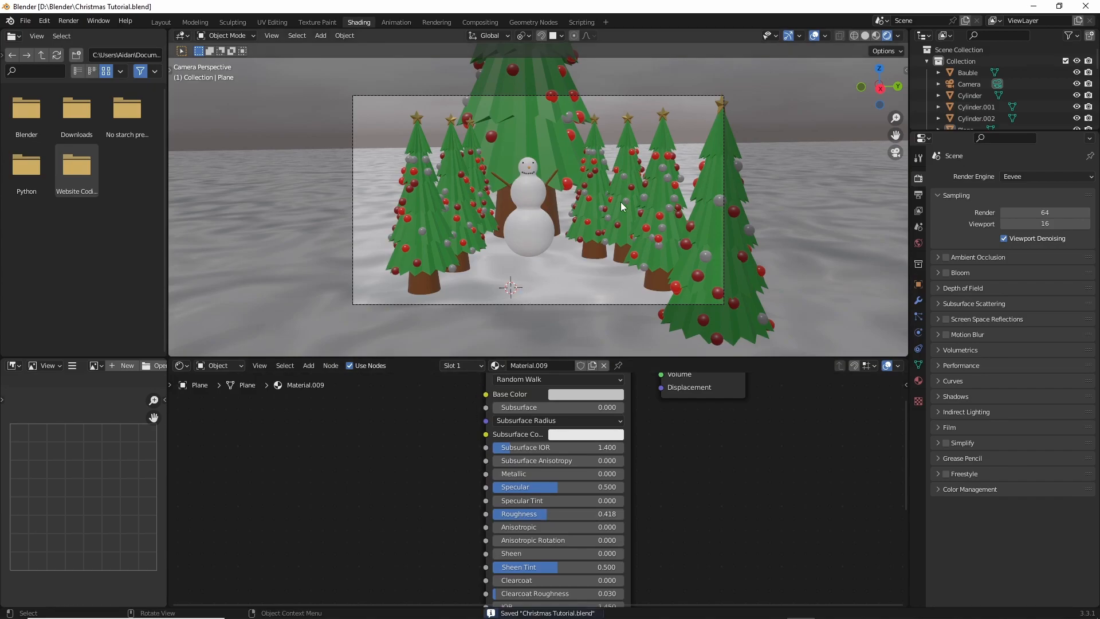
# Join the snowman's two stick arms into a single object.
pyautogui.moveTo(782, 199); pyautogui.dragTo(747, 208, button='middle')
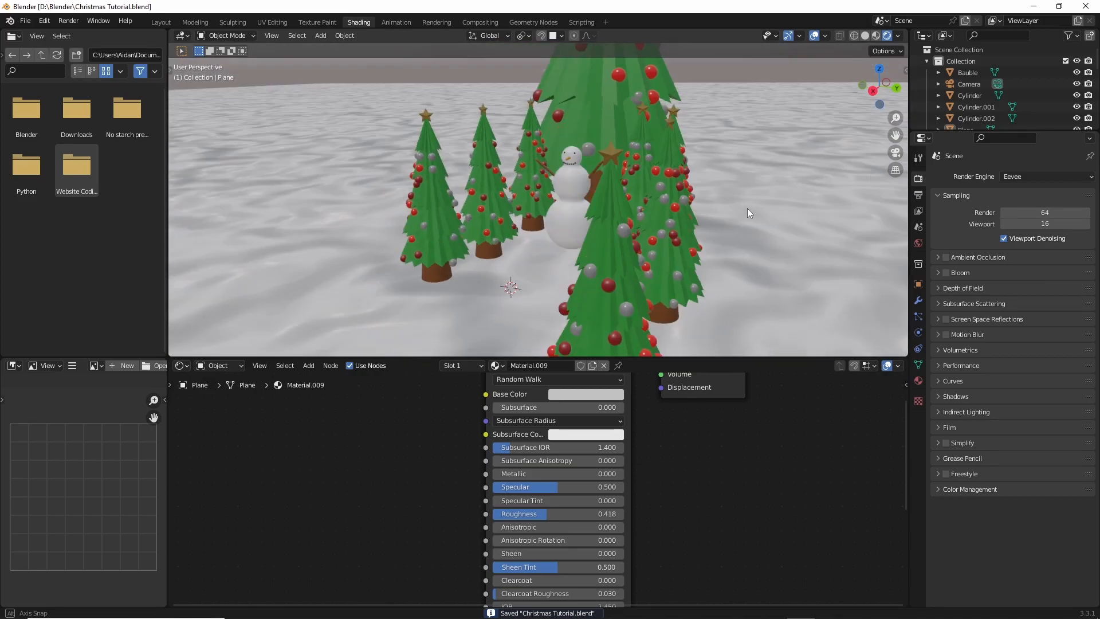
pyautogui.moveTo(541, 264); pyautogui.dragTo(577, 244, button='middle')
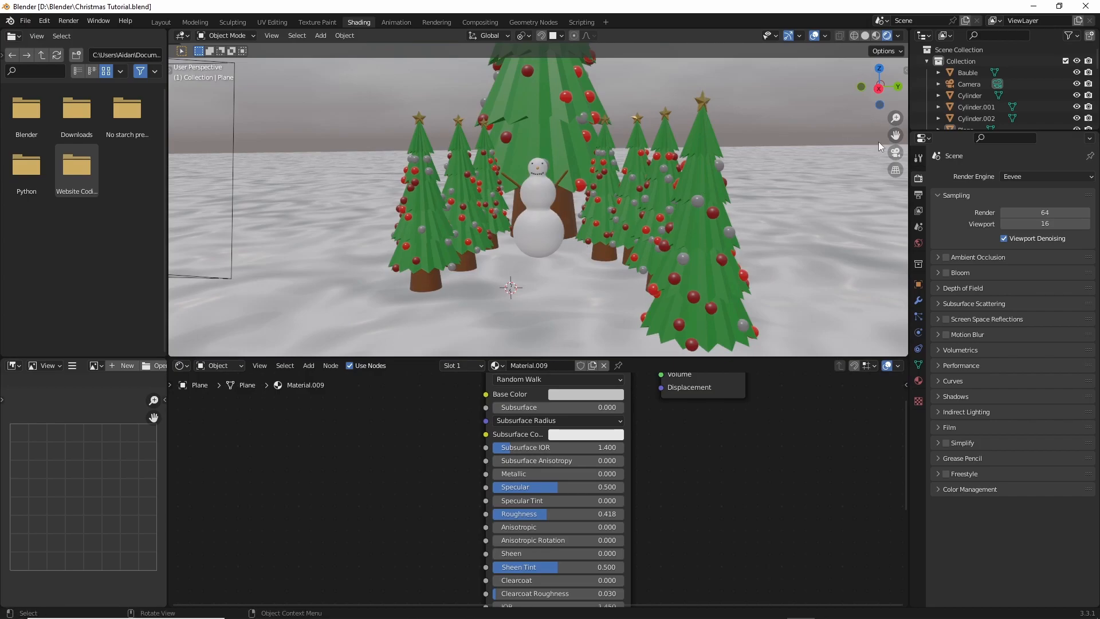
pyautogui.click(898, 153)
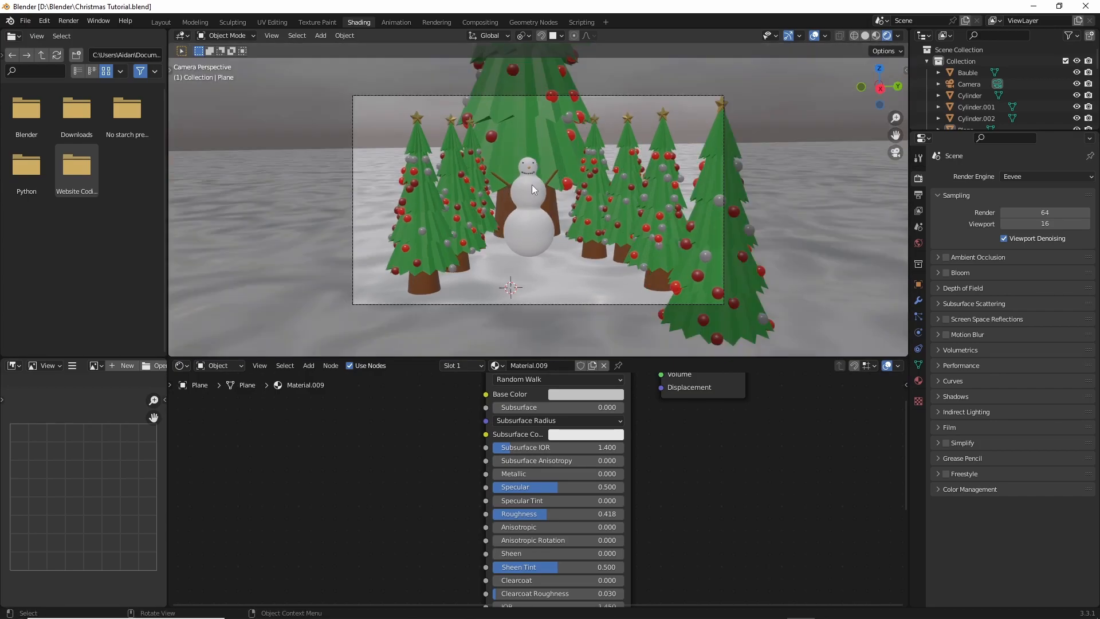
pyautogui.scroll(6, 532, 185)
pyautogui.click(535, 156)
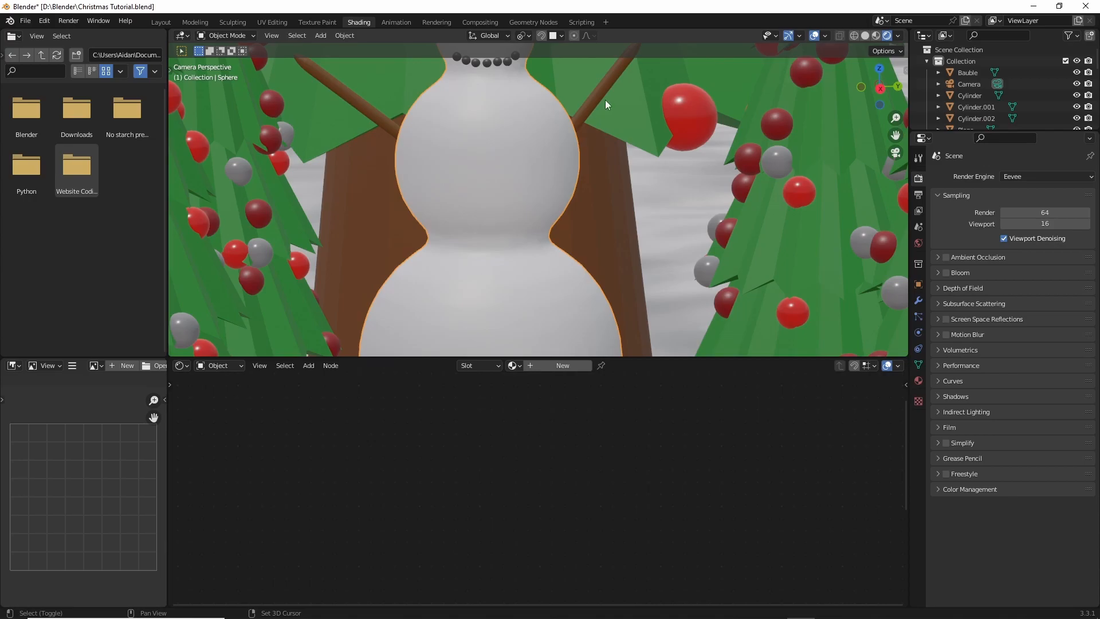
pyautogui.click(604, 91)
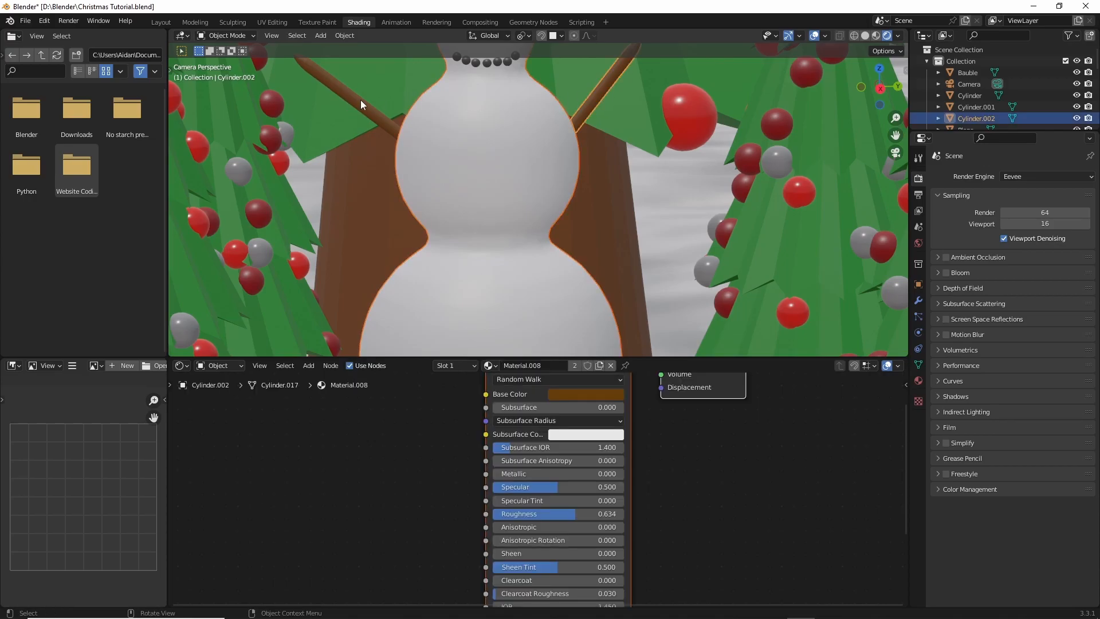
pyautogui.keyDown('shift'); pyautogui.click(360, 99); pyautogui.keyUp('shift')
pyautogui.keyDown('shift'); pyautogui.click(617, 73); pyautogui.keyUp('shift')
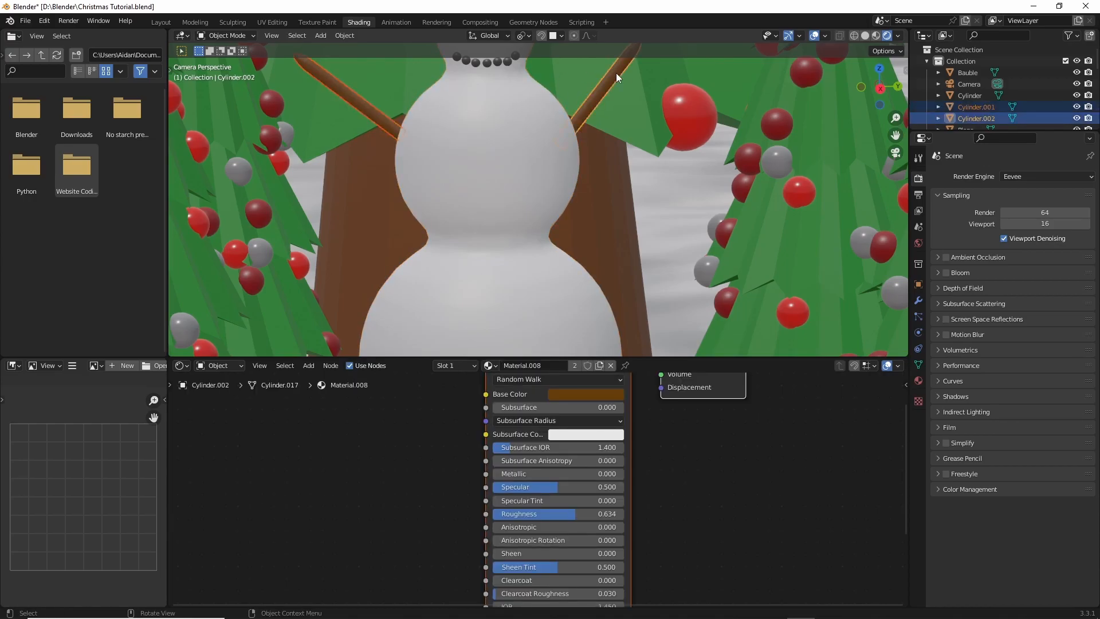
pyautogui.hotkey('ctrl', 'j')
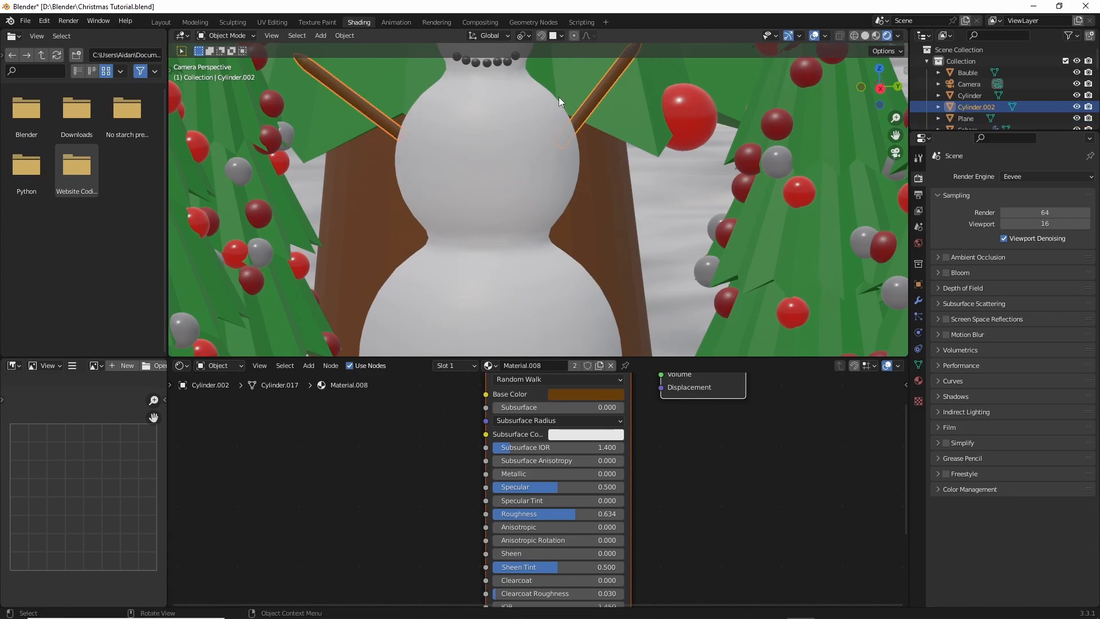
pyautogui.scroll(-5, 516, 131)
pyautogui.moveTo(526, 136); pyautogui.dragTo(552, 106, button='middle')
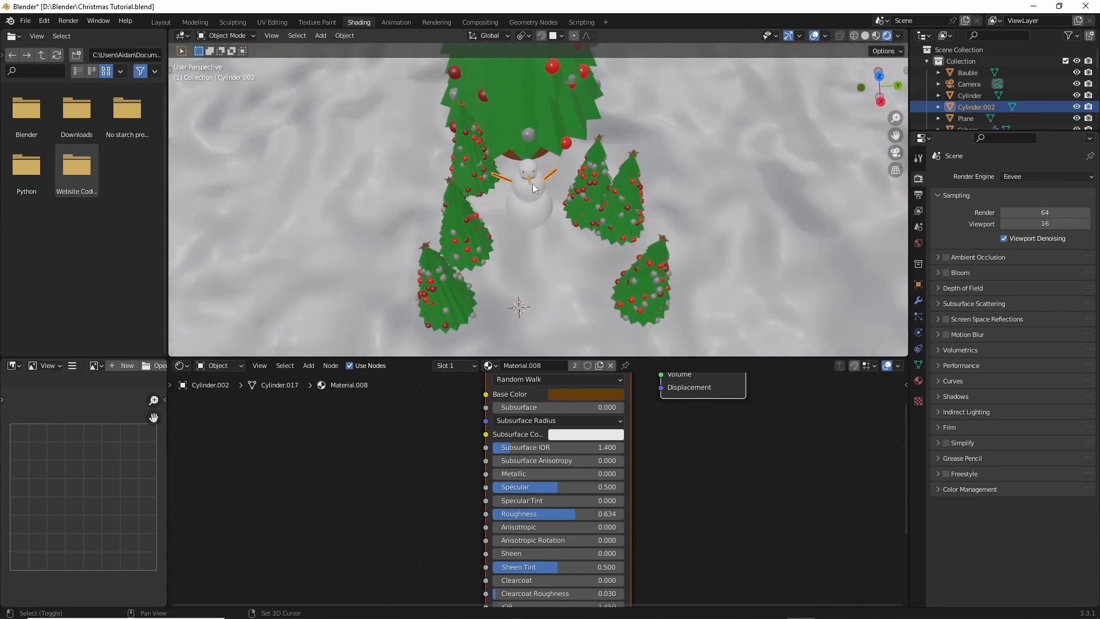
# Inspect the snowman's body up close, including where the arms meet it and how it sits among the trees.
pyautogui.scroll(4, 532, 183)
pyautogui.scroll(5, 533, 97)
pyautogui.keyDown('shift'); pyautogui.moveTo(389, 195); pyautogui.dragTo(453, 86, button='middle'); pyautogui.keyUp('shift')
pyautogui.keyDown('shift'); pyautogui.moveTo(510, 171); pyautogui.dragTo(705, 189, button='middle'); pyautogui.keyUp('shift')
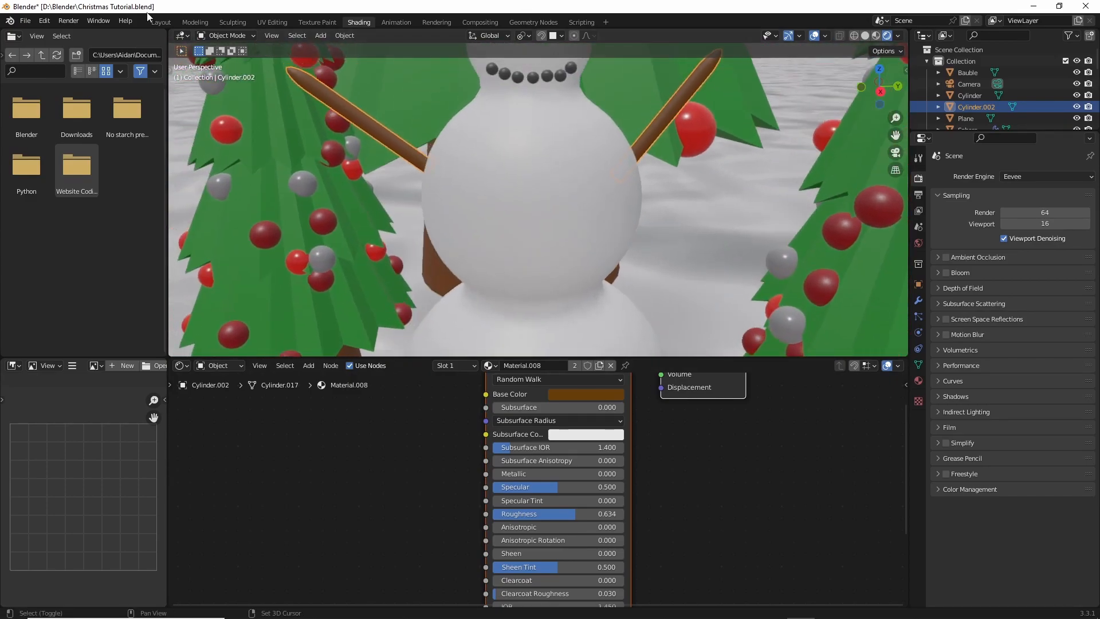
pyautogui.click(510, 213)
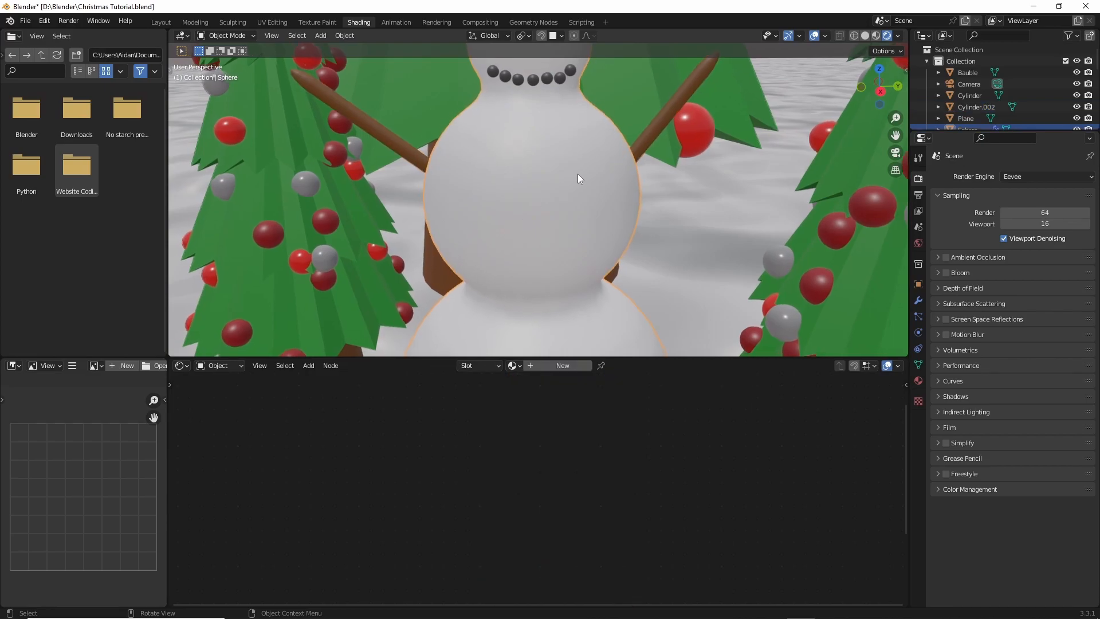
pyautogui.scroll(1, 570, 157)
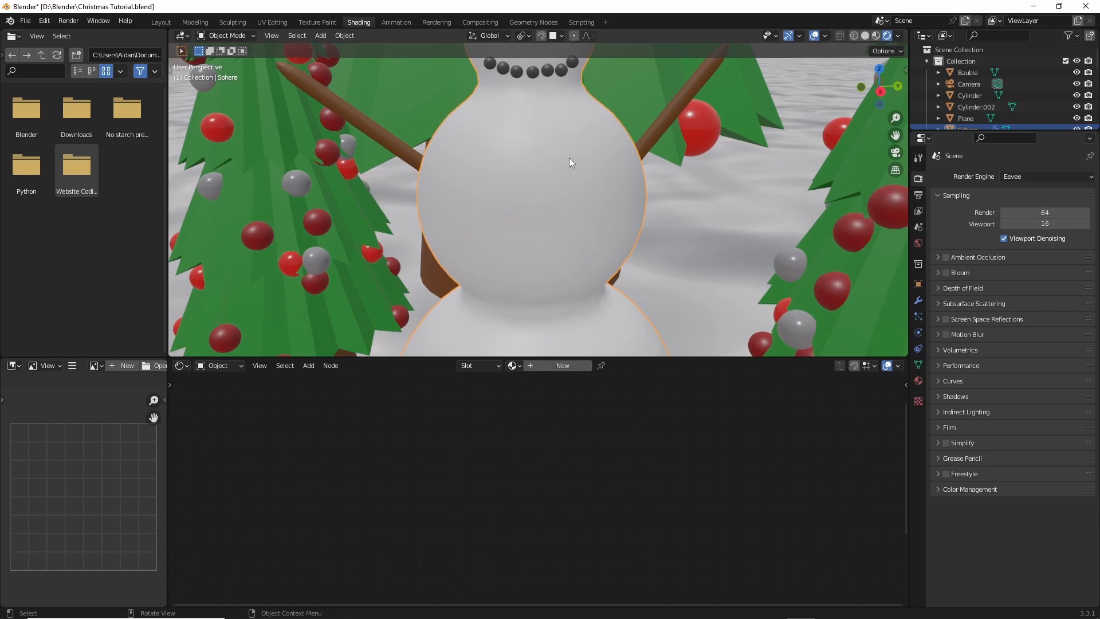
pyautogui.scroll(-5, 569, 157)
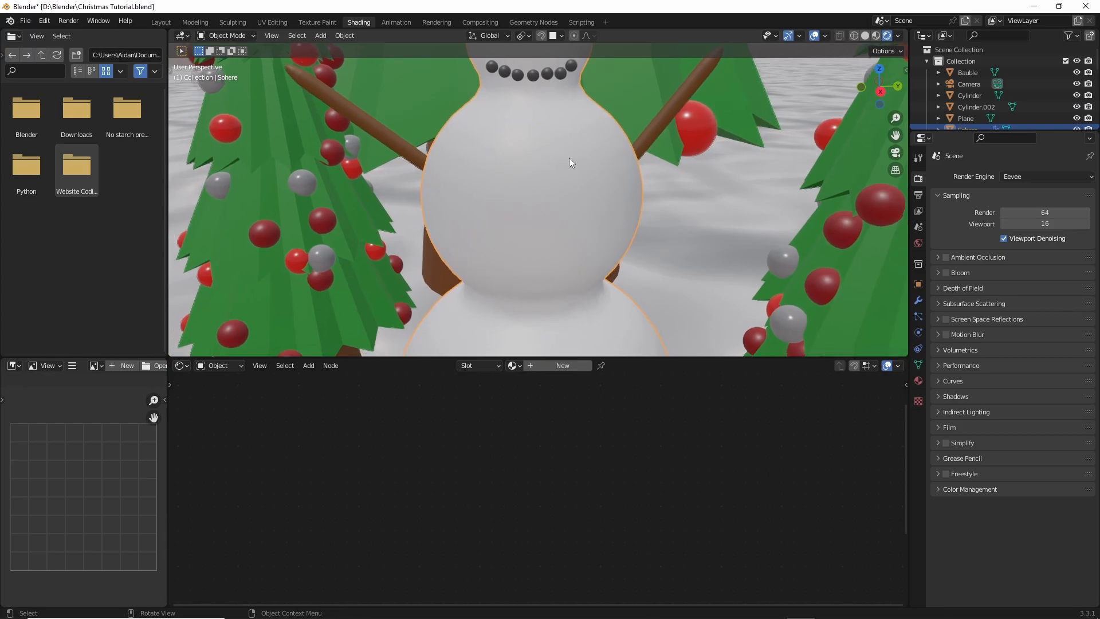
pyautogui.scroll(5, 625, 177)
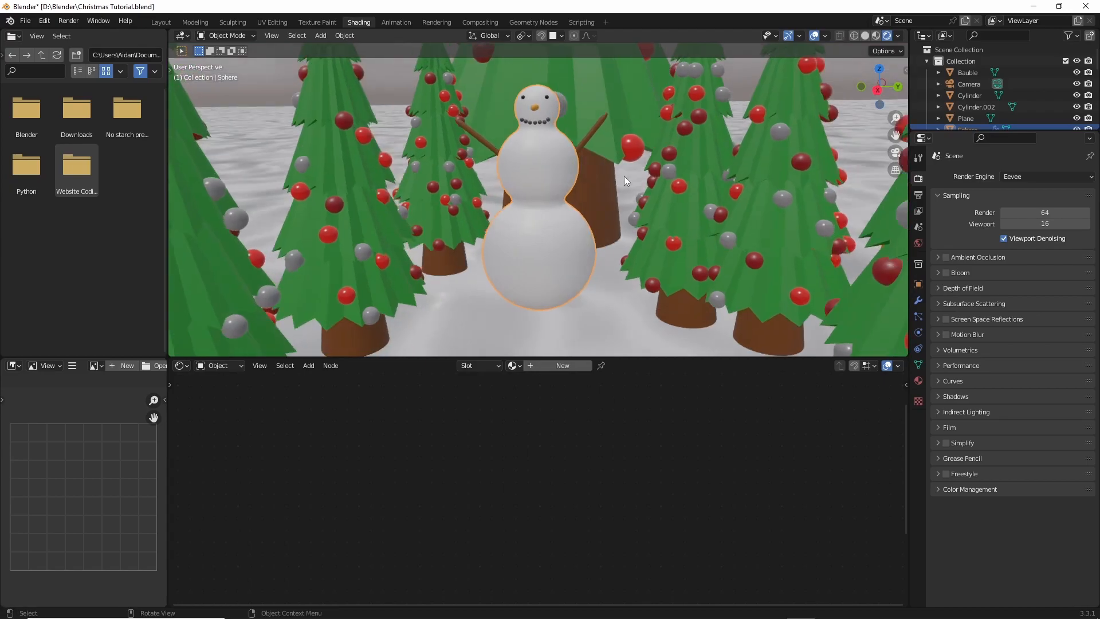
# Join the seven dark spheres of the snowman's mouth into a single object.
pyautogui.keyDown('shift'); pyautogui.moveTo(625, 174); pyautogui.dragTo(638, 192, button='middle'); pyautogui.keyUp('shift')
pyautogui.click(619, 253)
pyautogui.keyDown('shift'); pyautogui.click(596, 267); pyautogui.keyUp('shift')
pyautogui.keyDown('shift'); pyautogui.click(568, 269); pyautogui.keyUp('shift')
pyautogui.keyDown('shift'); pyautogui.click(542, 268); pyautogui.keyUp('shift')
pyautogui.keyDown('shift'); pyautogui.click(510, 269); pyautogui.keyUp('shift')
pyautogui.keyDown('shift'); pyautogui.click(488, 259); pyautogui.keyUp('shift')
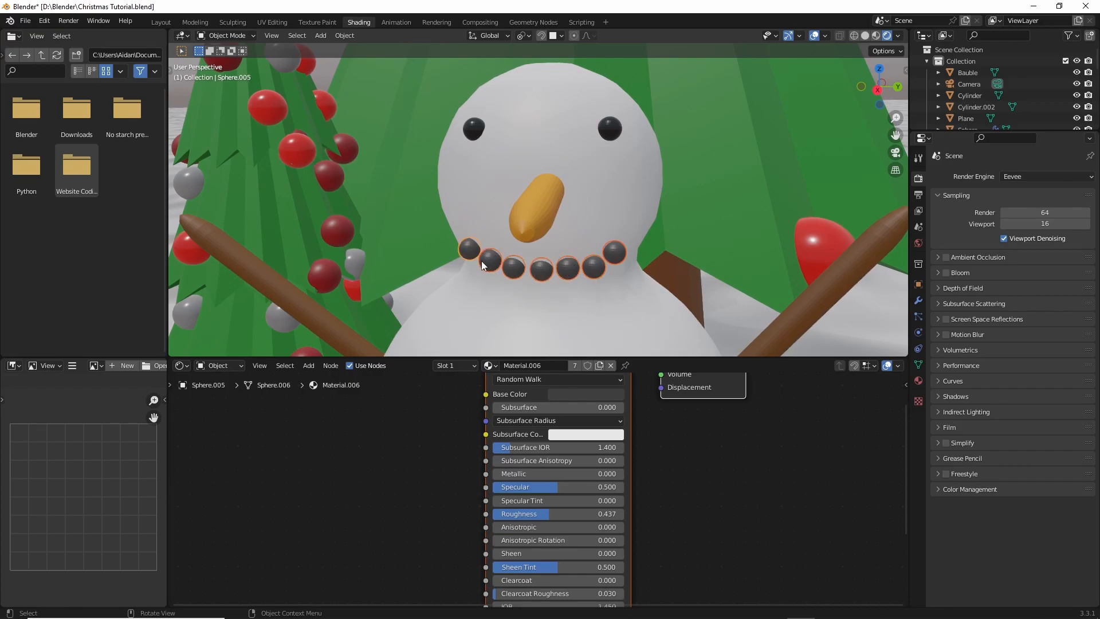
pyautogui.hotkey('ctrl', 'j')
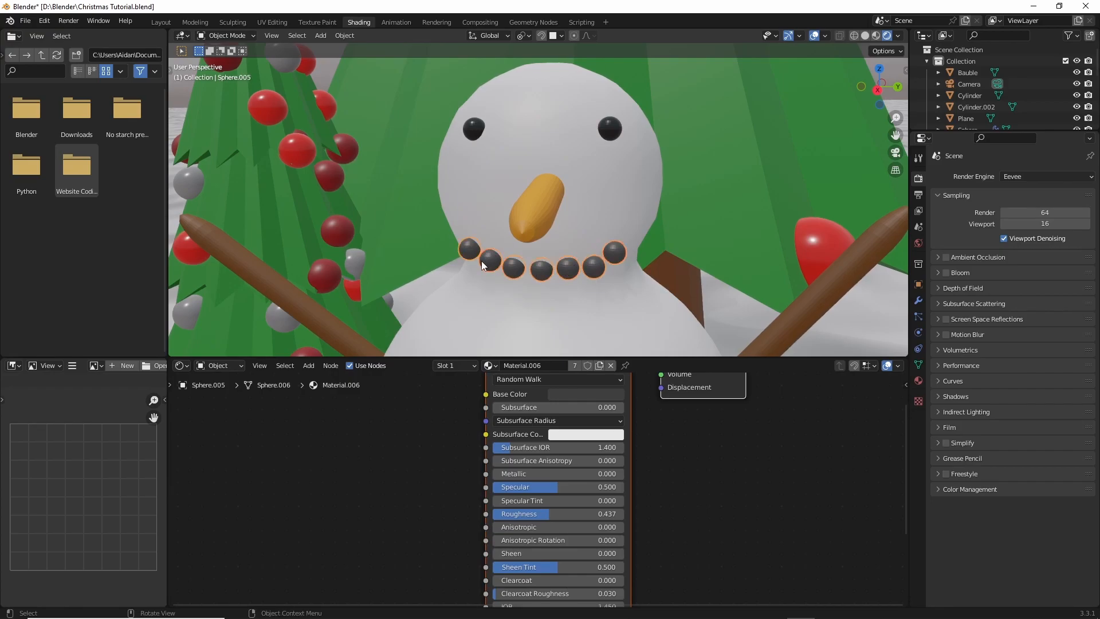
# Join the snowman's two eyes into a single object.
pyautogui.click(468, 129)
pyautogui.keyDown('shift'); pyautogui.click(614, 129); pyautogui.keyUp('shift')
pyautogui.hotkey('ctrl', 'j')
# Parent the snowman's eyes, nose, mouth and arms to its body, with the body as the active object.
pyautogui.scroll(-5, 567, 143)
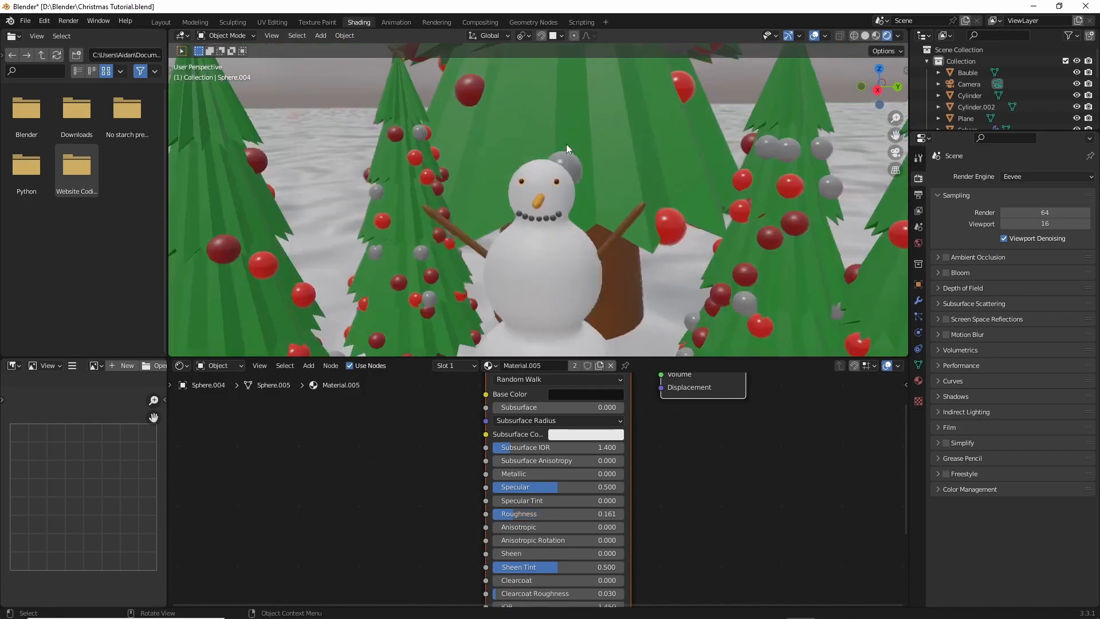
pyautogui.scroll(2, 544, 197)
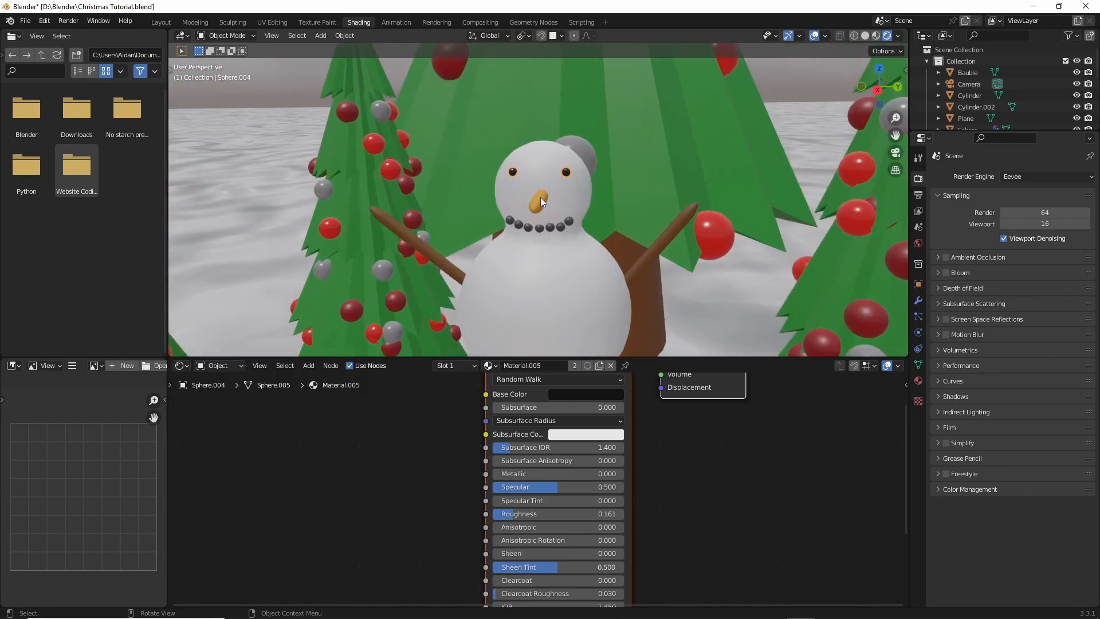
pyautogui.keyDown('shift'); pyautogui.click(542, 198); pyautogui.keyUp('shift')
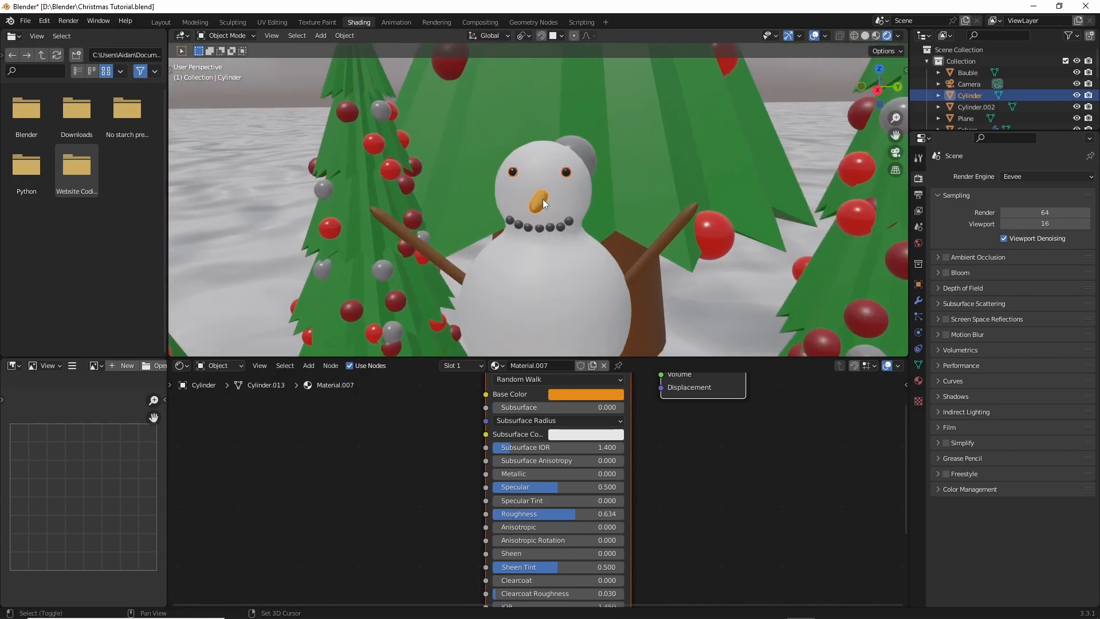
pyautogui.keyDown('shift'); pyautogui.click(569, 221); pyautogui.keyUp('shift')
pyautogui.keyDown('shift'); pyautogui.click(674, 235); pyautogui.keyUp('shift')
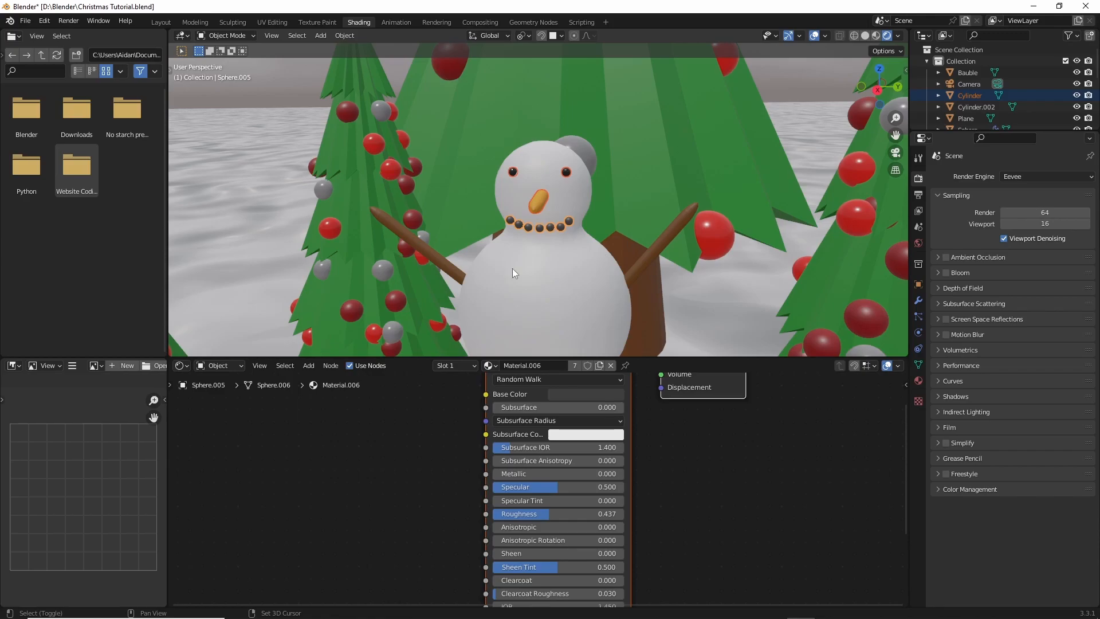
pyautogui.keyDown('shift'); pyautogui.click(552, 258); pyautogui.keyUp('shift')
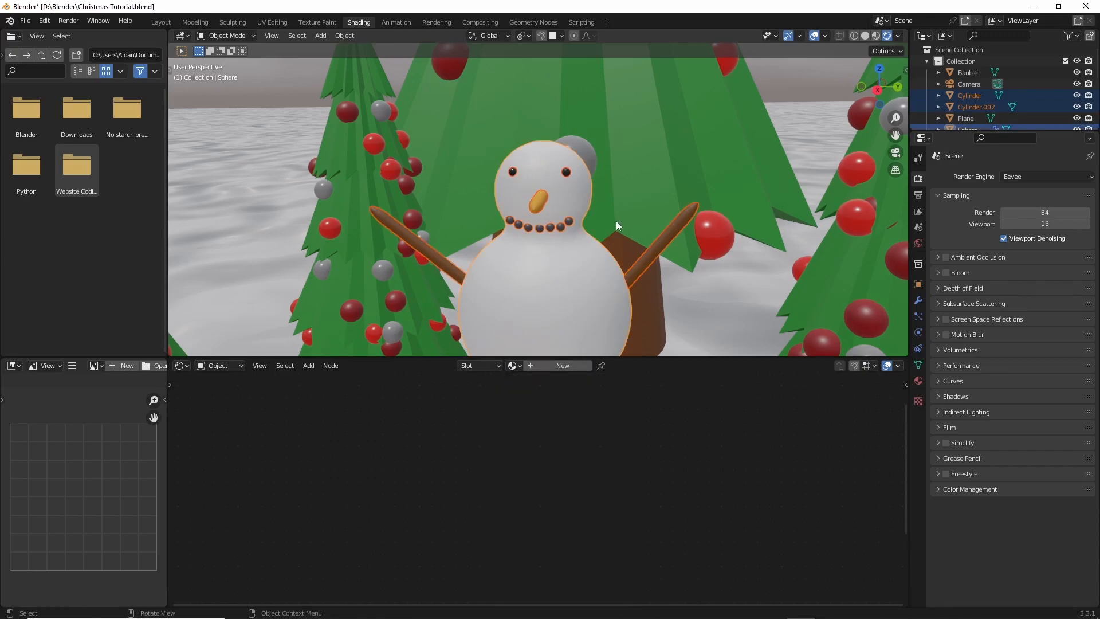
pyautogui.hotkey('ctrl', 'j')
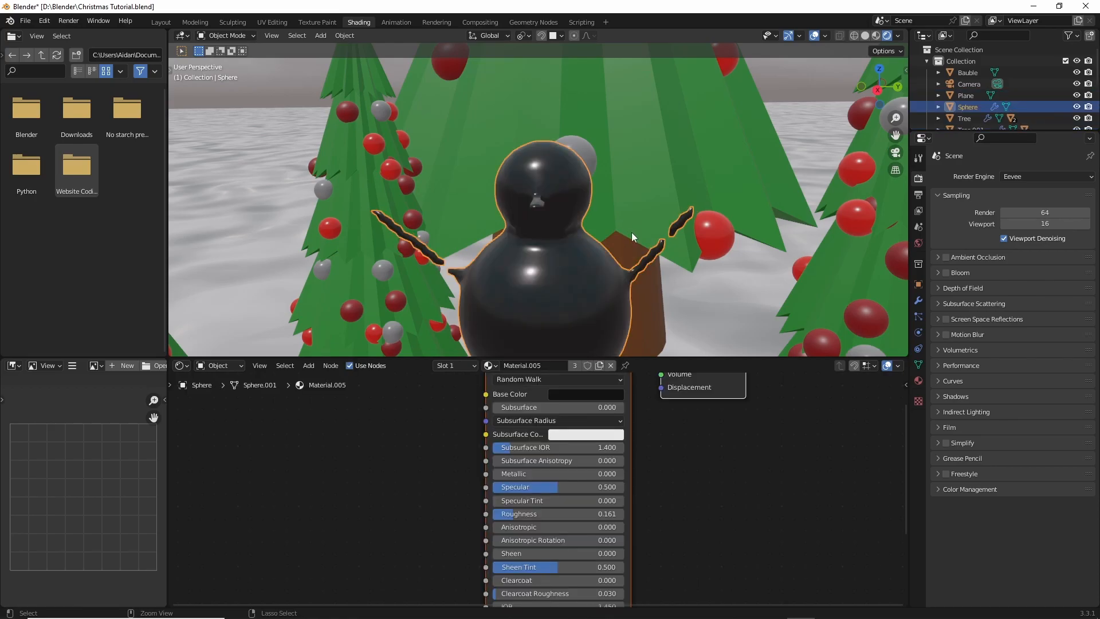
pyautogui.hotkey('ctrl', 'z')
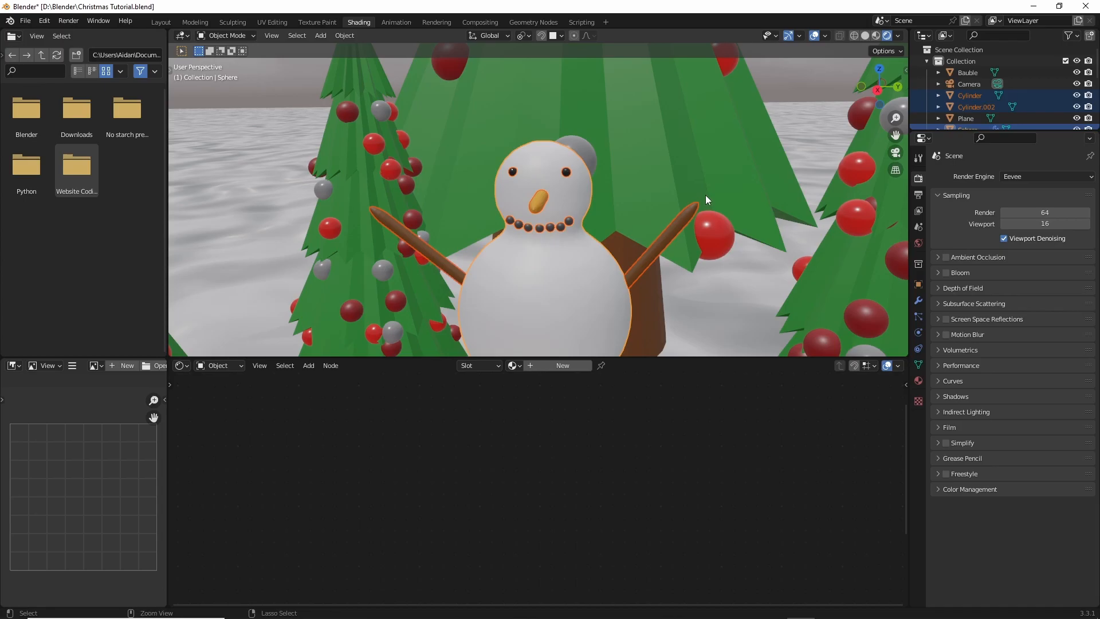
pyautogui.hotkey('ctrl', 'p')
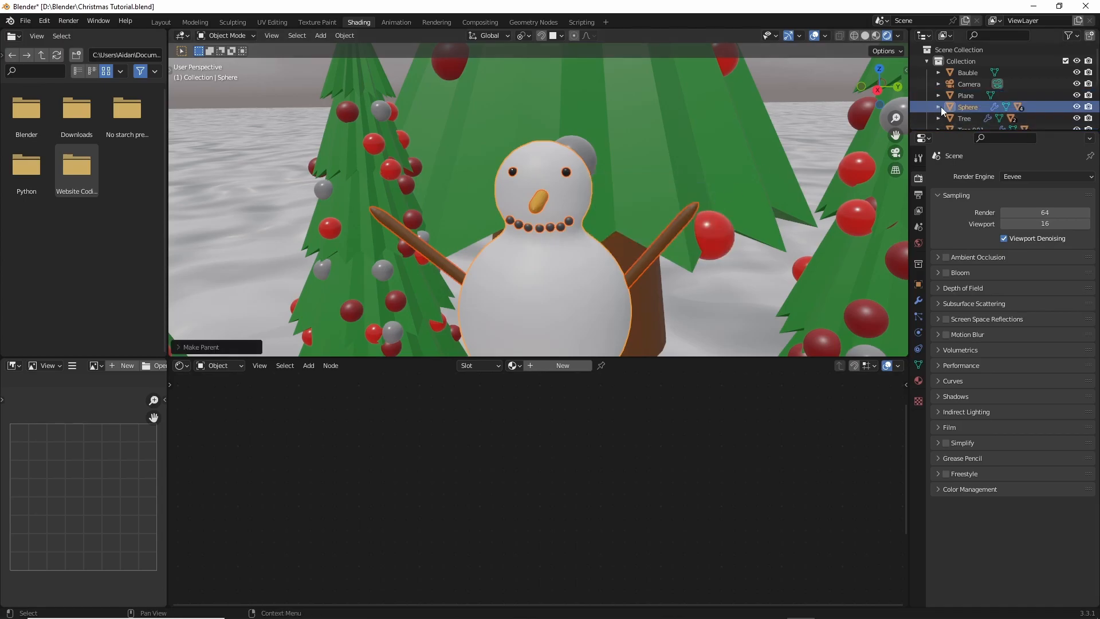
# Rename the snowman's body object as Snowman.
pyautogui.doubleClick(962, 106)
pyautogui.scroll(-1, 962, 107)
pyautogui.write('Snowman')
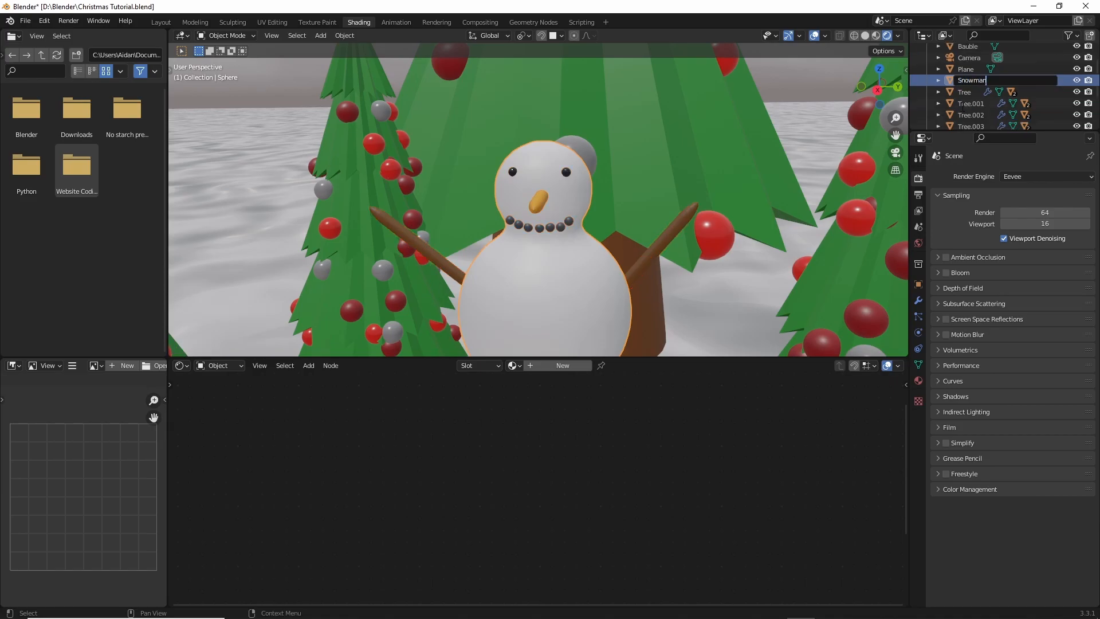
pyautogui.press('Return')
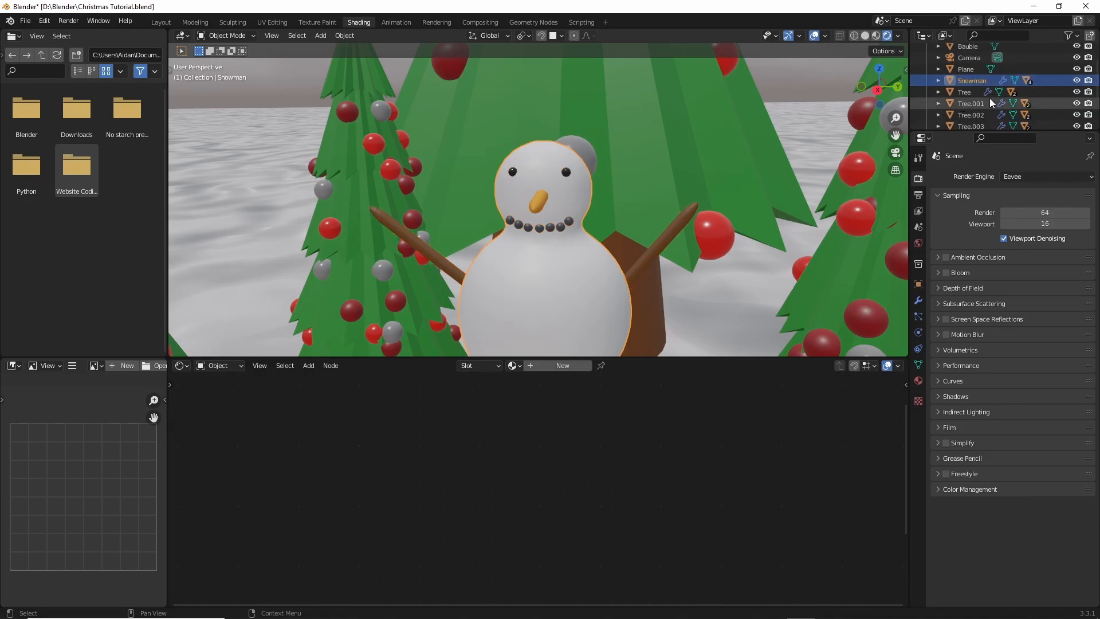
# Rename the ground plane object as Snow.
pyautogui.doubleClick(973, 69)
pyautogui.write('=')
pyautogui.write('S')
pyautogui.write('now')
pyautogui.press('Return')
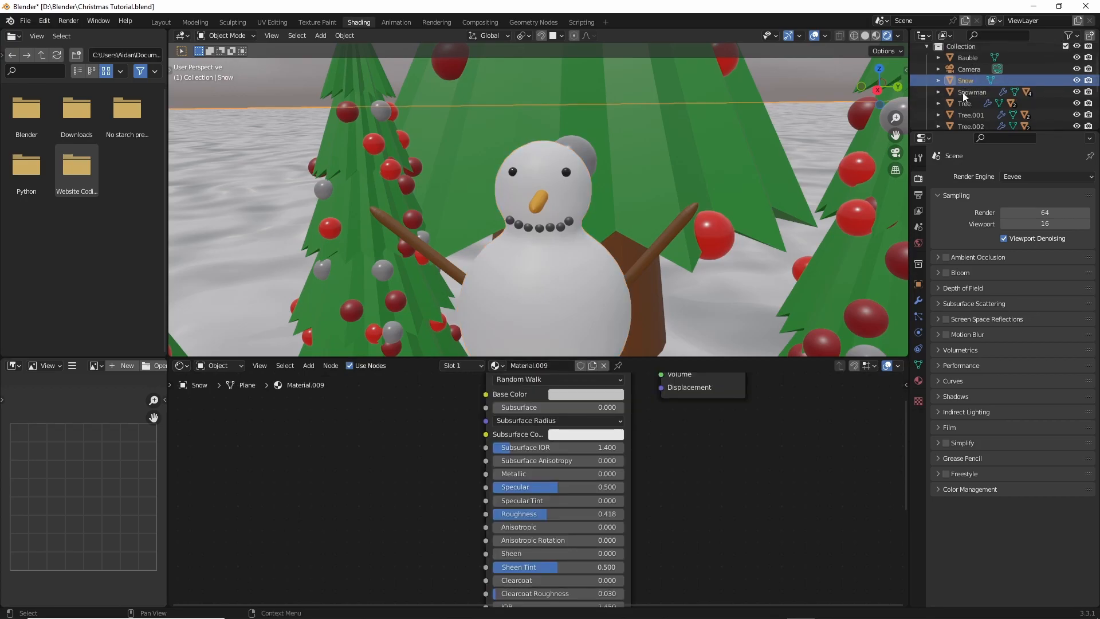
# Add a new mesh plane at the world origin and scale it up until it extends well beyond the group of trees.
pyautogui.moveTo(614, 149); pyautogui.dragTo(644, 154, button='middle')
pyautogui.click(895, 153)
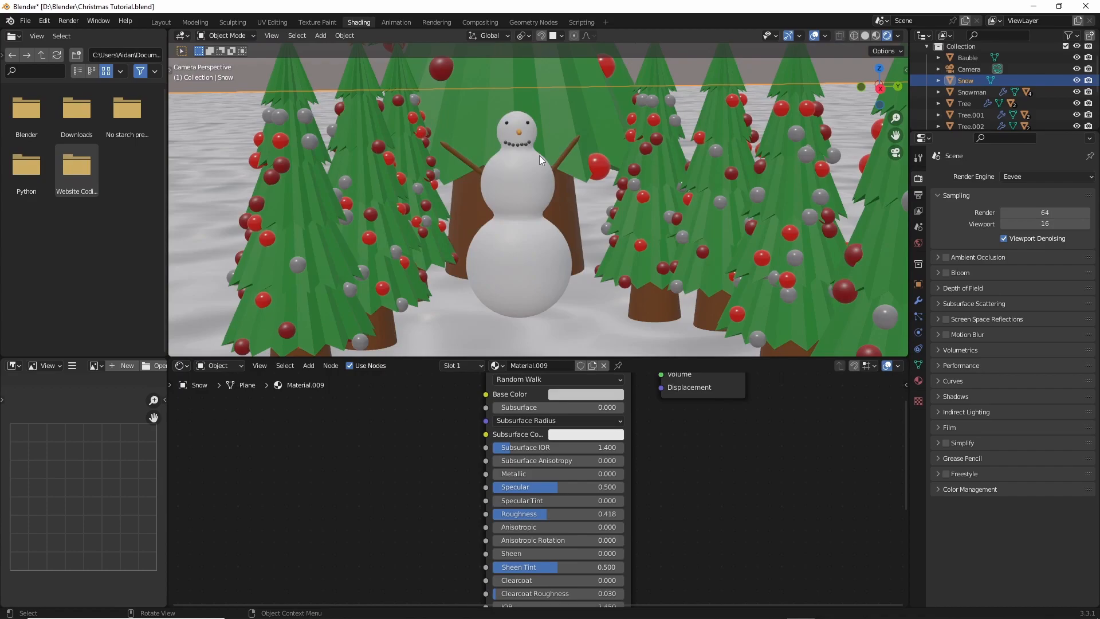
pyautogui.press('Home')
pyautogui.moveTo(648, 163); pyautogui.dragTo(633, 165, button='middle')
pyautogui.hotkey('shift', 'a')
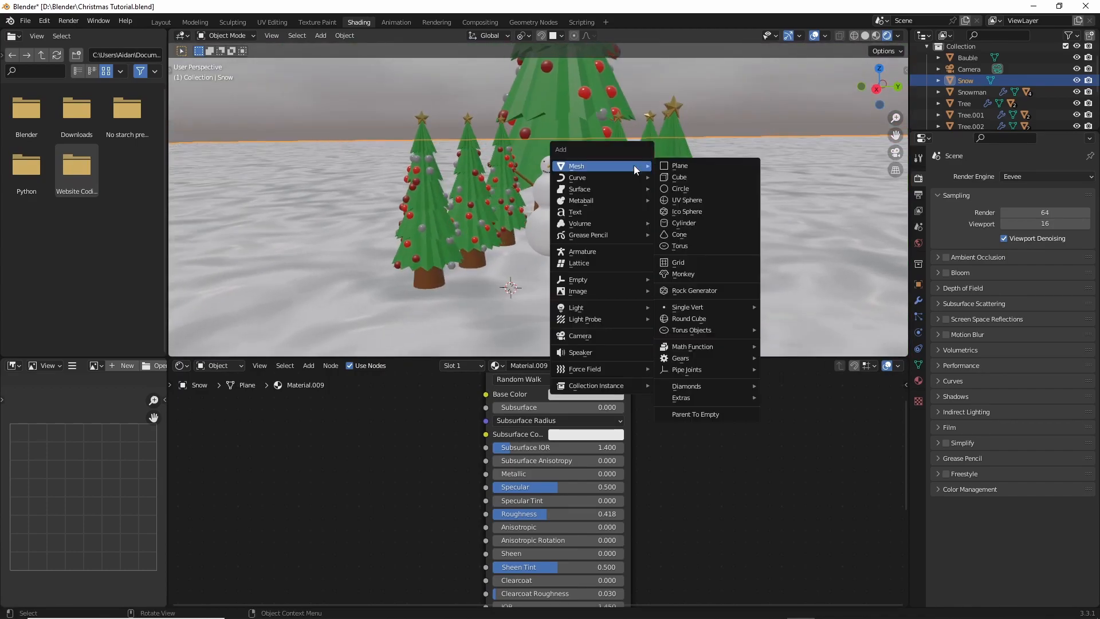
pyautogui.click(681, 167)
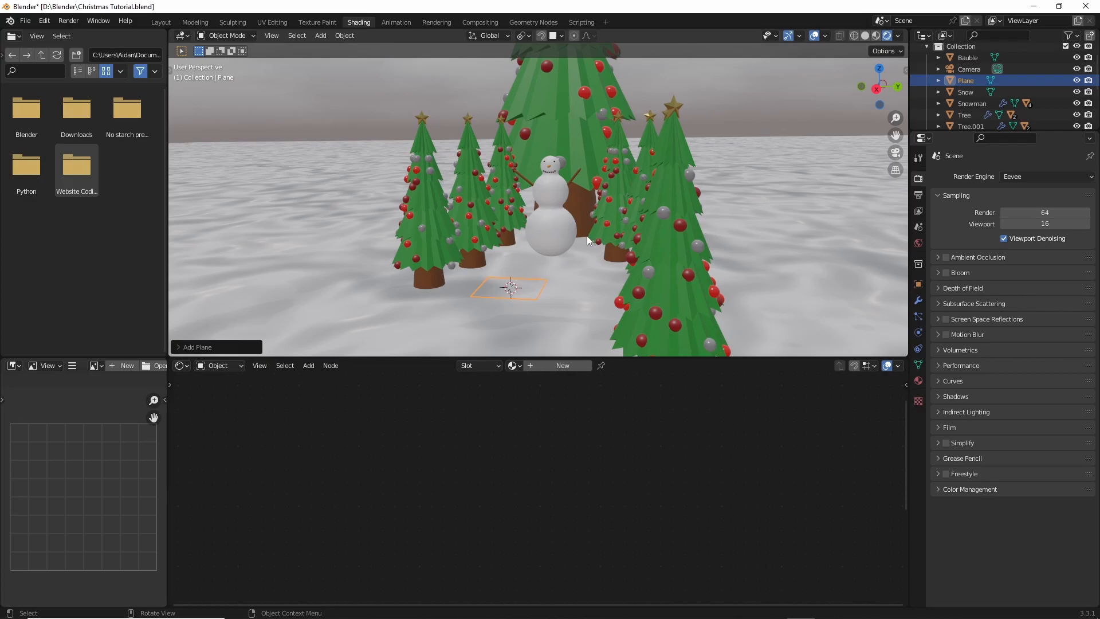
pyautogui.press('s')
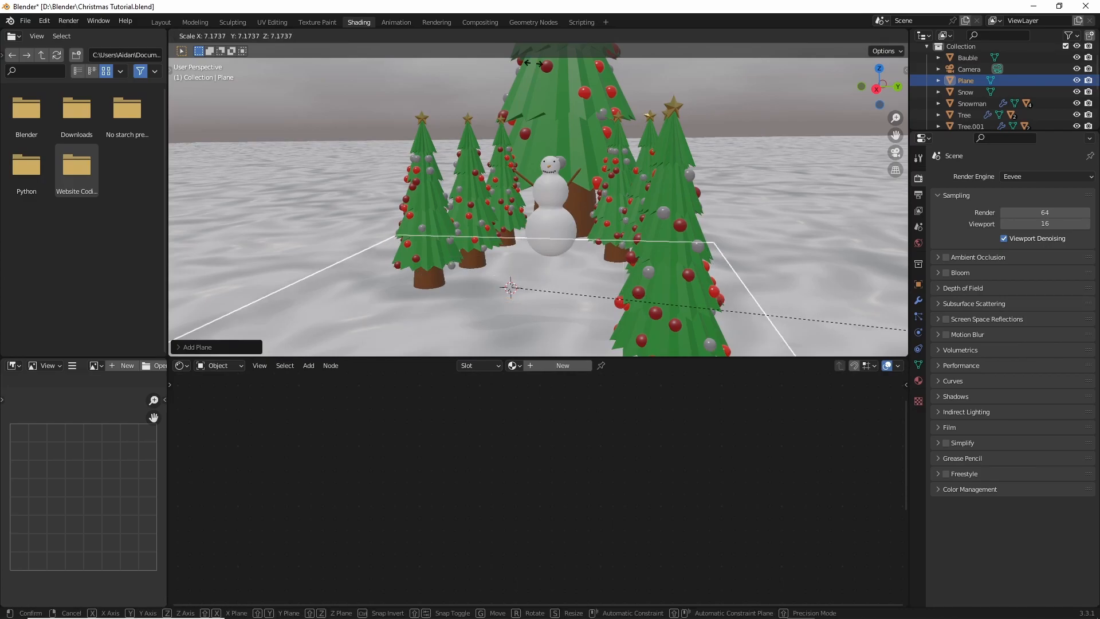
pyautogui.click(590, 163)
# Raise the new plane until it hovers above the star of the tallest tree.
pyautogui.press('g')
pyautogui.press('z')
pyautogui.click(789, 223)
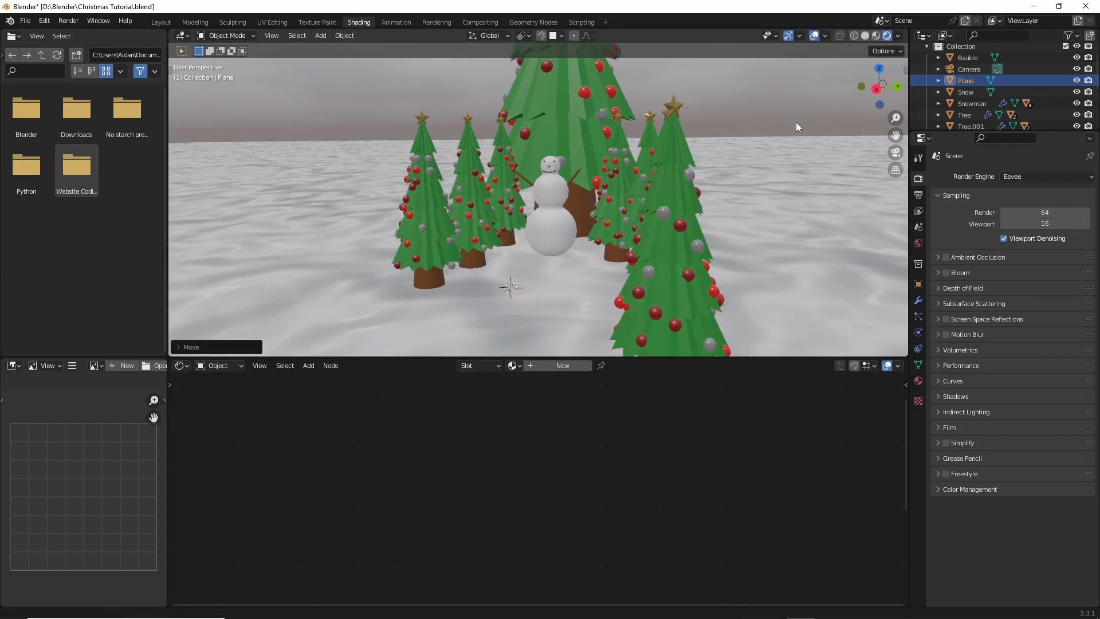
pyautogui.scroll(-8, 769, 61)
pyautogui.moveTo(768, 63); pyautogui.dragTo(659, 204, button='middle')
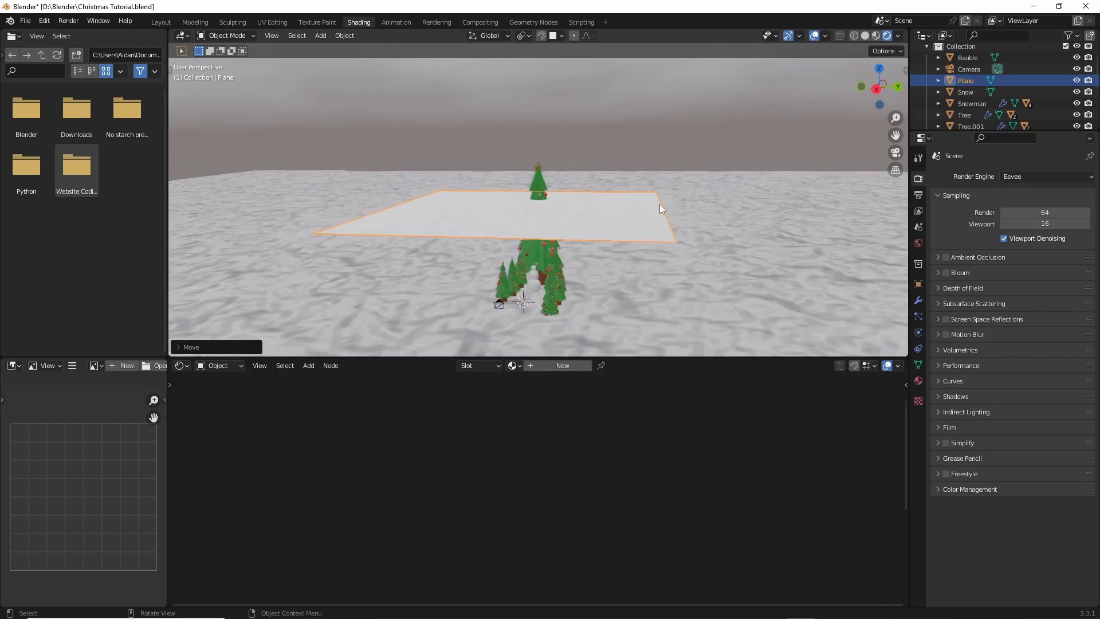
pyautogui.press('g')
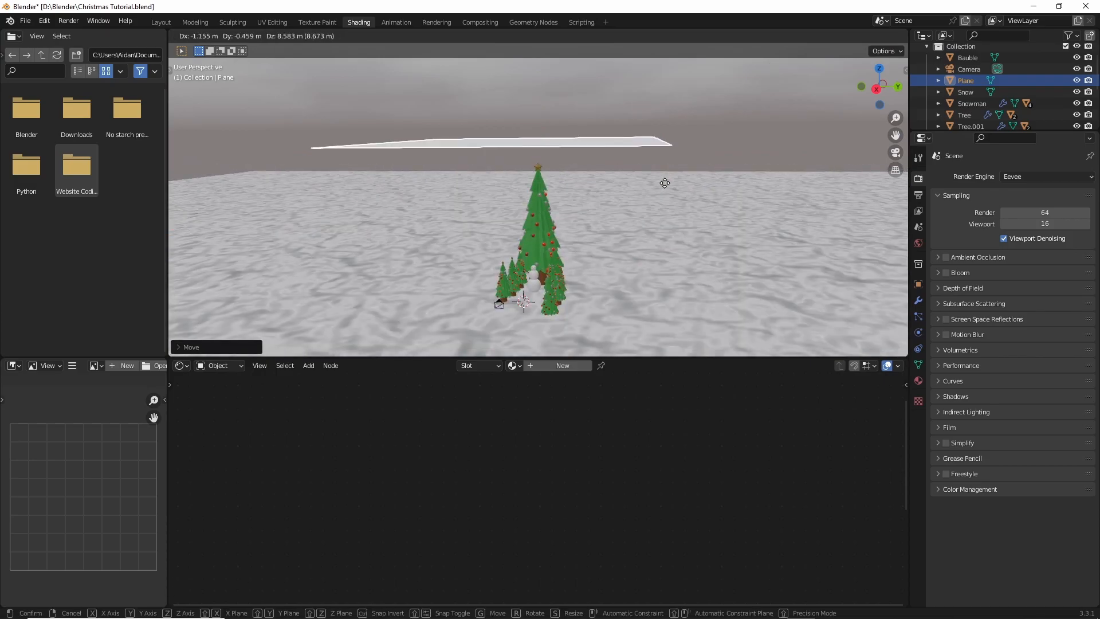
pyautogui.click(665, 183)
# Switch to solid shading with X-ray and move the overhead plane about 10.7 m horizontally towards the big tree, keeping its height.
pyautogui.moveTo(666, 184); pyautogui.dragTo(680, 266, button='middle')
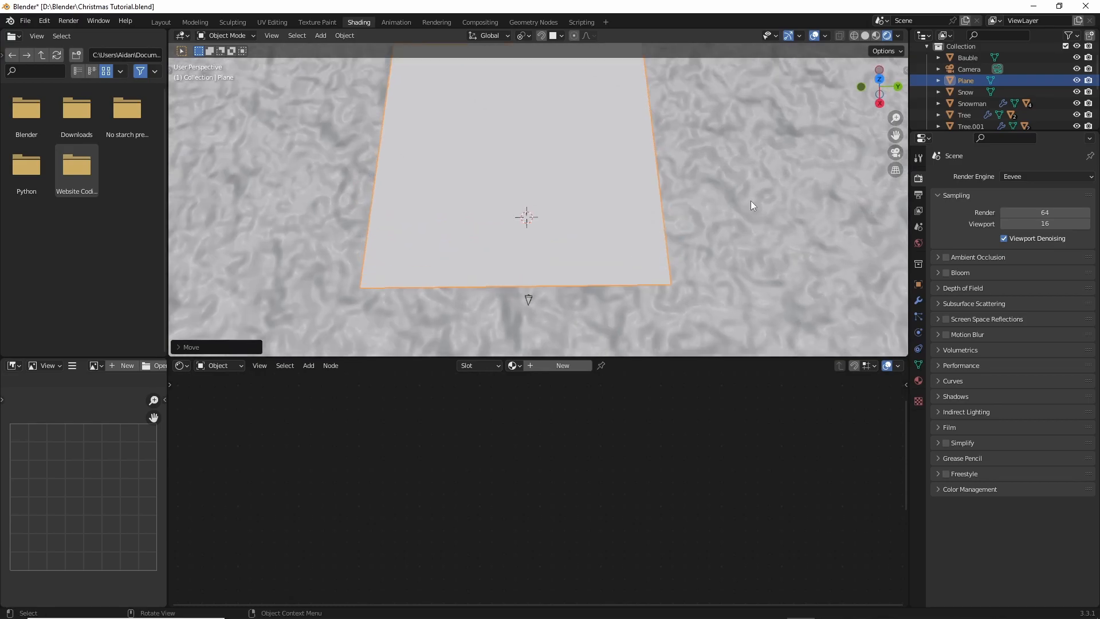
pyautogui.click(839, 36)
pyautogui.click(866, 35)
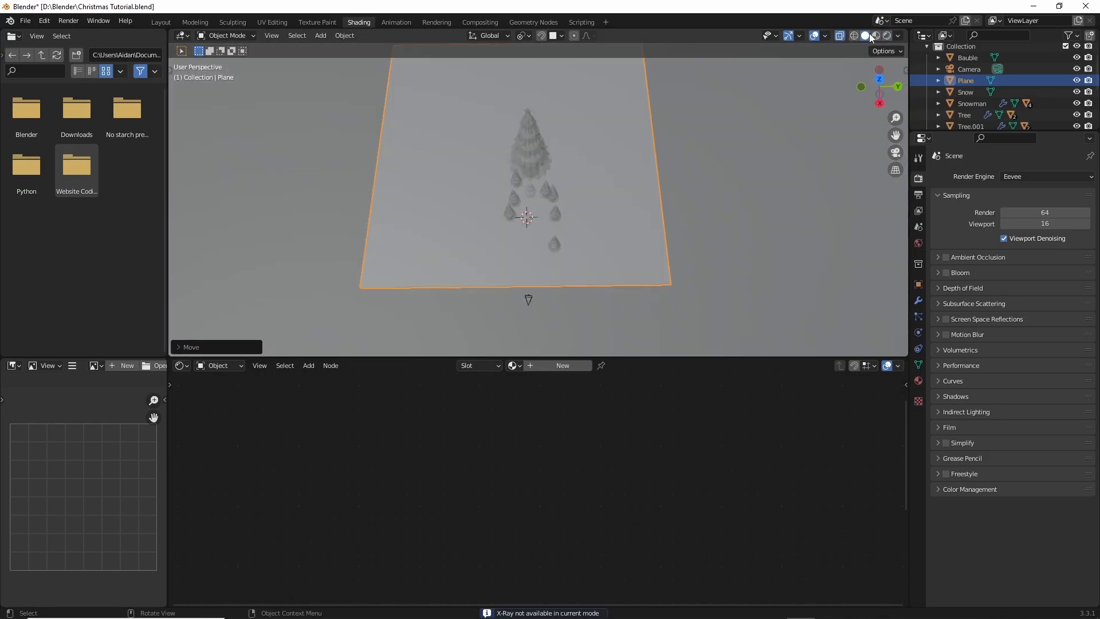
pyautogui.moveTo(646, 179); pyautogui.dragTo(457, 228, button='middle')
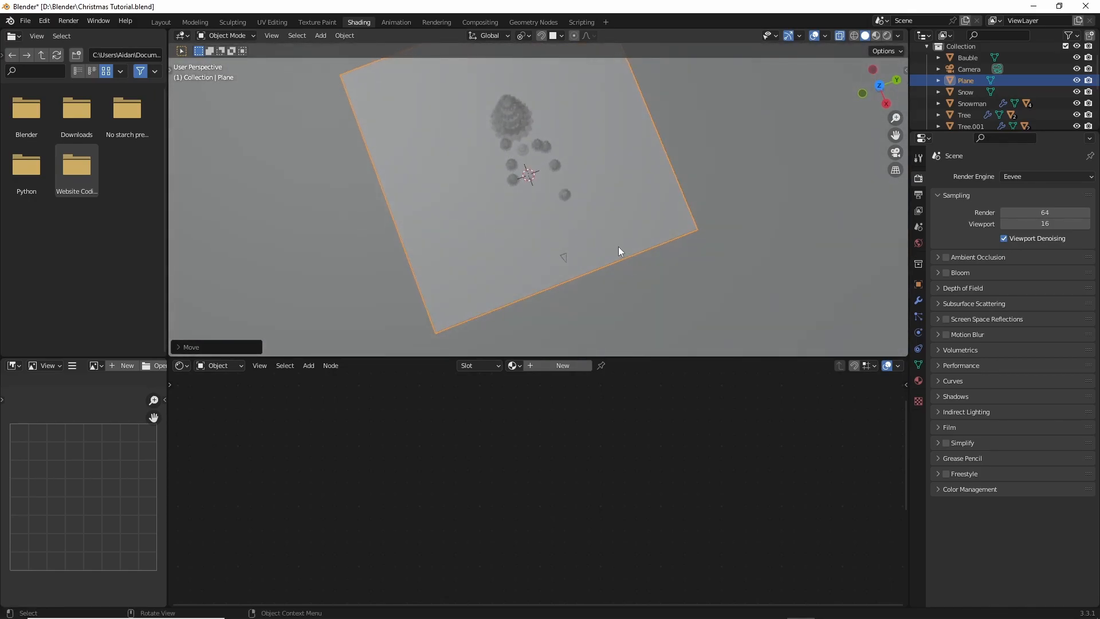
pyautogui.press('g')
pyautogui.hotkey('shift', 'z')
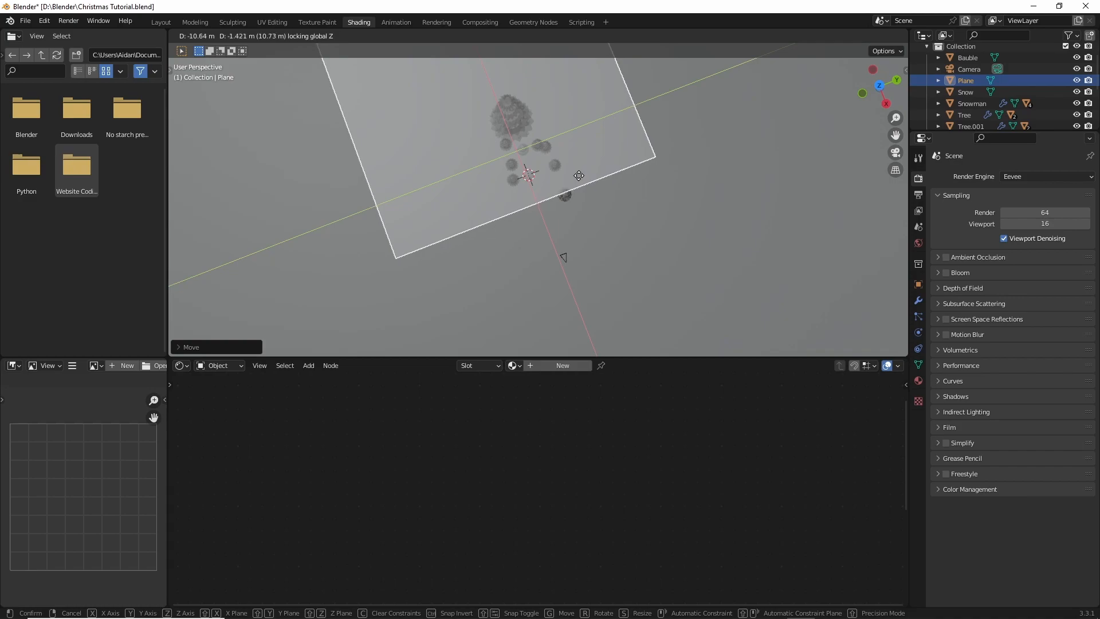
pyautogui.click(578, 177)
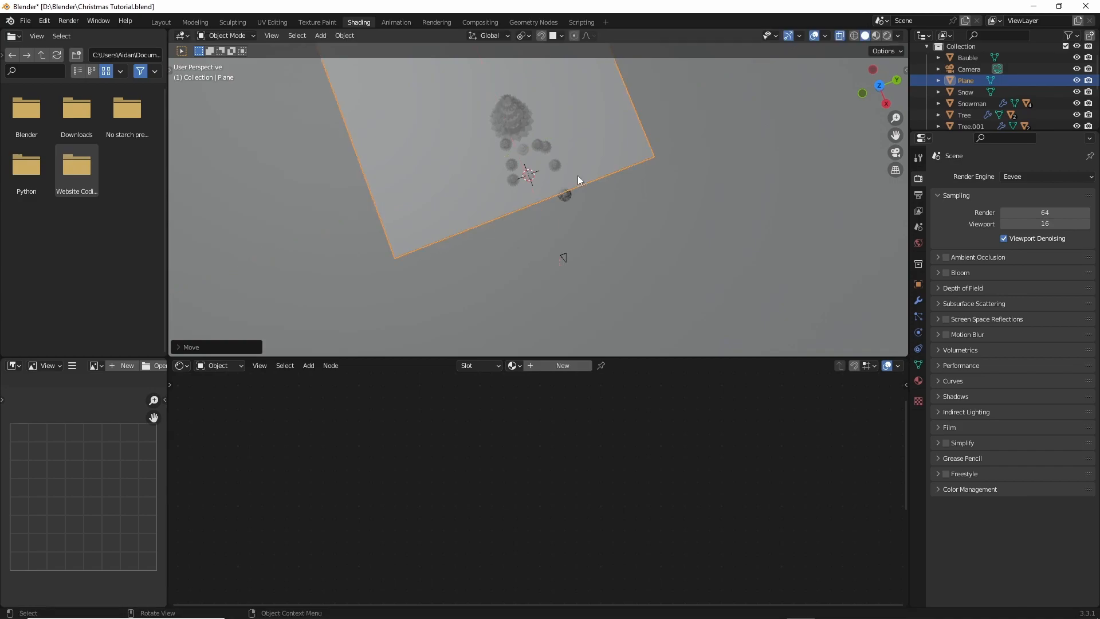
# Check from the camera view and from directly above how the overhead plane covers the trees relative to the camera.
pyautogui.click(896, 153)
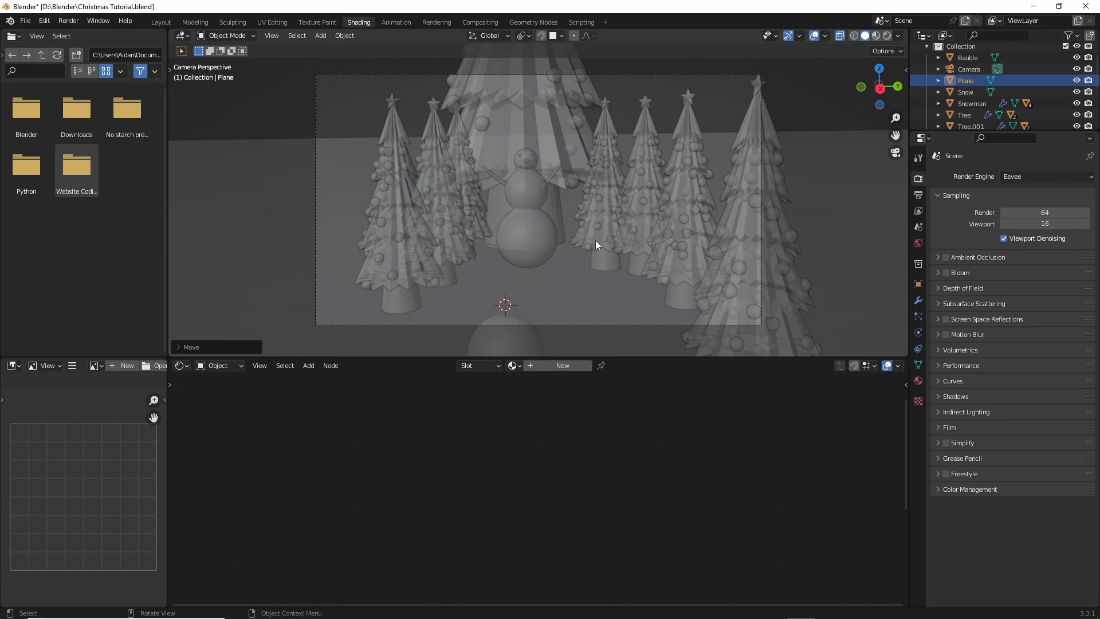
pyautogui.moveTo(794, 186); pyautogui.dragTo(713, 275, button='middle')
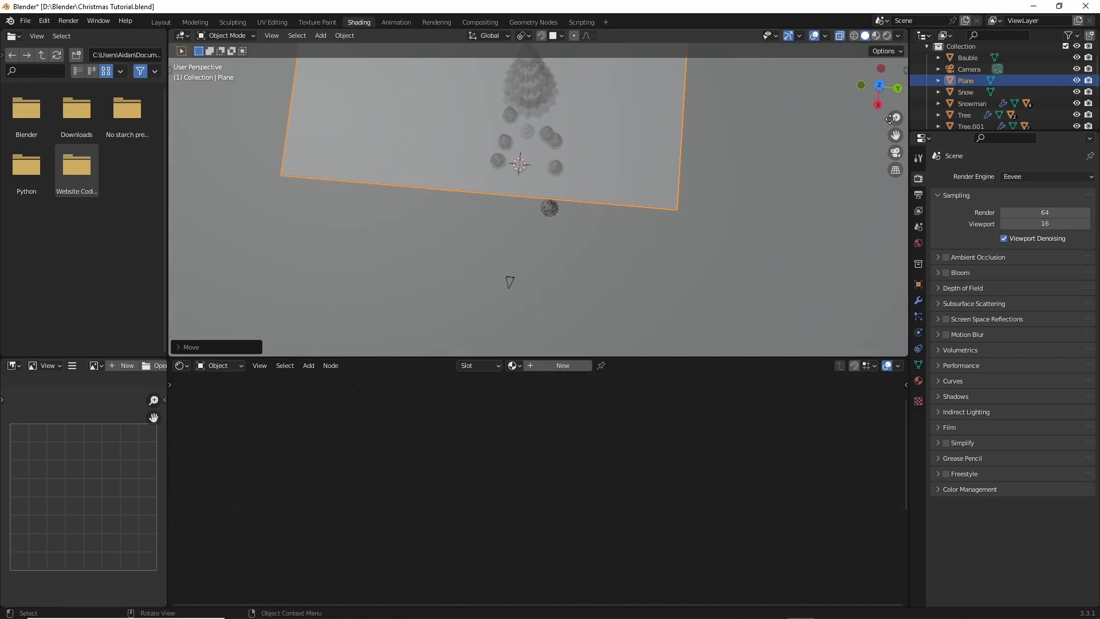
pyautogui.click(879, 88)
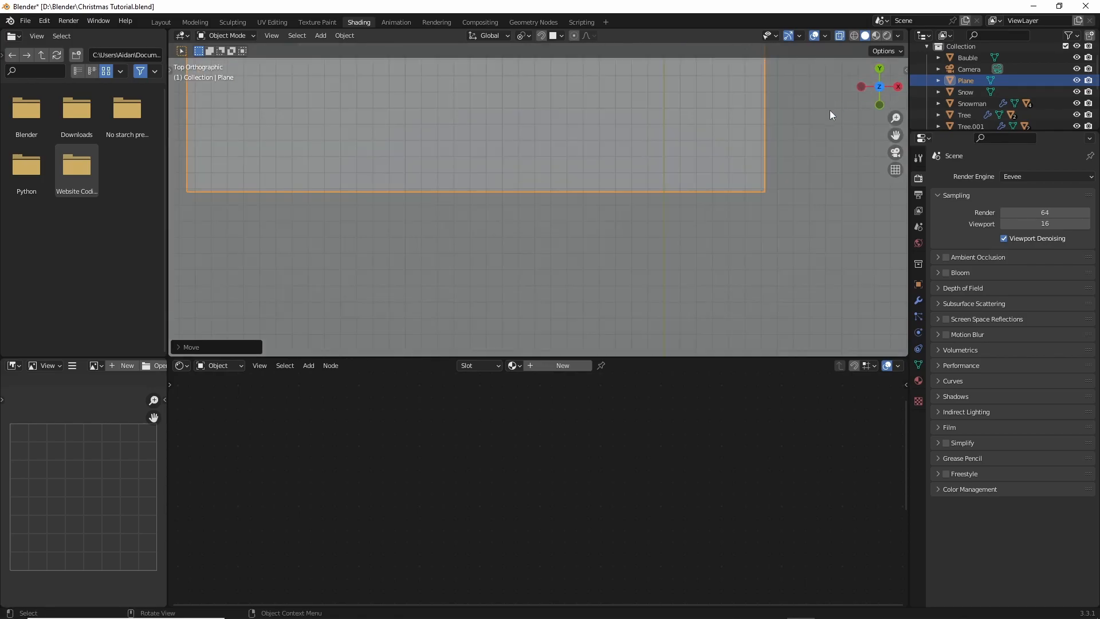
pyautogui.moveTo(736, 123); pyautogui.dragTo(645, 201, button='middle')
pyautogui.click(878, 89)
pyautogui.scroll(-8, 707, 116)
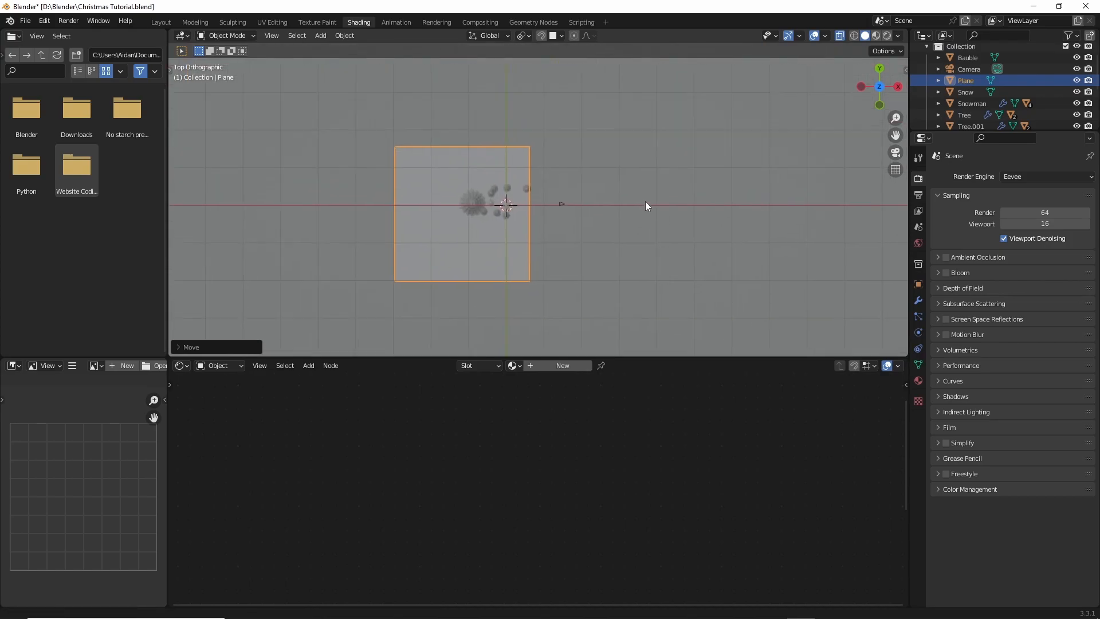
pyautogui.scroll(4, 645, 201)
pyautogui.scroll(3, 645, 201)
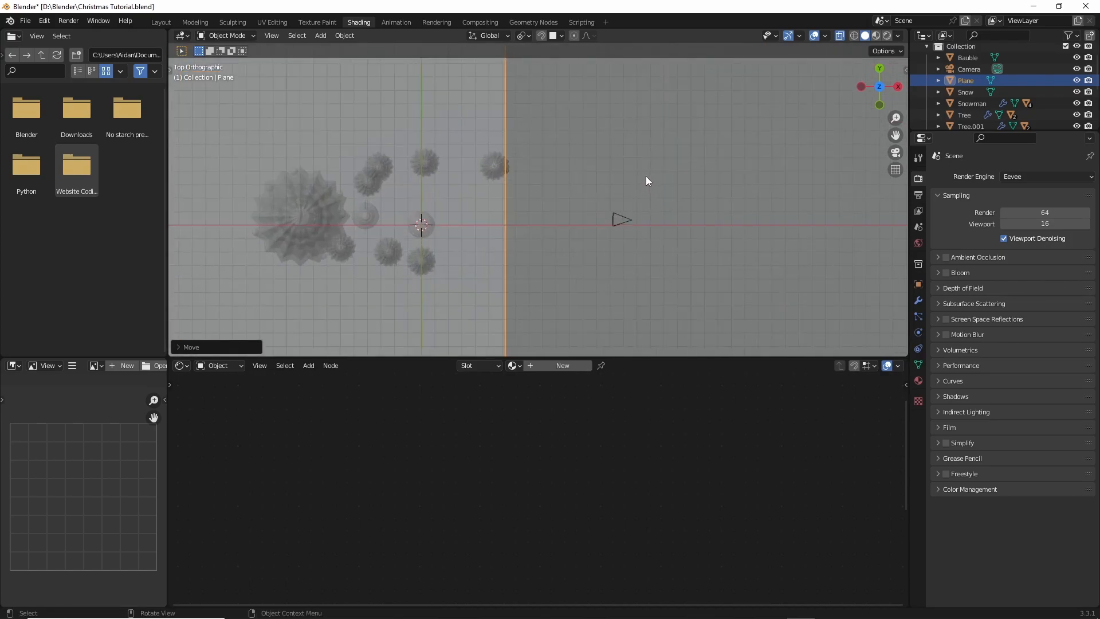
# Set the overhead plane's viewport display to Wire.
pyautogui.scroll(-3, 684, 214)
pyautogui.moveTo(685, 216); pyautogui.dragTo(565, 92, button='middle')
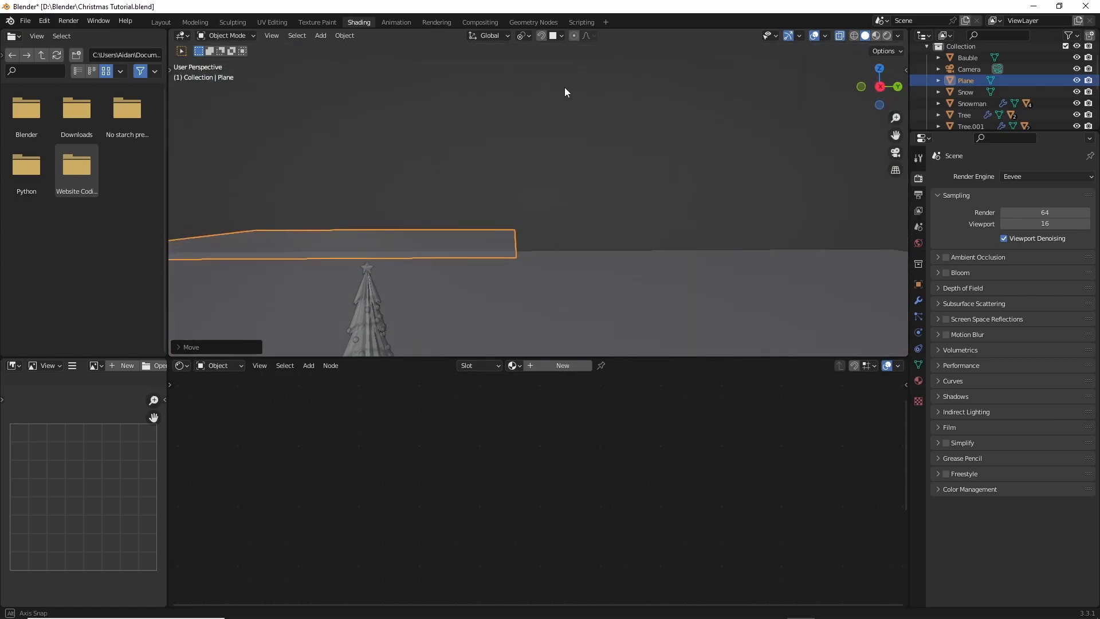
pyautogui.click(919, 284)
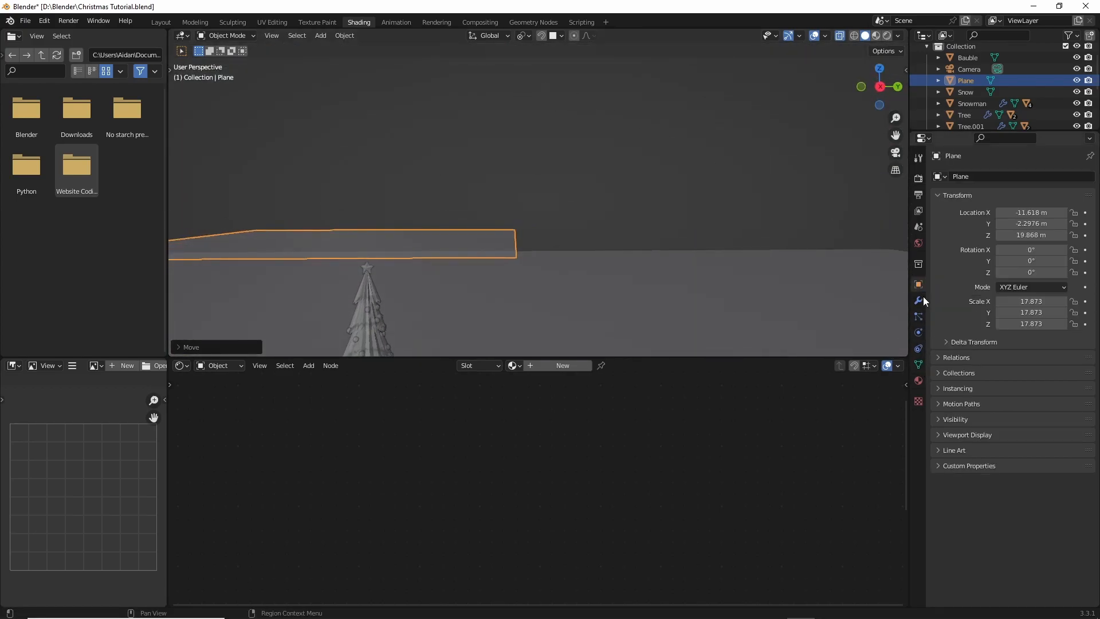
pyautogui.click(940, 434)
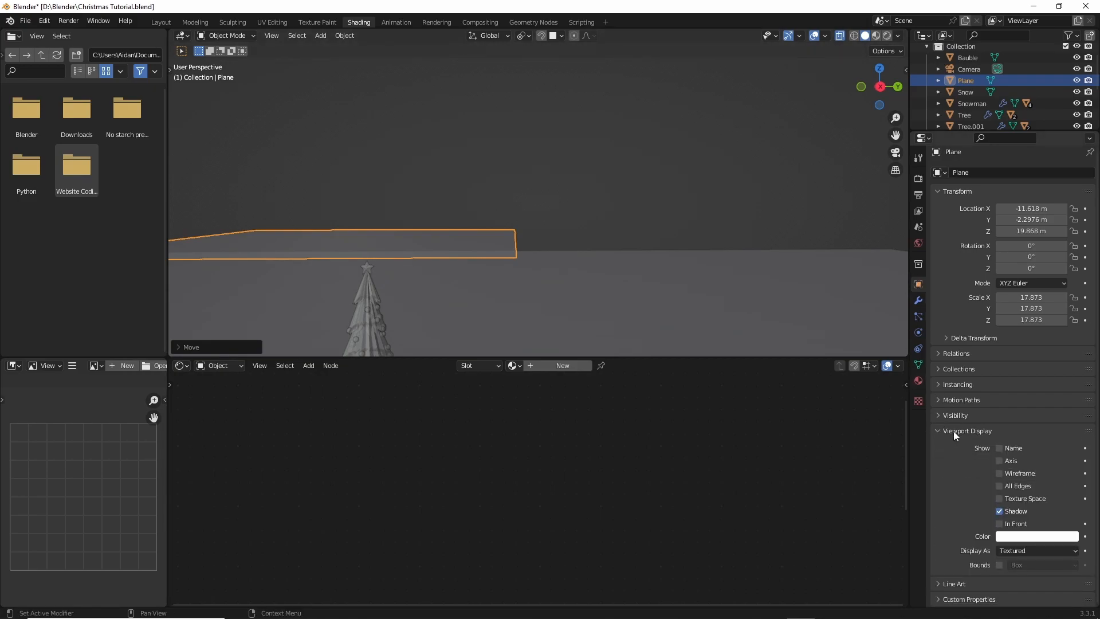
pyautogui.click(1016, 551)
pyautogui.click(1018, 526)
pyautogui.moveTo(519, 273); pyautogui.dragTo(667, 192, button='middle')
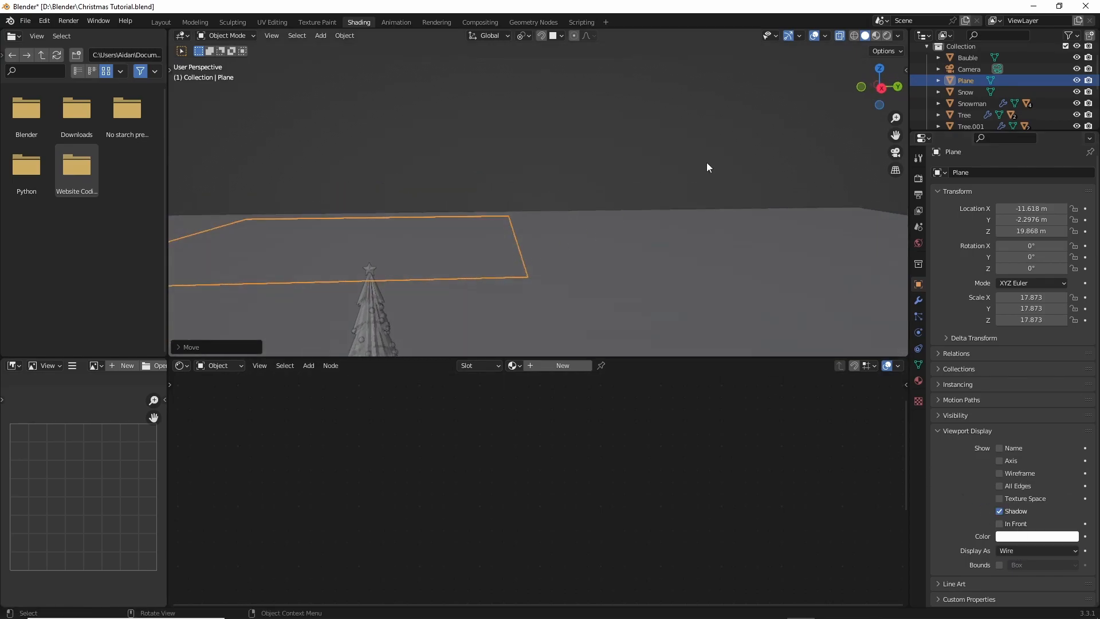
# Switch to material preview shading with the overhead plane selected and view the scene through the camera.
pyautogui.click(877, 35)
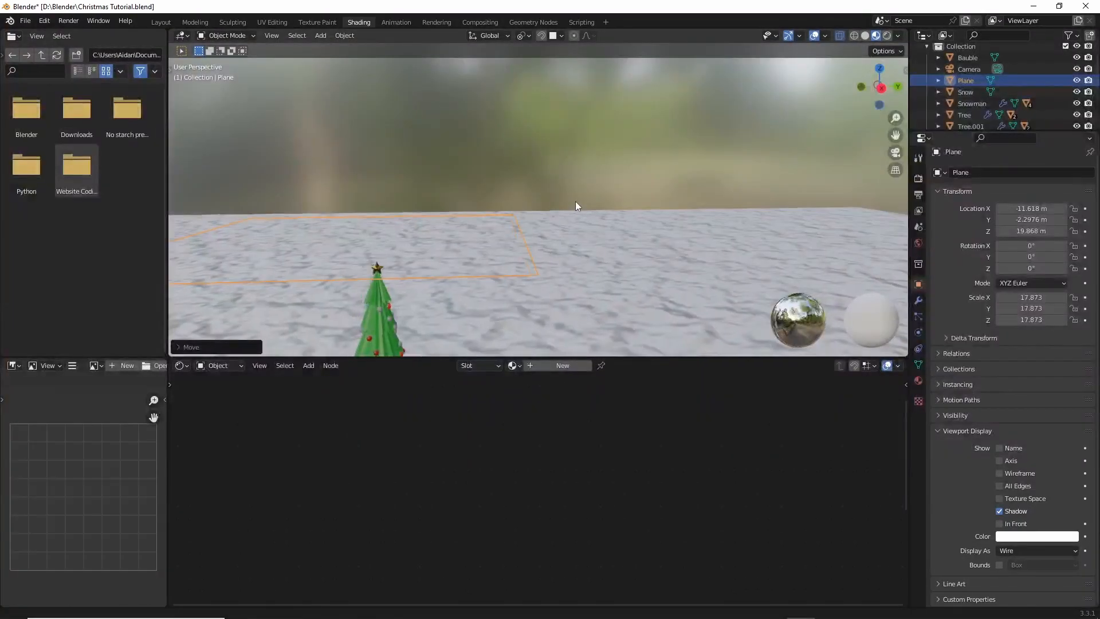
pyautogui.moveTo(575, 201); pyautogui.dragTo(673, 148, button='middle')
pyautogui.moveTo(577, 189)
pyautogui.mouseDown(button='middle')
pyautogui.moveTo(597, 175)
pyautogui.moveTo(600, 190)
pyautogui.mouseUp(button='middle')
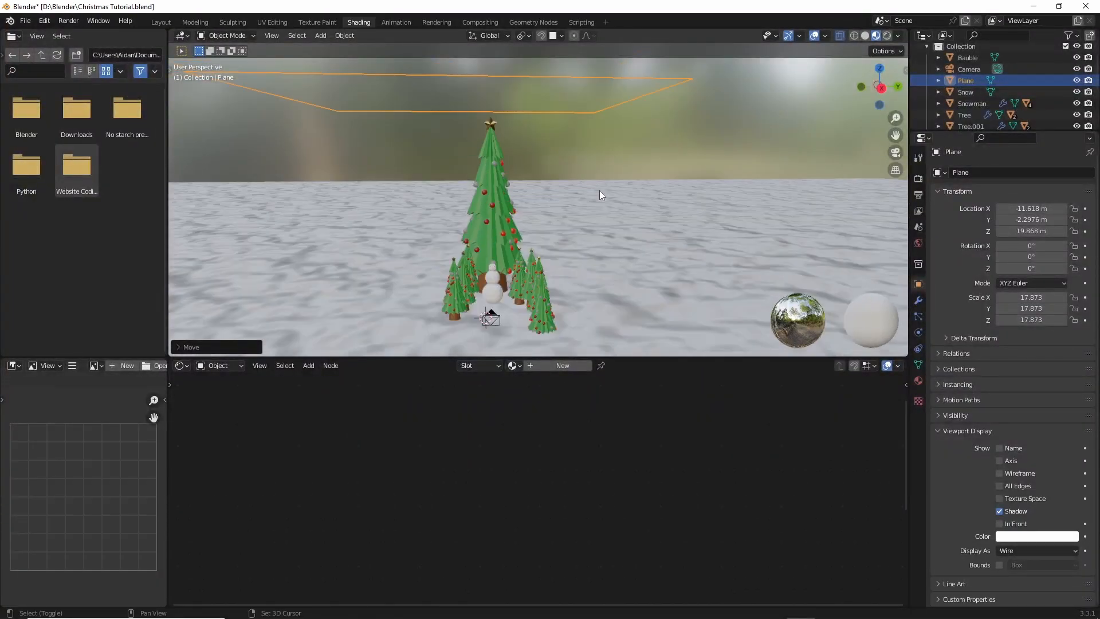
pyautogui.click(570, 81)
pyautogui.click(570, 83)
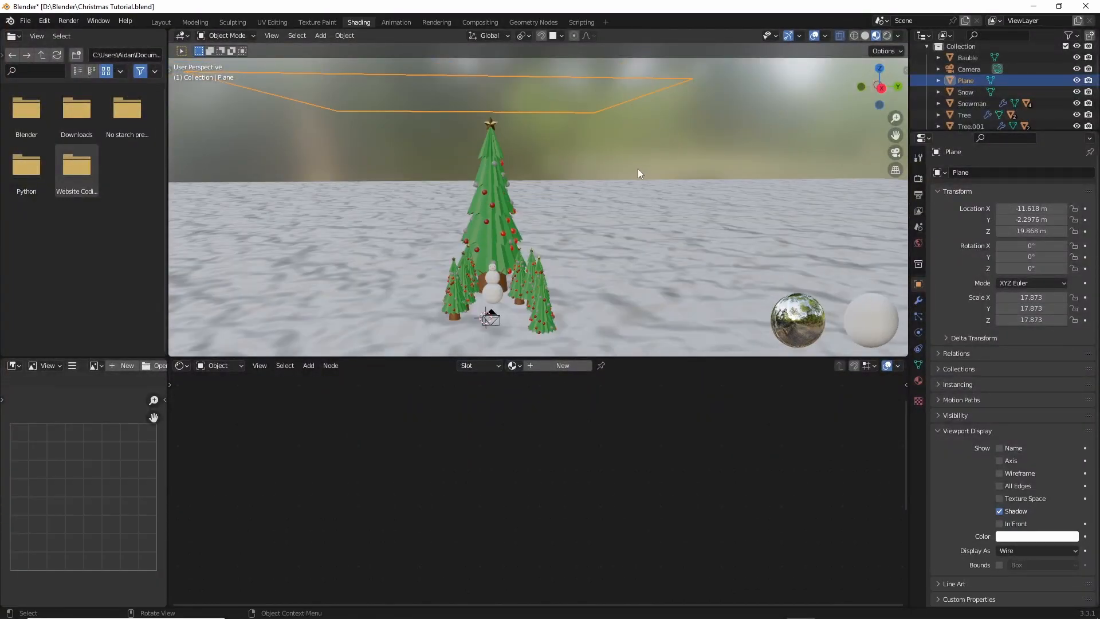
pyautogui.scroll(3, 580, 202)
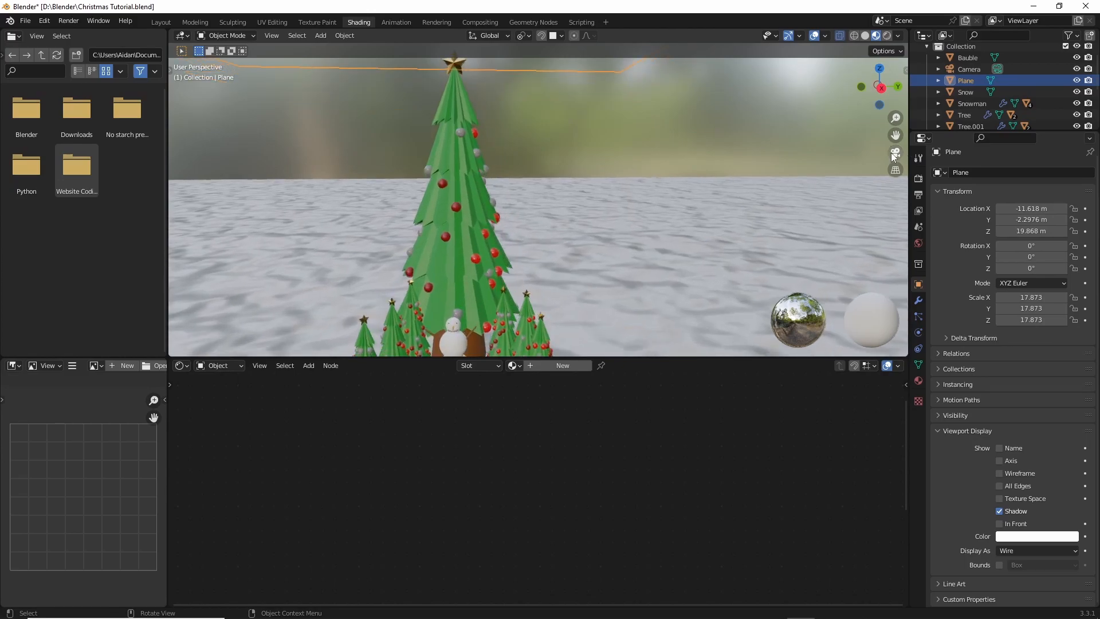
pyautogui.click(893, 152)
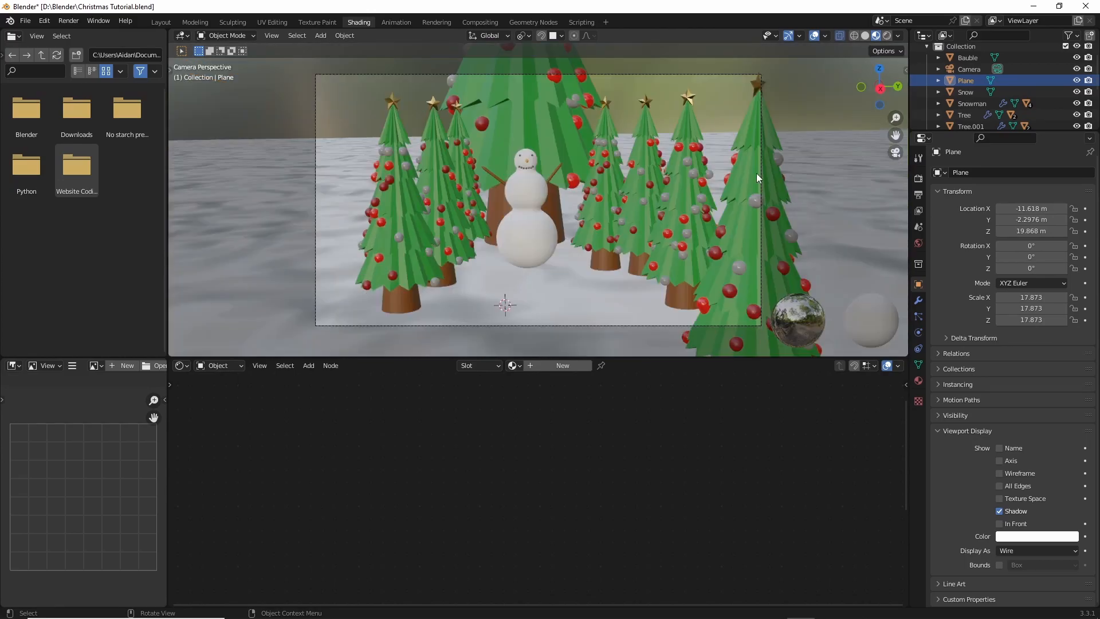
# Add an emitter particle system to the overhead plane and set its particle number to 10000.
pyautogui.click(918, 317)
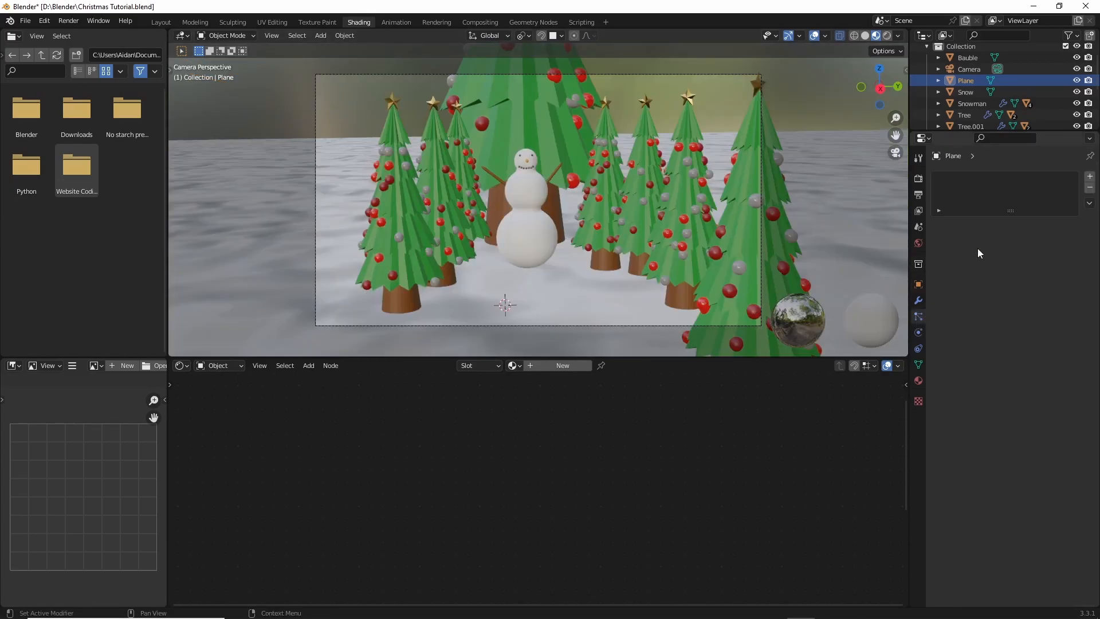
pyautogui.click(1091, 176)
pyautogui.click(1029, 279)
pyautogui.press('BackSpace')
pyautogui.write('10000')
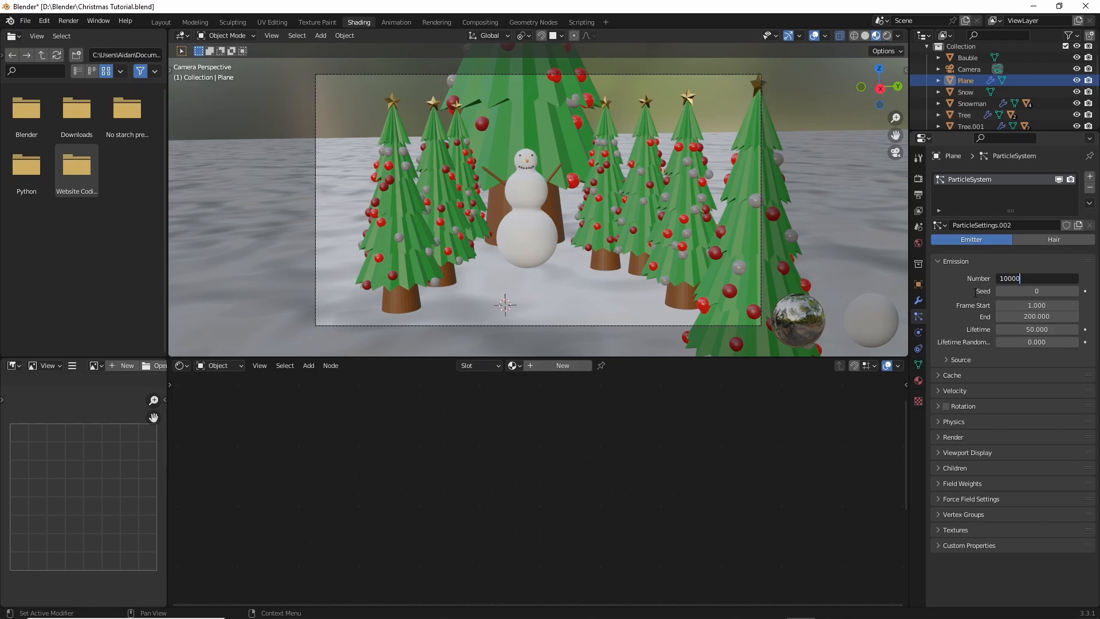
pyautogui.press('Return')
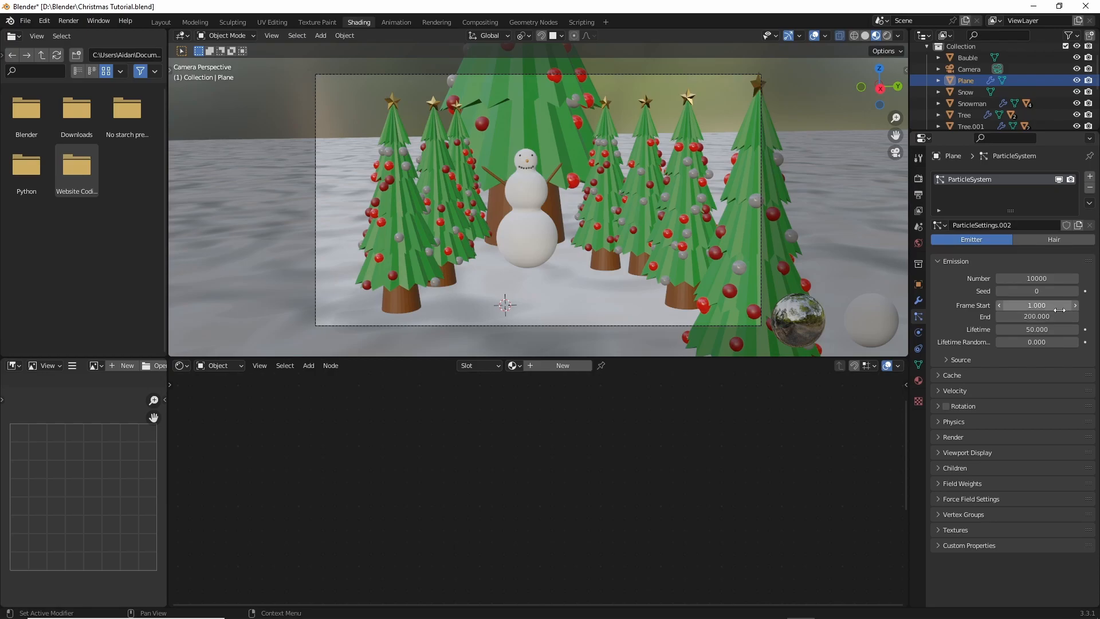
# Set the particle lifetime to 200.
pyautogui.click(1036, 329)
pyautogui.press('BackSpace')
pyautogui.write('200')
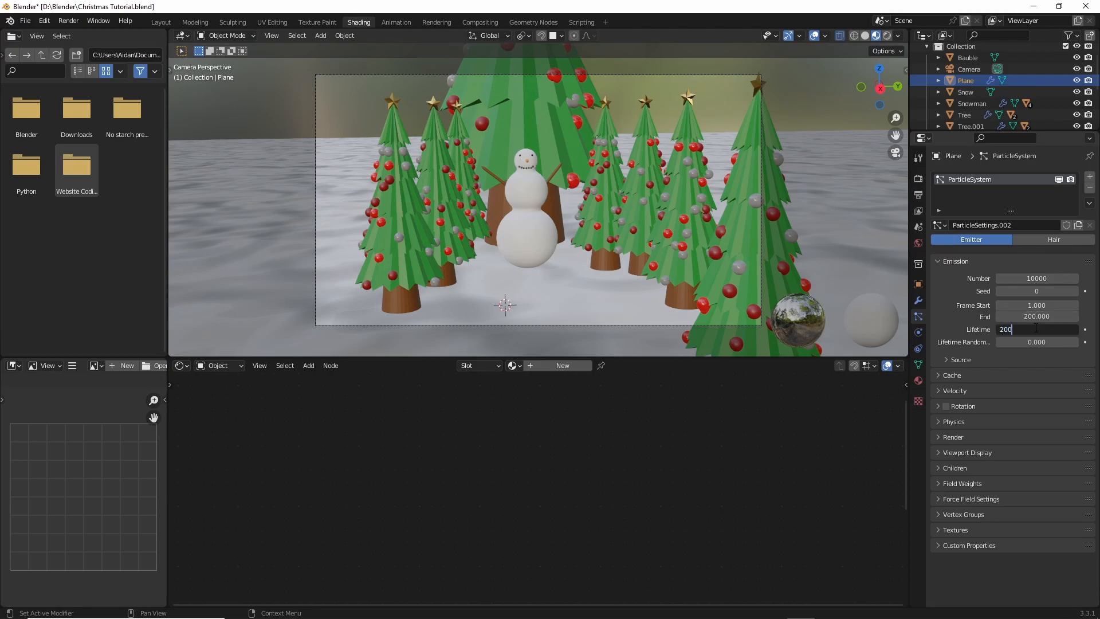
pyautogui.press('Return')
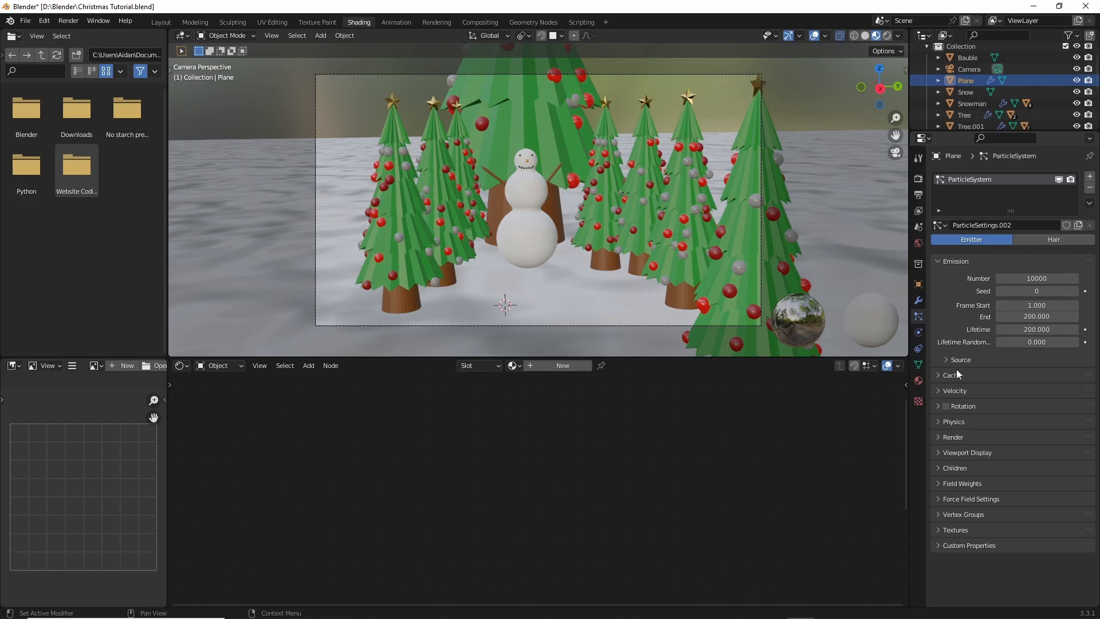
# Enable particle rotation and set its Randomize value to 1.000.
pyautogui.click(941, 375)
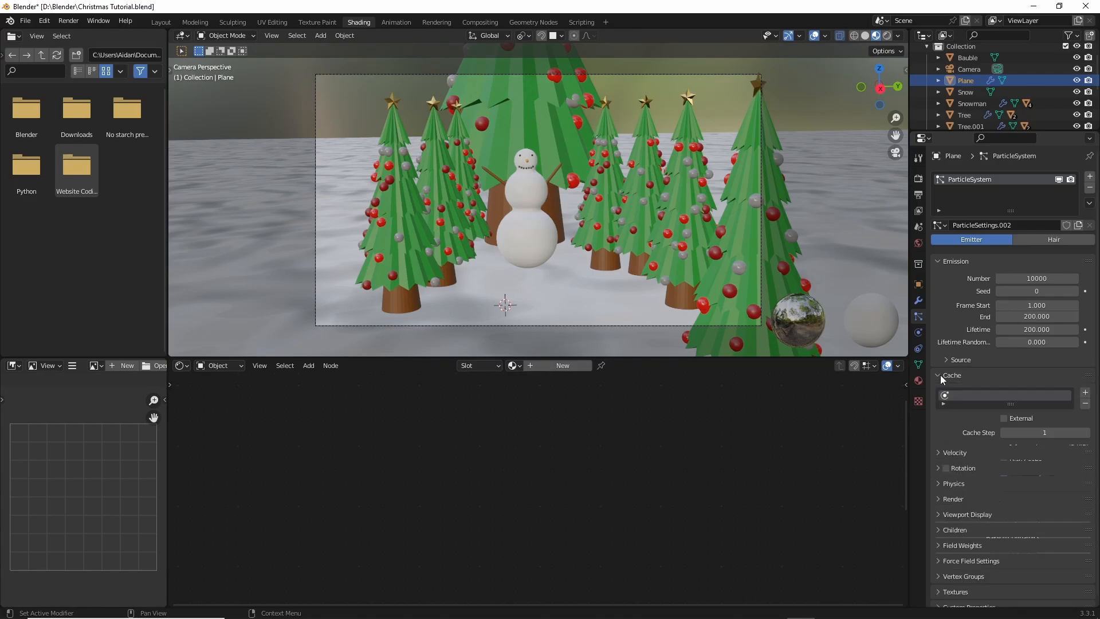
pyautogui.scroll(-5, 963, 431)
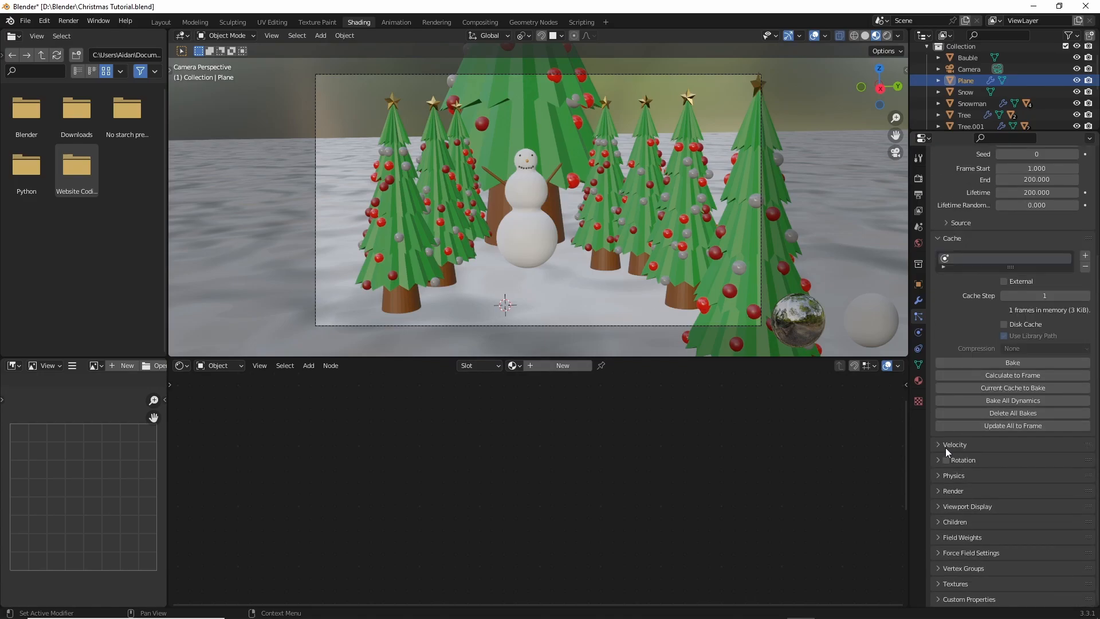
pyautogui.click(943, 459)
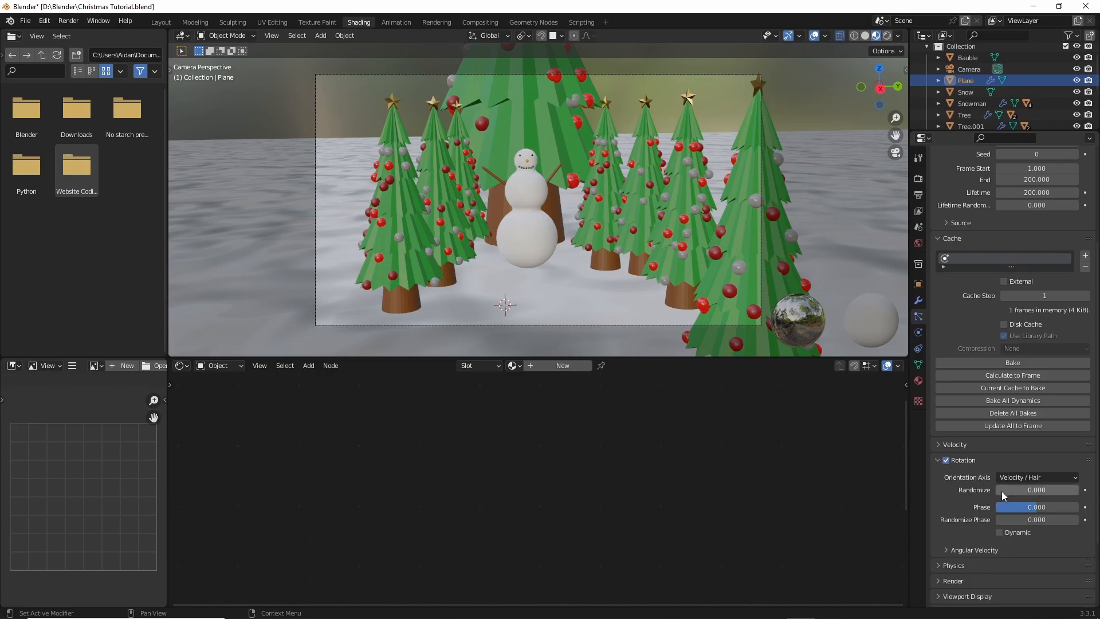
pyautogui.moveTo(1016, 489); pyautogui.dragTo(1089, 490)
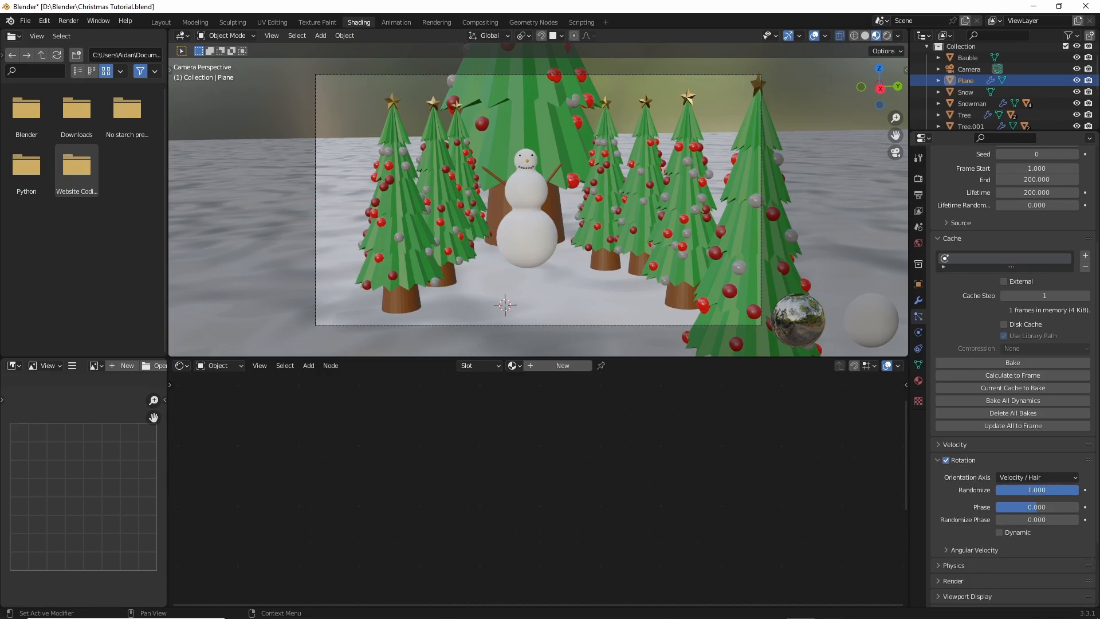
pyautogui.scroll(-3, 971, 494)
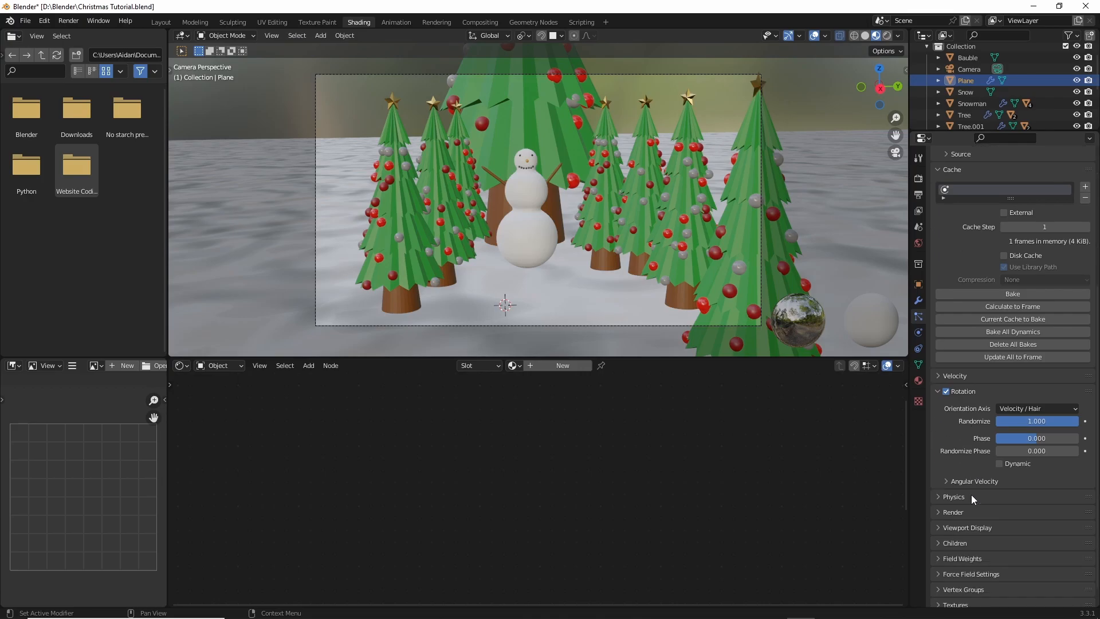
pyautogui.click(941, 392)
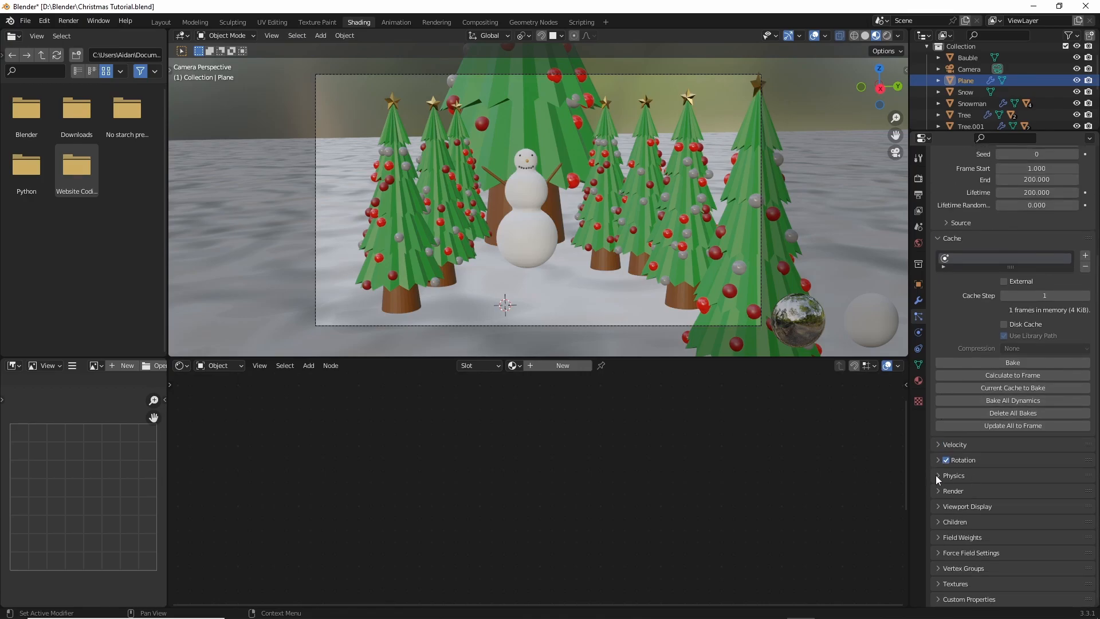
# Set the plane's particles to render as Object instead of Halo.
pyautogui.click(937, 490)
pyautogui.scroll(-5, 951, 465)
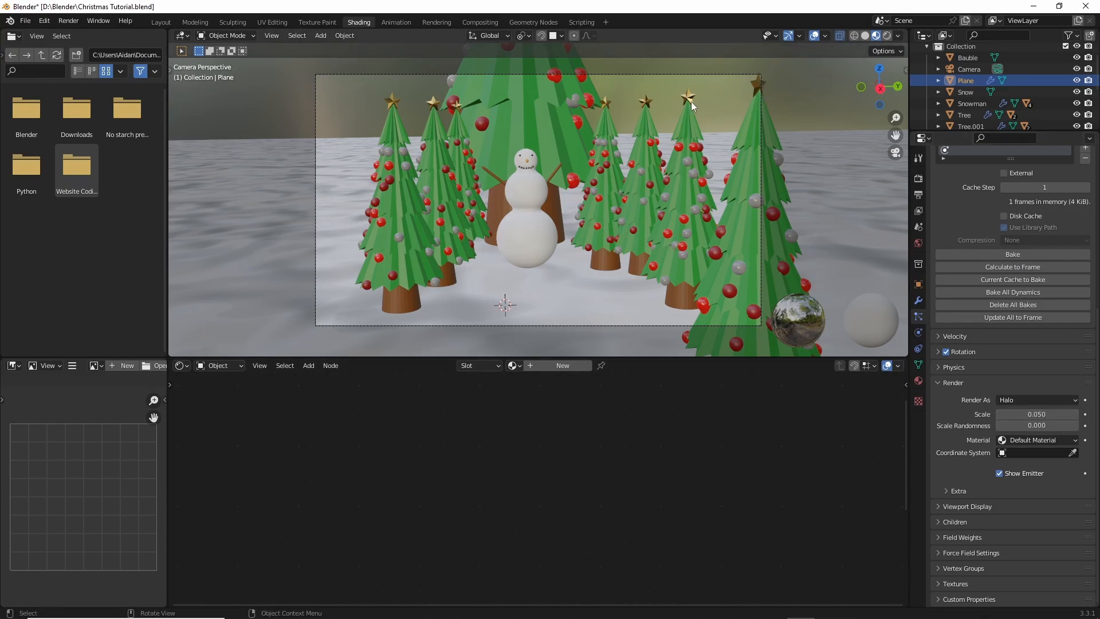
pyautogui.press('KP_0')
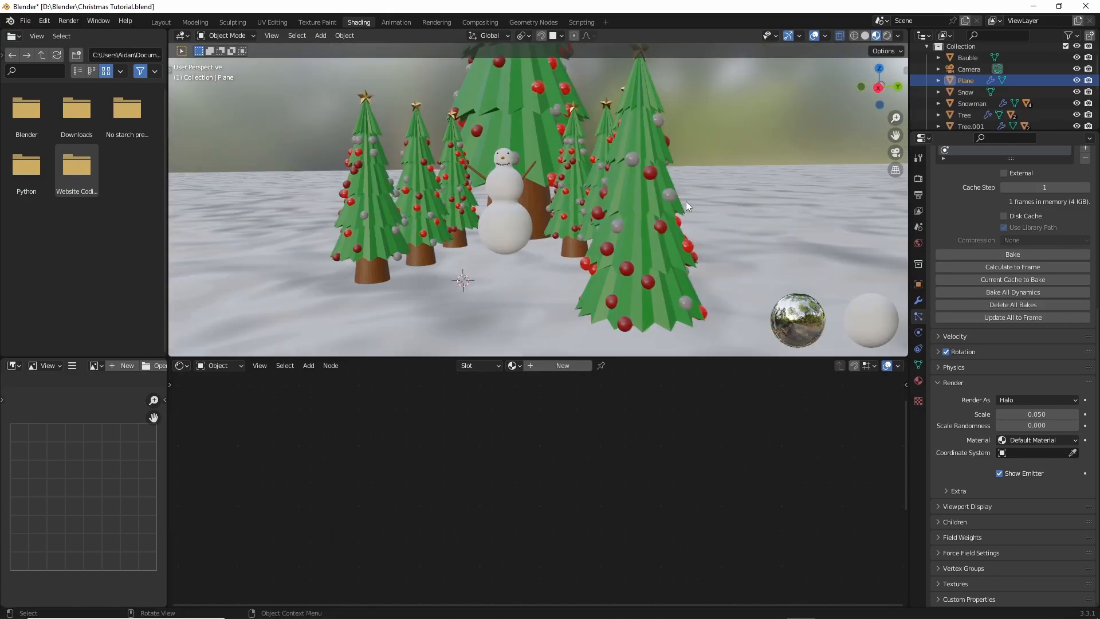
pyautogui.keyDown('shift'); pyautogui.moveTo(686, 201); pyautogui.dragTo(699, 181, button='middle'); pyautogui.keyUp('shift')
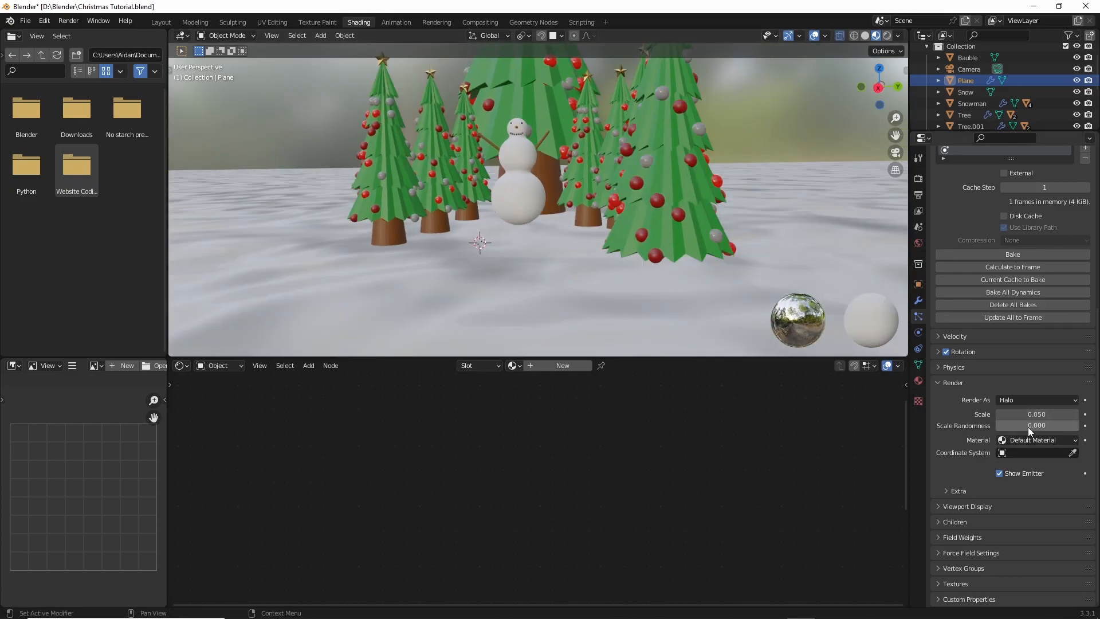
pyautogui.click(1026, 402)
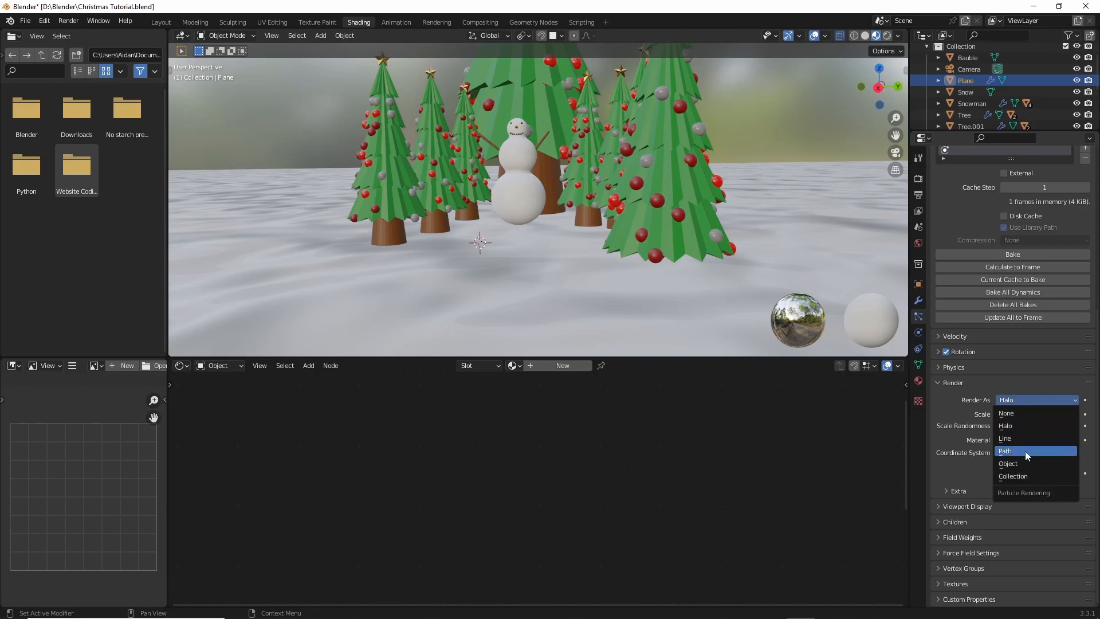
pyautogui.click(1008, 464)
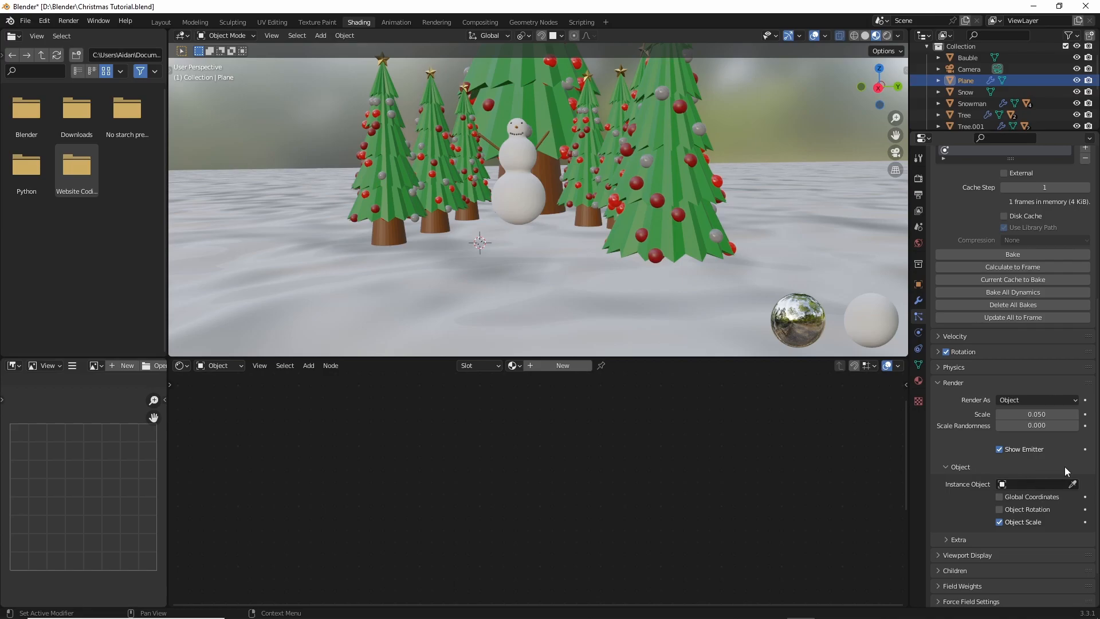
pyautogui.click(1018, 402)
pyautogui.click(1010, 425)
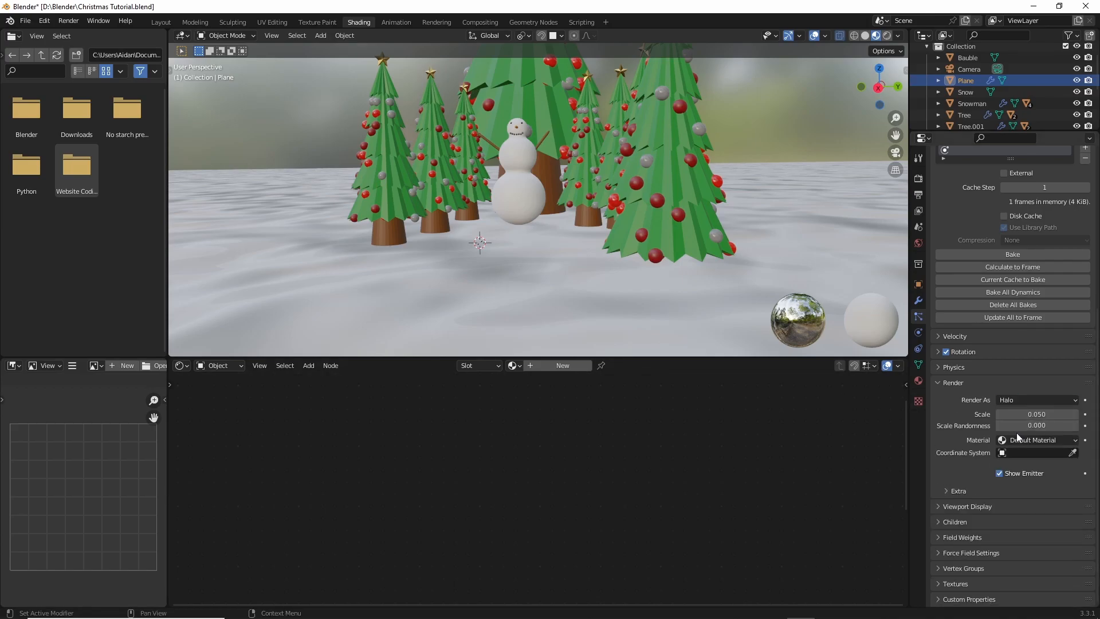
pyautogui.click(1016, 402)
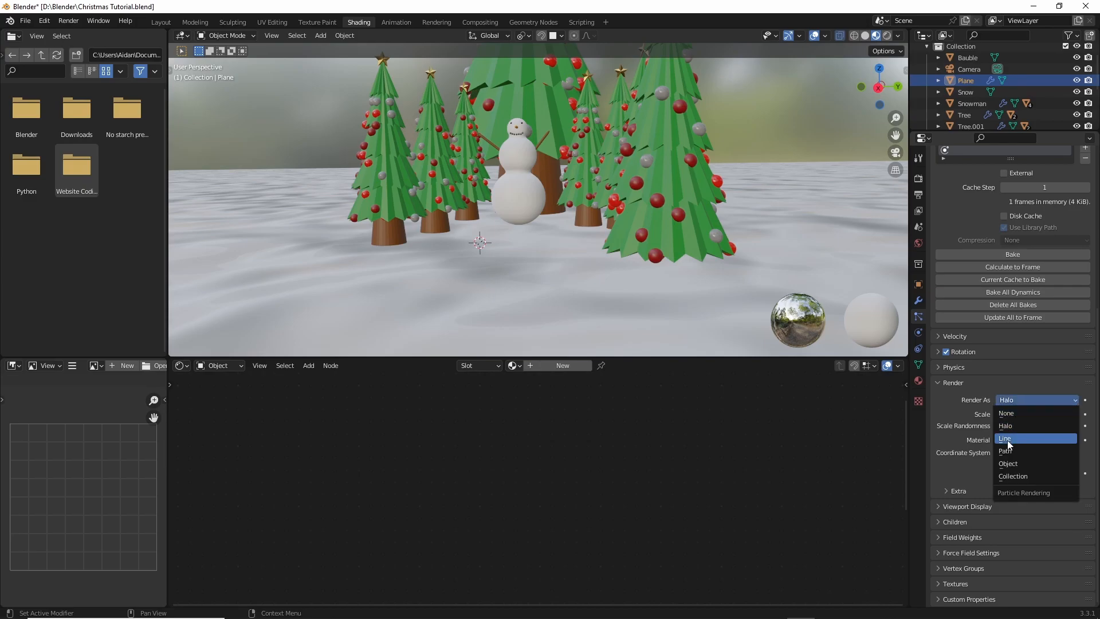
pyautogui.click(1014, 462)
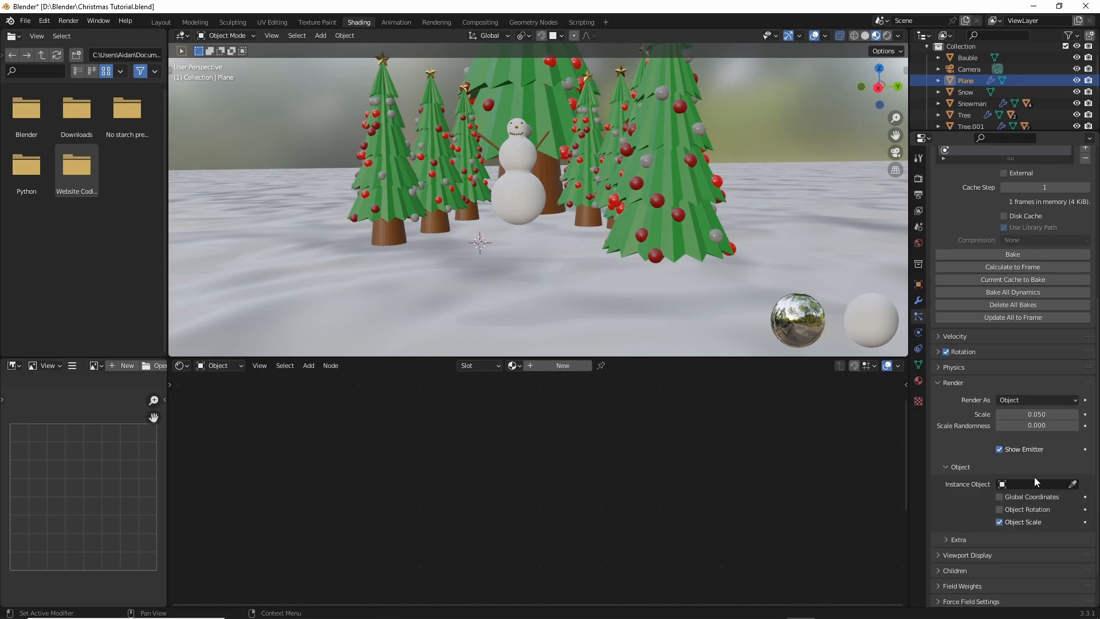
pyautogui.scroll(-2, 954, 532)
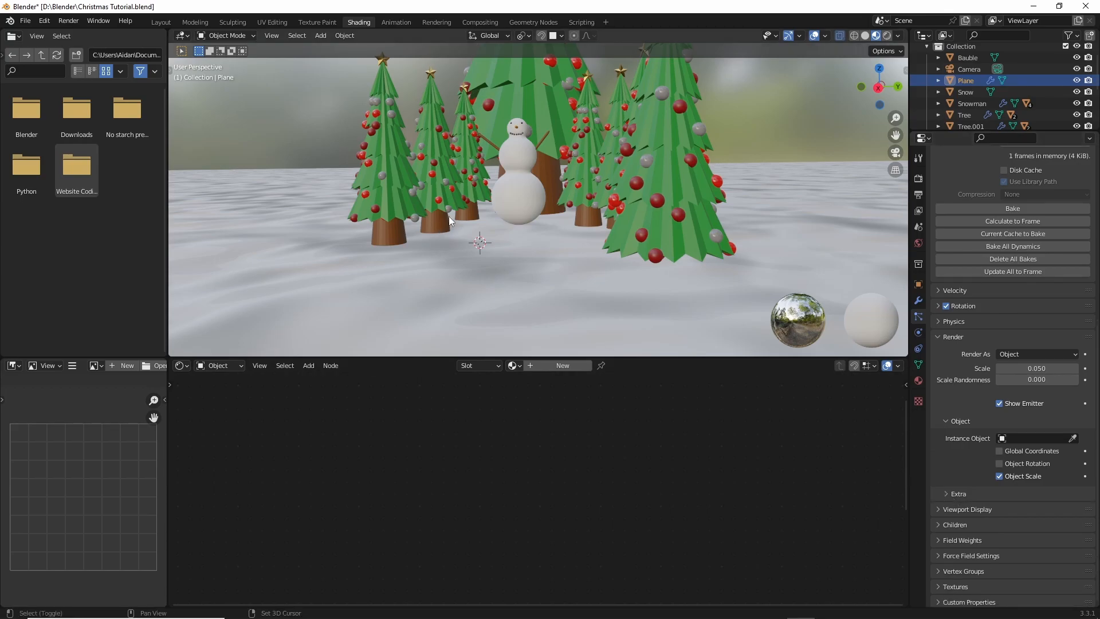
# Add a Simple Star mesh at the 3D cursor in front of the snowman.
pyautogui.hotkey('shift', 'a')
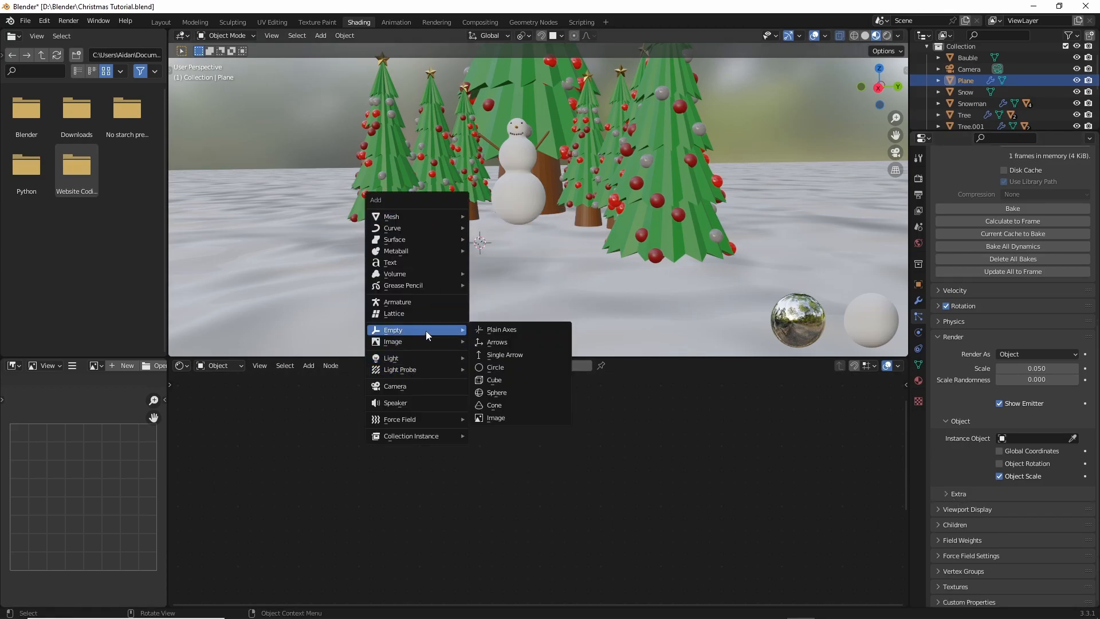
pyautogui.moveTo(389, 216)
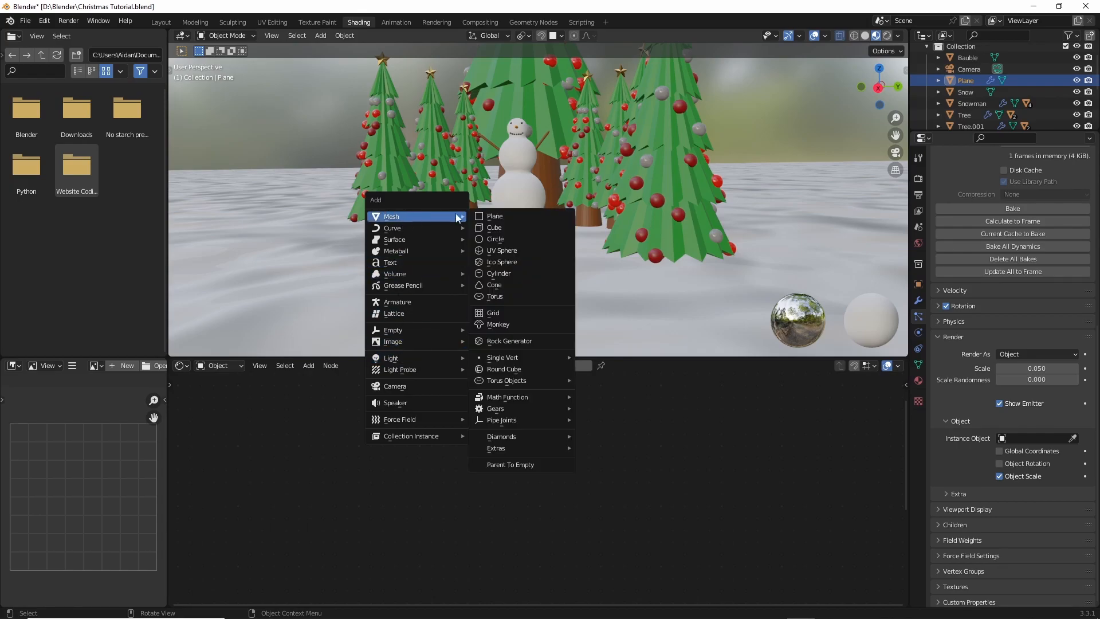
pyautogui.moveTo(515, 447)
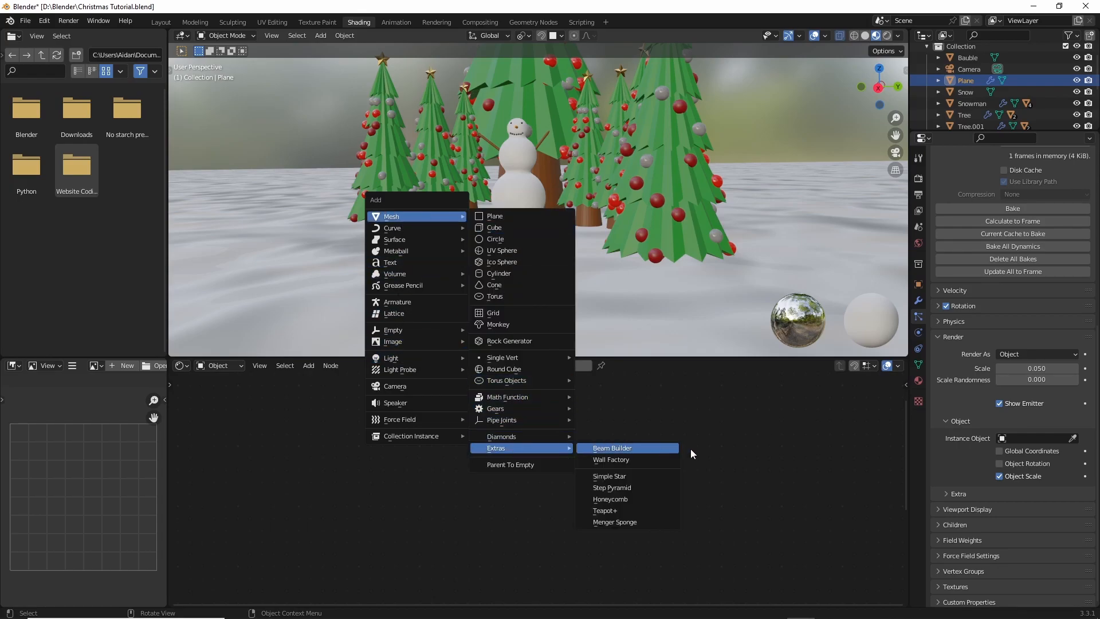
pyautogui.click(640, 476)
# Move the new star straight down beneath the snow until it sits below the hidden red bauble.
pyautogui.press('g')
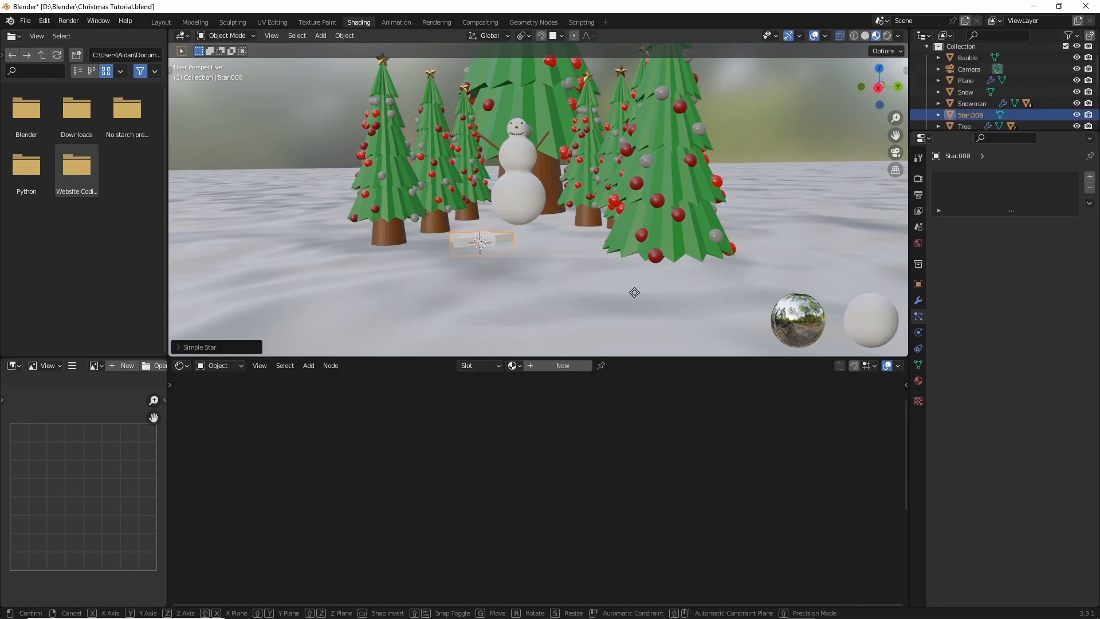
pyautogui.click(634, 313)
pyautogui.moveTo(634, 313); pyautogui.dragTo(648, 287, button='middle')
pyautogui.press('g')
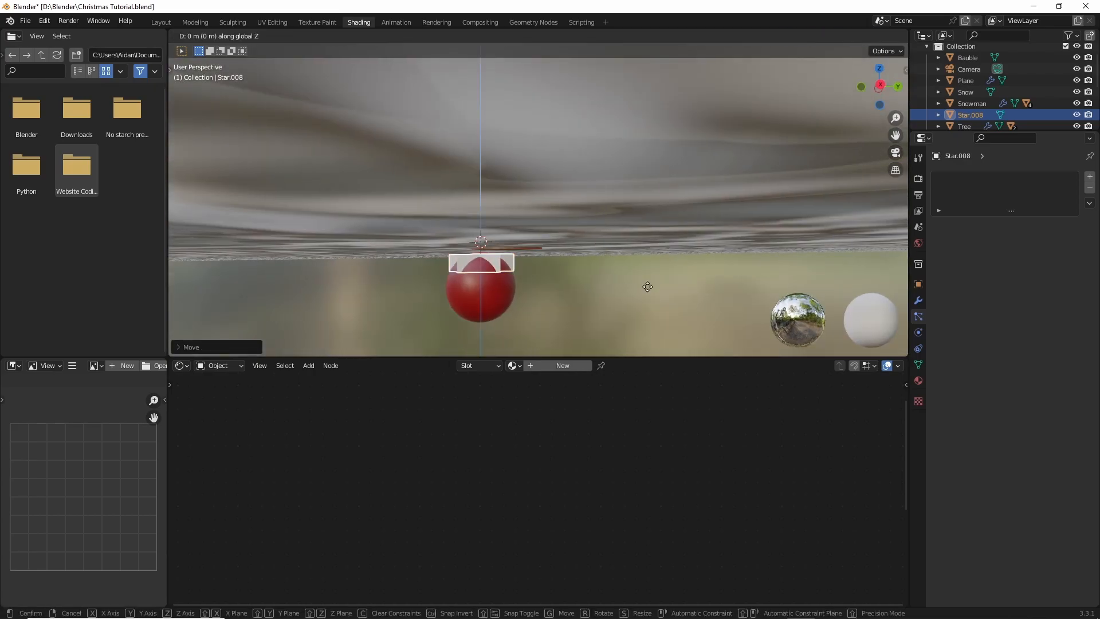
pyautogui.click(593, 263)
pyautogui.moveTo(593, 263); pyautogui.dragTo(604, 209, button='middle')
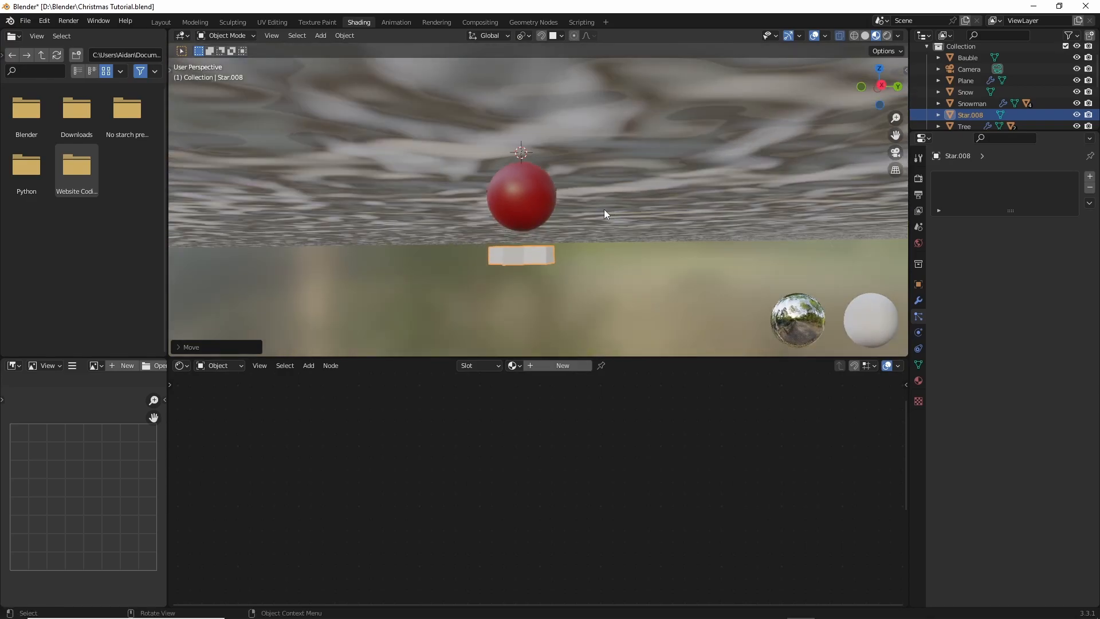
# Reopen the Simple Star parameters of the star beneath the snow and set its Points to 10.
pyautogui.scroll(4, 520, 245)
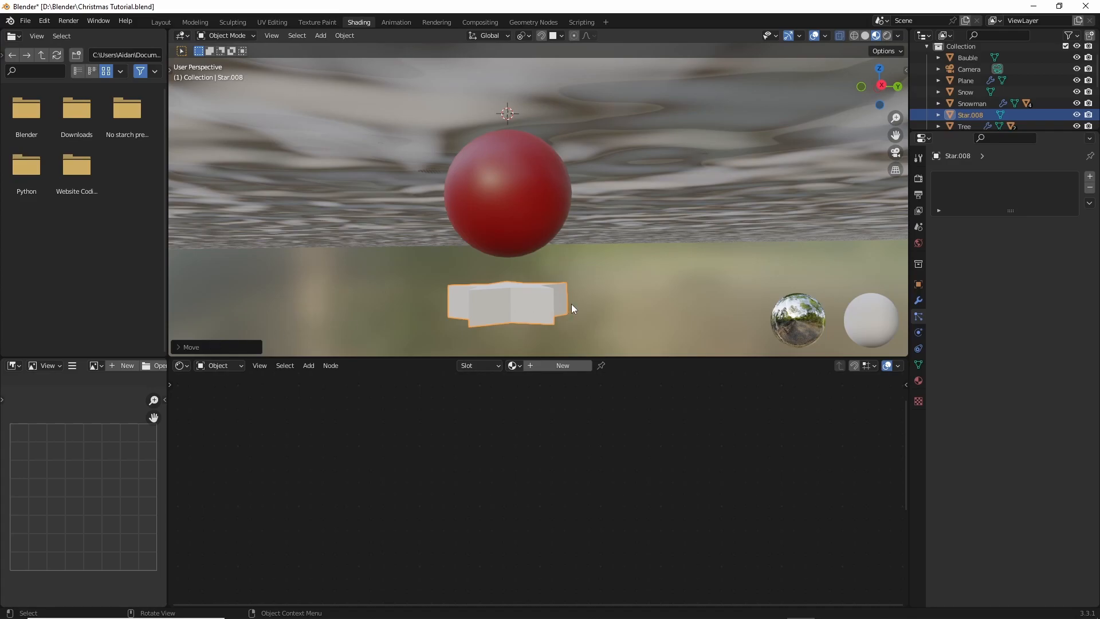
pyautogui.rightClick(523, 299)
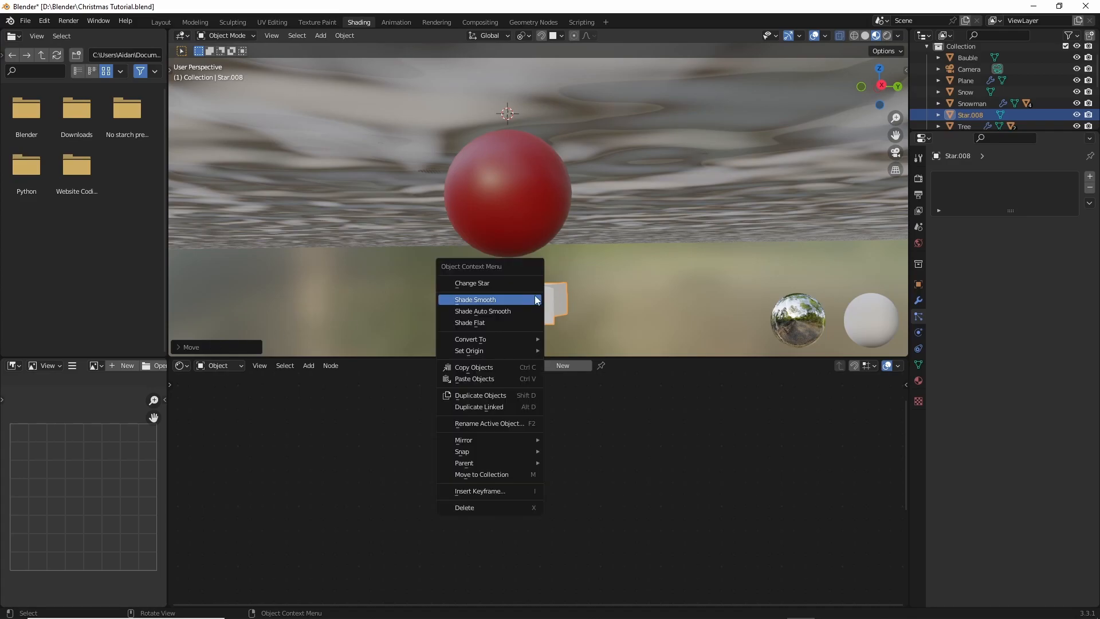
pyautogui.rightClick(480, 300)
pyautogui.click(435, 288)
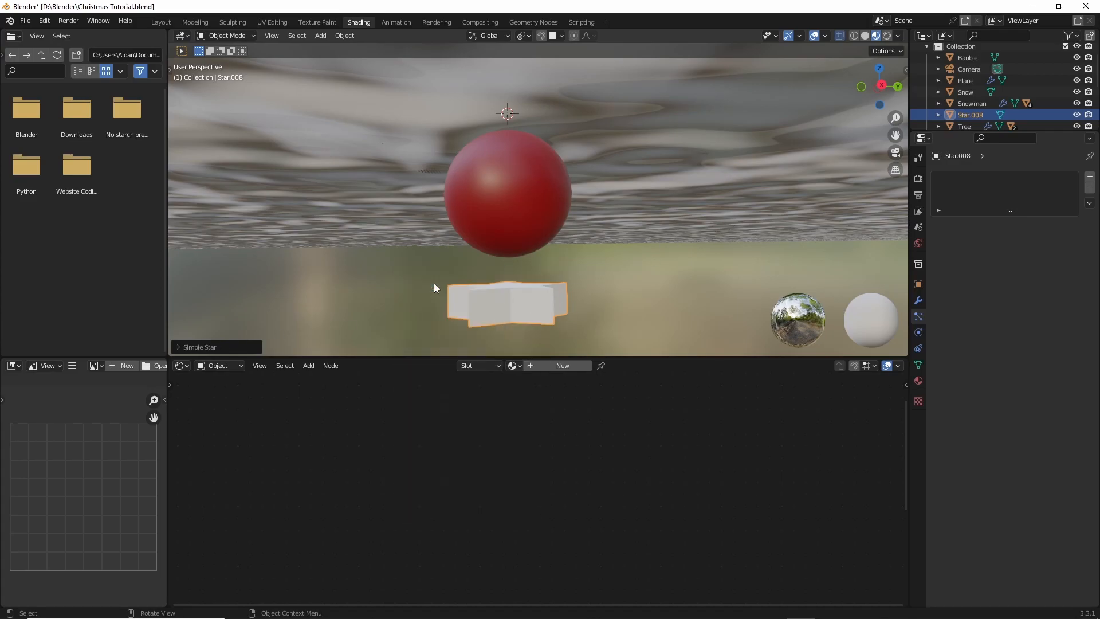
pyautogui.click(206, 347)
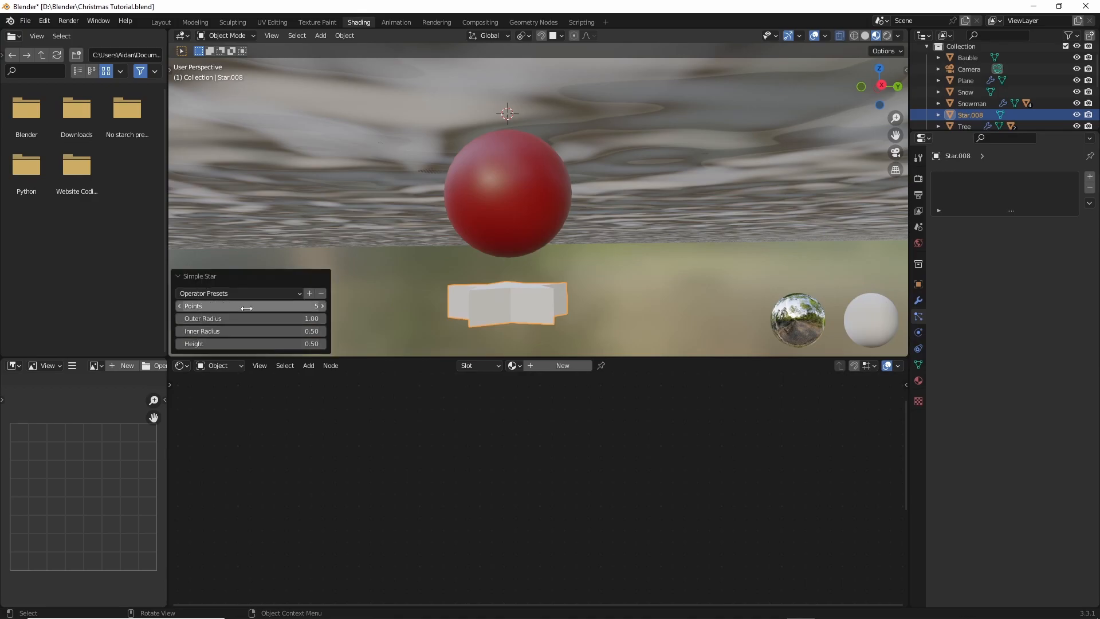
pyautogui.click(300, 306)
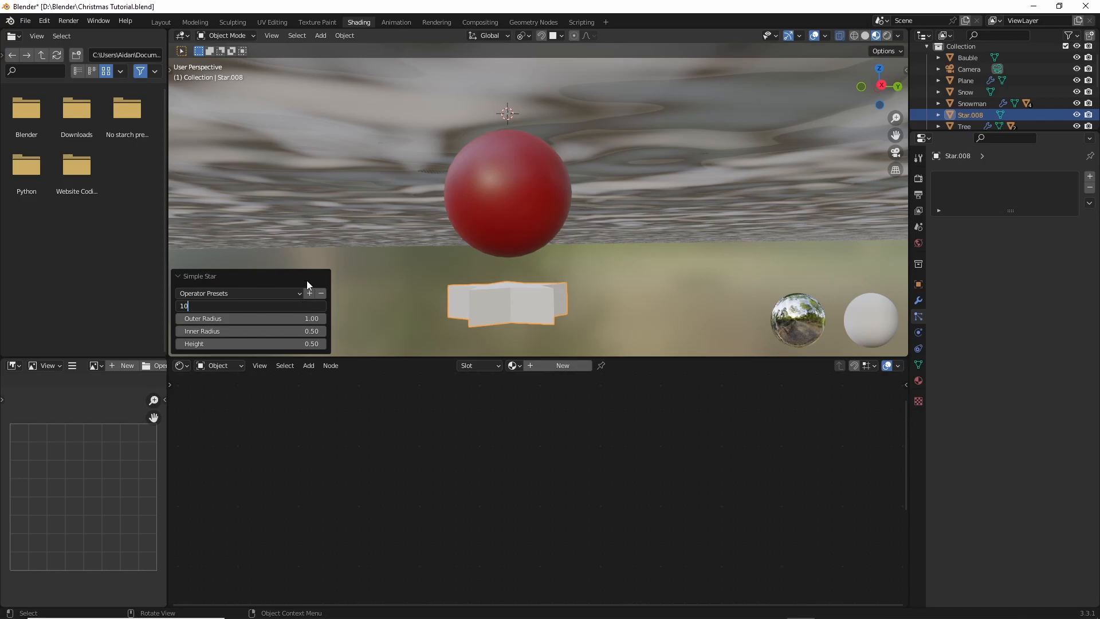
pyautogui.write('10')
pyautogui.press('Return')
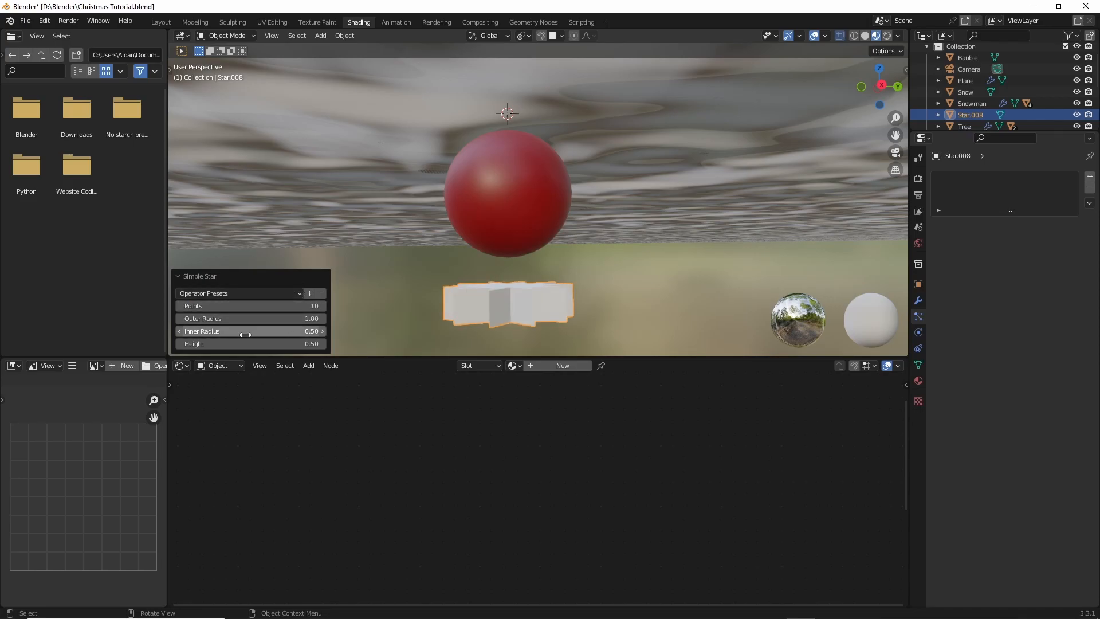
# Set the star's Outer Radius to 5.00 and save the file.
pyautogui.click(257, 320)
pyautogui.press('BackSpace')
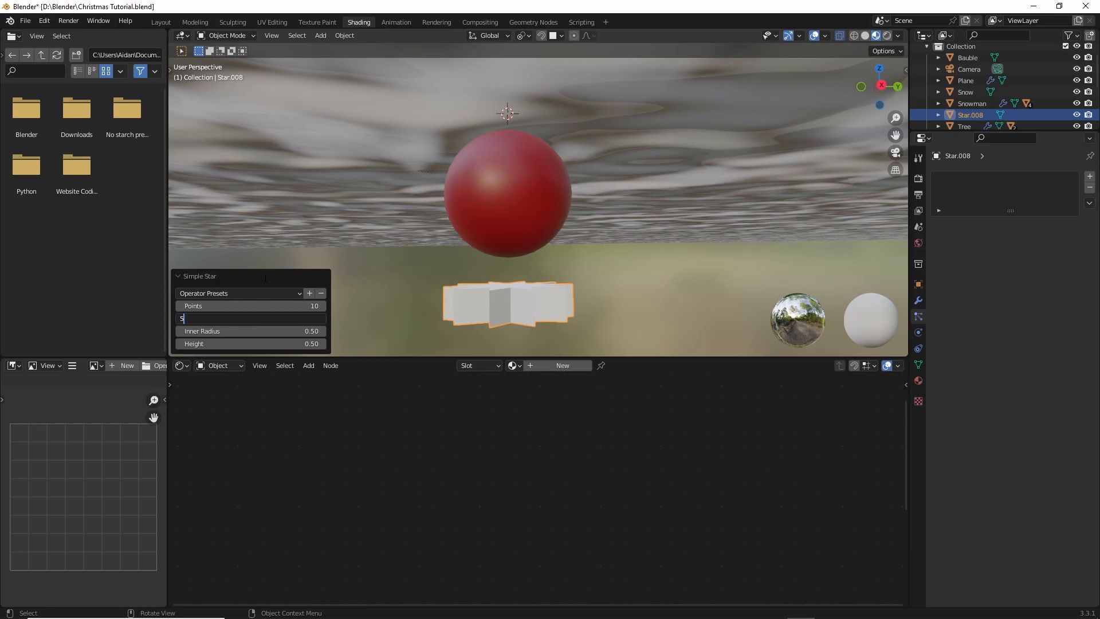
pyautogui.write('5')
pyautogui.press('Return')
pyautogui.moveTo(668, 241); pyautogui.dragTo(640, 263, button='middle')
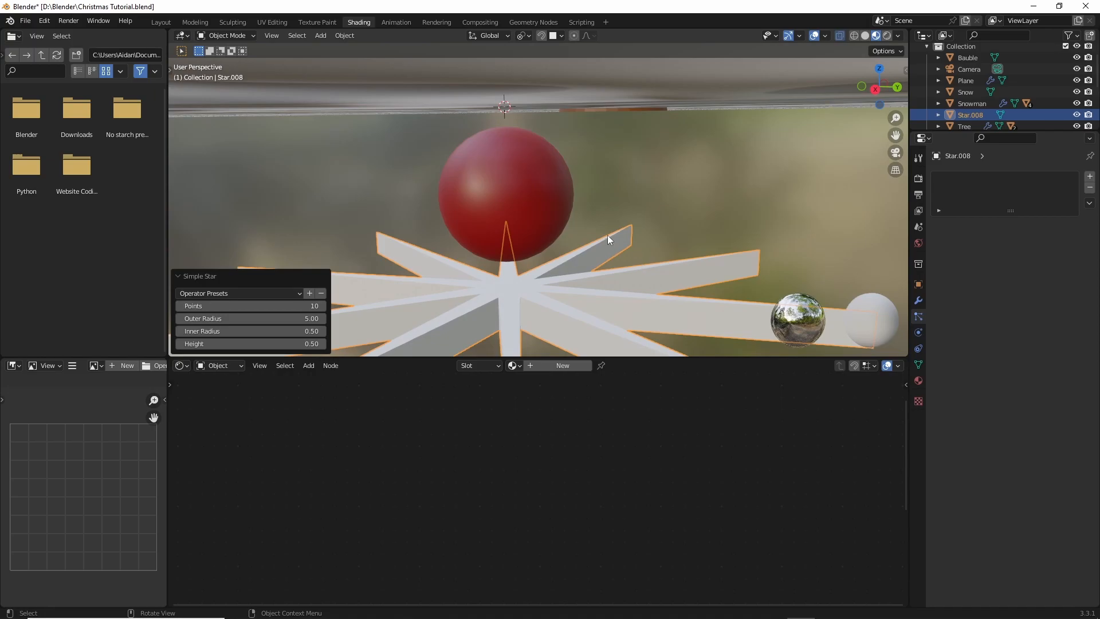
pyautogui.hotkey('ctrl', 's')
# Return to the camera view and rename the new star object as Snowflake.
pyautogui.moveTo(644, 190); pyautogui.dragTo(642, 209, button='middle')
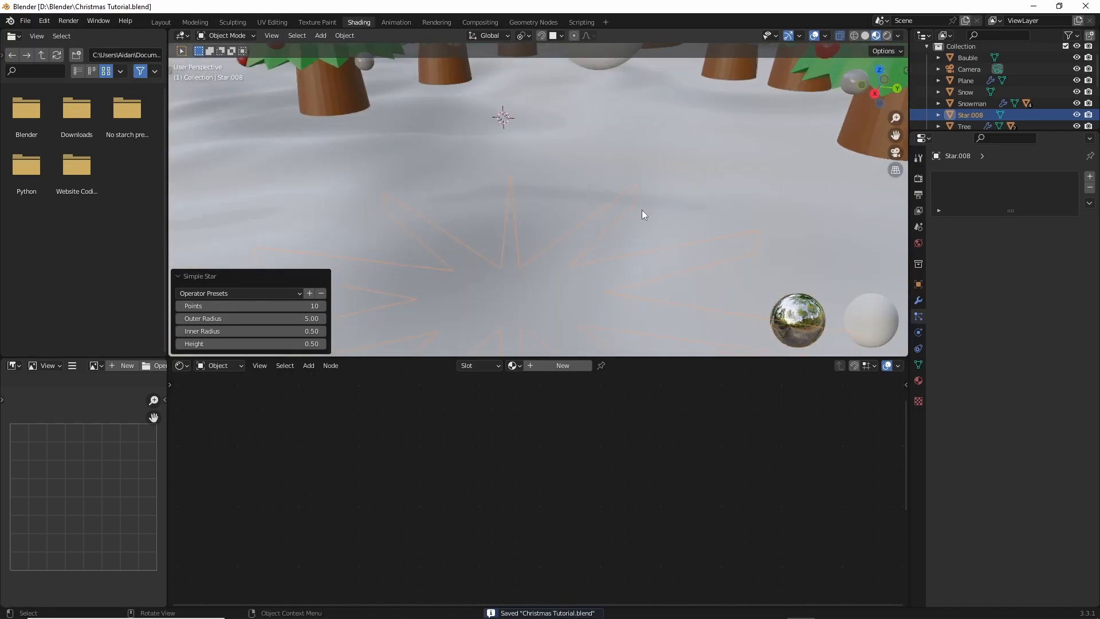
pyautogui.scroll(-5, 642, 210)
pyautogui.click(896, 153)
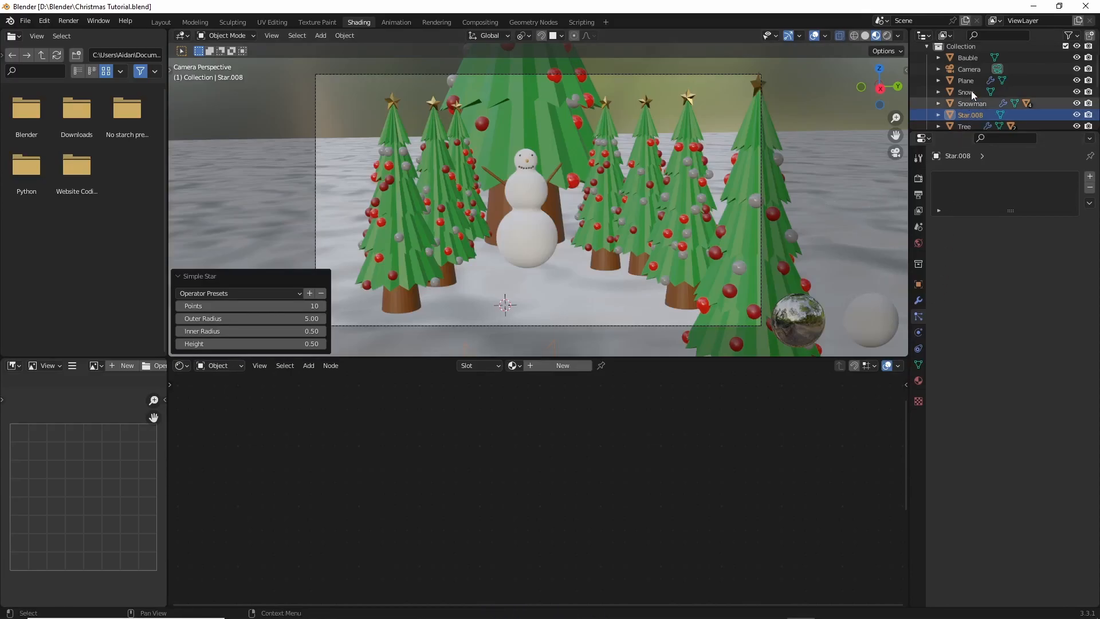
pyautogui.click(967, 115)
pyautogui.scroll(-2, 966, 115)
pyautogui.doubleClick(969, 81)
pyautogui.press('BackSpace')
pyautogui.write('Snowflake')
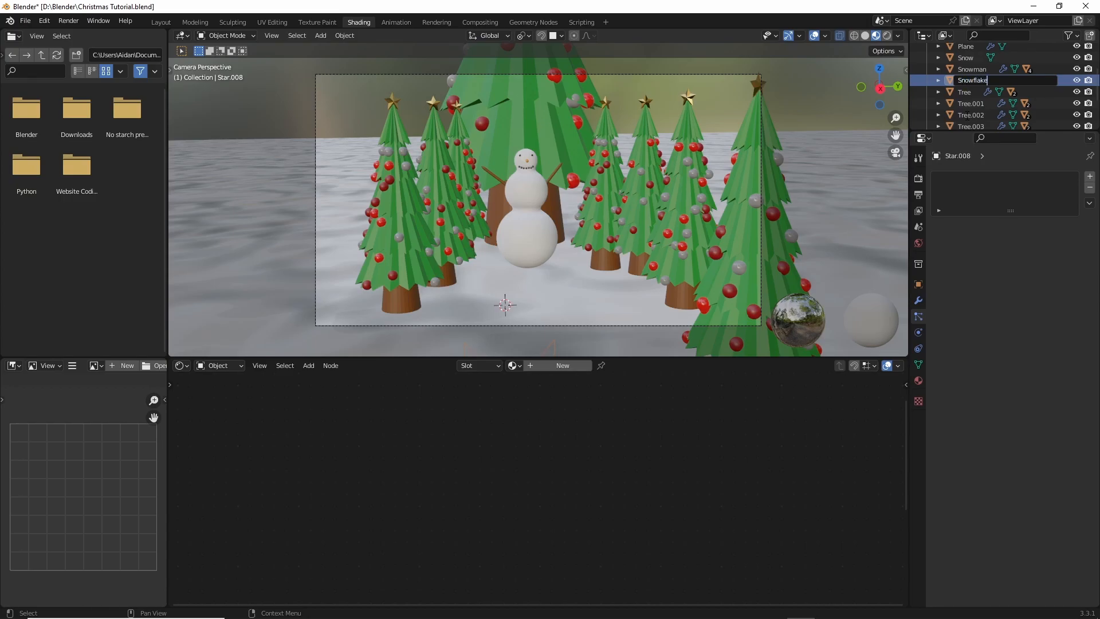
pyautogui.press('Return')
# Rename the particle-emitting plane as Emitter.
pyautogui.scroll(3, 985, 88)
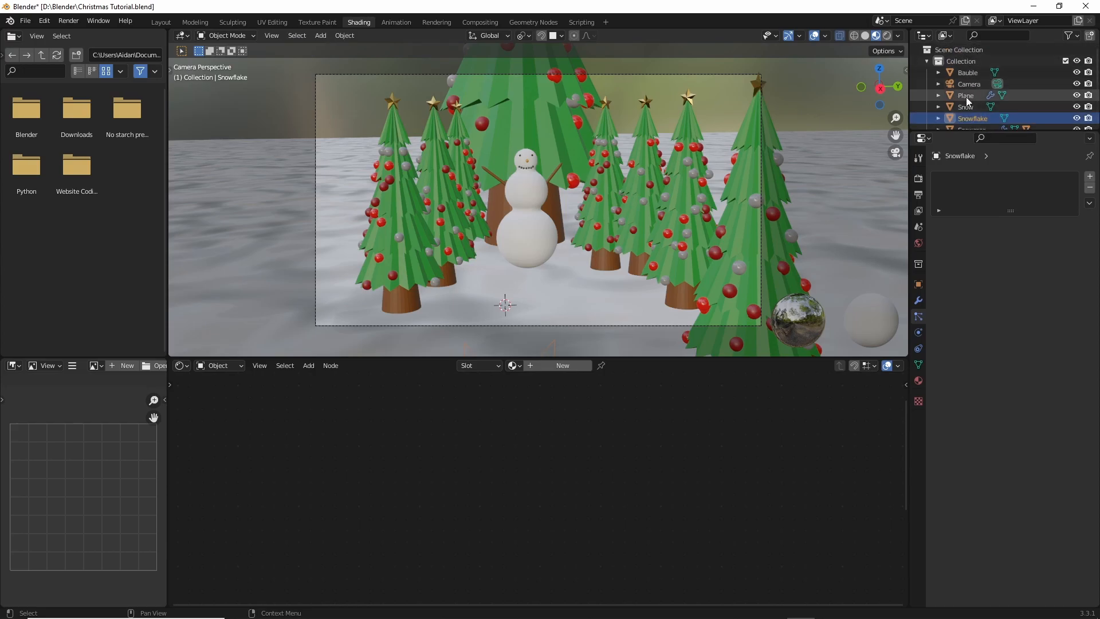
pyautogui.click(966, 94)
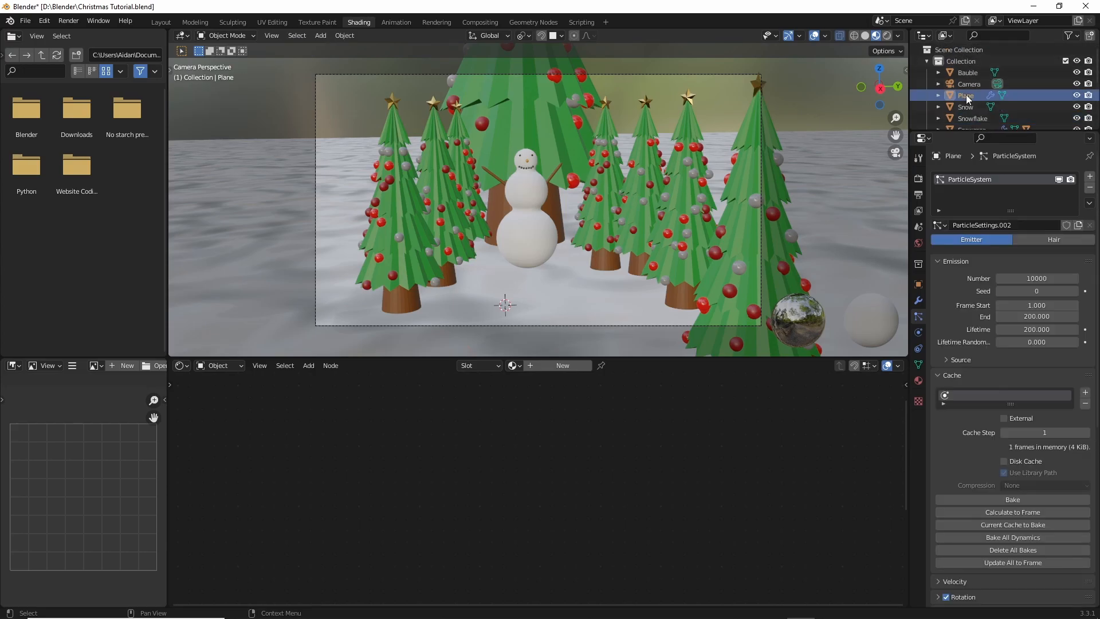
pyautogui.doubleClick(966, 94)
pyautogui.write('Em')
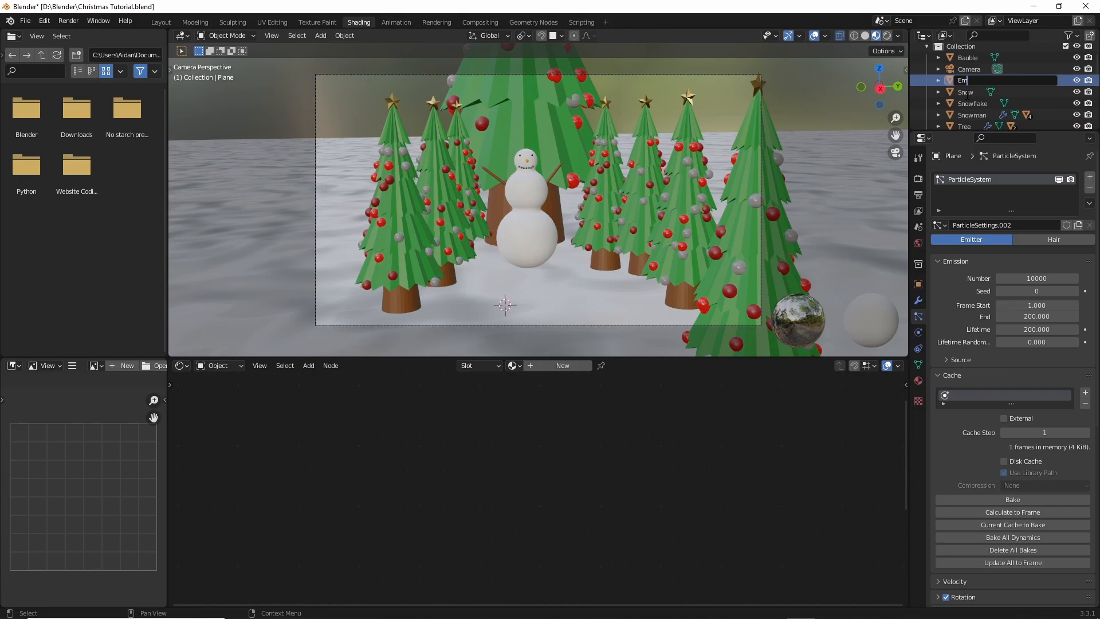
pyautogui.write('itter')
pyautogui.press('Return')
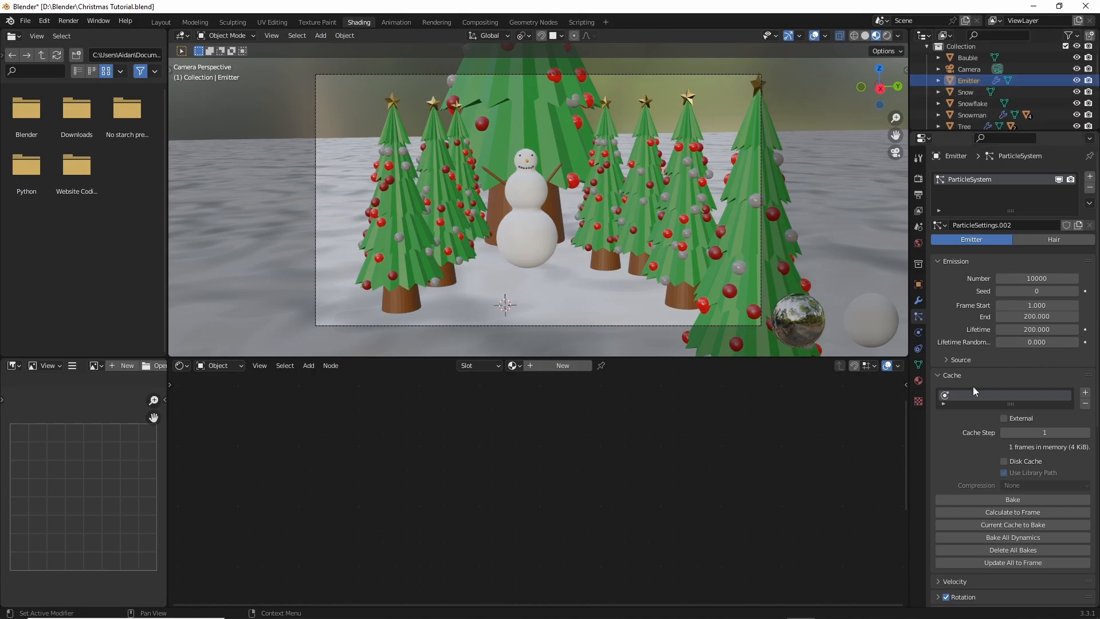
# Assign Snowflake as the Emitter particles' instance object and bake the particle simulation.
pyautogui.scroll(-12, 985, 374)
pyautogui.click(1043, 434)
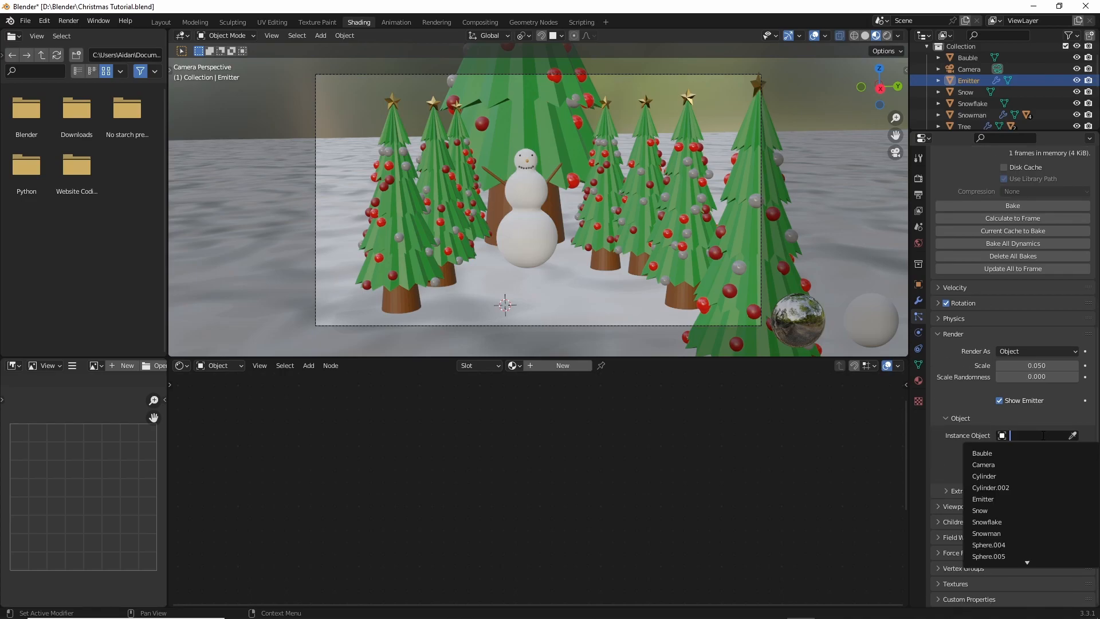
pyautogui.click(987, 522)
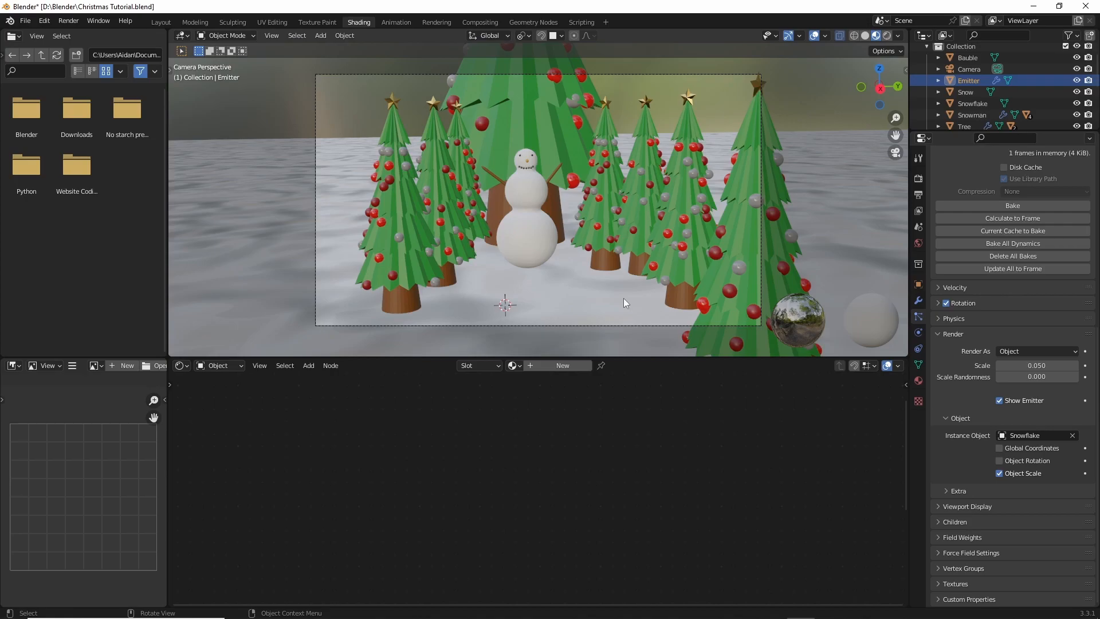
pyautogui.click(985, 205)
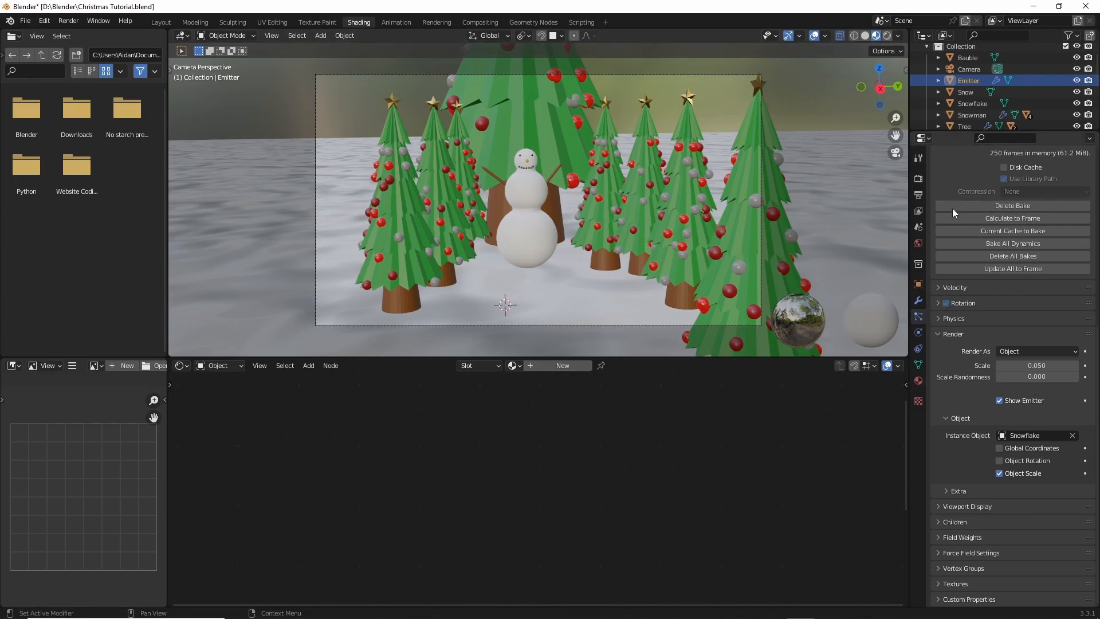
pyautogui.scroll(10, 1022, 260)
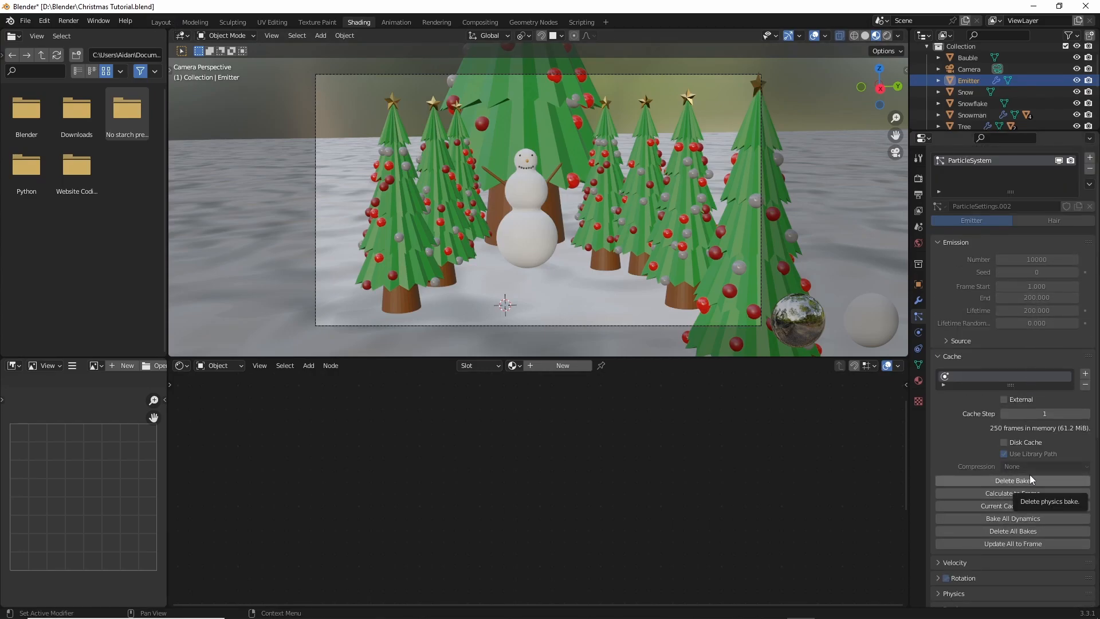
# Switch to the Layout workspace, set the animation's end frame to 200 and save the file.
pyautogui.click(161, 22)
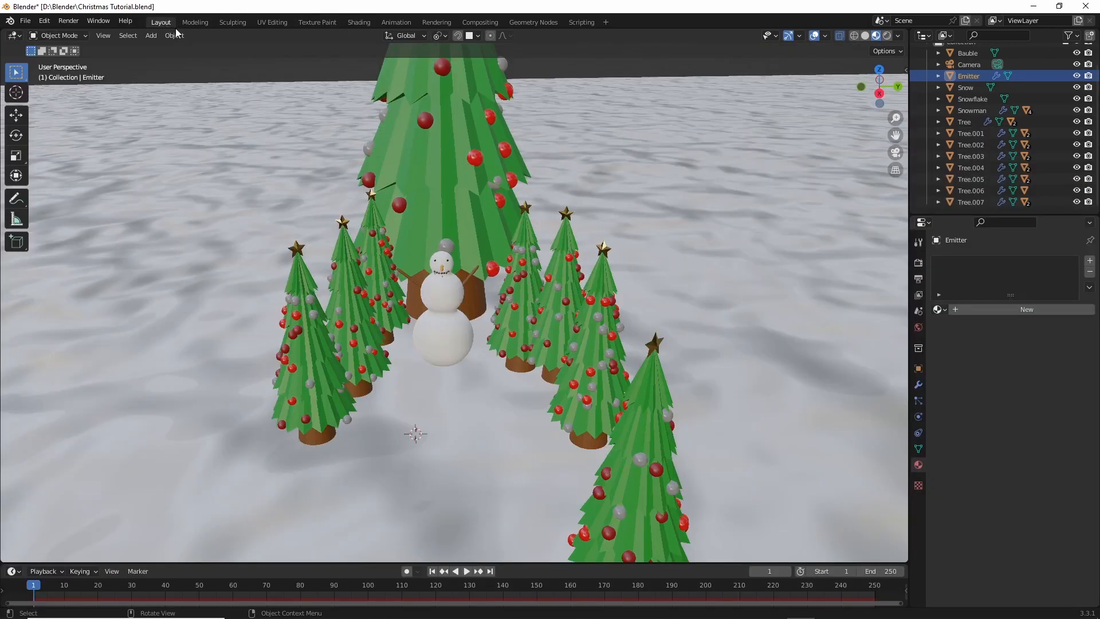
pyautogui.click(887, 570)
pyautogui.press('BackSpace')
pyautogui.press('Return')
pyautogui.hotkey('ctrl', 's')
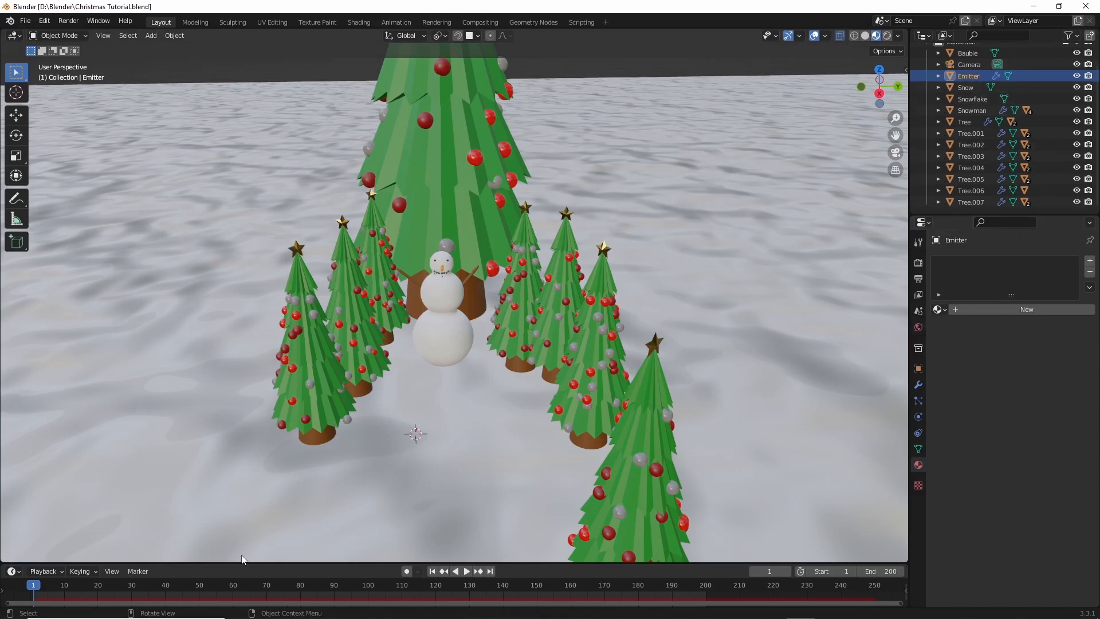
# Go to frame 60 and examine the falling snowflakes around the trees and snowman.
pyautogui.click(232, 587)
pyautogui.moveTo(471, 406)
pyautogui.mouseDown(button='middle')
pyautogui.moveTo(483, 373)
pyautogui.moveTo(472, 394)
pyautogui.mouseUp(button='middle')
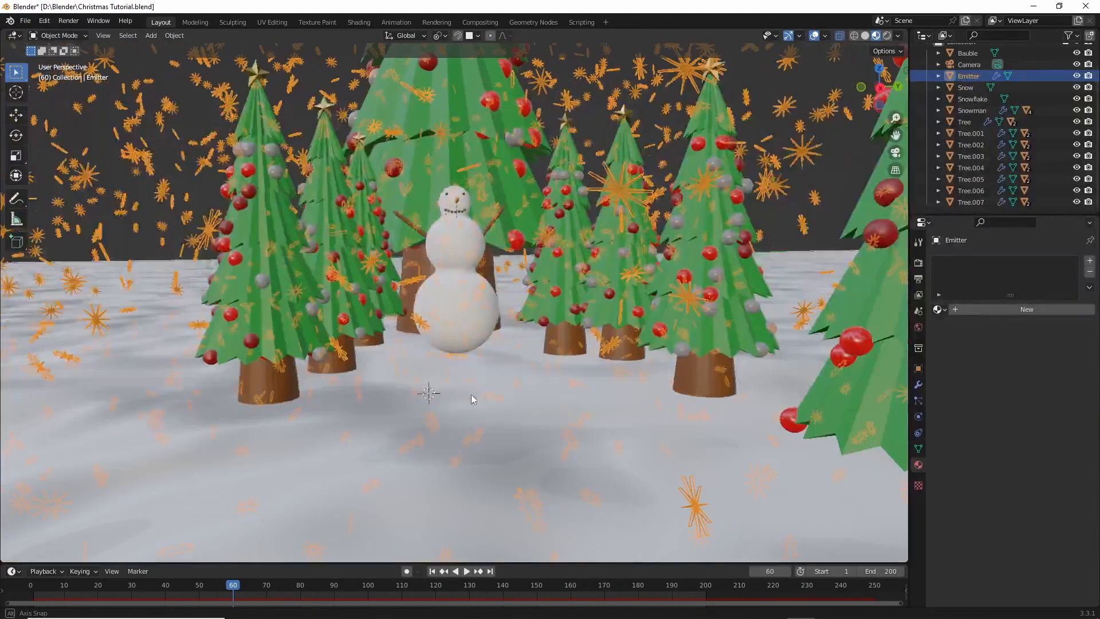
pyautogui.scroll(-10, 471, 395)
pyautogui.scroll(2, 482, 394)
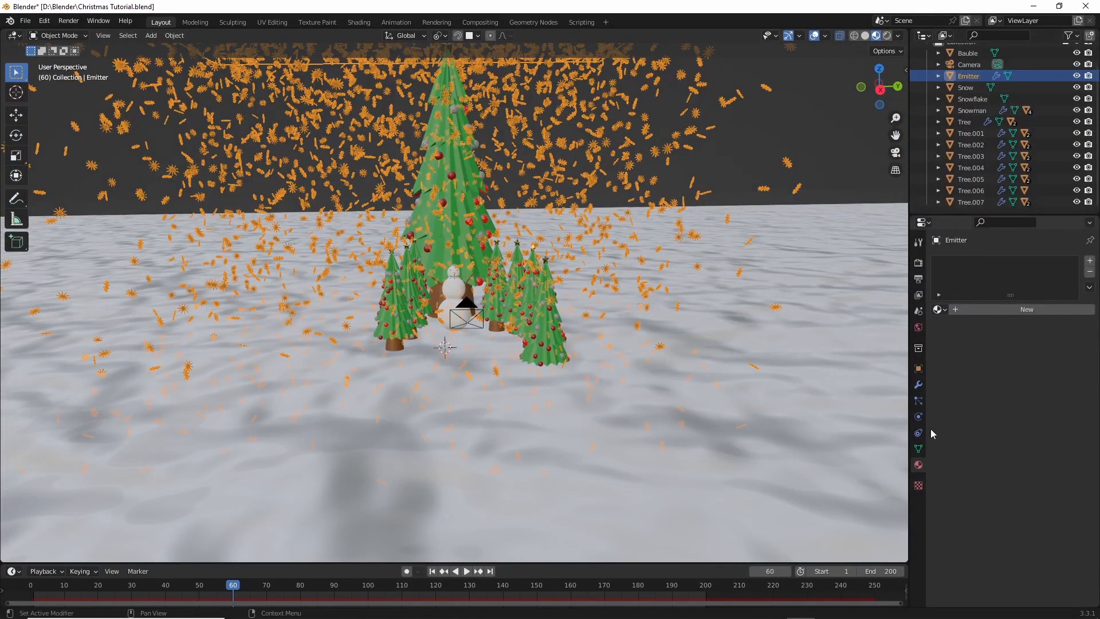
# Set the Emitter particles' render scale to 0.01.
pyautogui.click(919, 401)
pyautogui.scroll(-4, 1037, 480)
pyautogui.scroll(-4, 1037, 480)
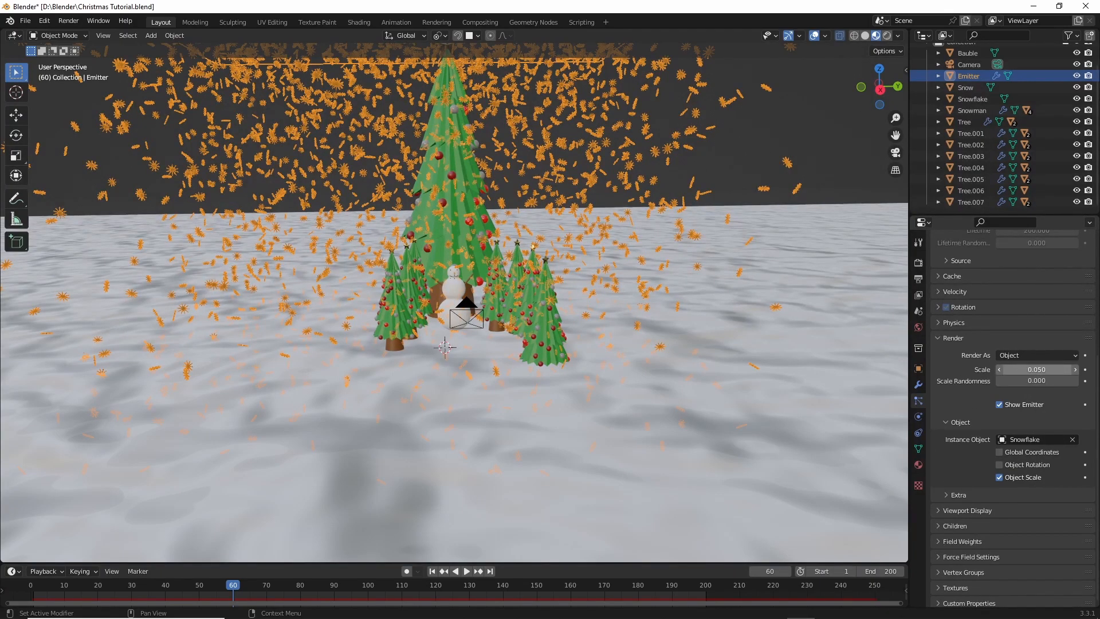
pyautogui.click(1030, 370)
pyautogui.press('BackSpace')
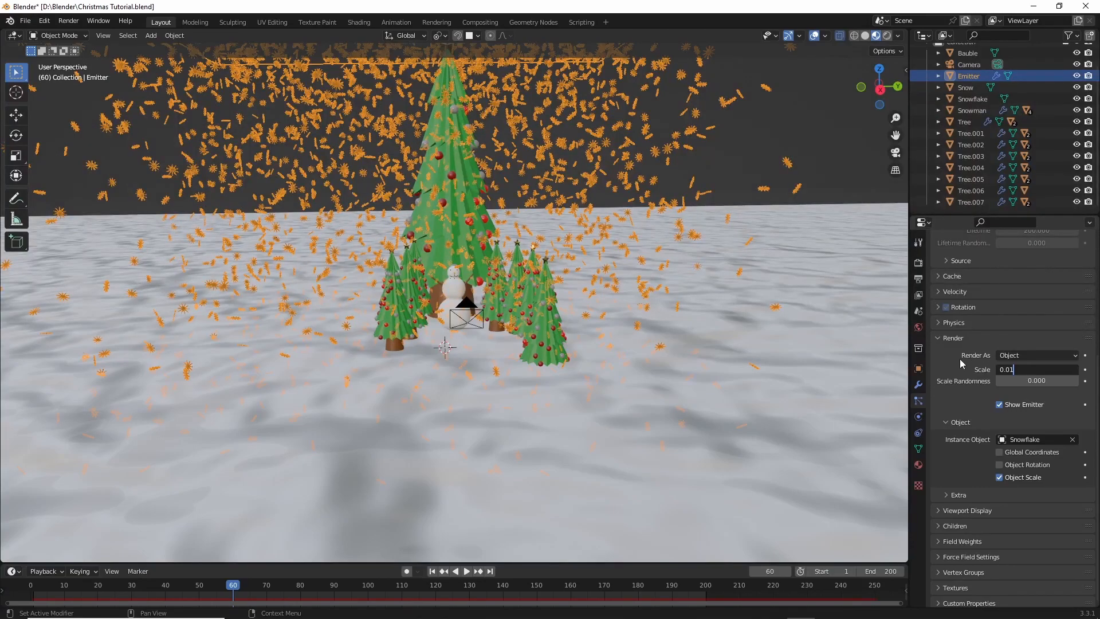
pyautogui.write('0.01')
pyautogui.press('Return')
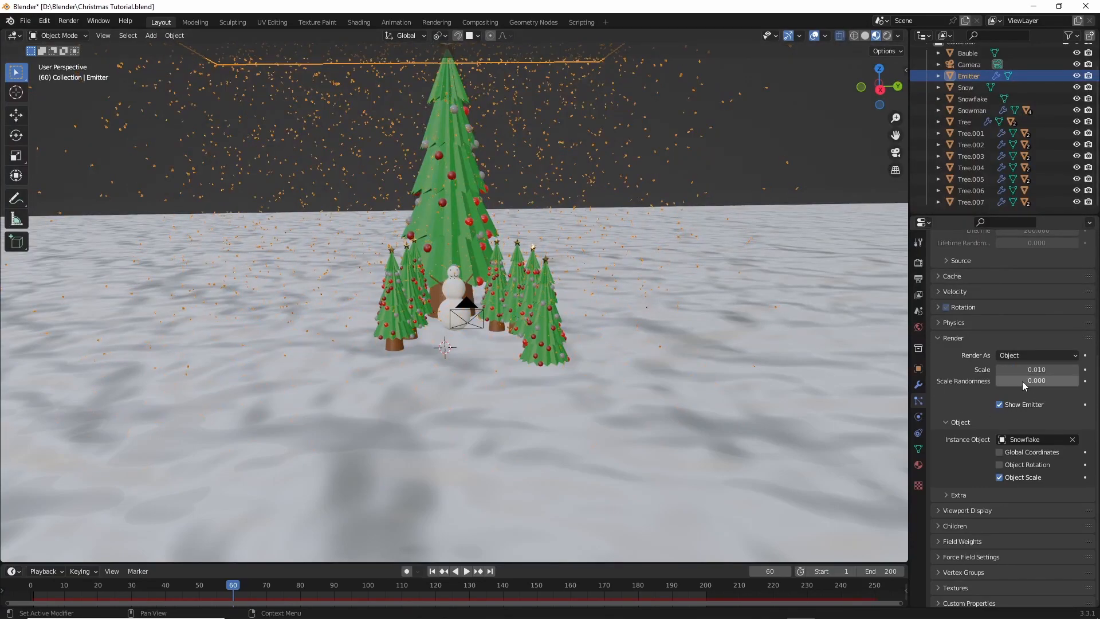
# Set the Emitter particles' Scale Randomness to 1.000 and their render scale to 0.025.
pyautogui.moveTo(1022, 380); pyautogui.dragTo(1077, 380)
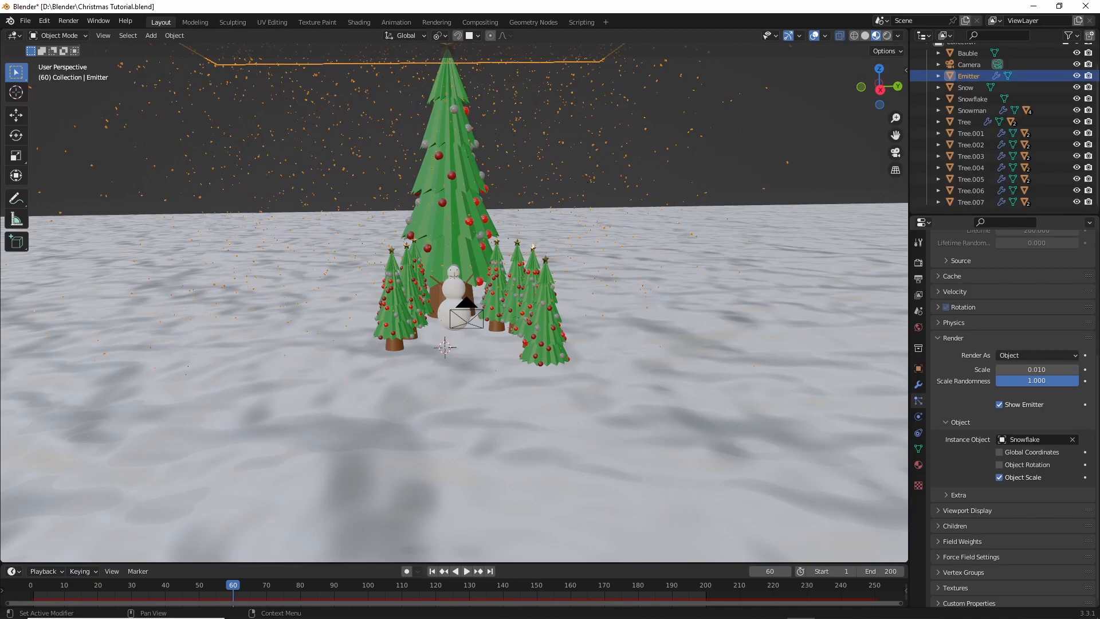
pyautogui.click(1046, 368)
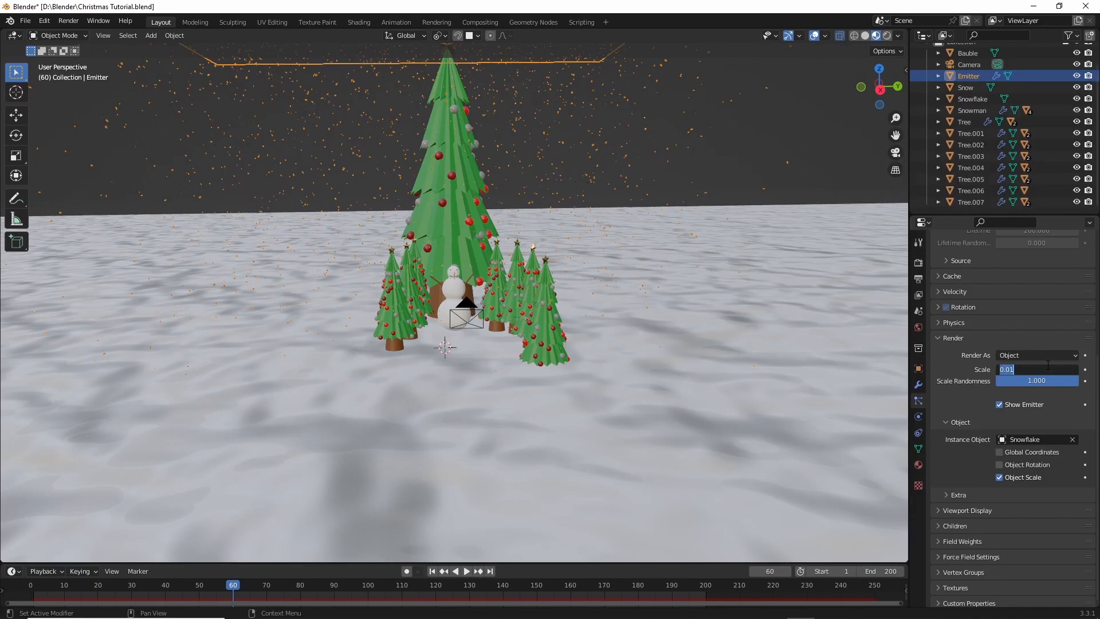
pyautogui.write('0')
pyautogui.press('Return')
# Check the snowfall from the camera's view and save the file.
pyautogui.moveTo(675, 203); pyautogui.dragTo(684, 210, button='middle')
pyautogui.click(898, 155)
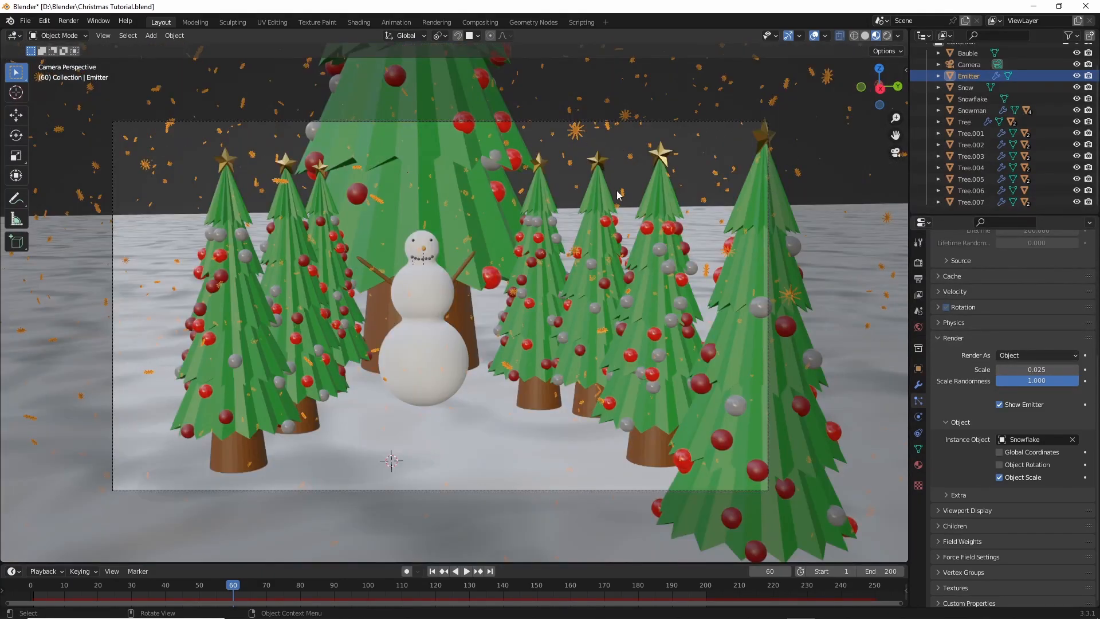
pyautogui.hotkey('ctrl', 's')
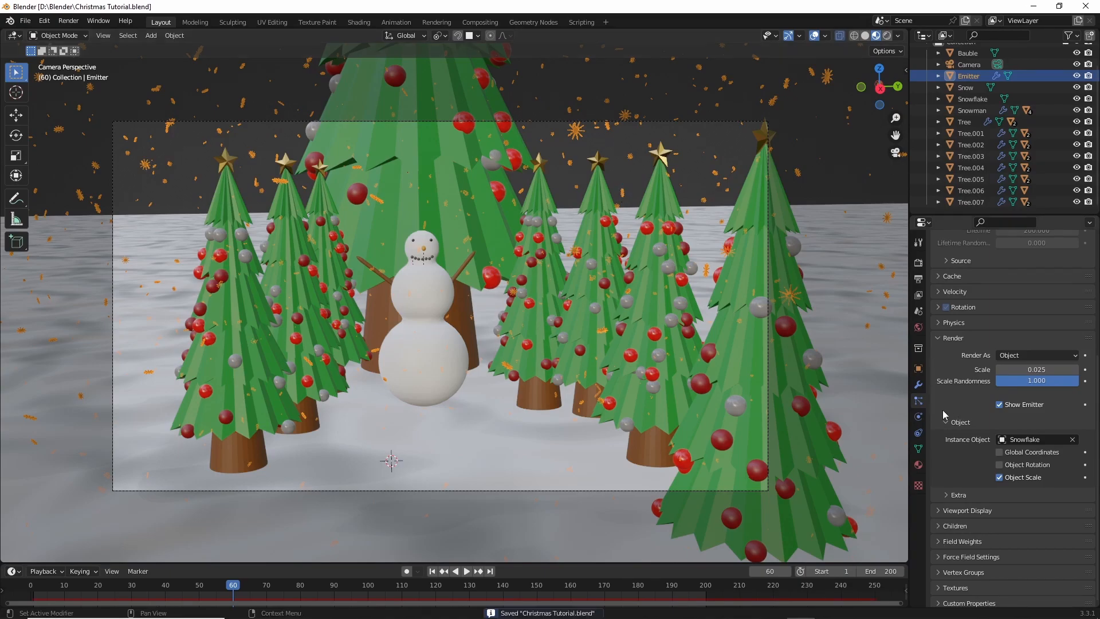
pyautogui.scroll(5, 1009, 387)
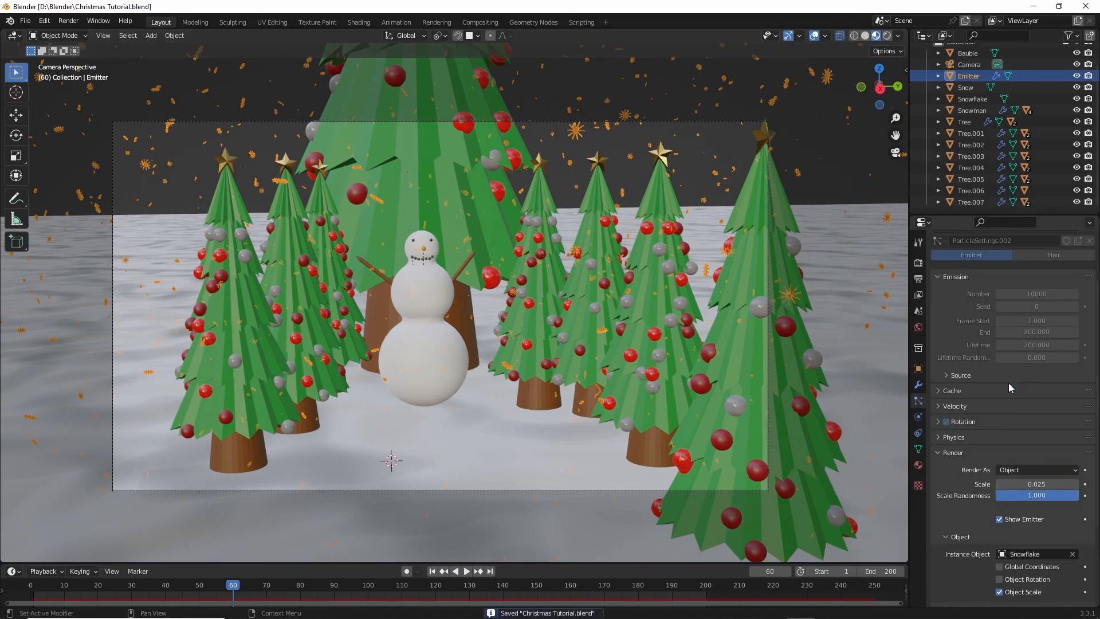
pyautogui.click(946, 421)
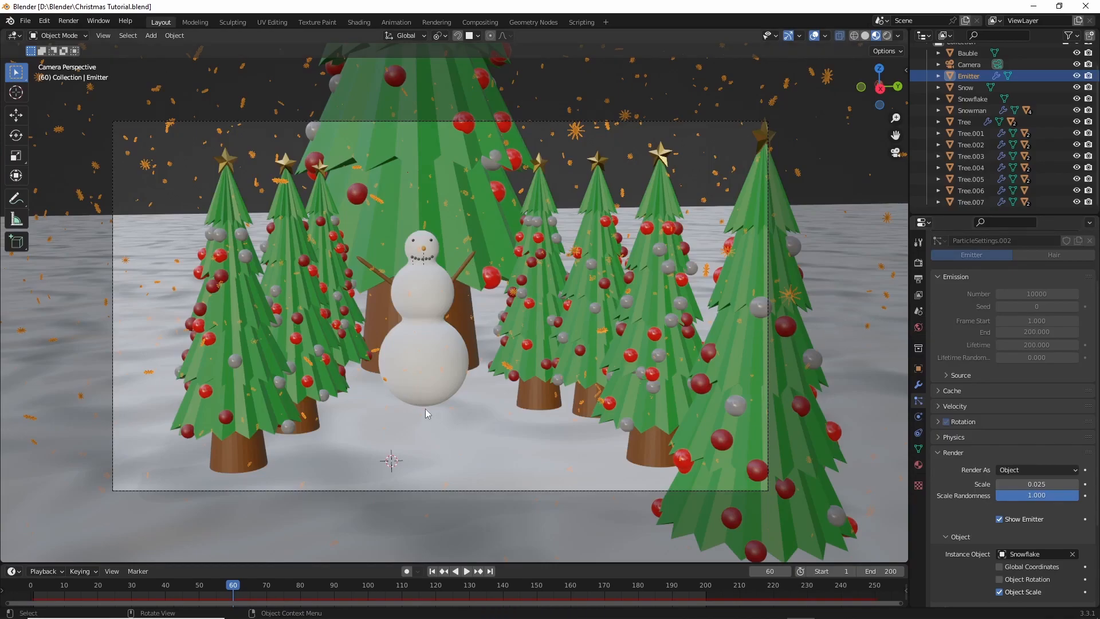
# Select only the large tree behind the snowman and add Collision physics to it.
pyautogui.moveTo(542, 176); pyautogui.dragTo(436, 223, button='middle')
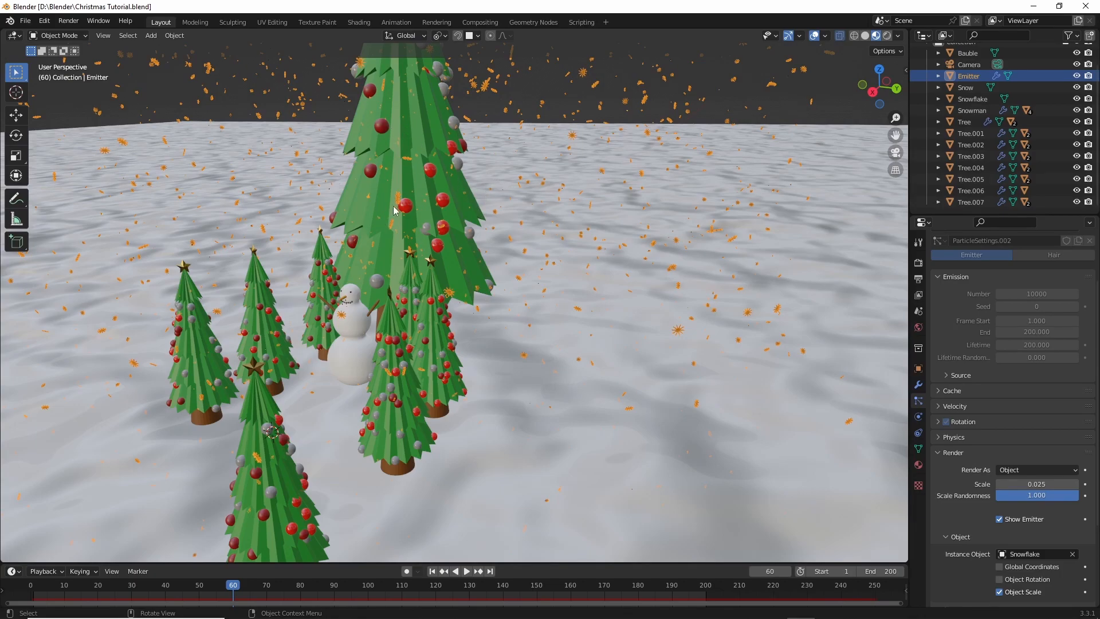
pyautogui.keyDown('shift'); pyautogui.click(389, 226); pyautogui.keyUp('shift')
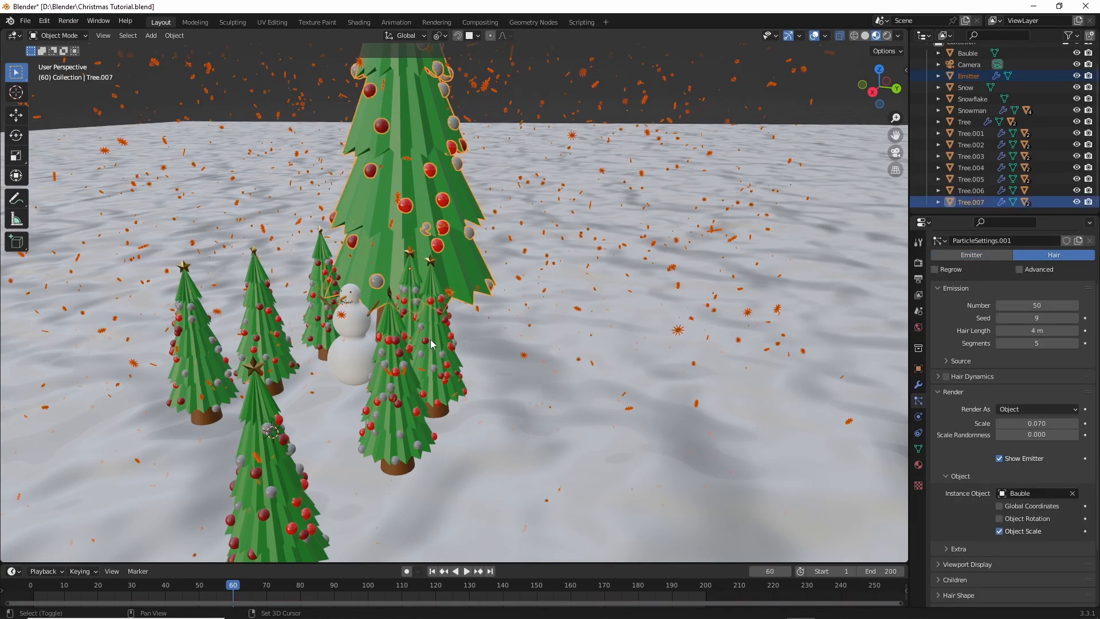
pyautogui.click(972, 203)
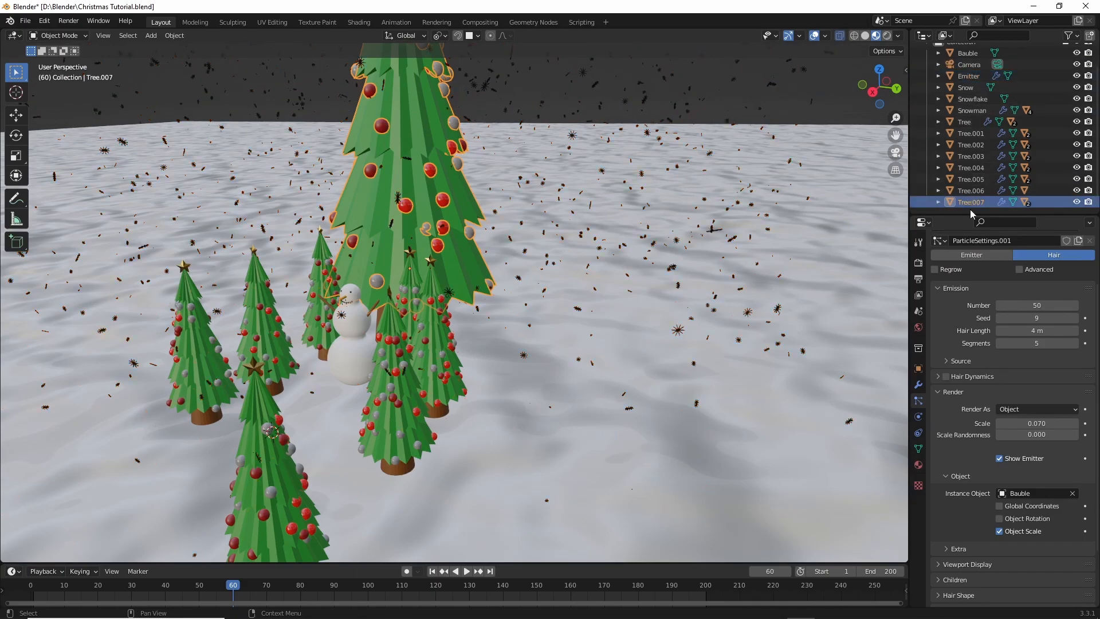
pyautogui.click(918, 417)
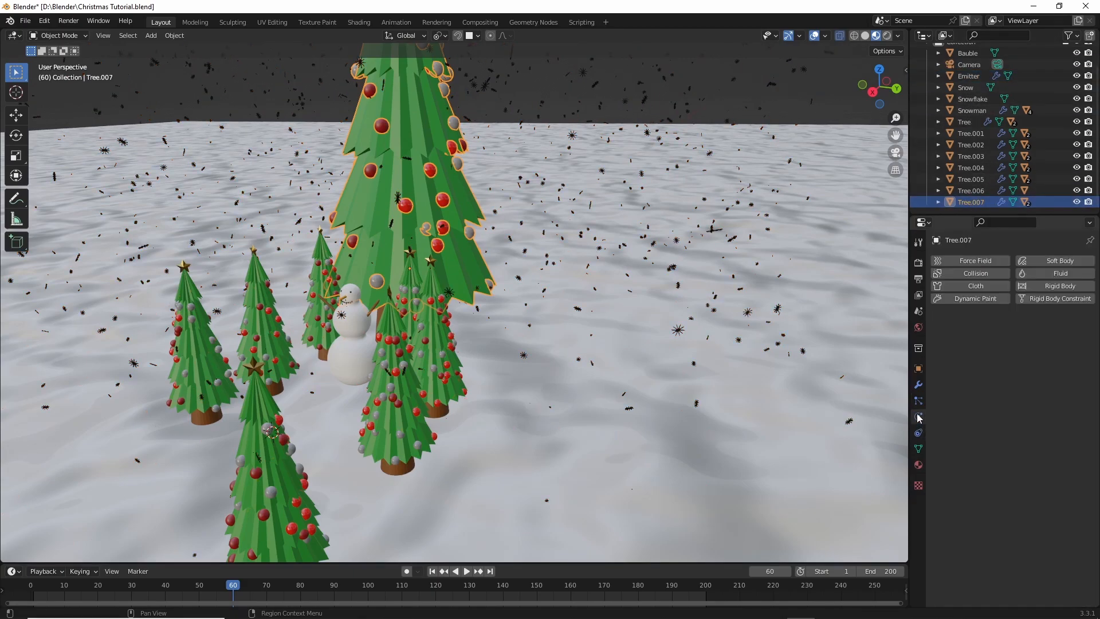
pyautogui.click(972, 275)
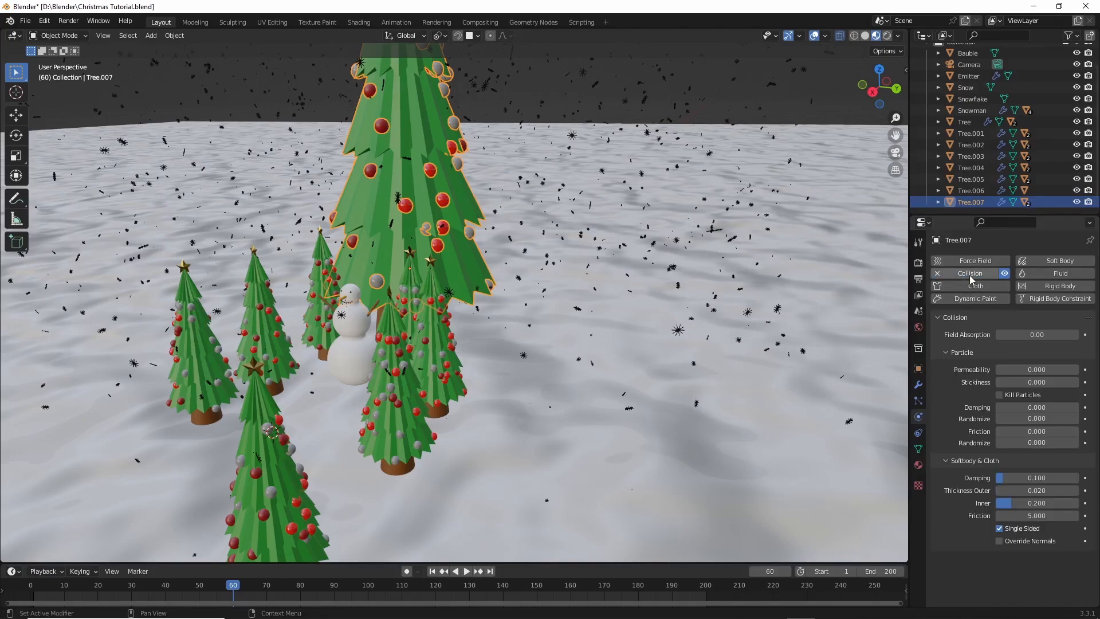
# Set the large tree's particle collision Stickiness to 10.
pyautogui.click(1016, 382)
pyautogui.press('BackSpace')
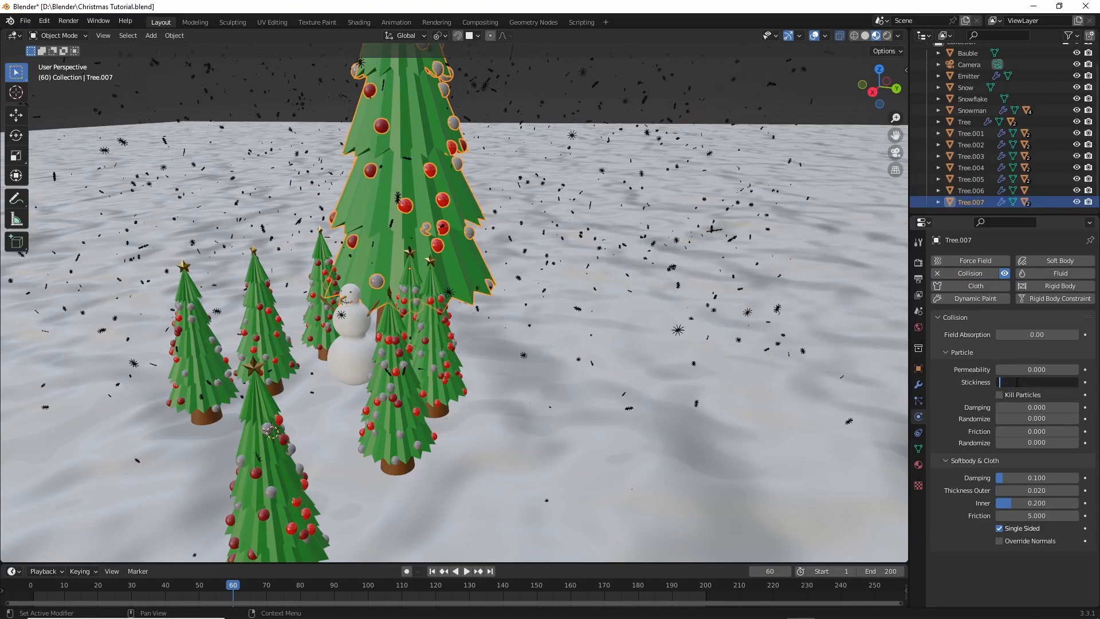
pyautogui.write('10')
pyautogui.press('Return')
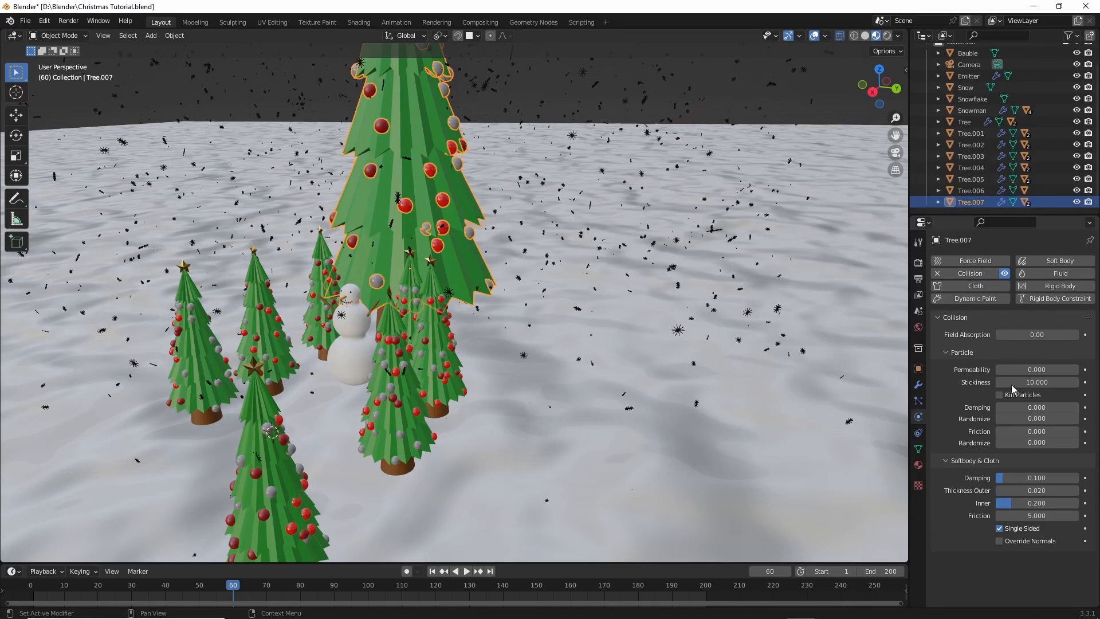